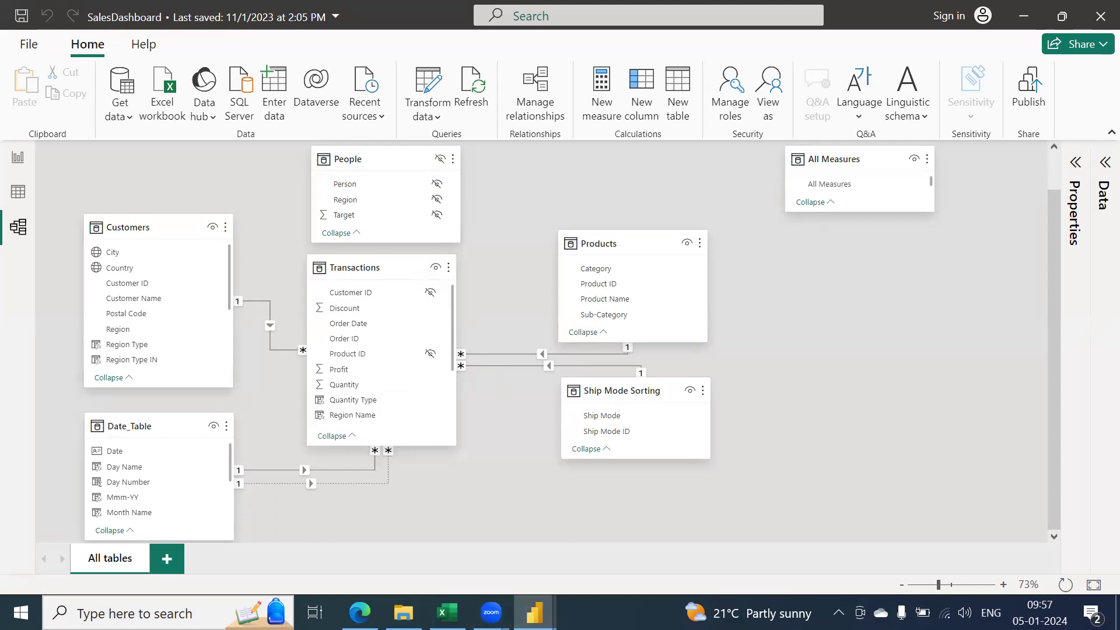
# Step: Switch to the training content PDF in Edge and highlight the 13 topics listed under Power BI Visualizations
pyautogui.moveTo(535, 612)
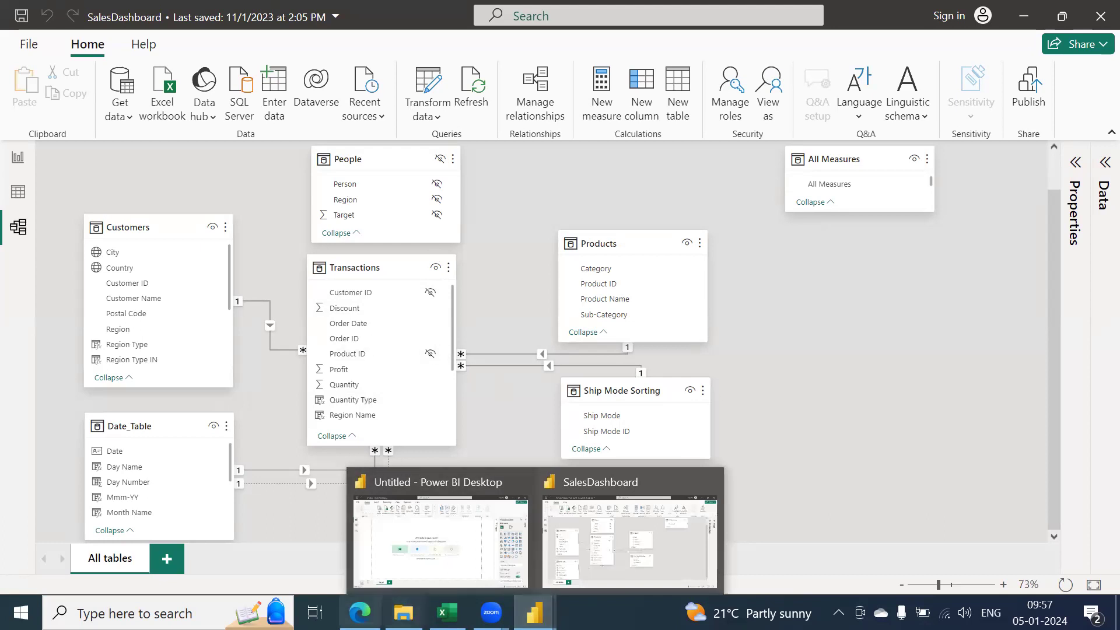
pyautogui.hotkey('alt', 'Tab')
pyautogui.scroll(-10, 507, 294)
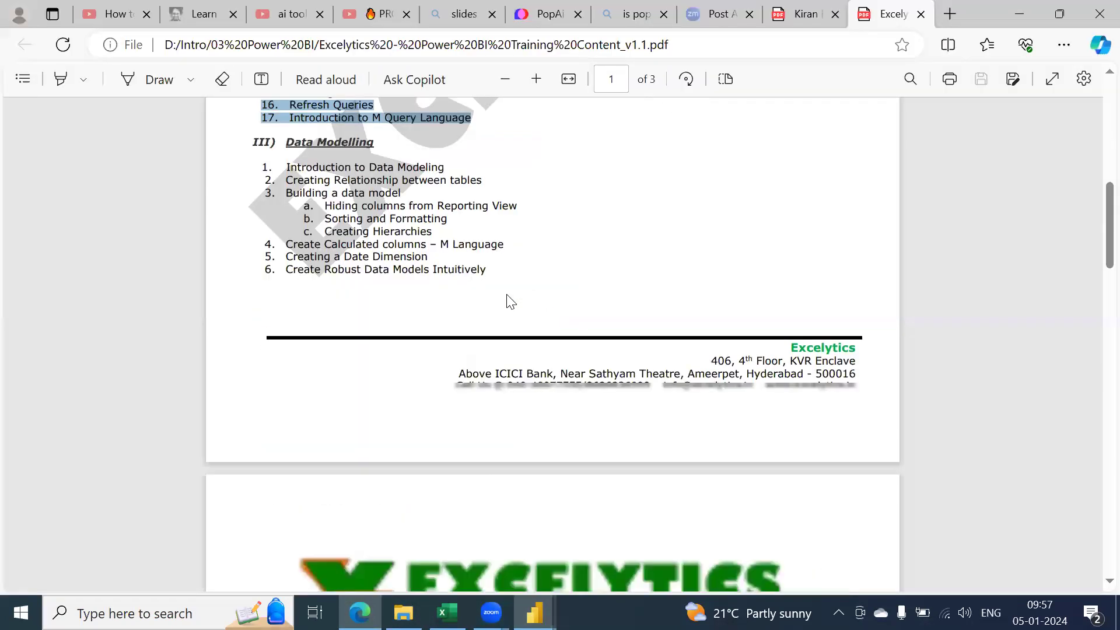
pyautogui.scroll(2, 501, 294)
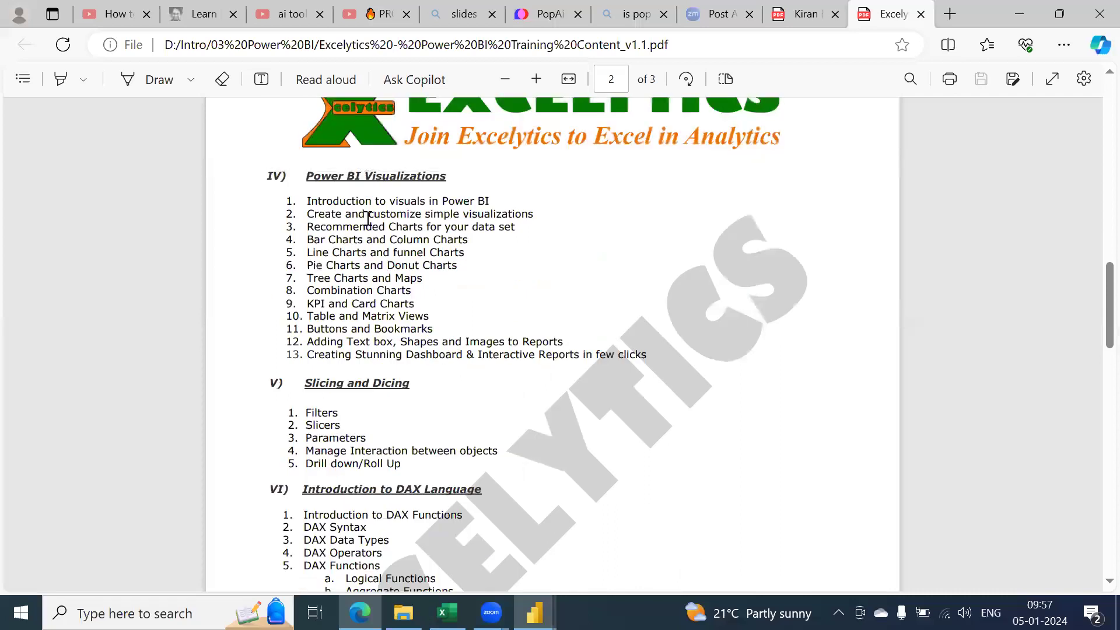
pyautogui.moveTo(310, 202); pyautogui.dragTo(681, 374)
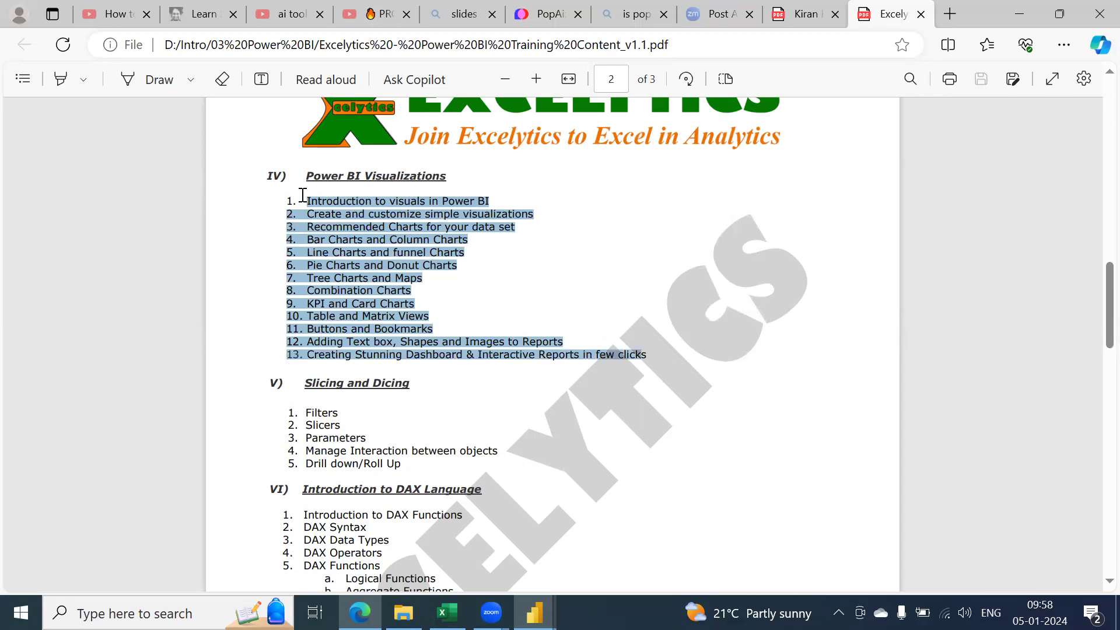
pyautogui.moveTo(284, 202); pyautogui.dragTo(651, 367)
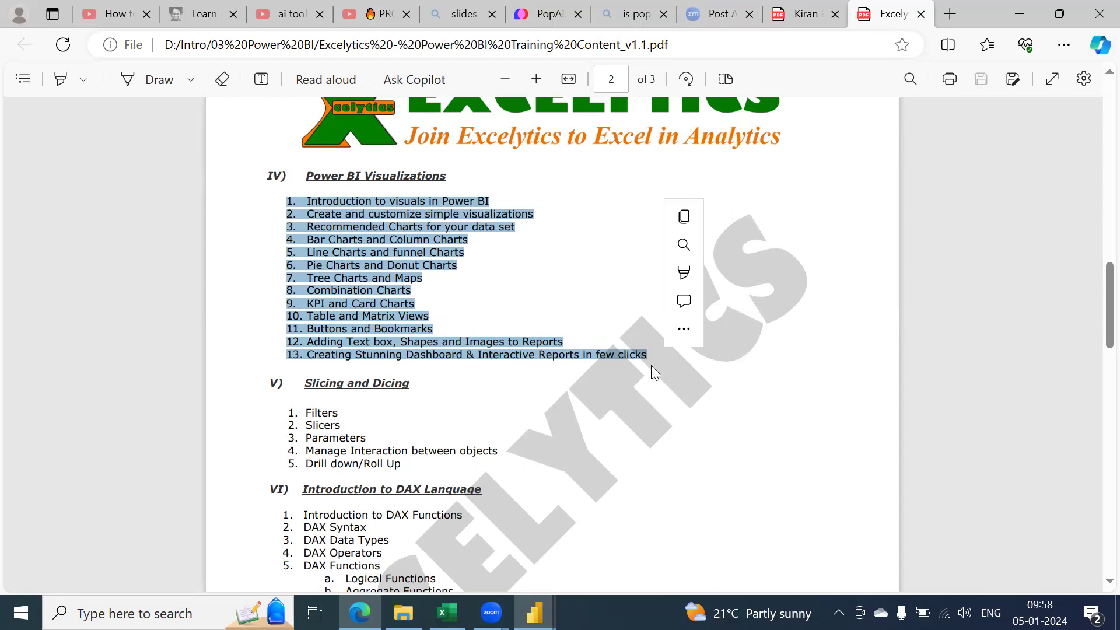
# Step: Switch to the blank Excel workbook and try to view the full sets of column and line charts
pyautogui.hotkey('alt', 'Tab')
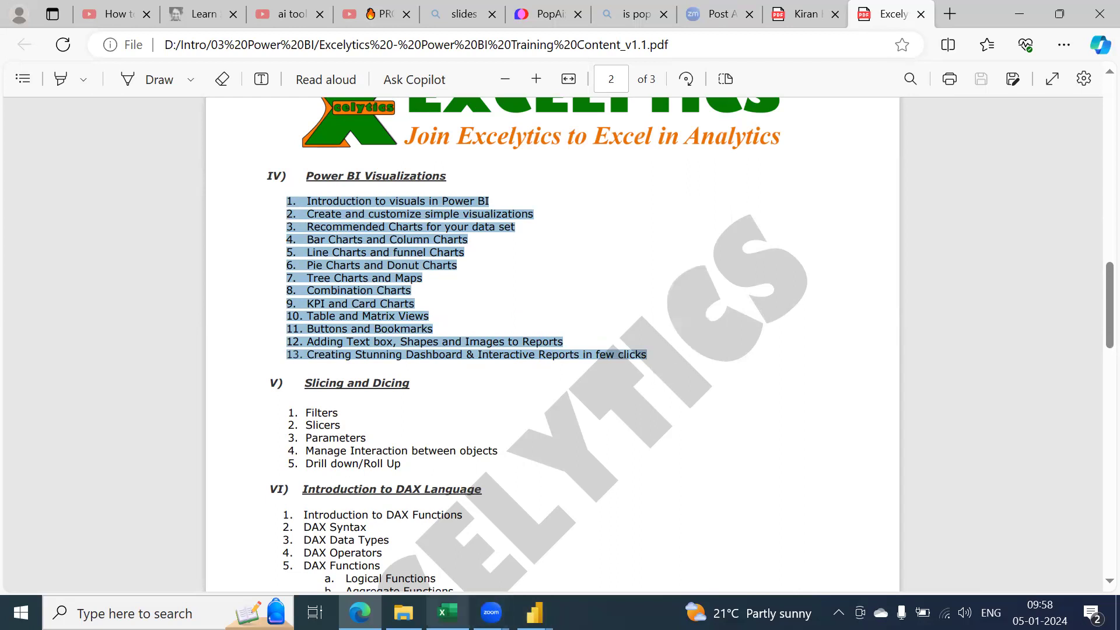
pyautogui.click(122, 60)
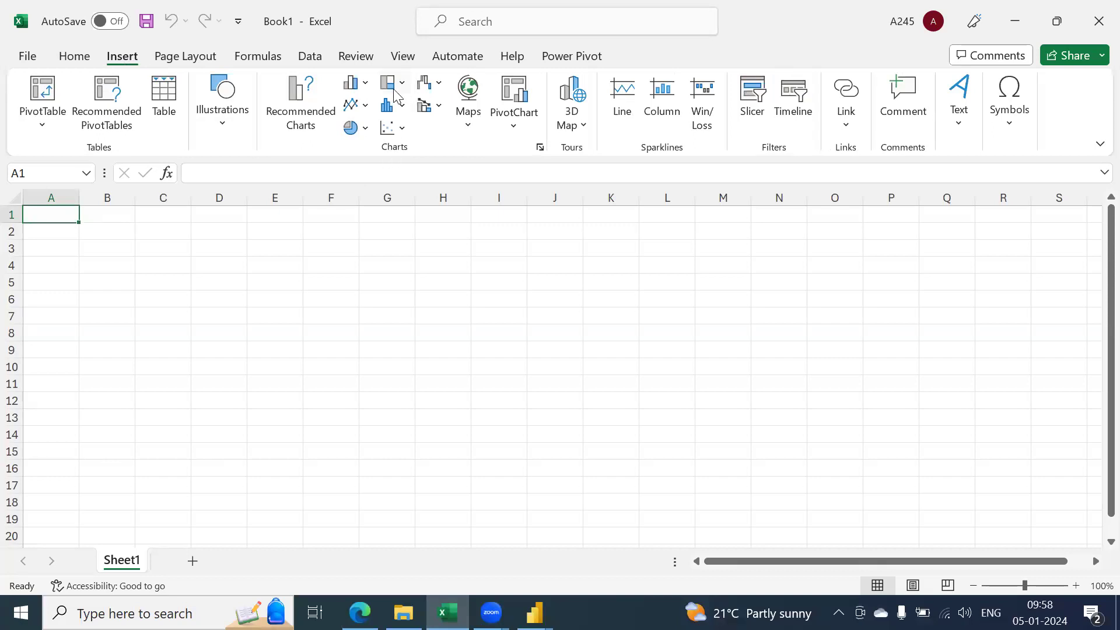
pyautogui.click(355, 83)
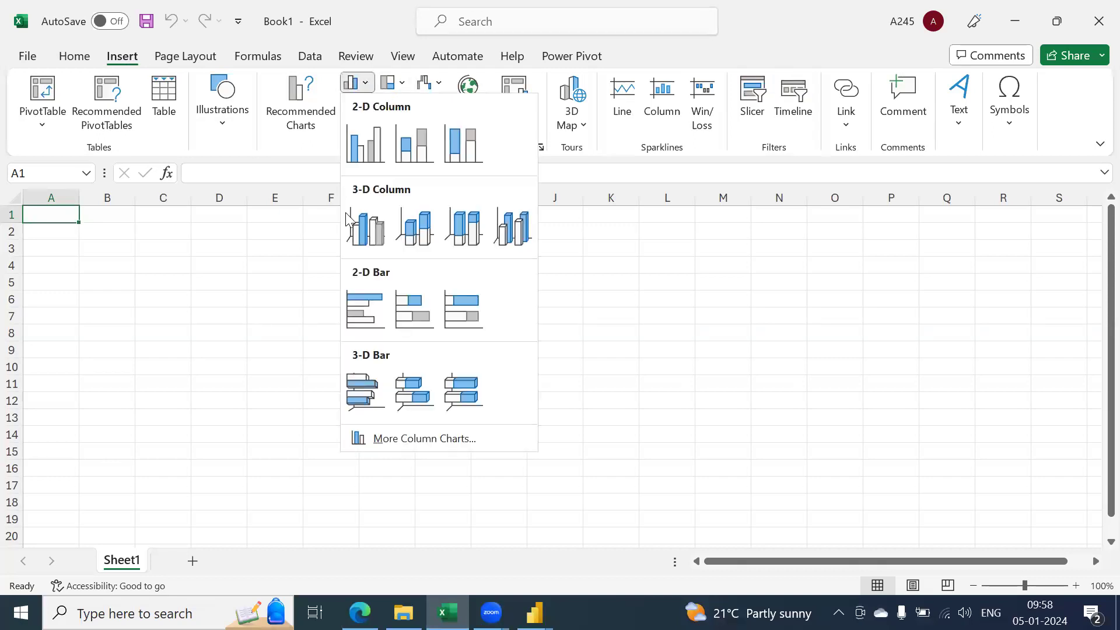
pyautogui.click(418, 438)
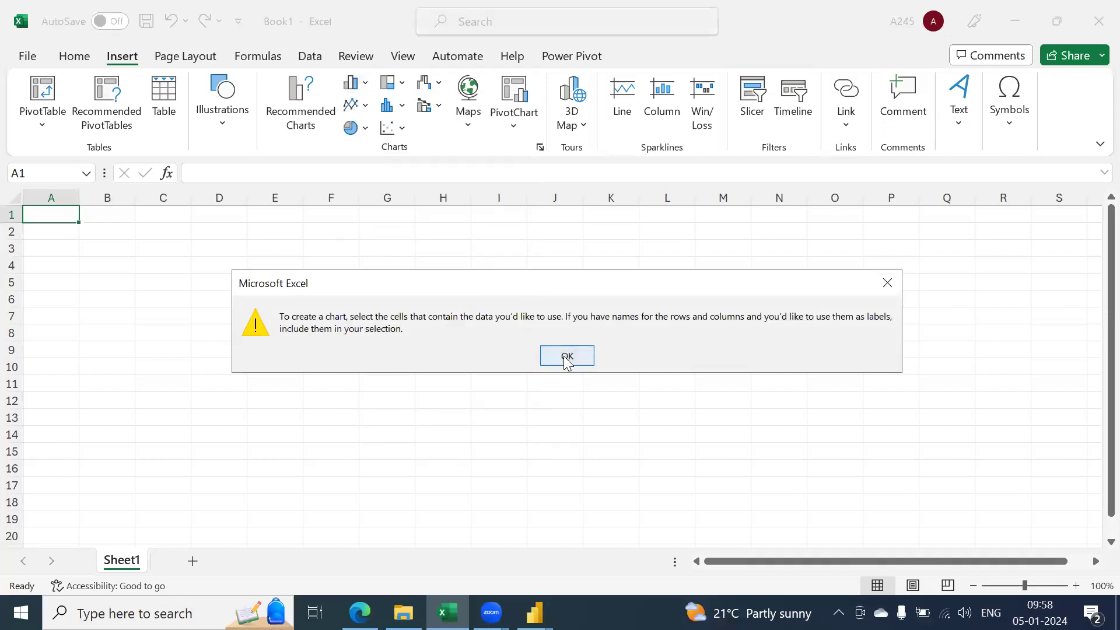
pyautogui.click(567, 358)
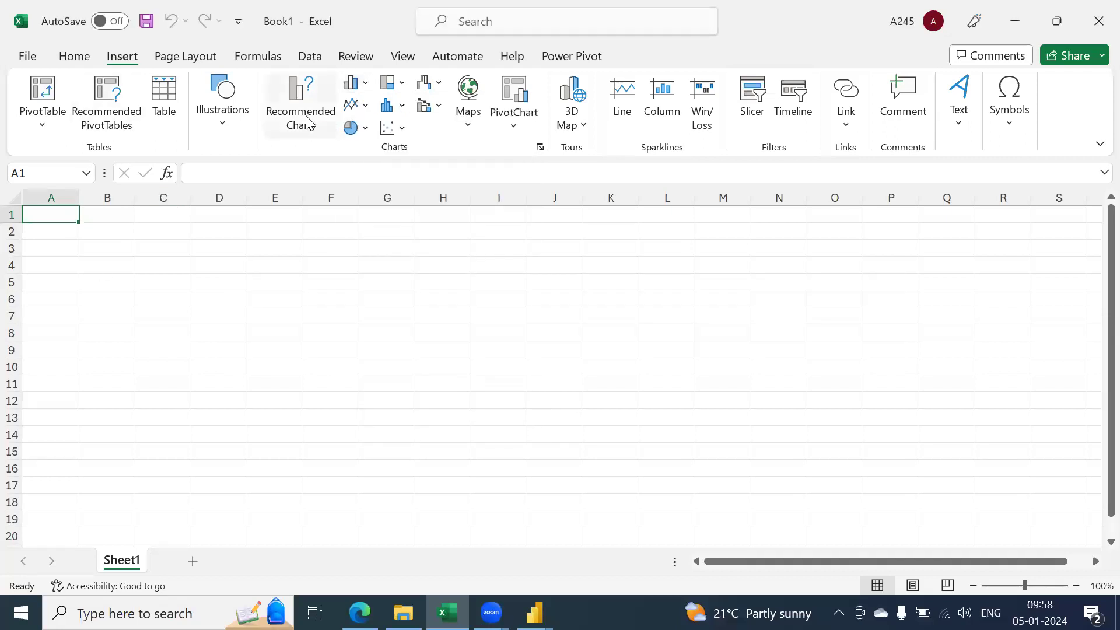
pyautogui.click(354, 105)
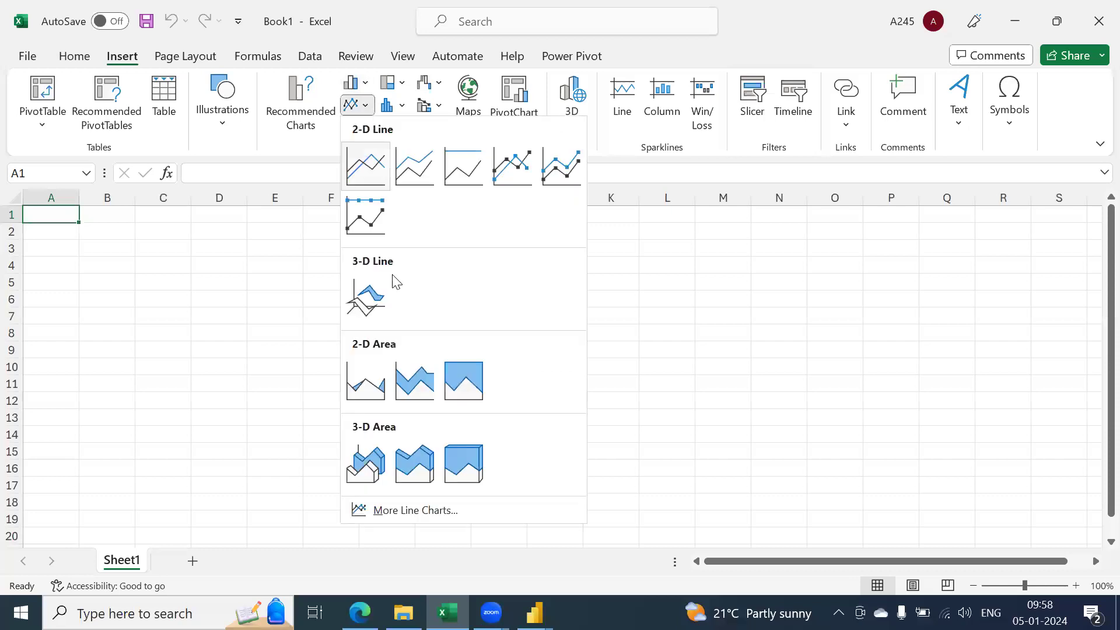
pyautogui.click(414, 511)
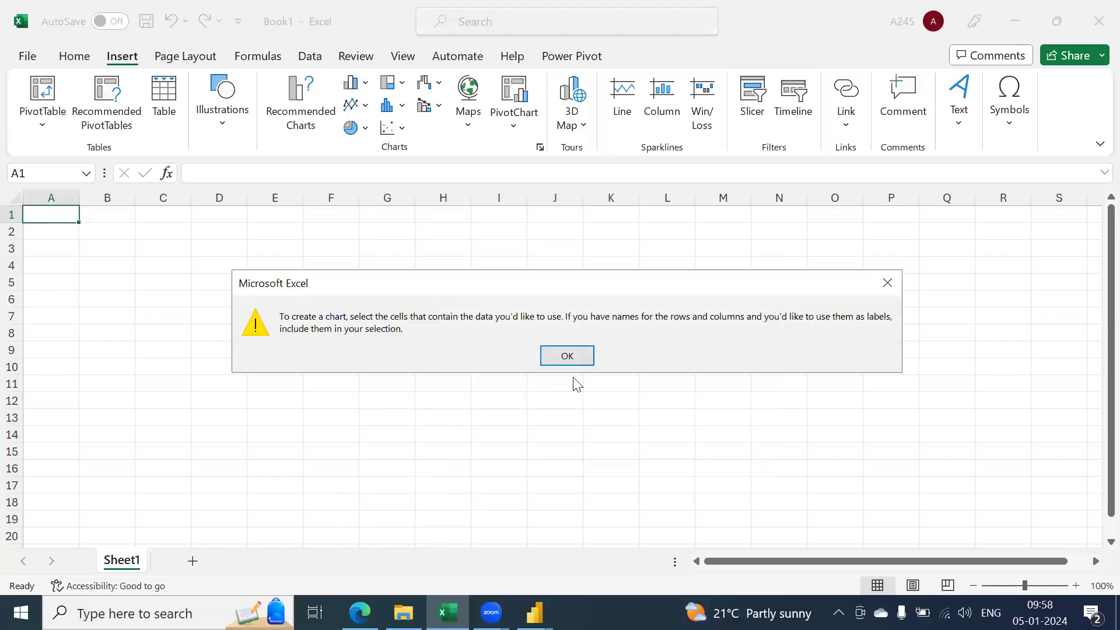
pyautogui.click(567, 357)
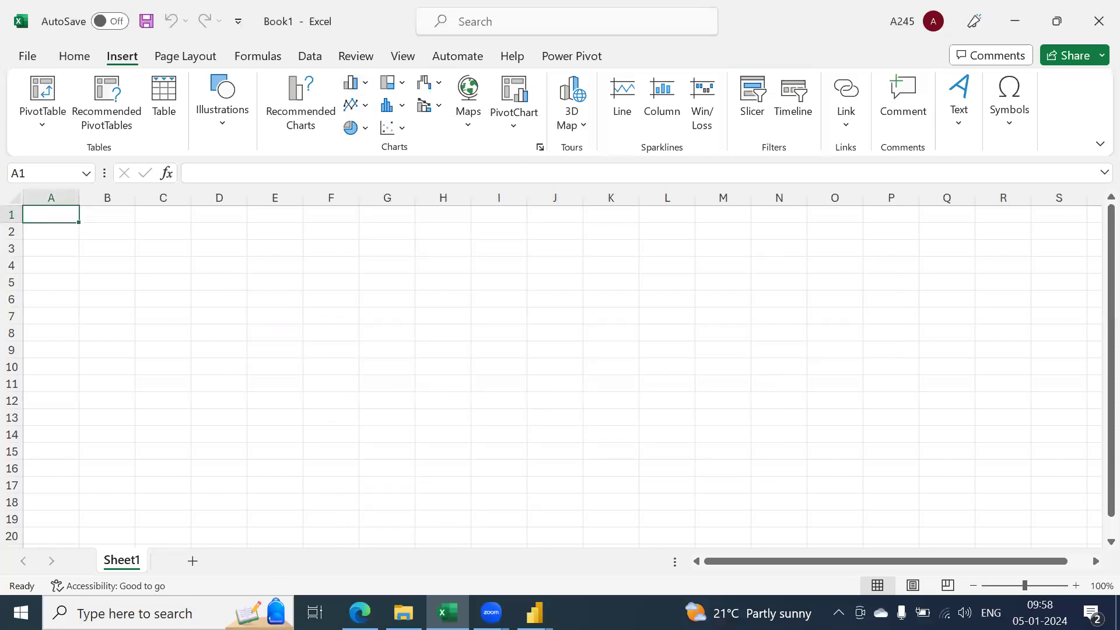
# Step: Open the recent workbook V Look Up Practice Test and select cell C4 in the employee table
pyautogui.click(447, 612)
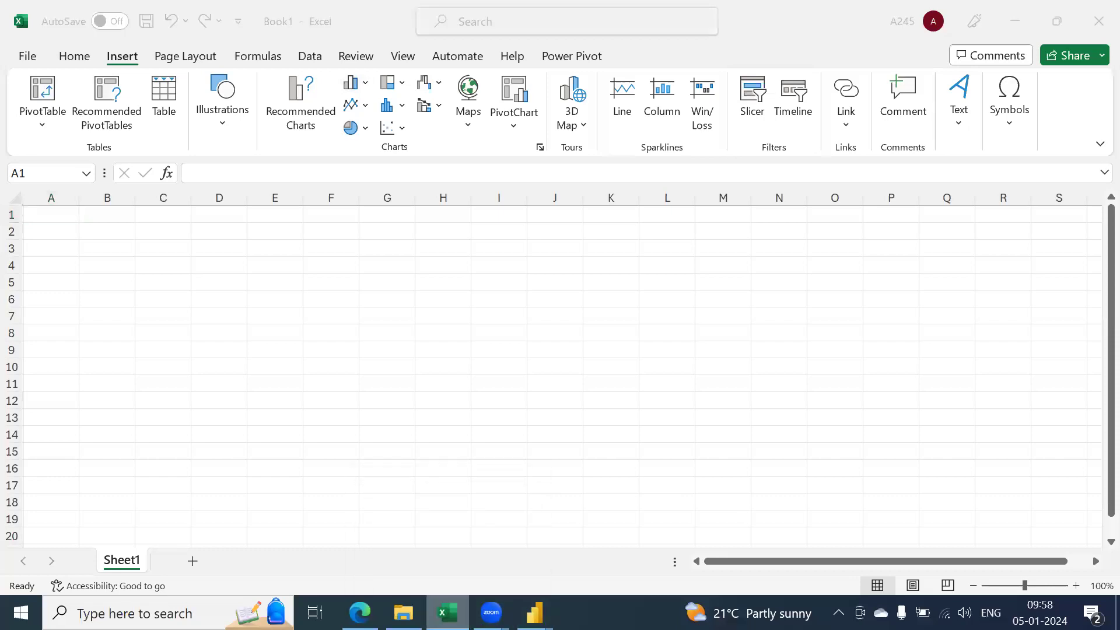
pyautogui.rightClick(446, 613)
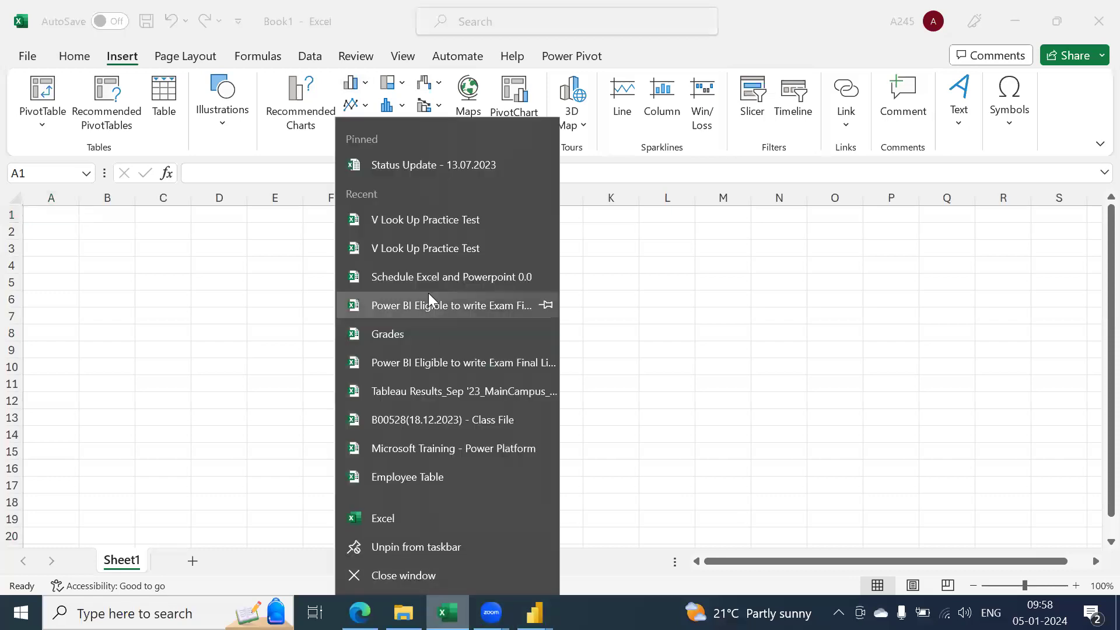
pyautogui.click(451, 225)
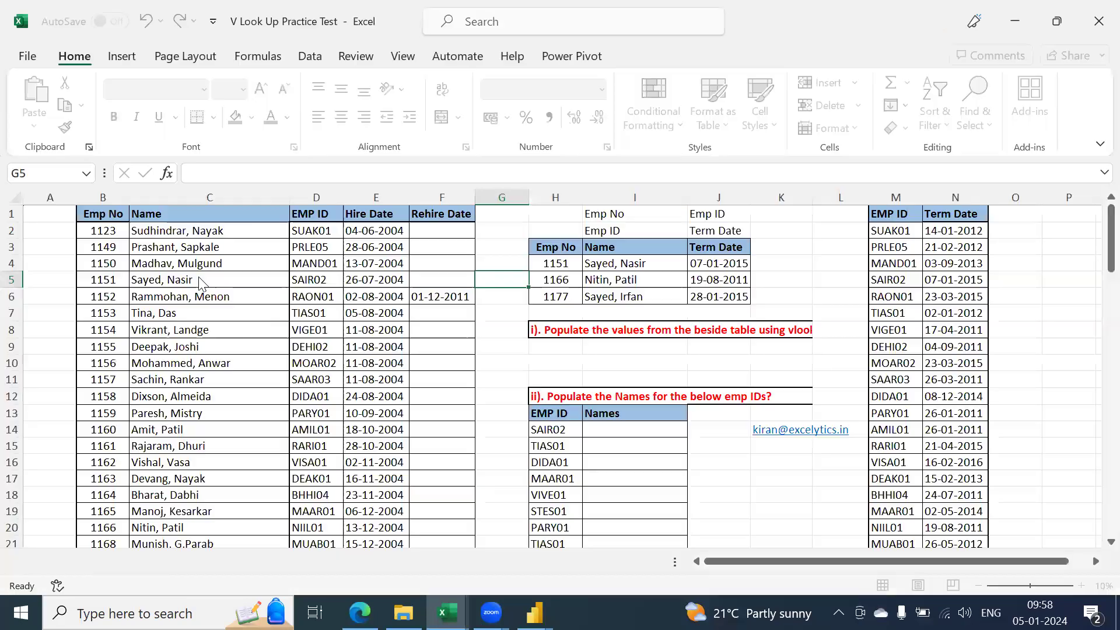
pyautogui.click(170, 270)
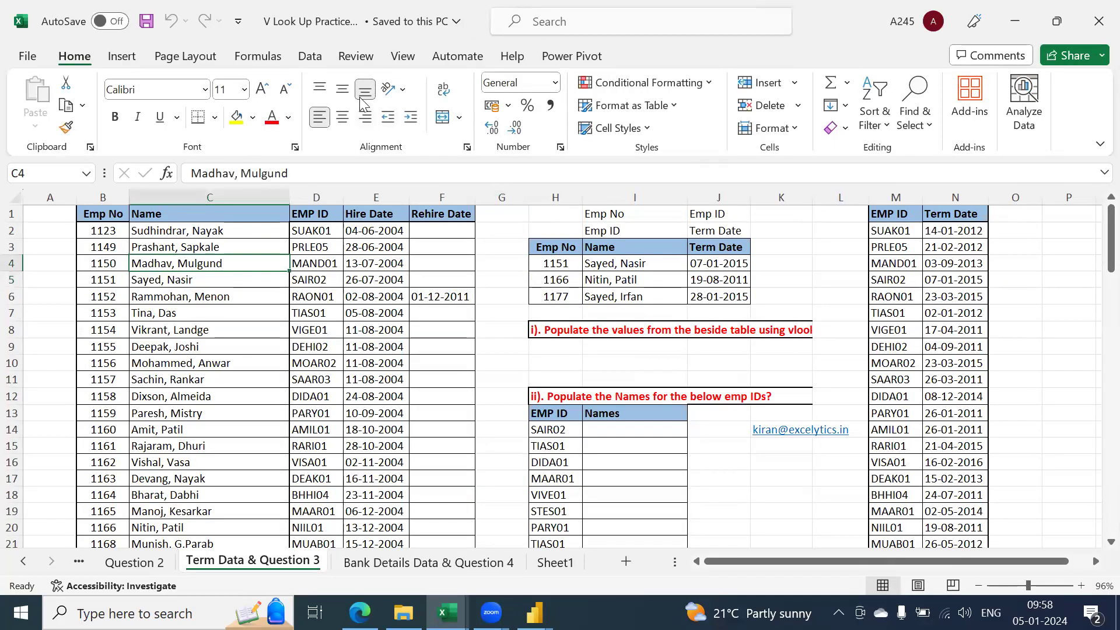
# Step: Review Excel's available chart types, including Column, Line, Treemap and Combo, without inserting a chart
pyautogui.click(132, 60)
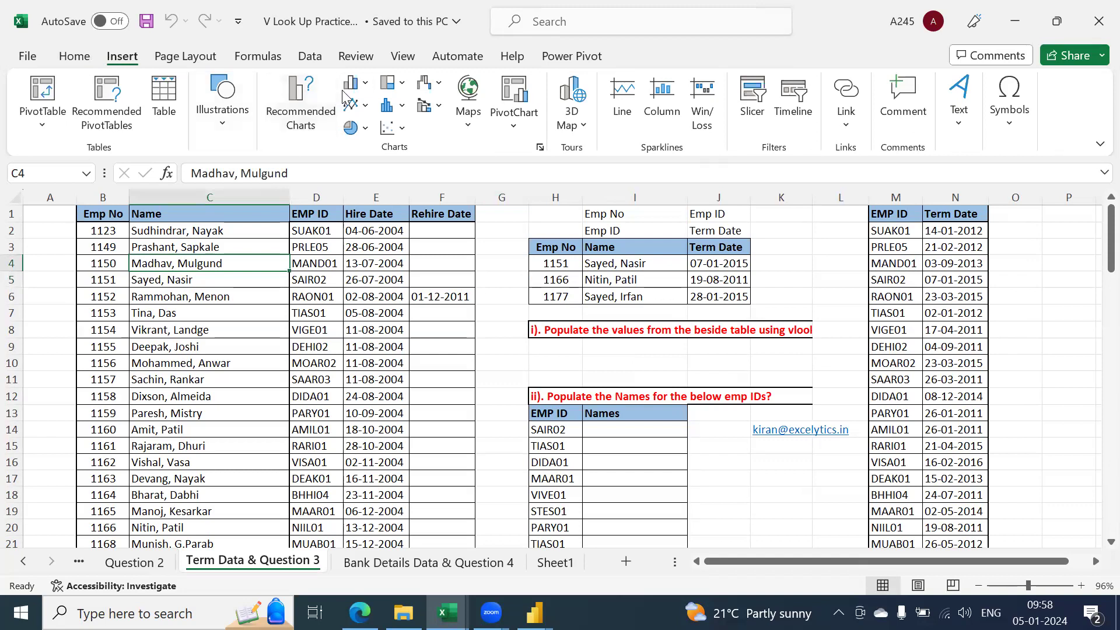
pyautogui.click(352, 83)
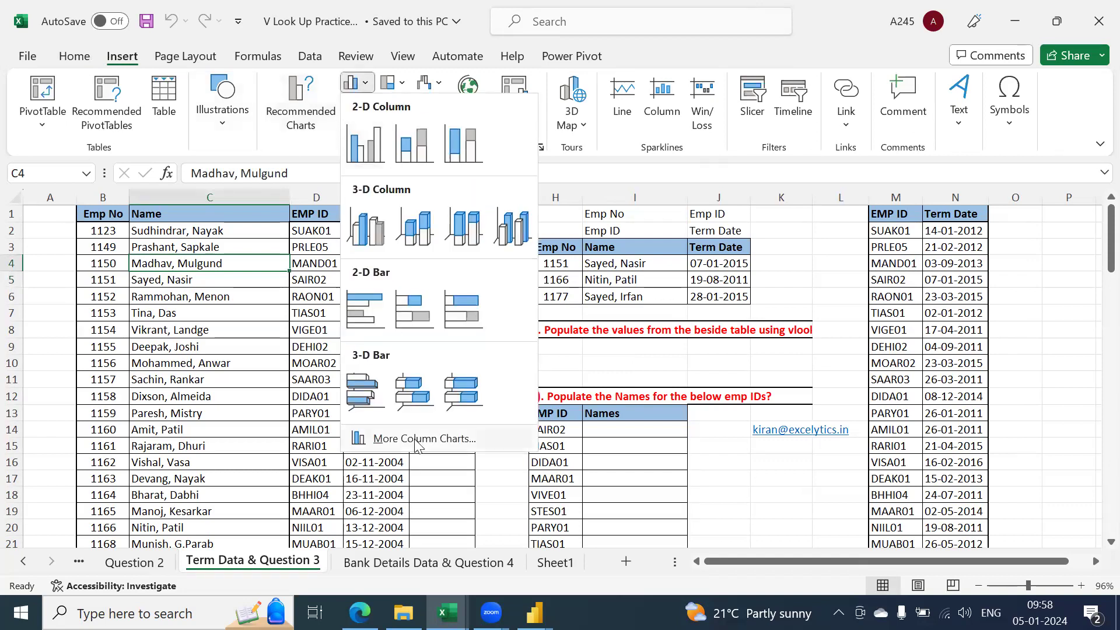
pyautogui.click(414, 438)
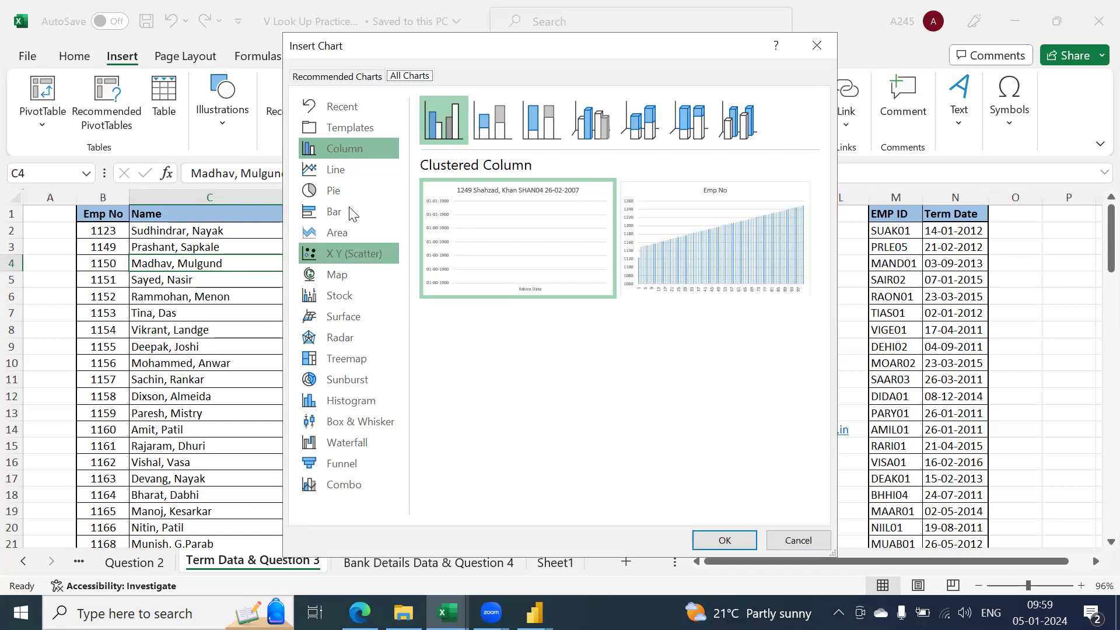
pyautogui.click(347, 172)
pyautogui.moveTo(682, 266)
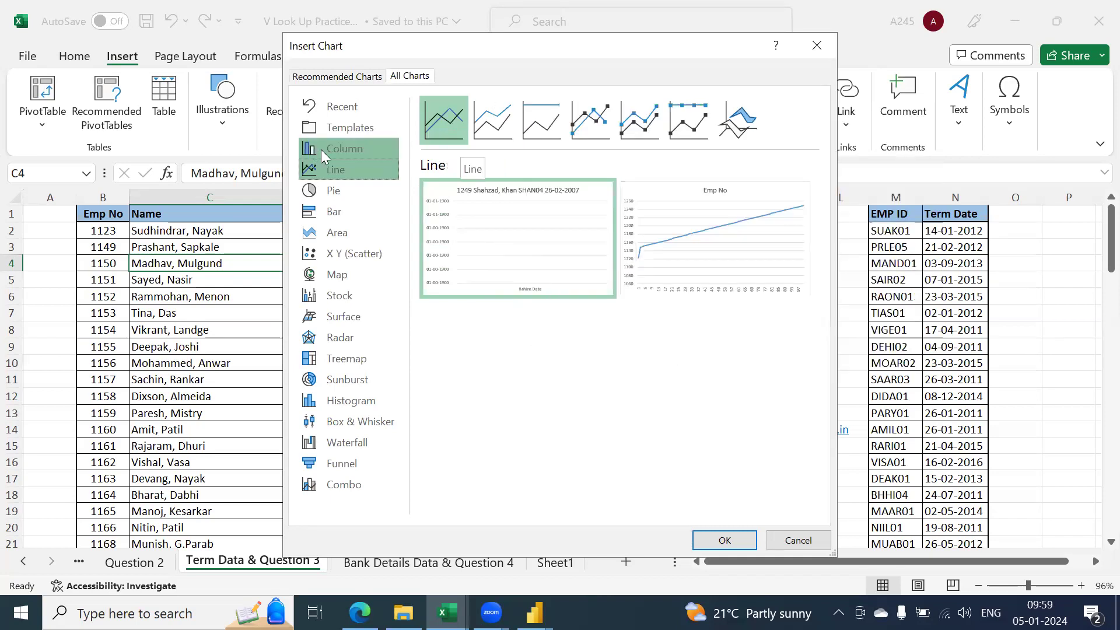
pyautogui.click(347, 148)
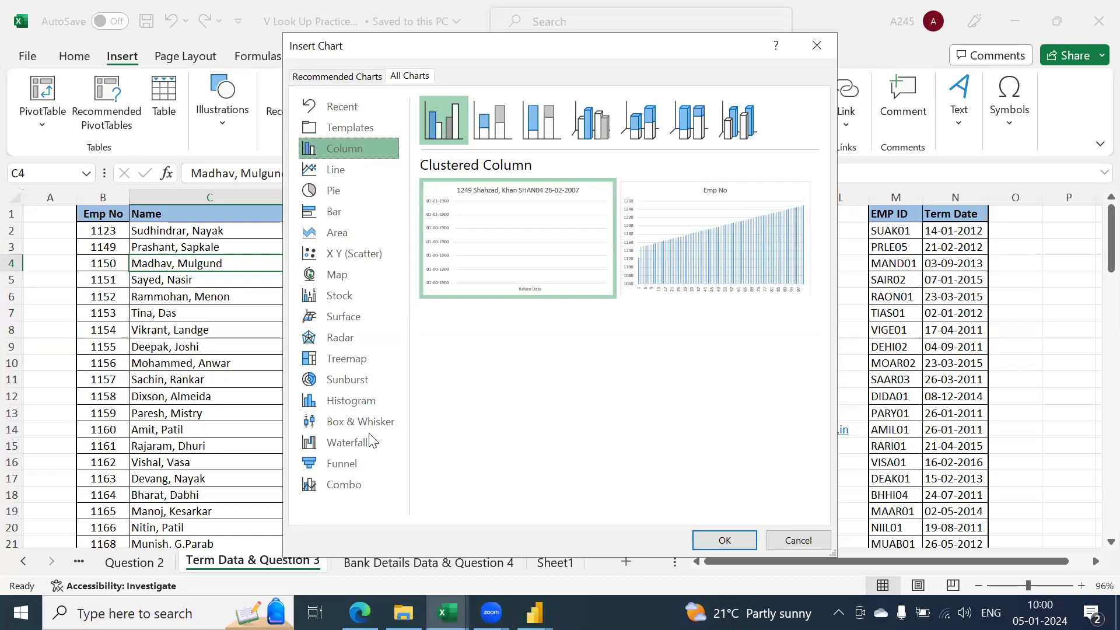
pyautogui.click(366, 362)
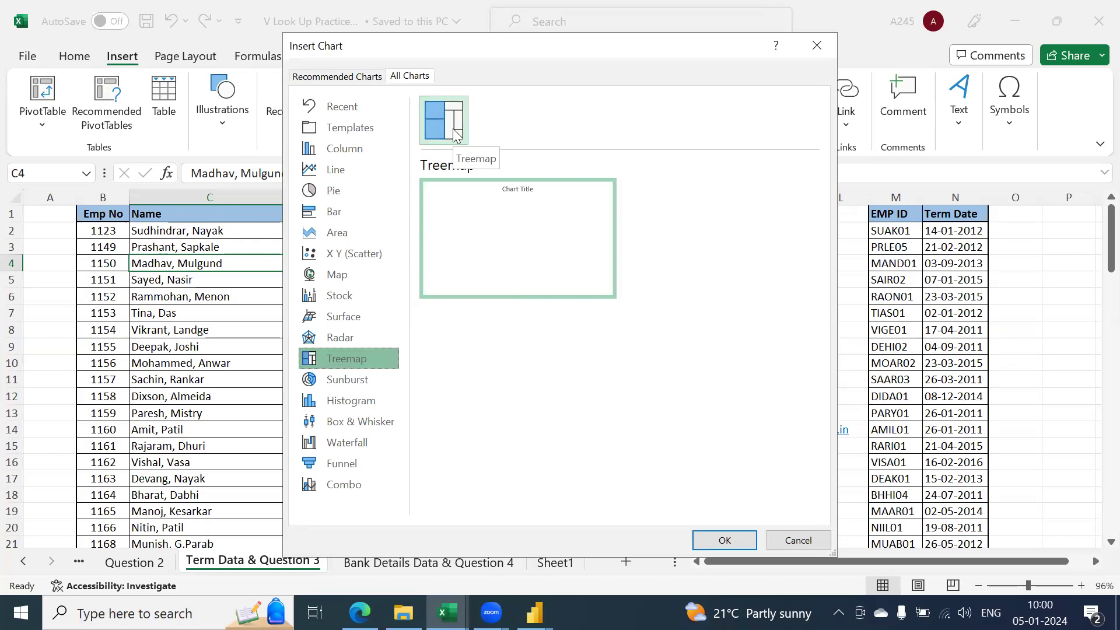
pyautogui.click(361, 483)
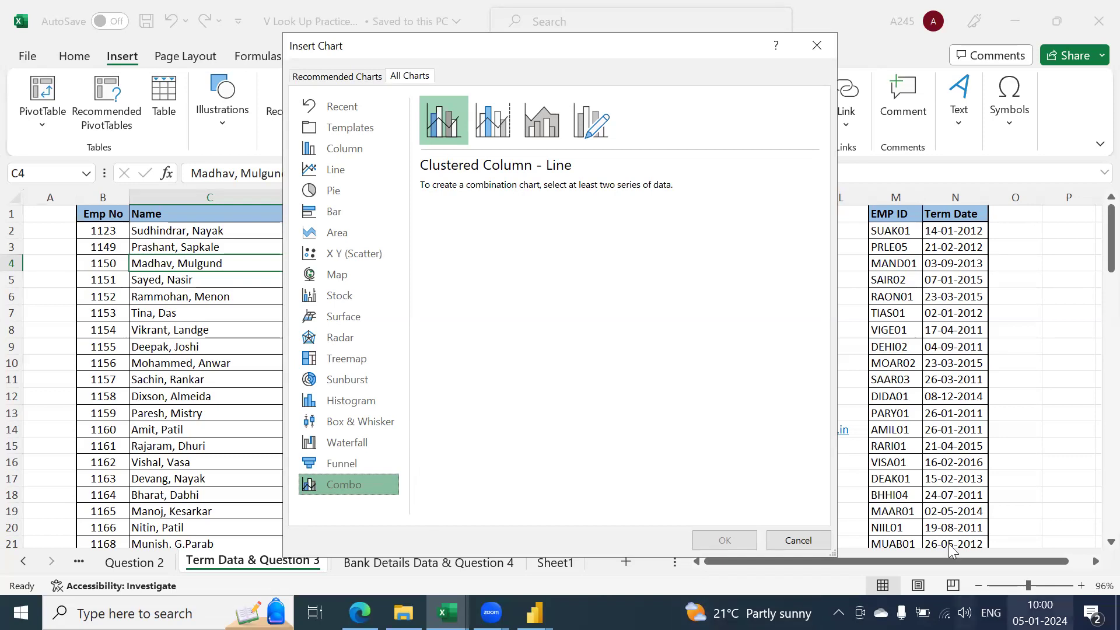
pyautogui.click(796, 539)
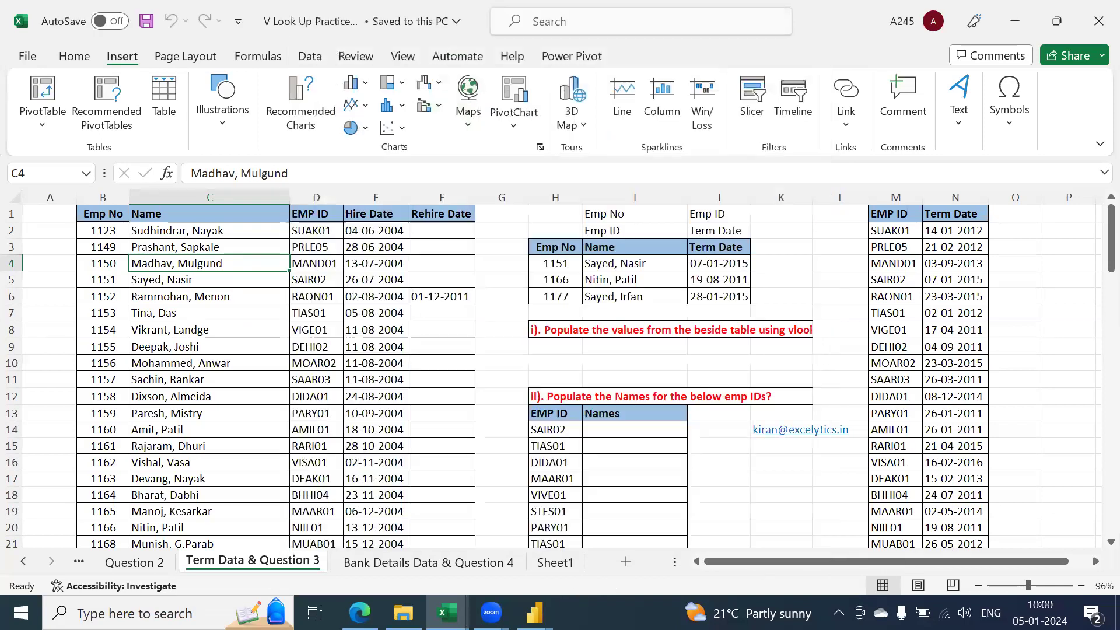
# Step: Close the SalesDashboard and untitled Power BI Desktop files without saving changes
pyautogui.moveTo(534, 612)
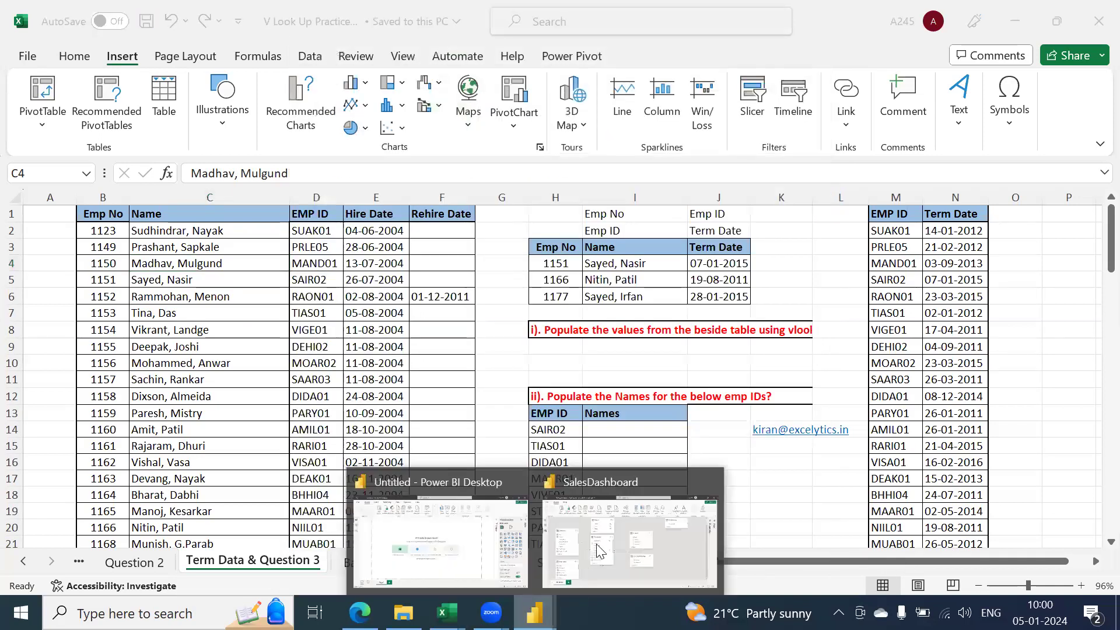
pyautogui.click(711, 483)
pyautogui.click(617, 339)
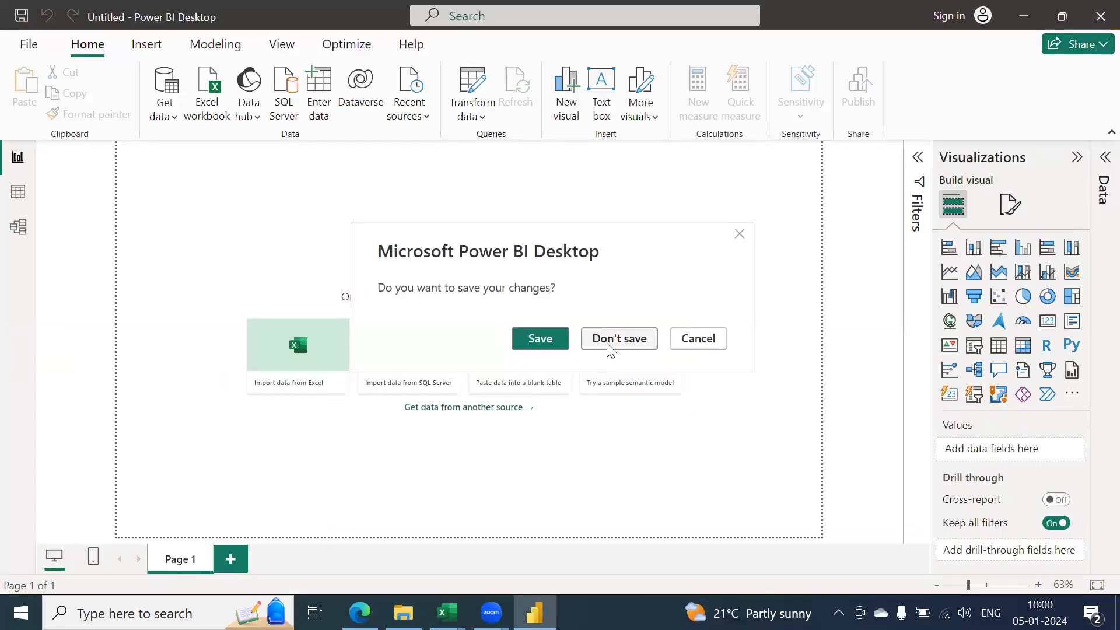
pyautogui.click(607, 349)
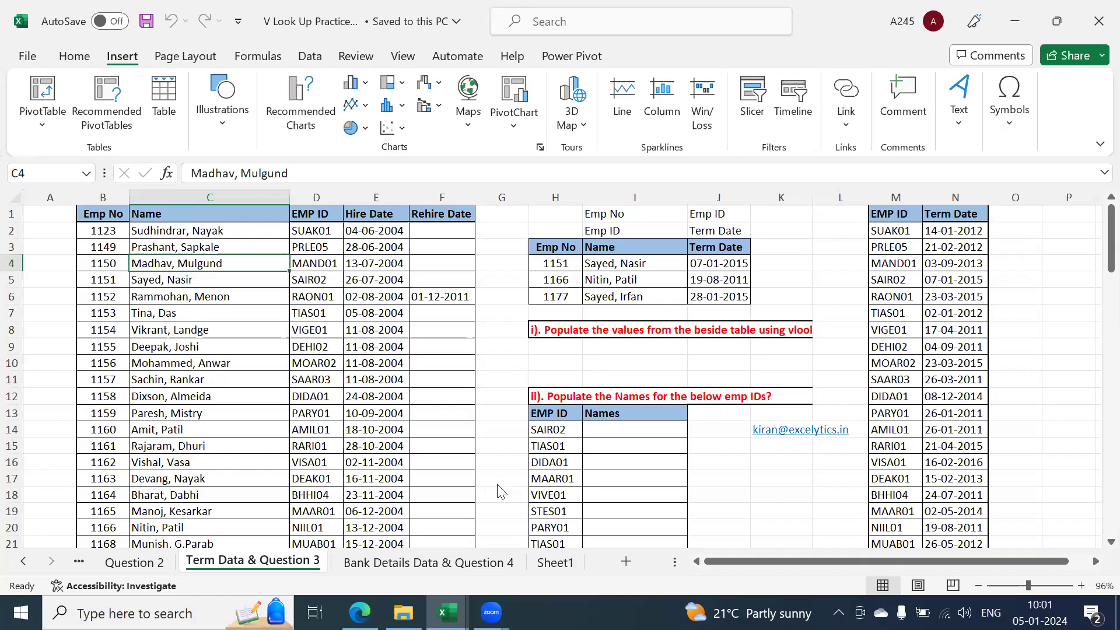
# Step: Find Power BI Desktop through a Windows search for "power bi", launch it, and dismiss its start screen
pyautogui.press('super+d')
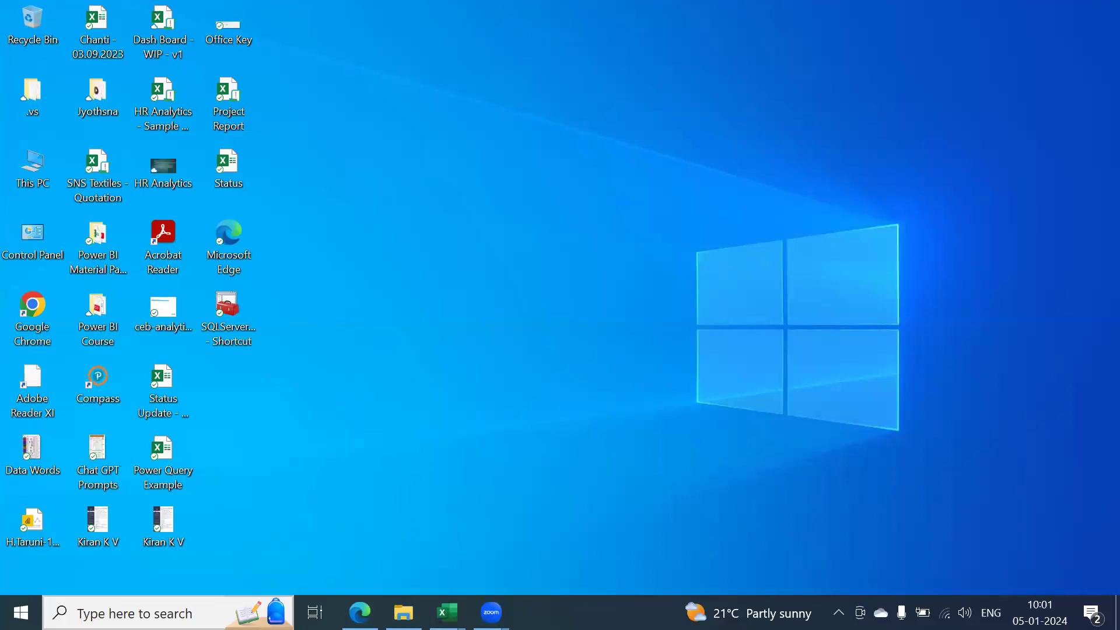
pyautogui.click(183, 609)
pyautogui.write('power bi')
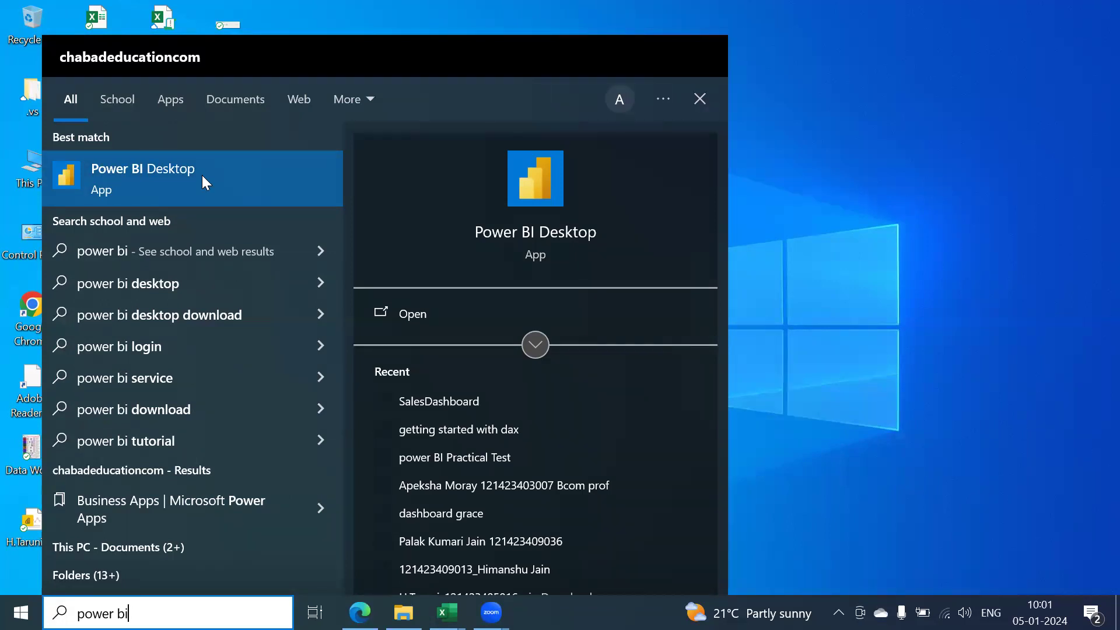
pyautogui.click(157, 174)
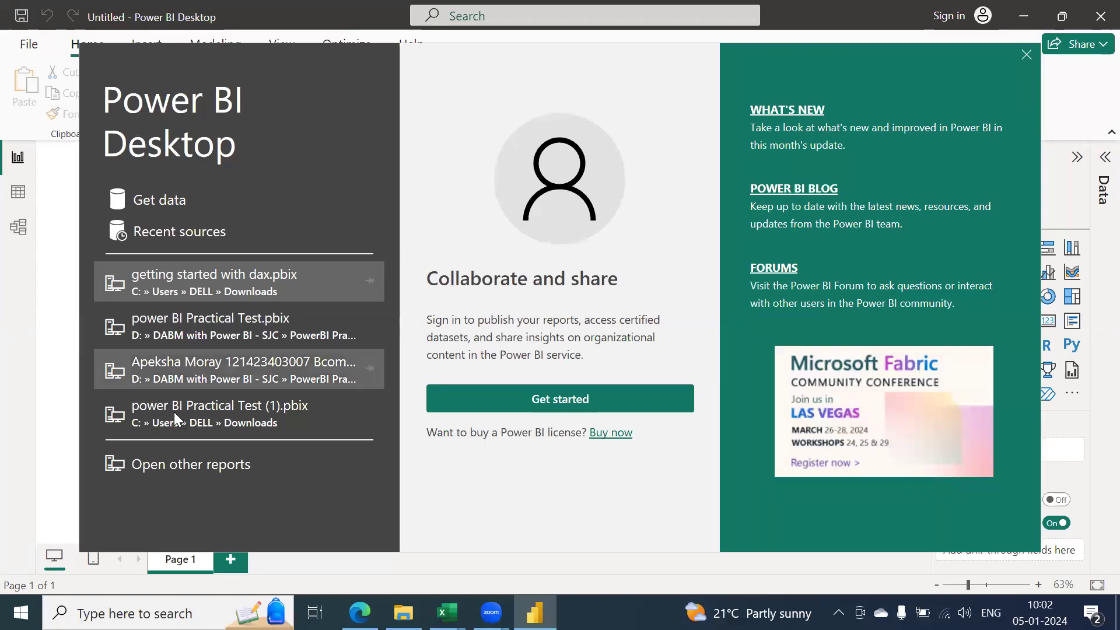
pyautogui.click(1025, 54)
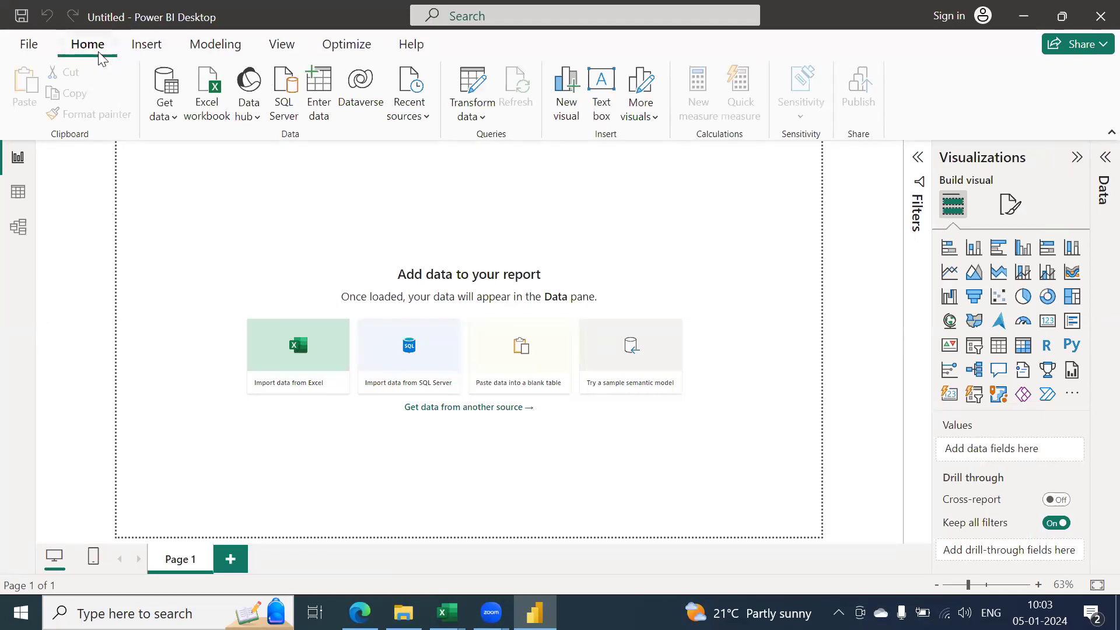
# Step: Compare Power BI Desktop's Insert commands with those in Excel's Book1, returning to Power BI Desktop at the end
pyautogui.click(141, 54)
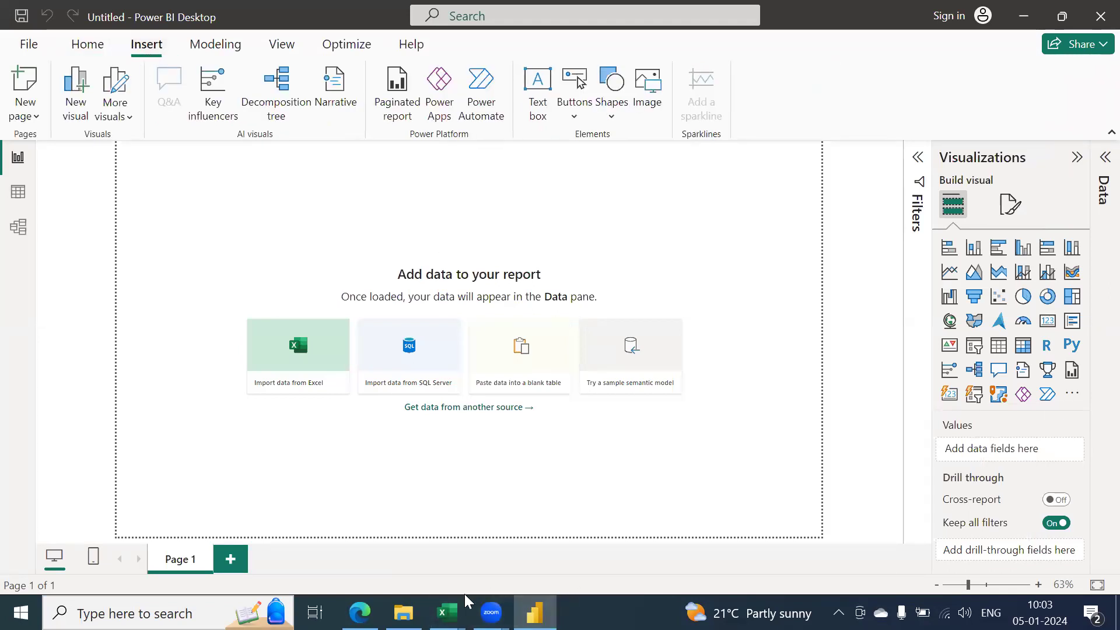
pyautogui.moveTo(446, 612)
pyautogui.click(408, 558)
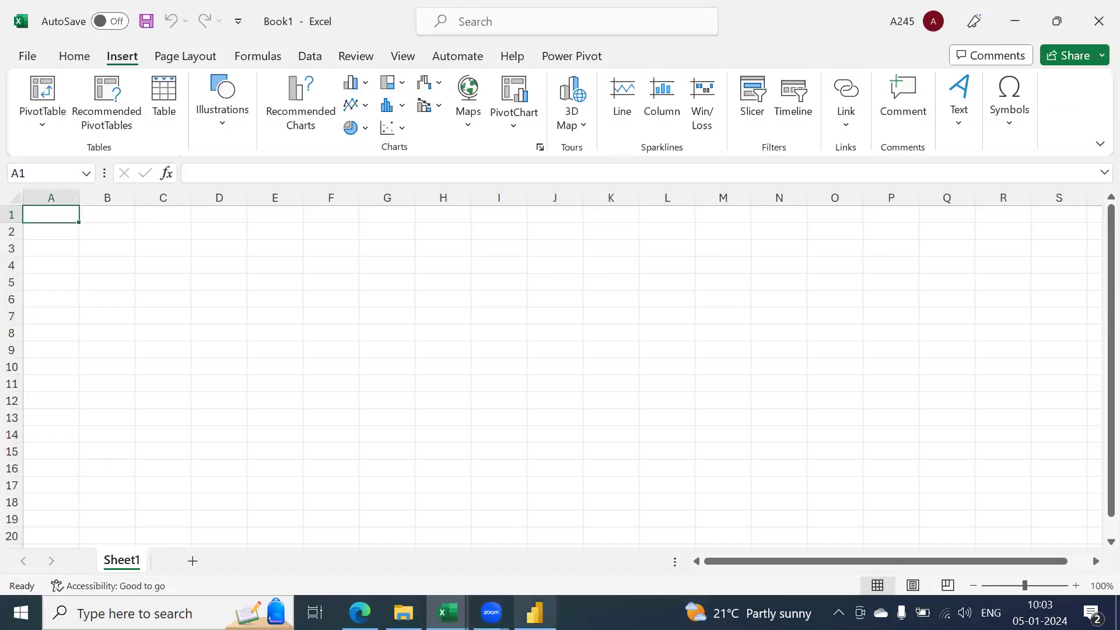
pyautogui.click(535, 612)
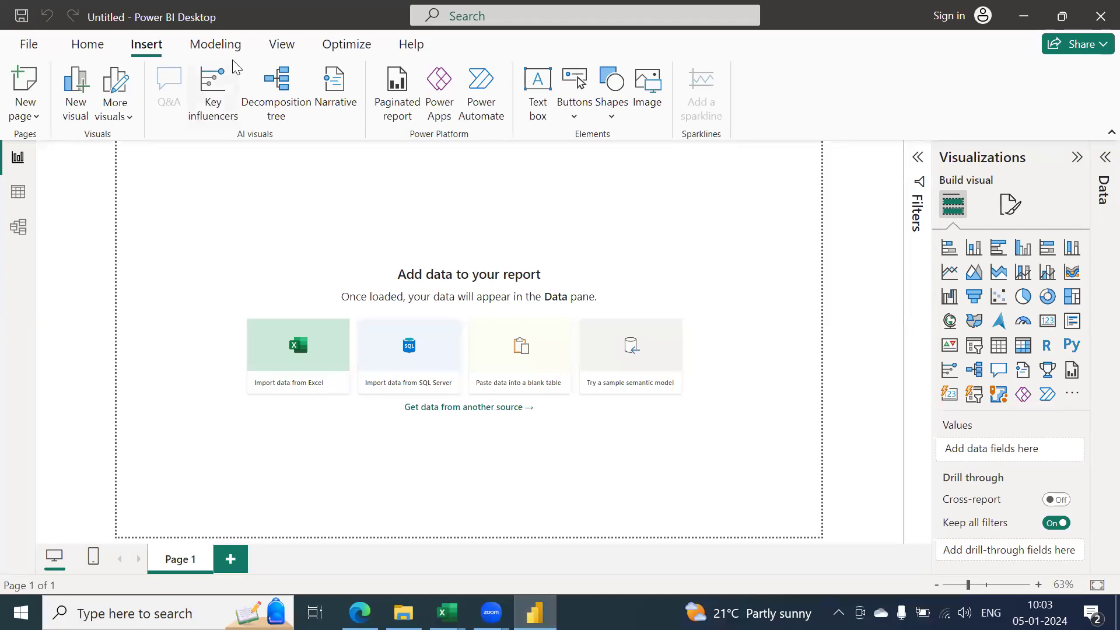
# Step: Open the complete Get Data connector list, going beyond the common data sources
pyautogui.click(88, 44)
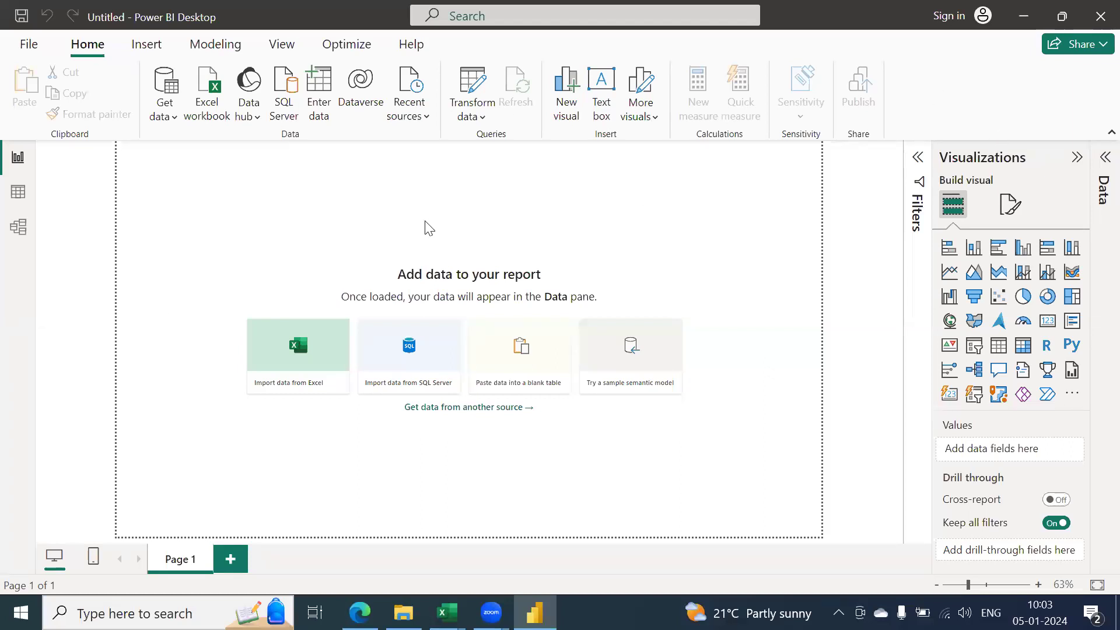
pyautogui.click(169, 119)
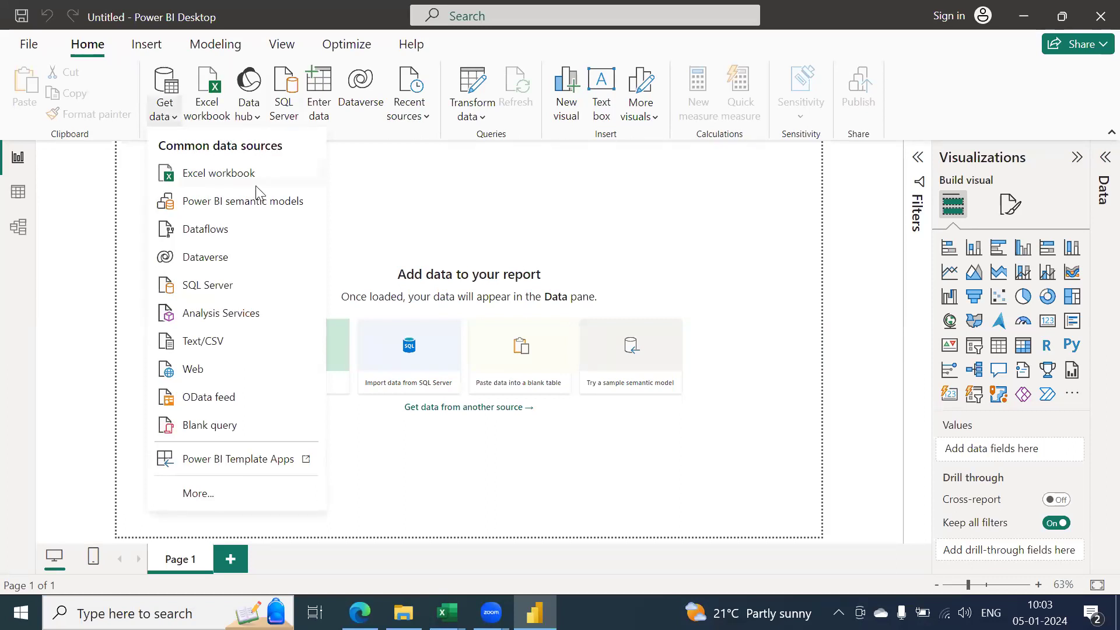
pyautogui.click(198, 495)
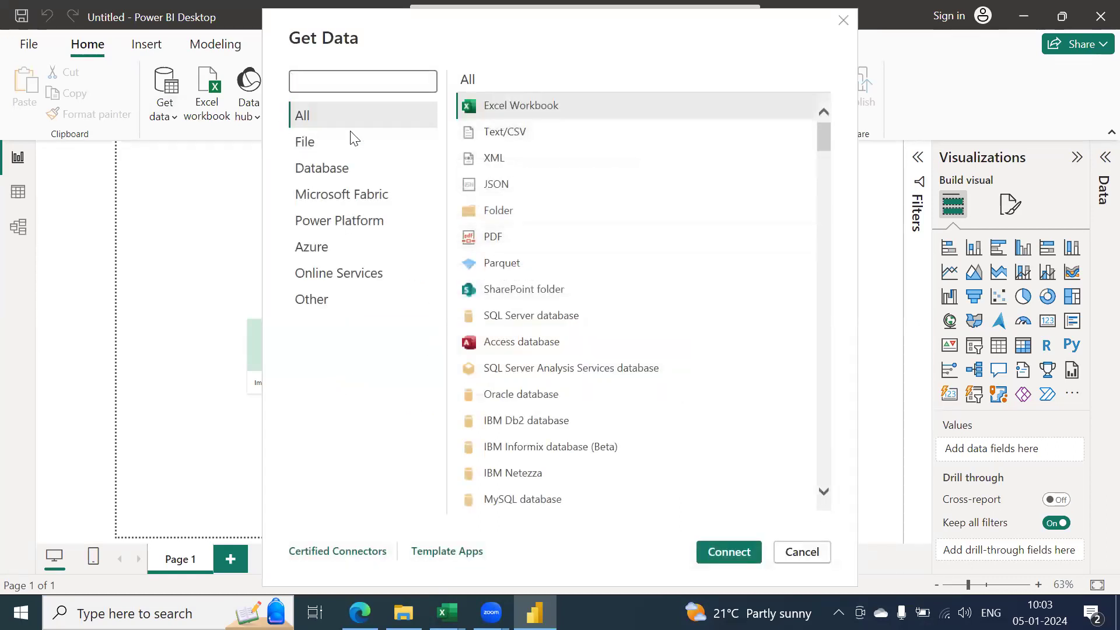
# Step: Examine the full range of available data connectors, including the Folder, Access database and SQL Server database sources
pyautogui.scroll(-6, 606, 218)
pyautogui.scroll(-10, 609, 219)
pyautogui.scroll(-12, 609, 219)
pyautogui.scroll(-12, 607, 219)
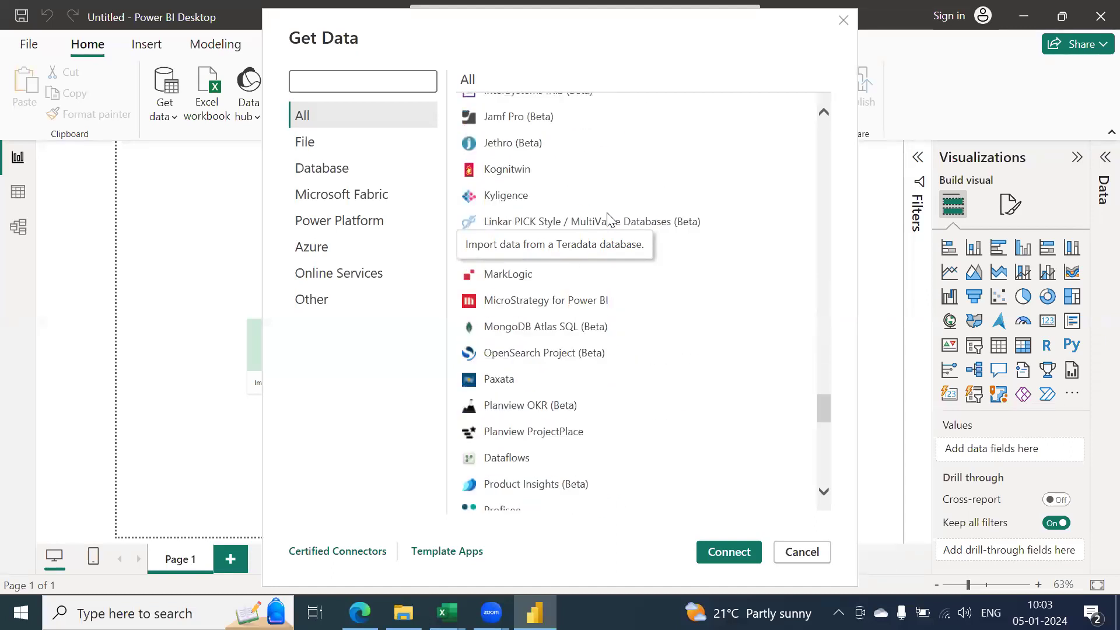
pyautogui.scroll(-5, 609, 219)
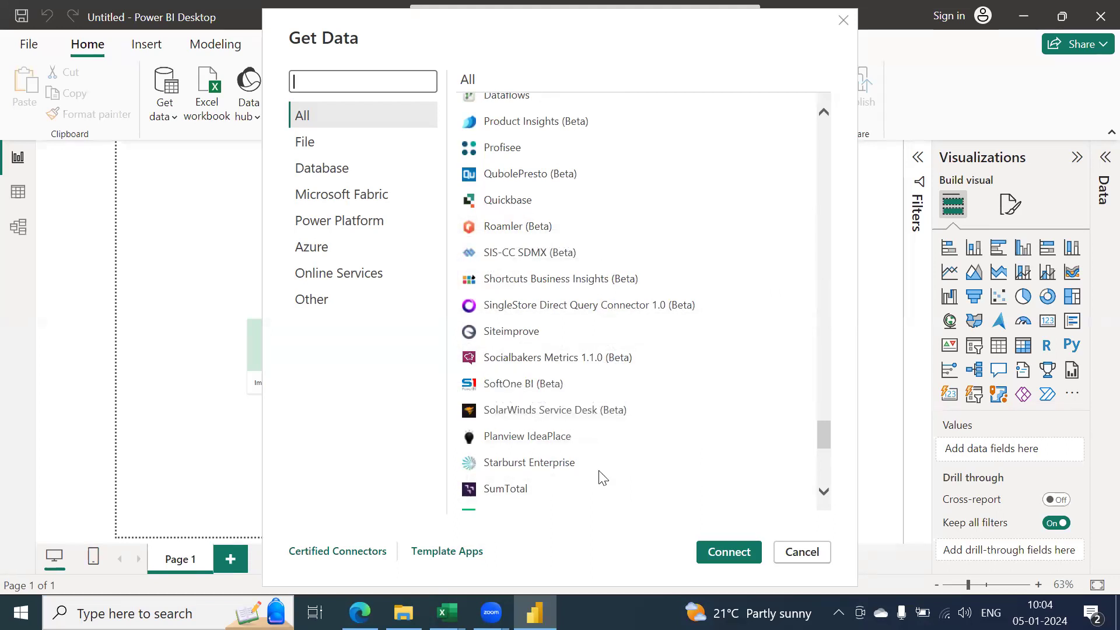
pyautogui.scroll(-3, 601, 472)
pyautogui.scroll(-5, 693, 380)
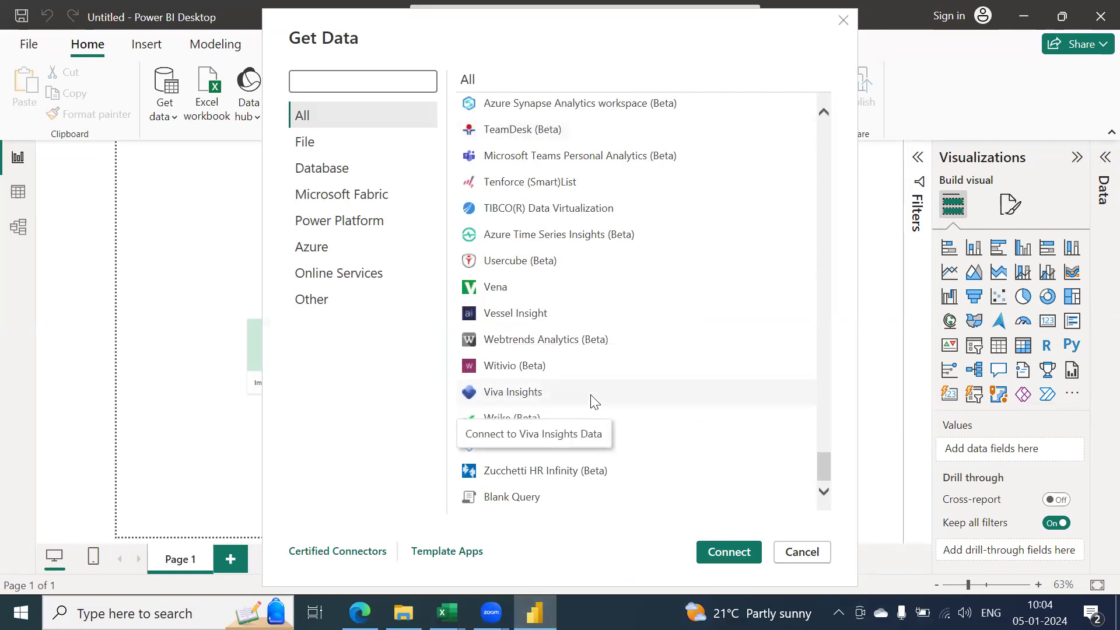
pyautogui.scroll(10, 612, 356)
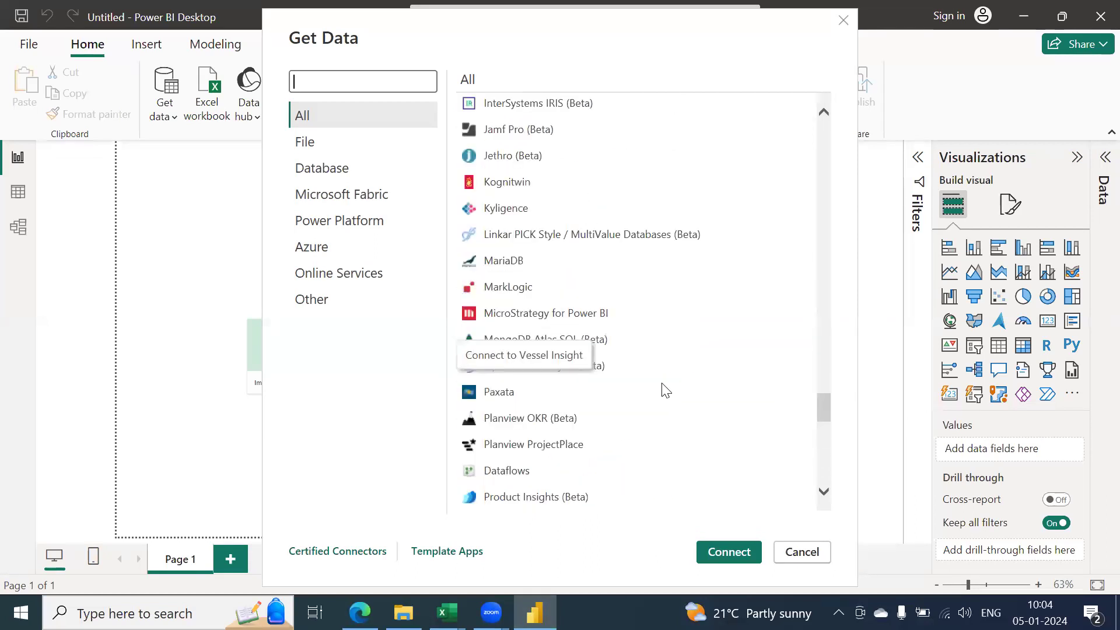
pyautogui.moveTo(823, 408); pyautogui.dragTo(838, 128)
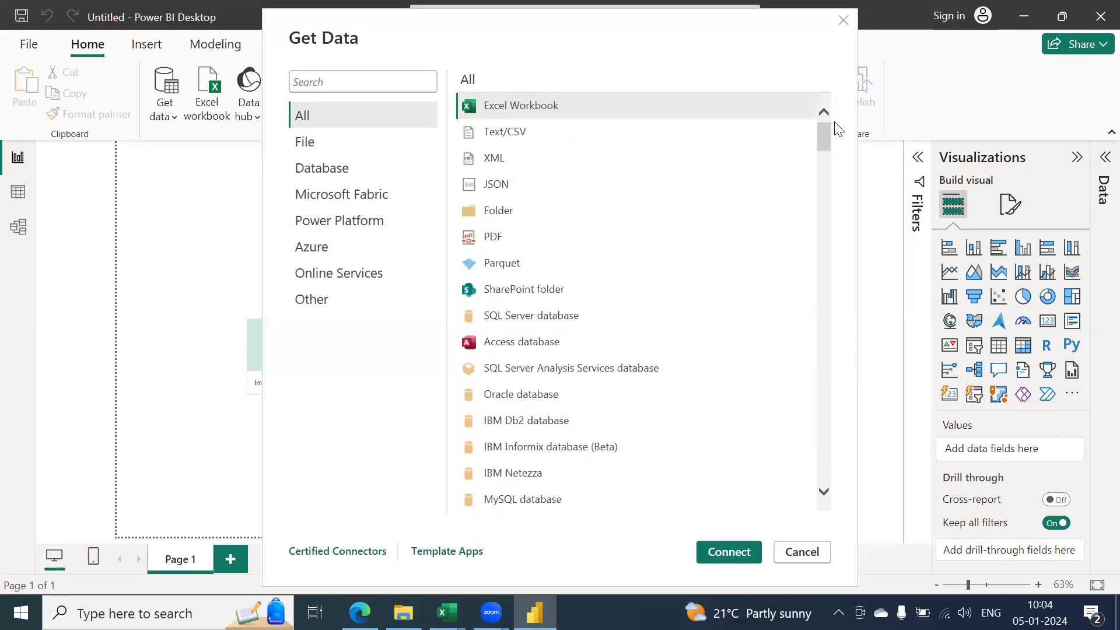
pyautogui.click(508, 224)
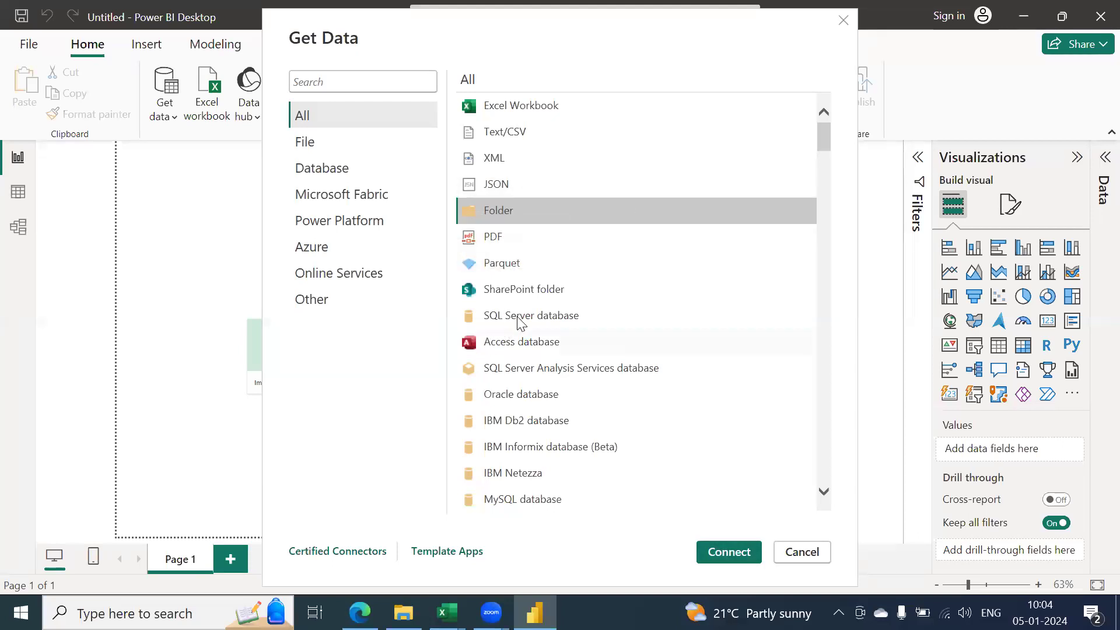
pyautogui.click(525, 343)
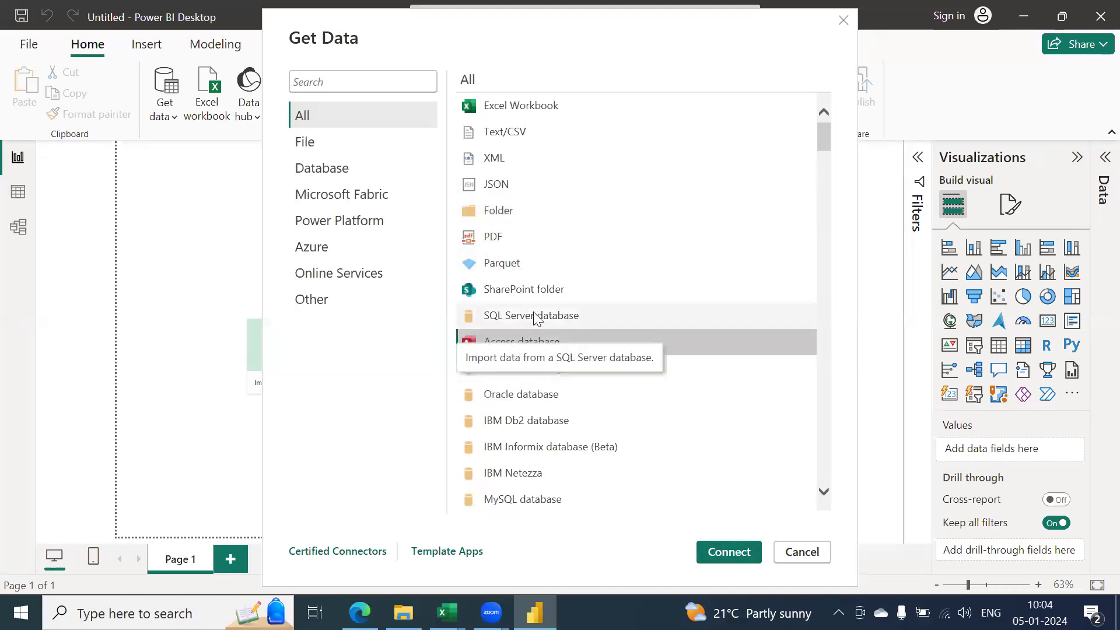
pyautogui.click(534, 316)
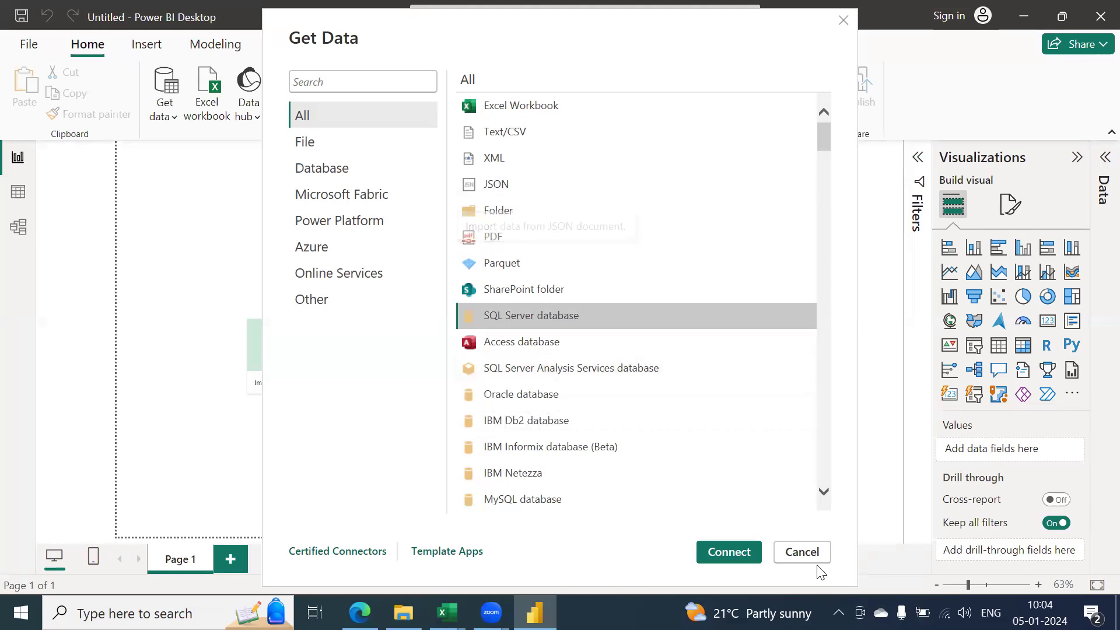
# Step: Connect to the Excel workbook 01_Super Stores in the Data Sources folder of DABM with Power BI - SJC on drive D
pyautogui.click(520, 114)
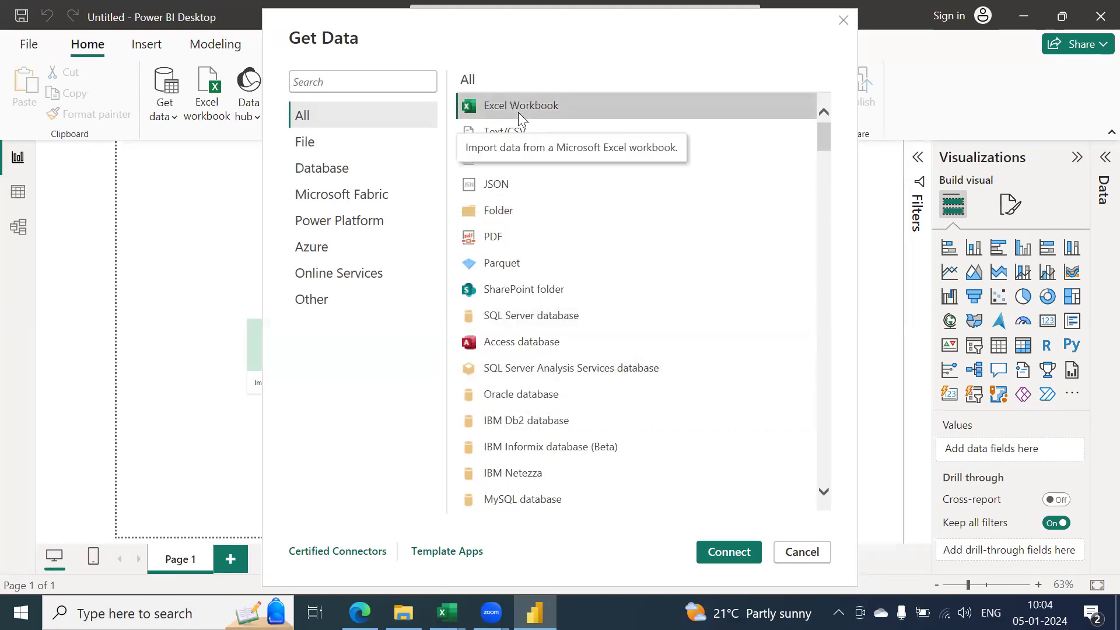
pyautogui.click(725, 553)
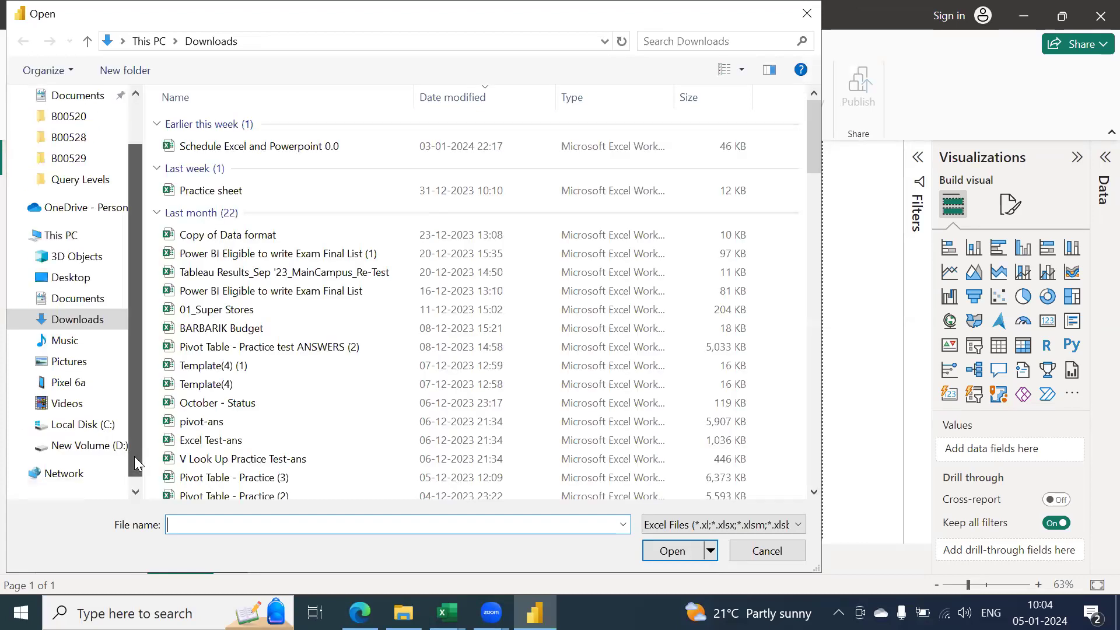
pyautogui.click(81, 449)
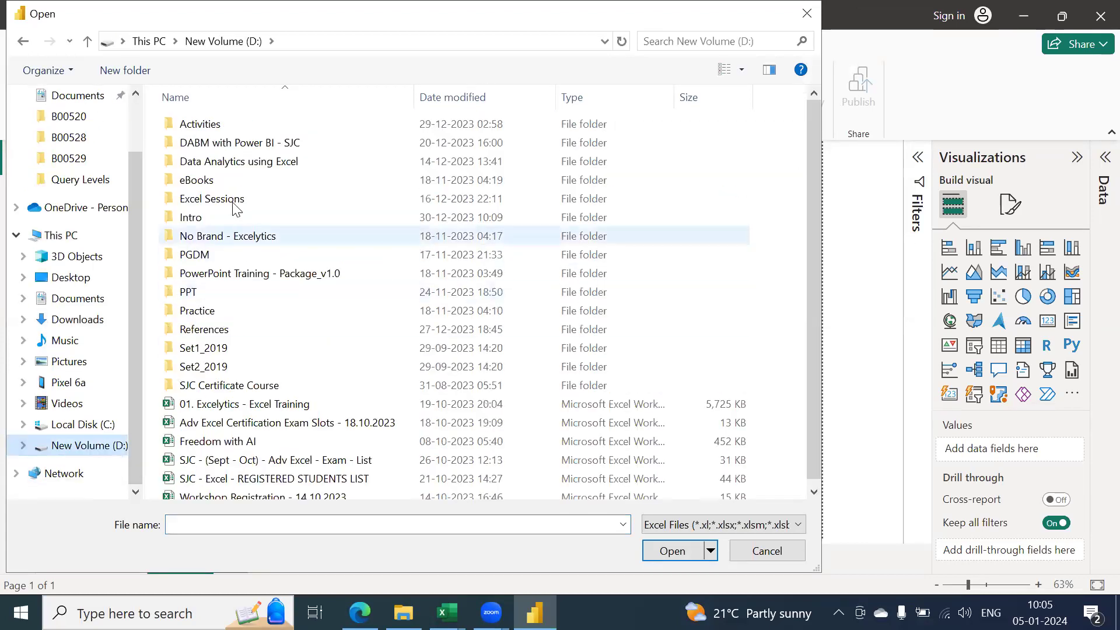
pyautogui.doubleClick(237, 145)
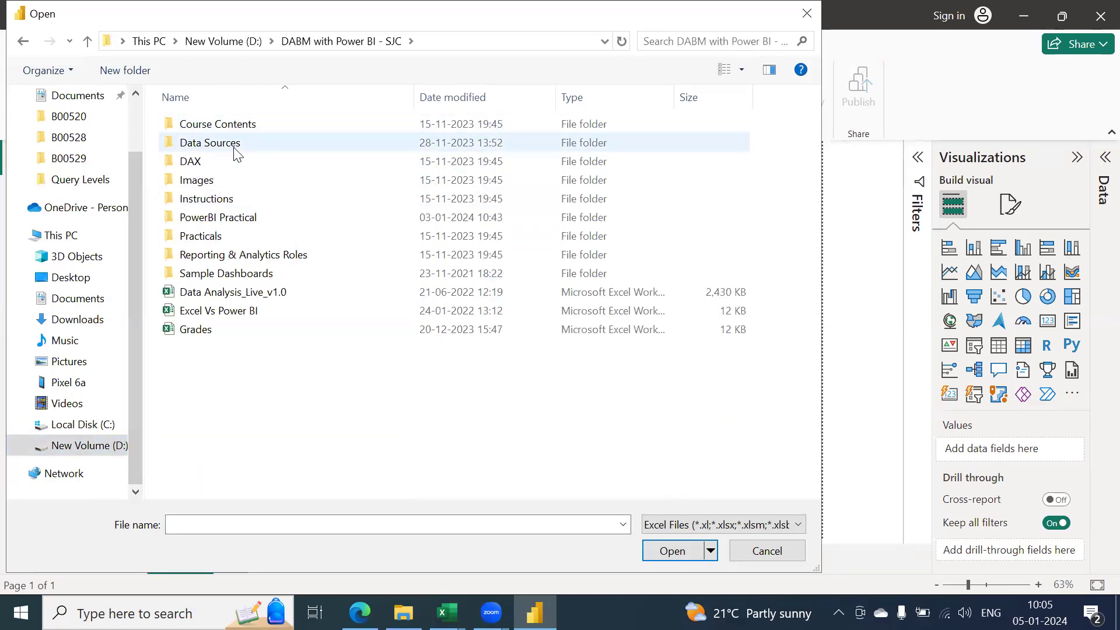
pyautogui.doubleClick(236, 148)
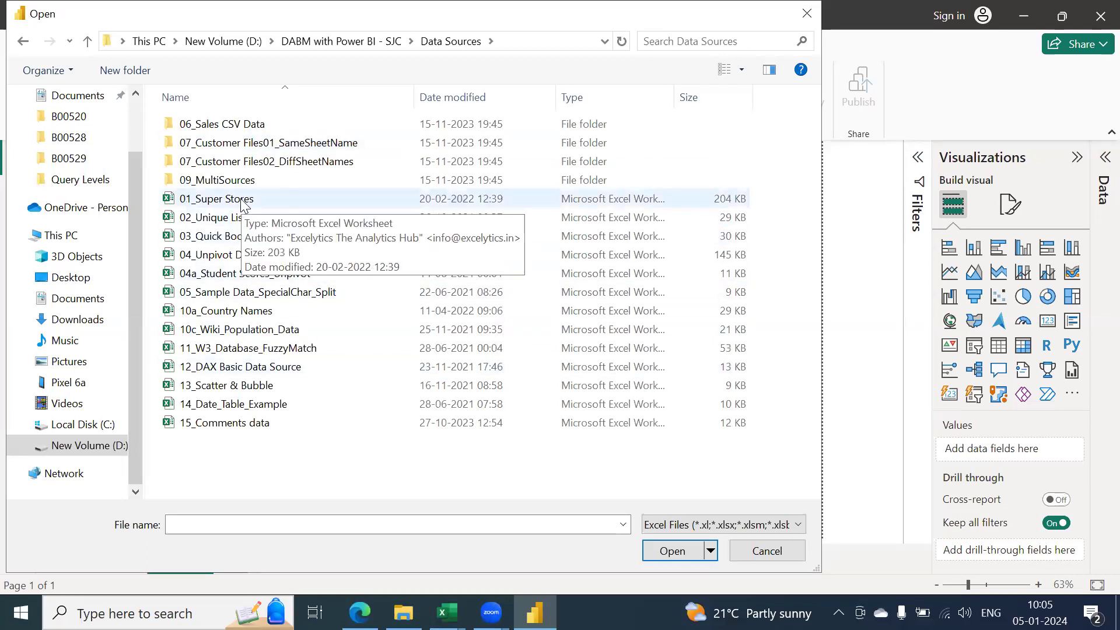
pyautogui.click(202, 199)
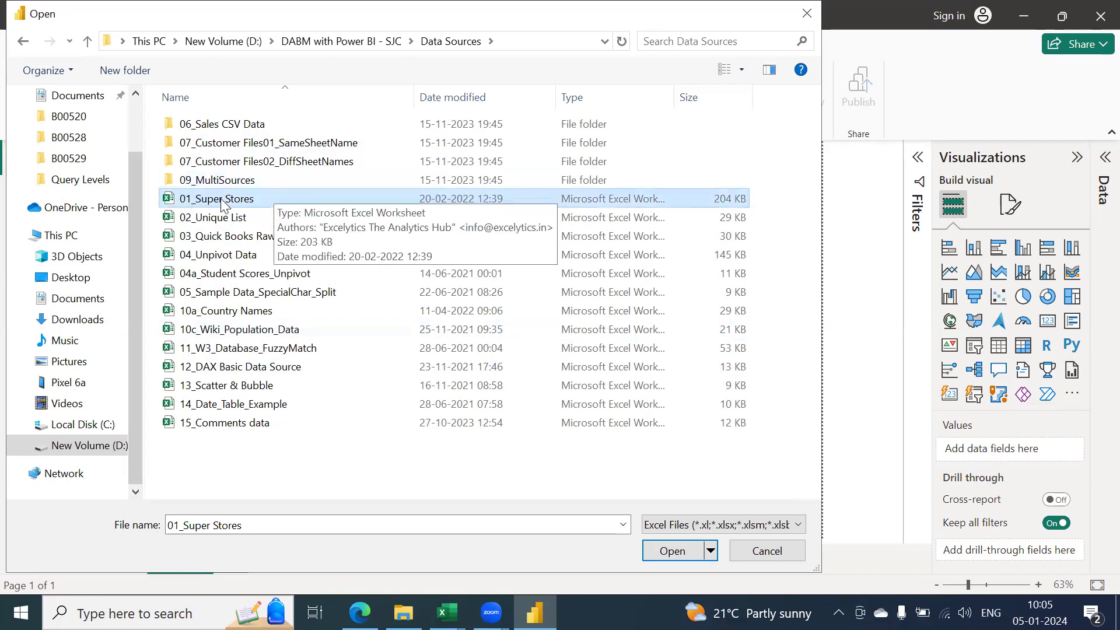
pyautogui.click(671, 551)
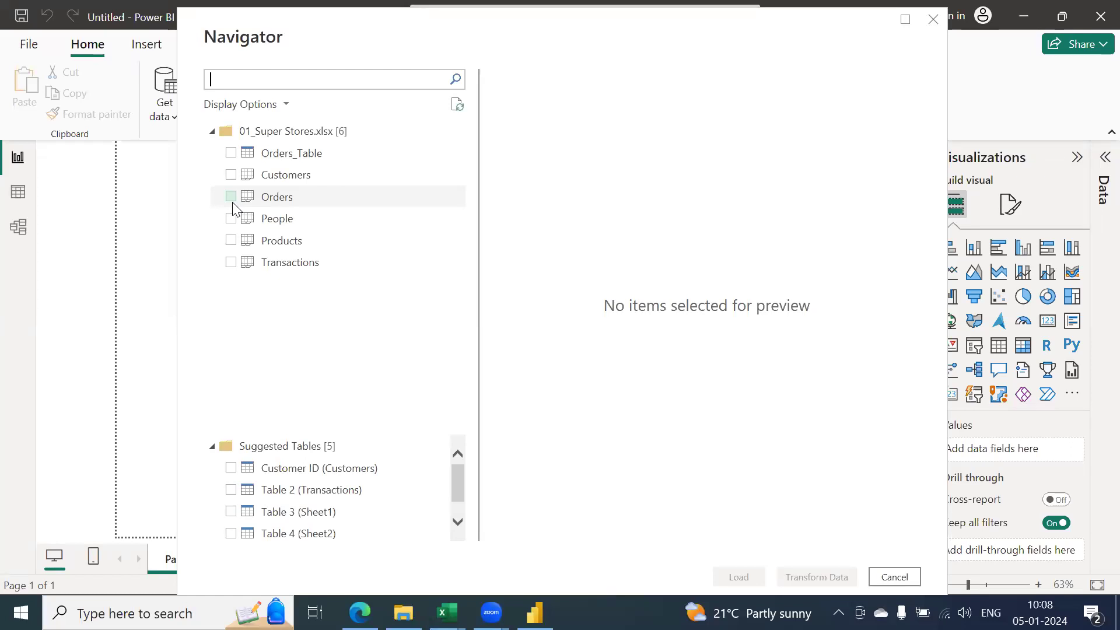
# Step: Switch to Excel's Book1, enter "Table" in D2 and "What is the data and Table" in D3, and widen column D to fit
pyautogui.moveTo(446, 612)
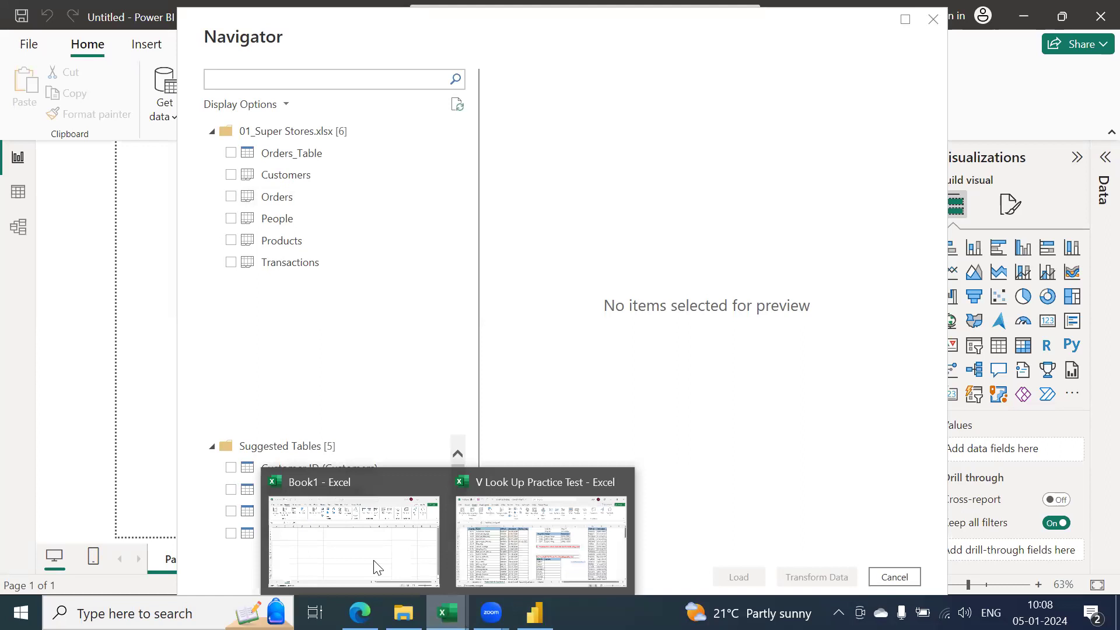
pyautogui.click(317, 537)
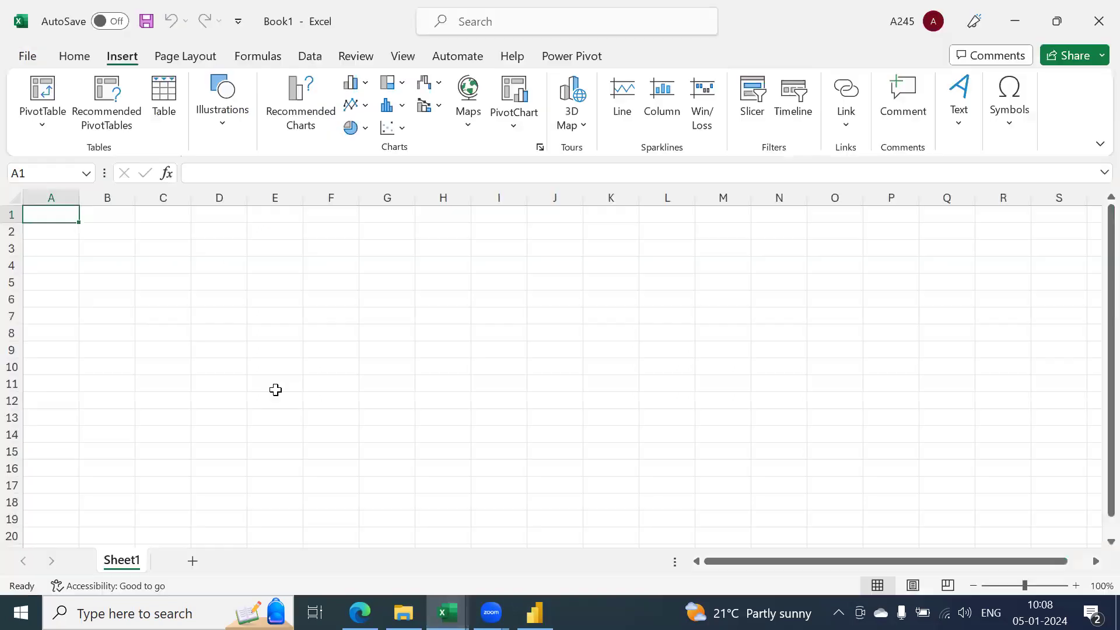
pyautogui.click(228, 230)
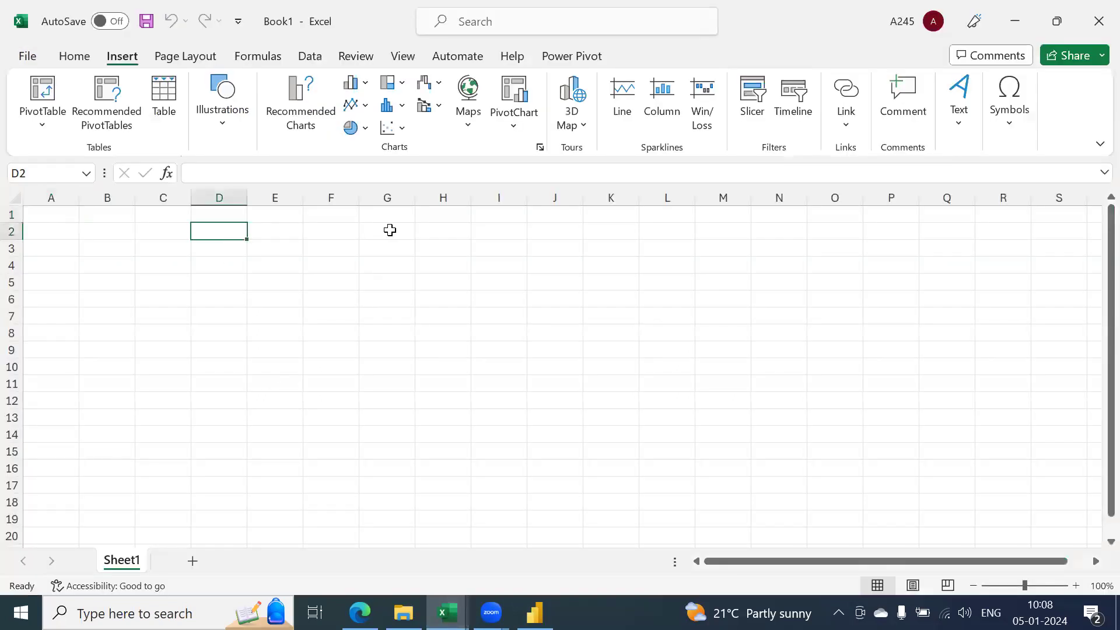
pyautogui.write('Table')
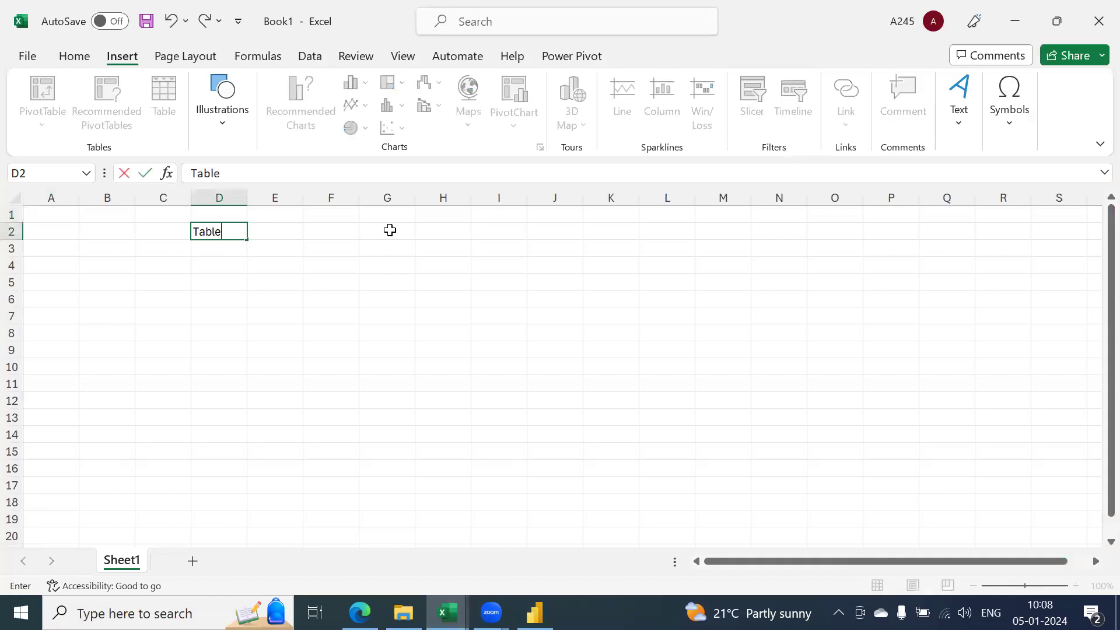
pyautogui.press('Return')
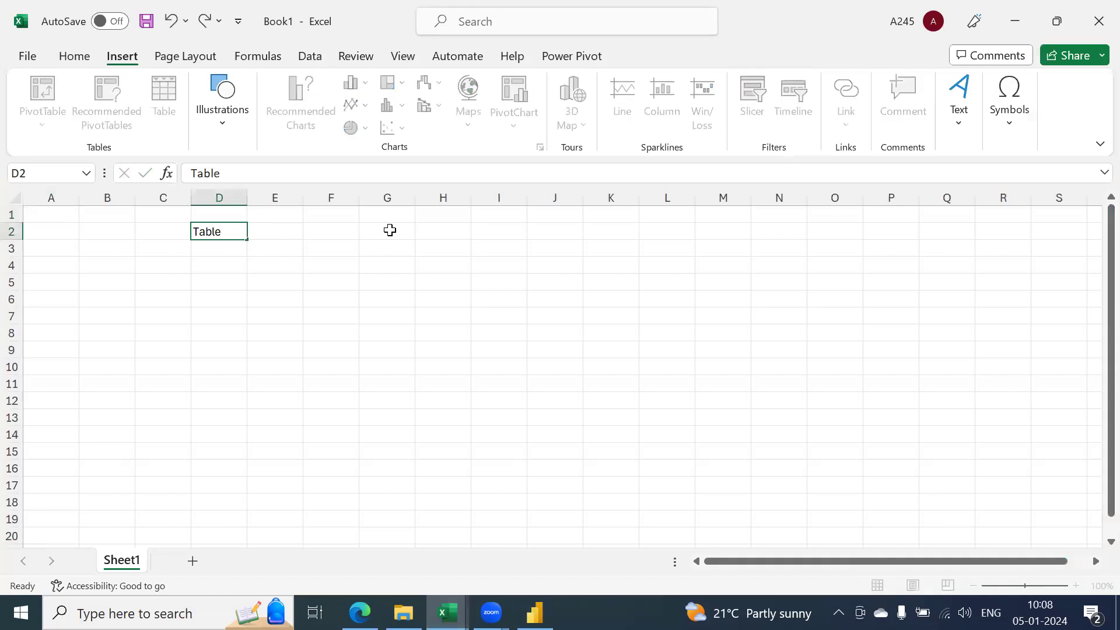
pyautogui.write('What')
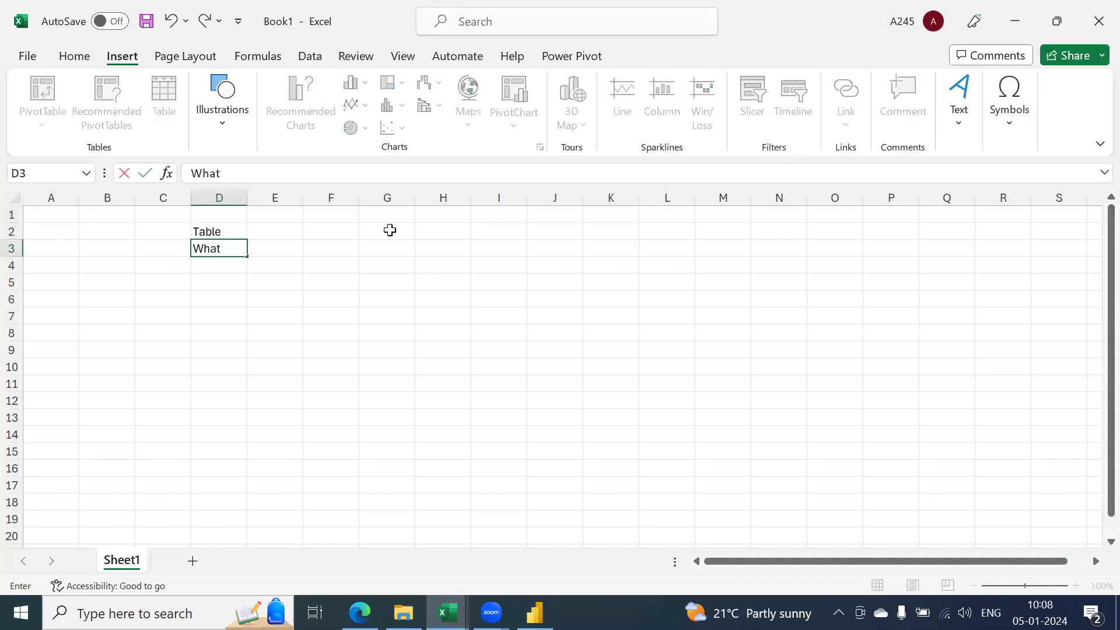
pyautogui.write(' is the data')
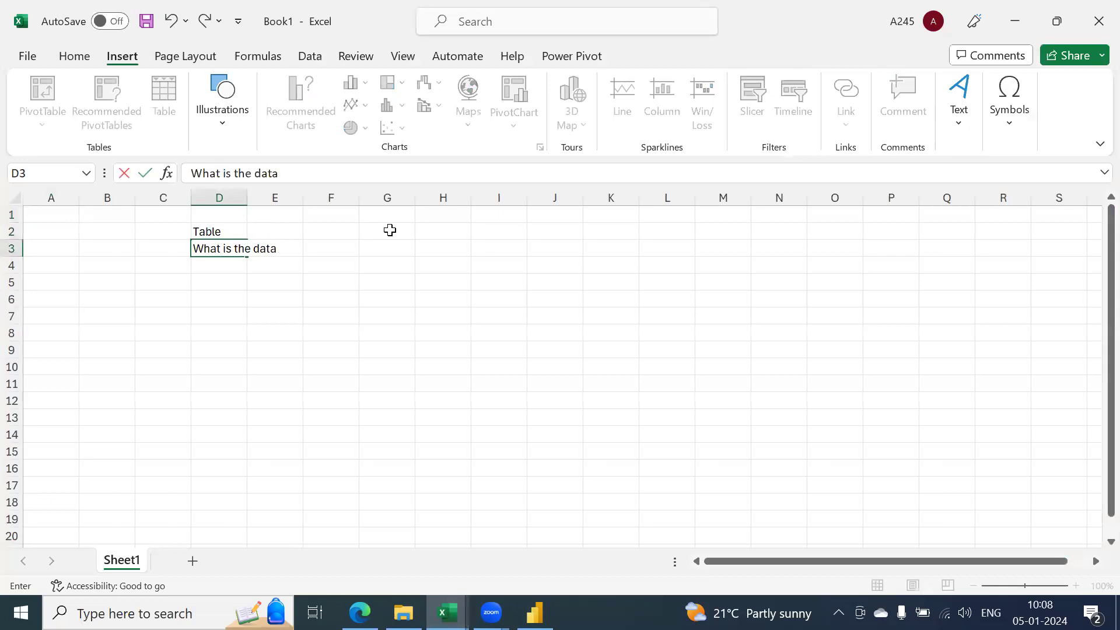
pyautogui.write(' and Table')
pyautogui.press('Return')
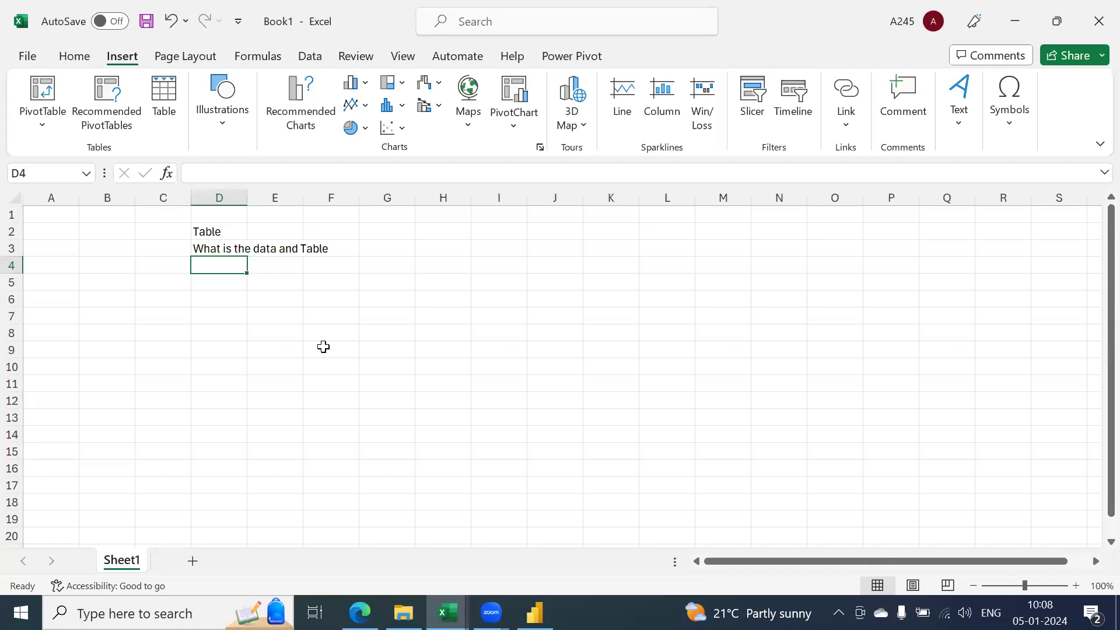
pyautogui.moveTo(250, 201); pyautogui.dragTo(337, 215)
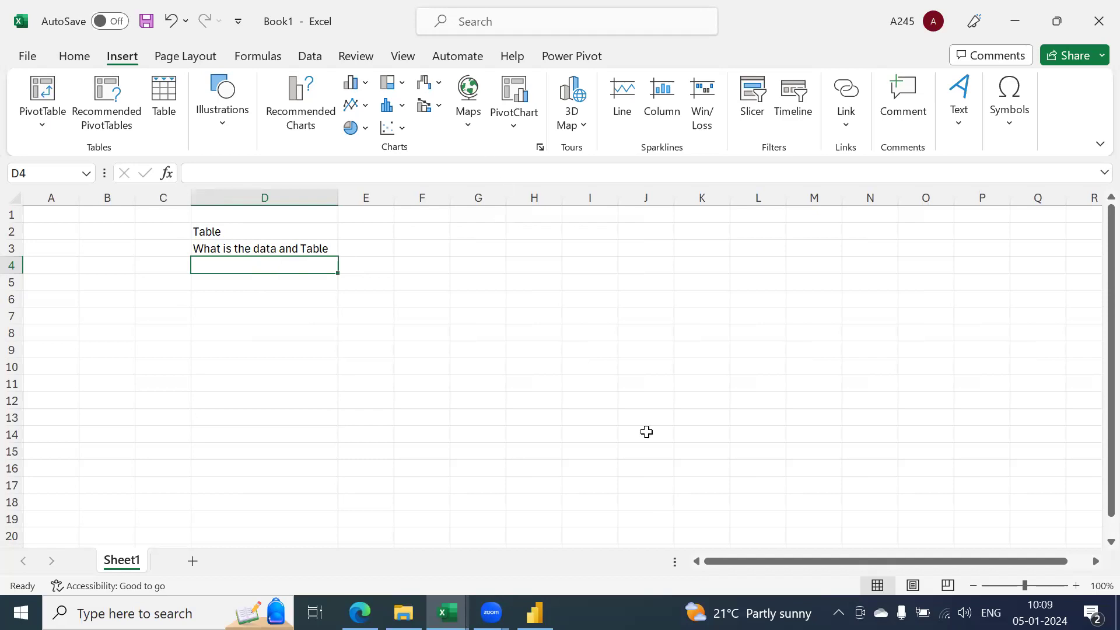
# Step: Enter "Headers" in cell F3 of Book1, beside the data and table question
pyautogui.click(441, 254)
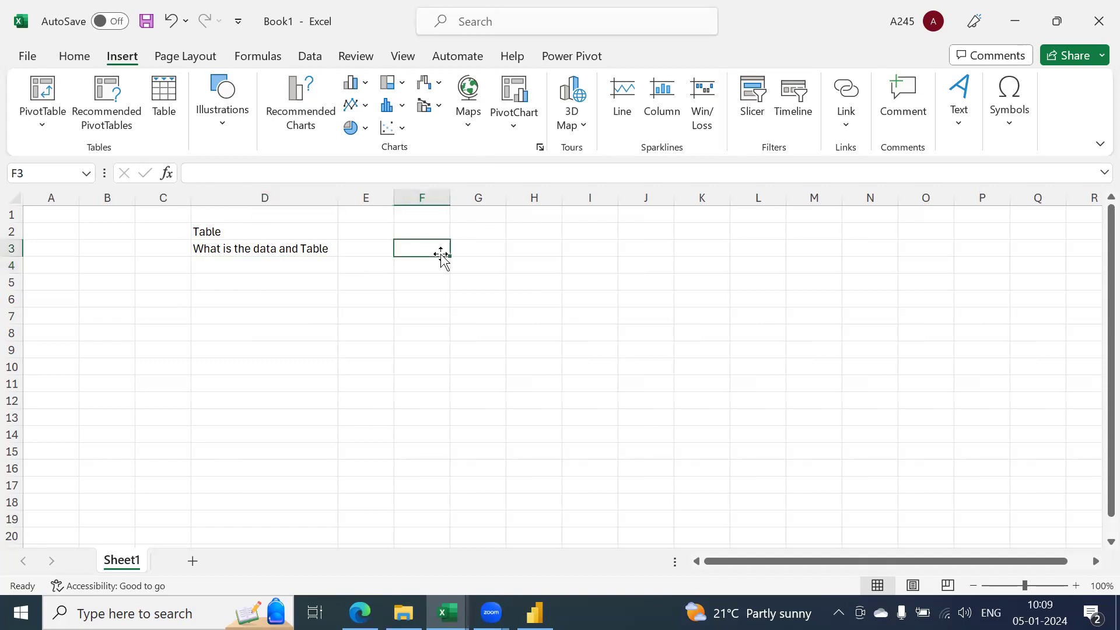
pyautogui.write('Headers')
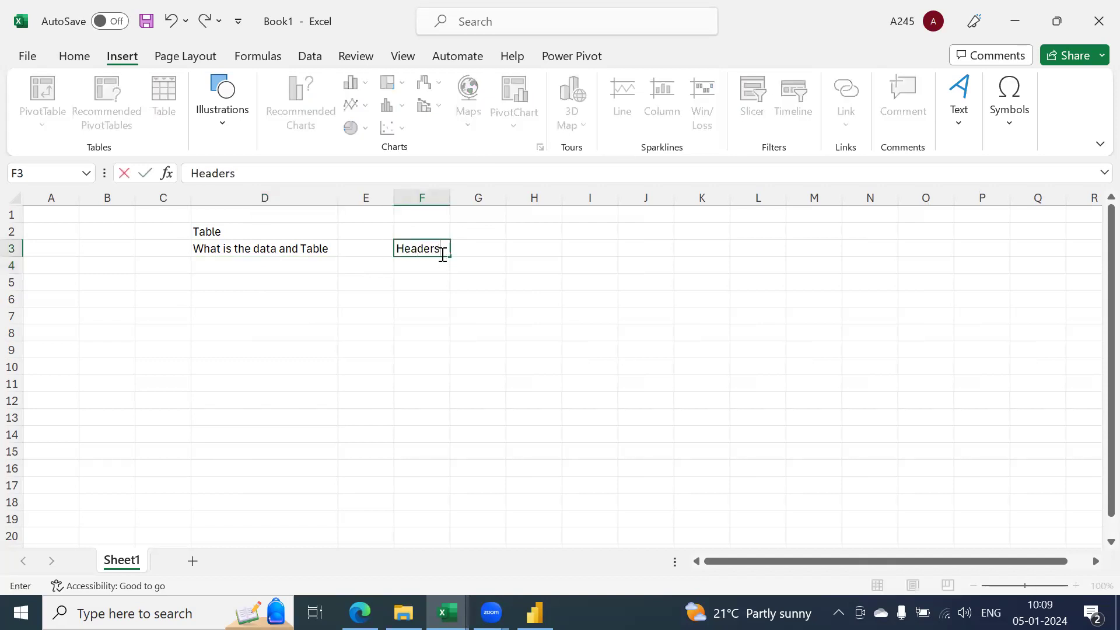
pyautogui.press('Return')
pyautogui.click(441, 254)
pyautogui.press('Tab')
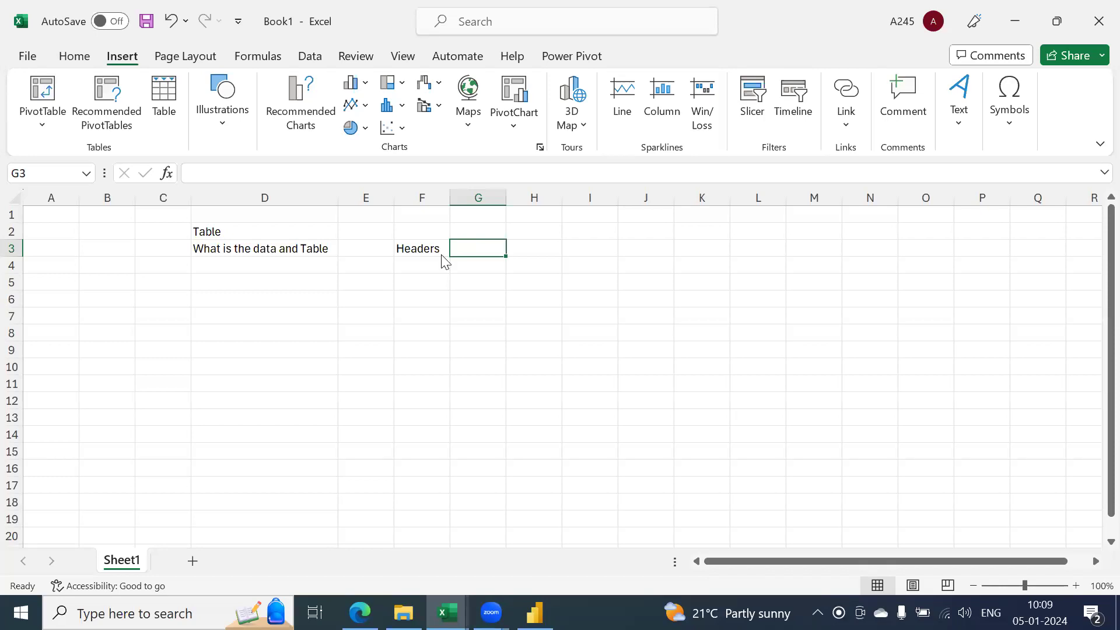
# Step: Switch to the V Look Up Practice Test workbook and copy the employee data in B1:F15 of Term Data & Question 3
pyautogui.hotkey('alt', 'Tab')
pyautogui.hotkey('alt', 'Tab')
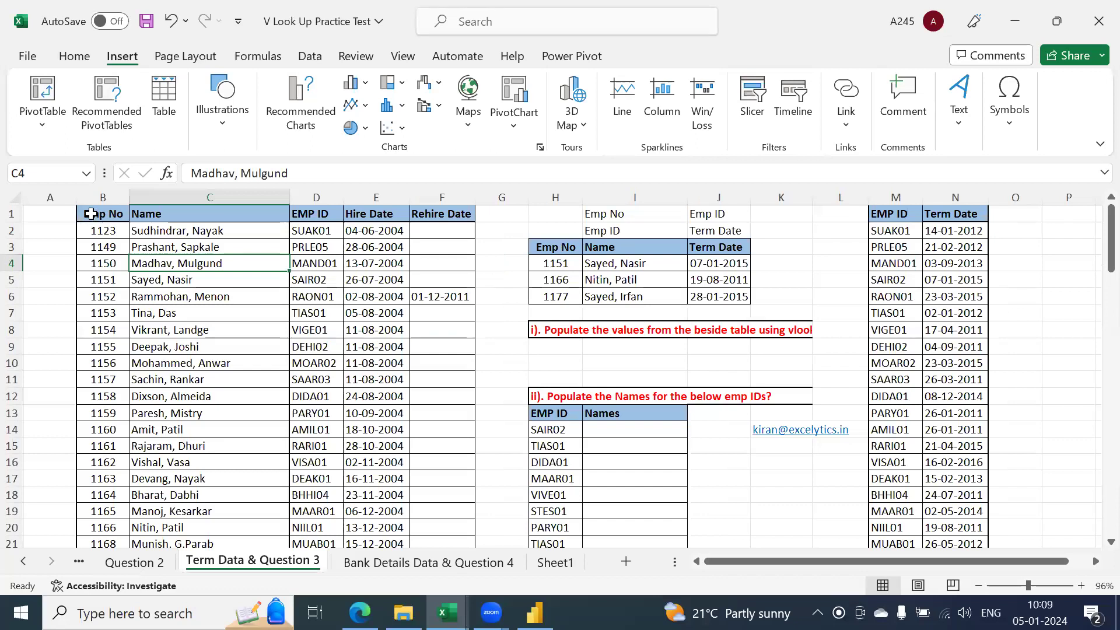
pyautogui.moveTo(91, 213); pyautogui.dragTo(428, 472)
pyautogui.click(264, 342)
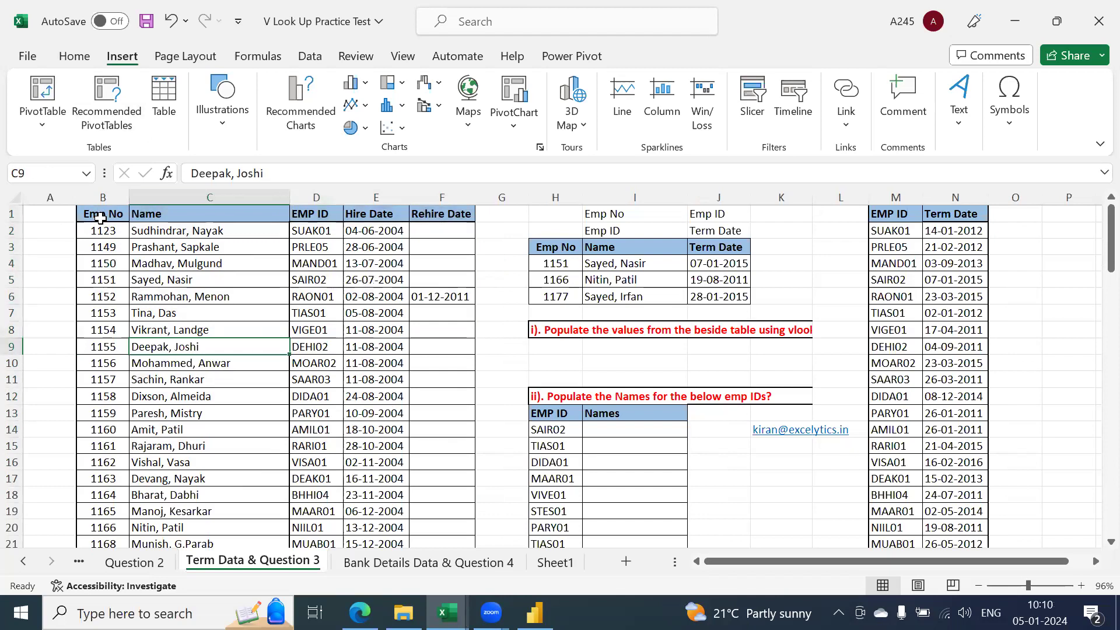
pyautogui.moveTo(101, 218); pyautogui.dragTo(420, 442)
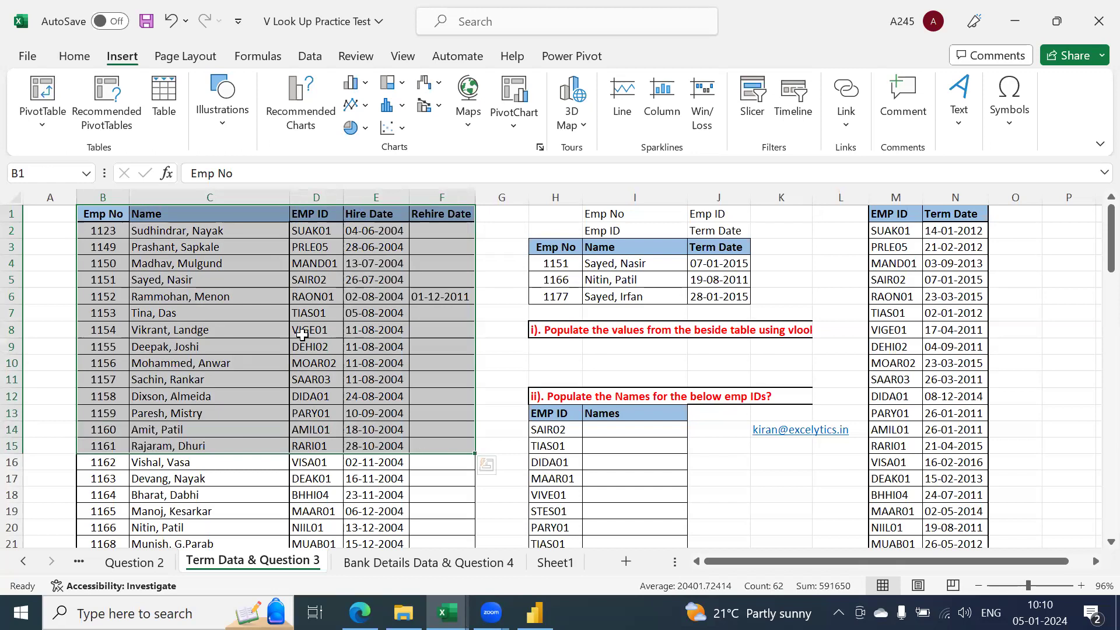
pyautogui.hotkey('ctrl', 'c')
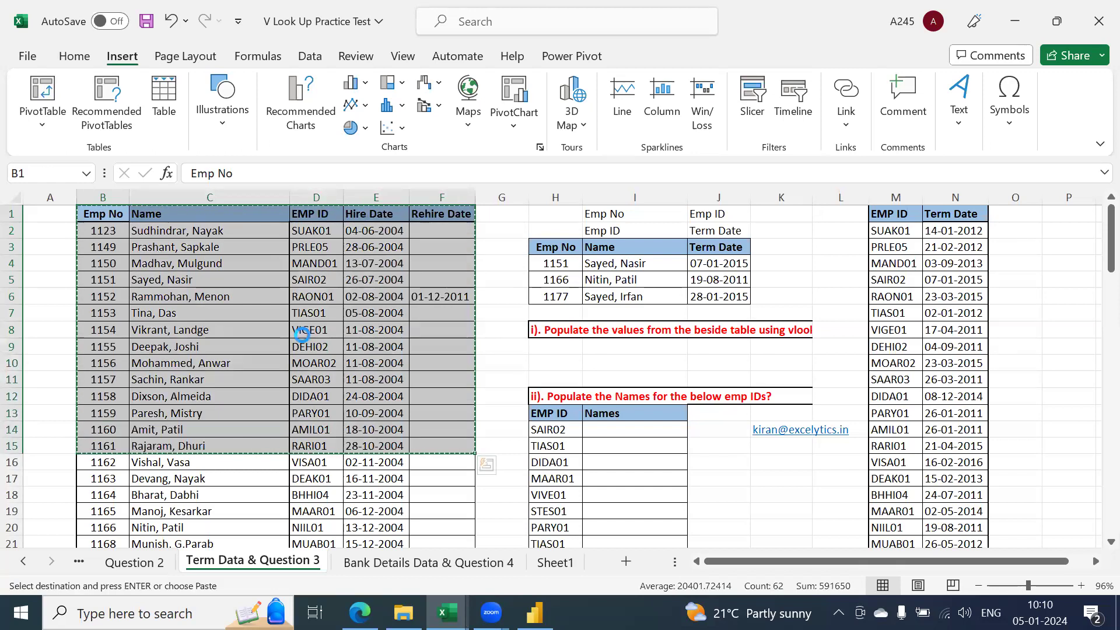
# Step: Paste the copied employee data into a new blank workbook starting at C2, and autofit its column widths
pyautogui.hotkey('ctrl', 'n')
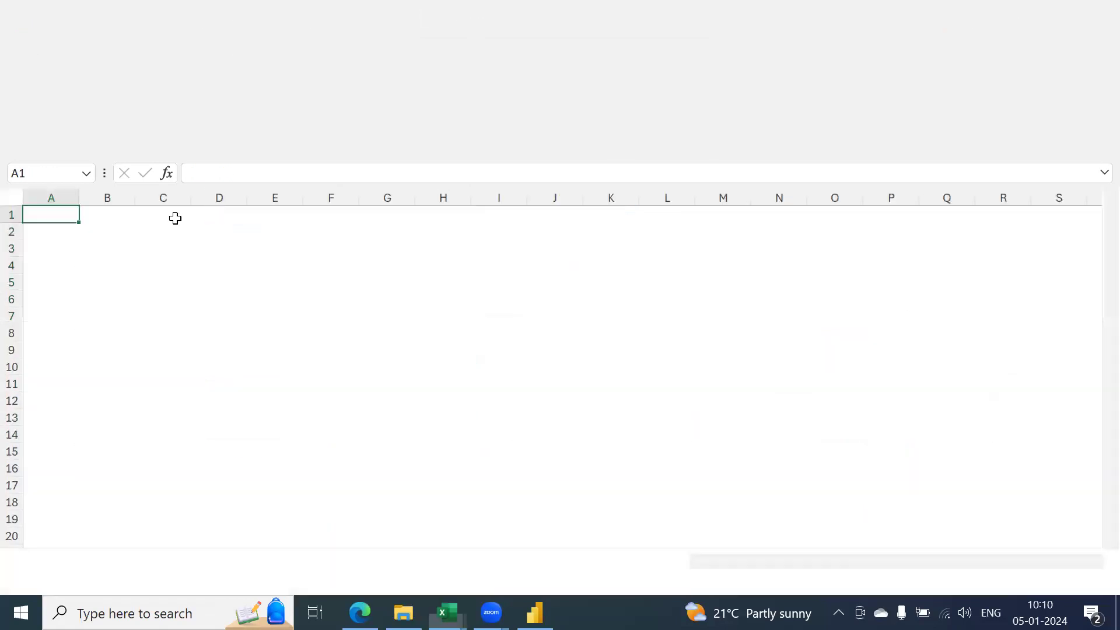
pyautogui.click(173, 235)
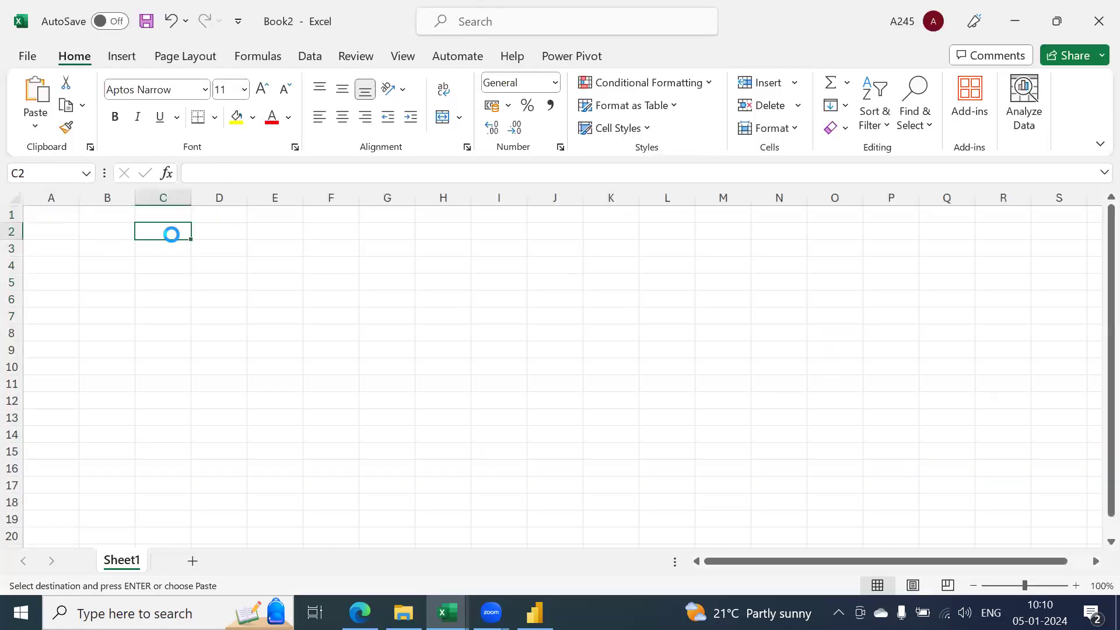
pyautogui.hotkey('ctrl', 'v')
pyautogui.hotkey('alt', 'h')
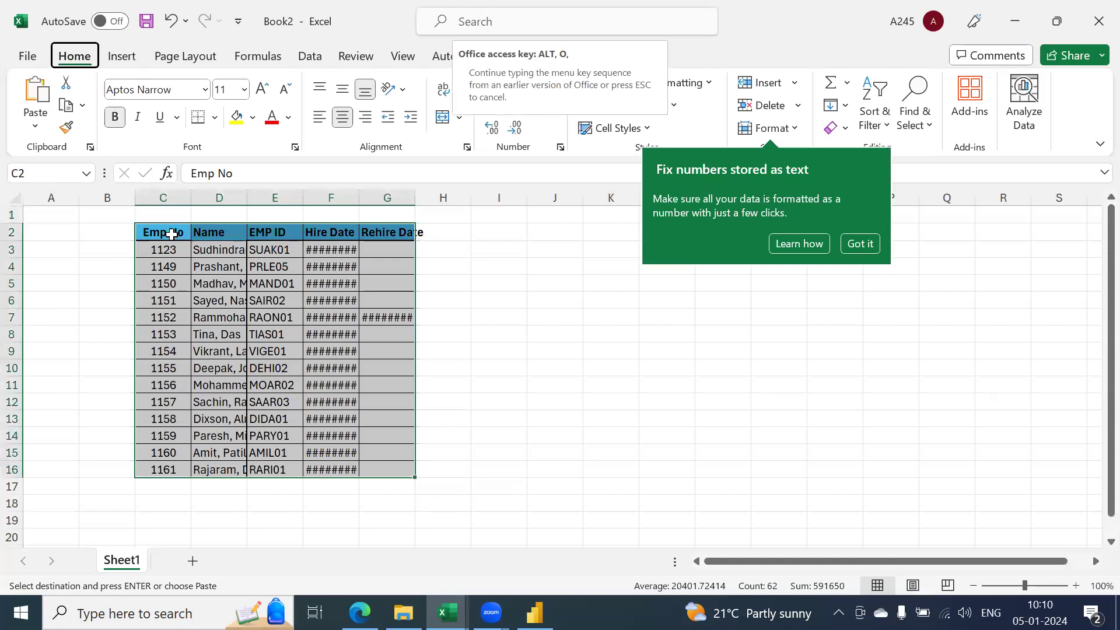
pyautogui.press('o')
pyautogui.press('i')
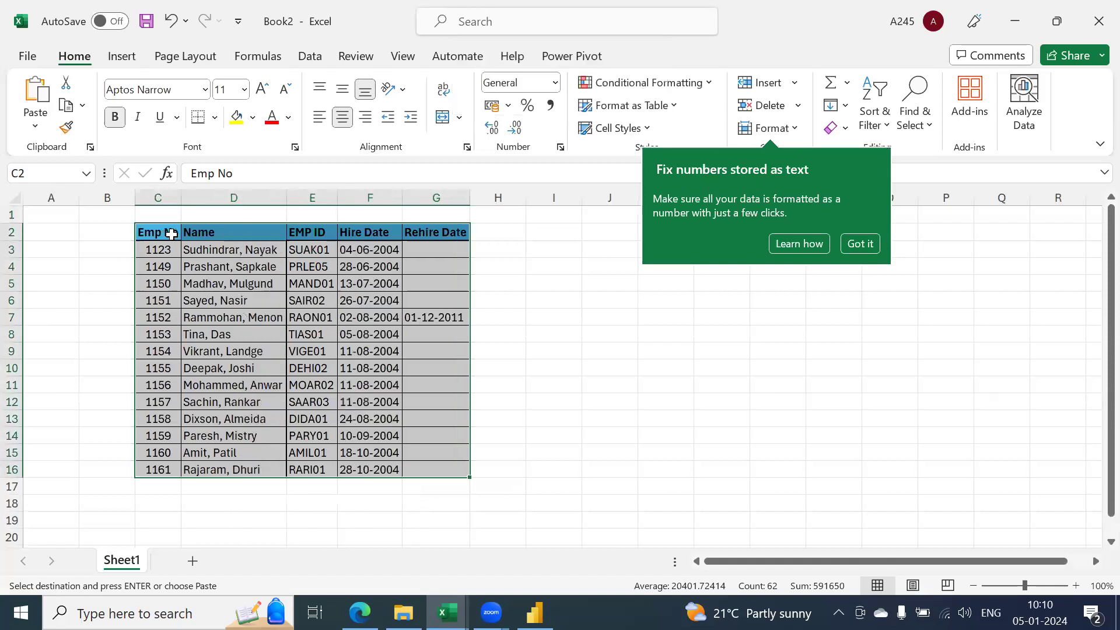
pyautogui.click(856, 245)
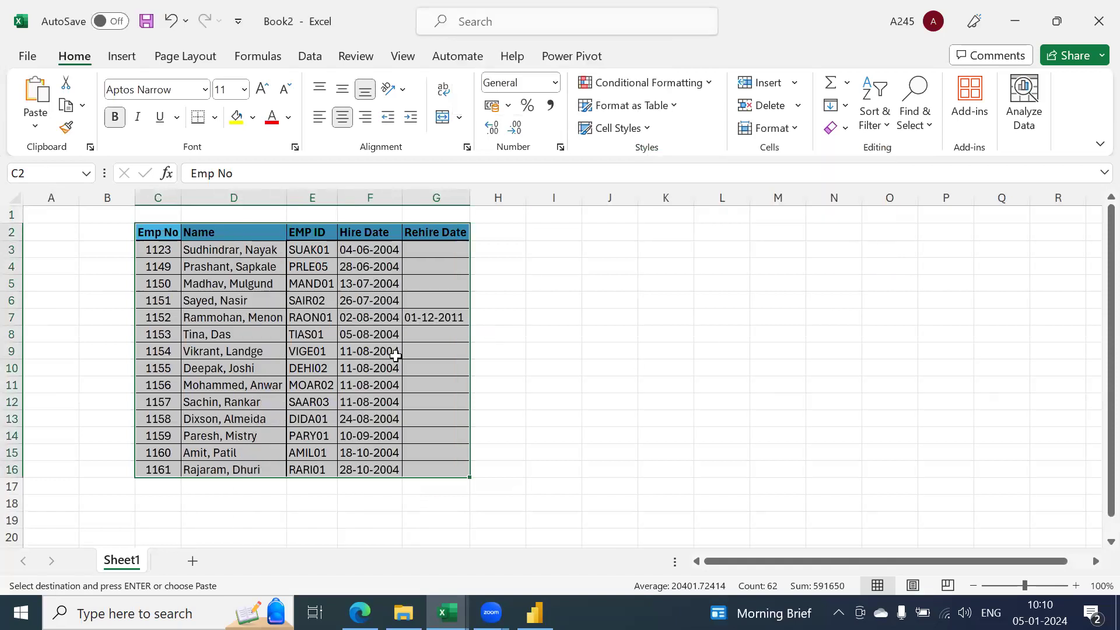
# Step: Select the pasted employee data to point it out, and enter "Human Being" in cell J2 beside it
pyautogui.click(315, 300)
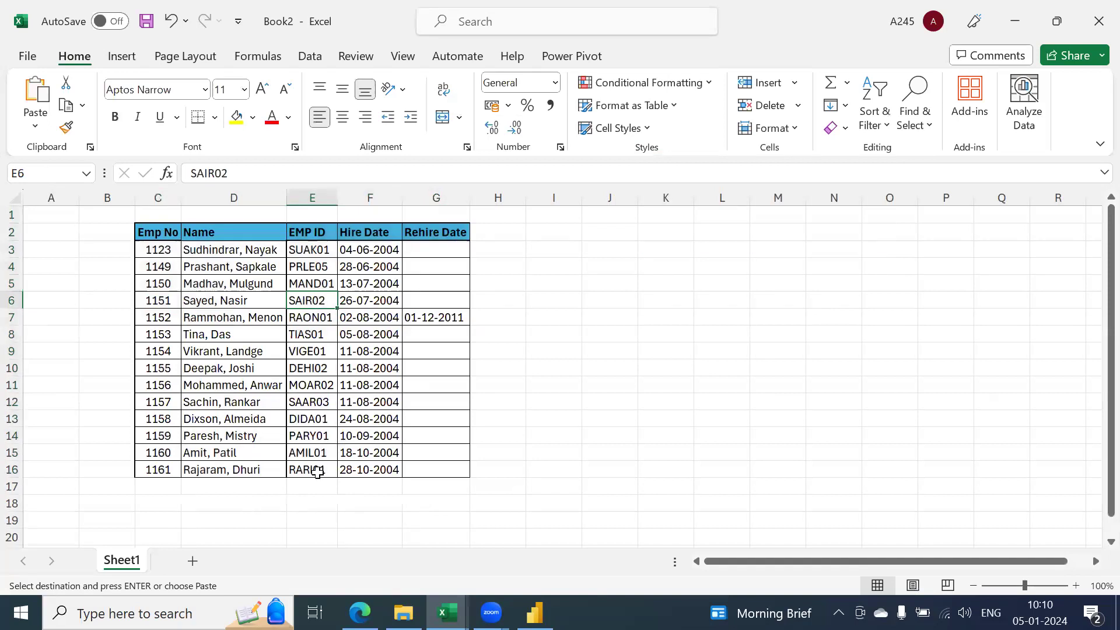
pyautogui.moveTo(166, 231); pyautogui.dragTo(234, 384)
pyautogui.moveTo(507, 502); pyautogui.dragTo(460, 471)
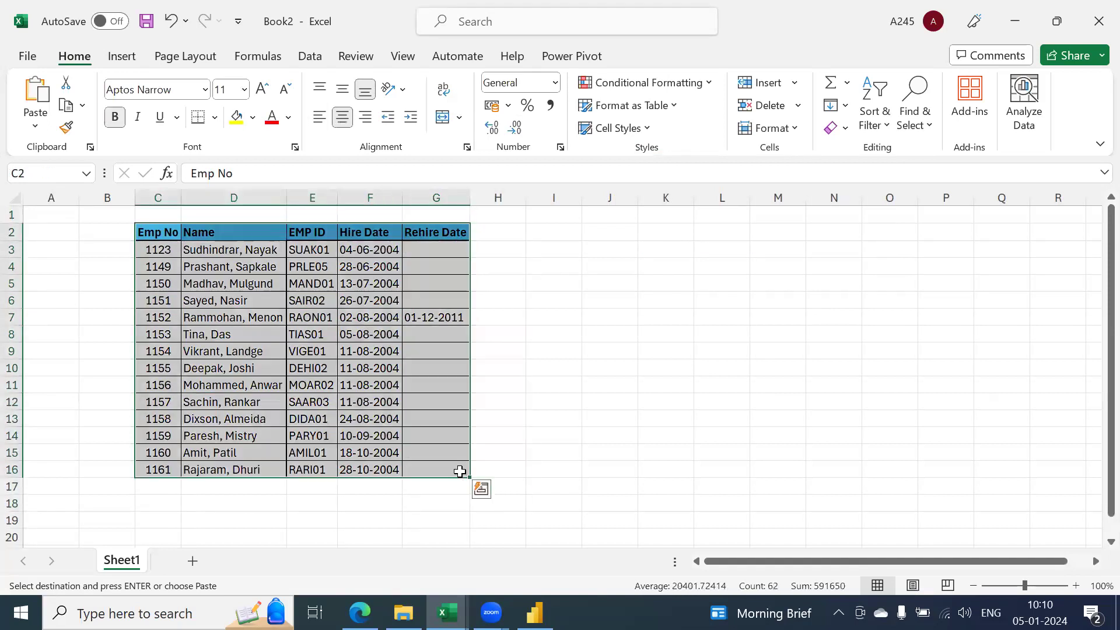
pyautogui.click(603, 228)
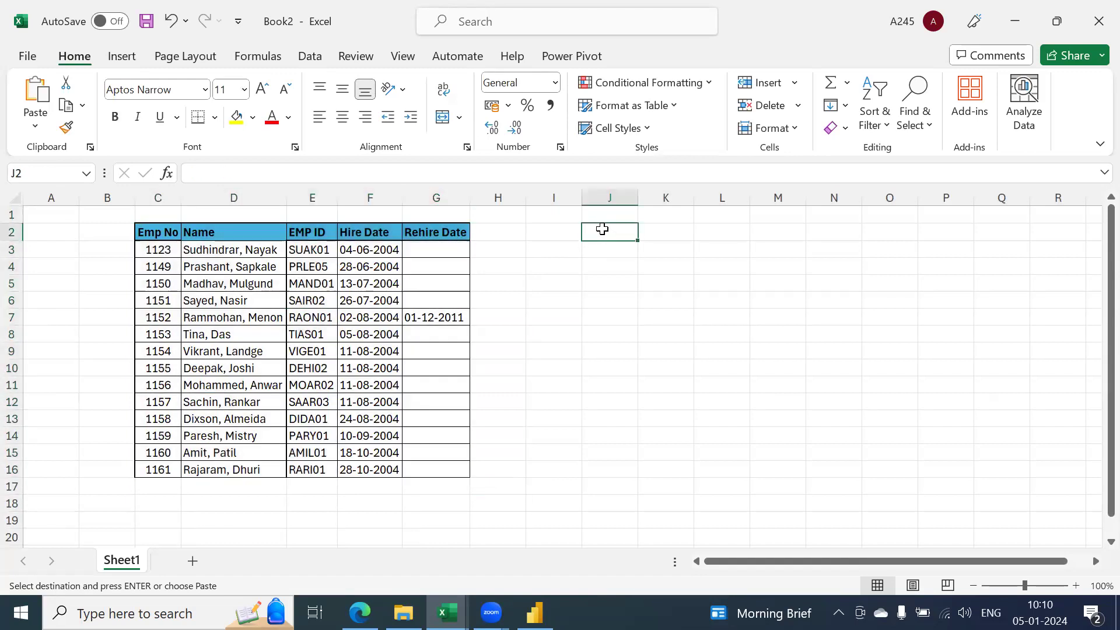
pyautogui.write('Human Being')
pyautogui.press('Return')
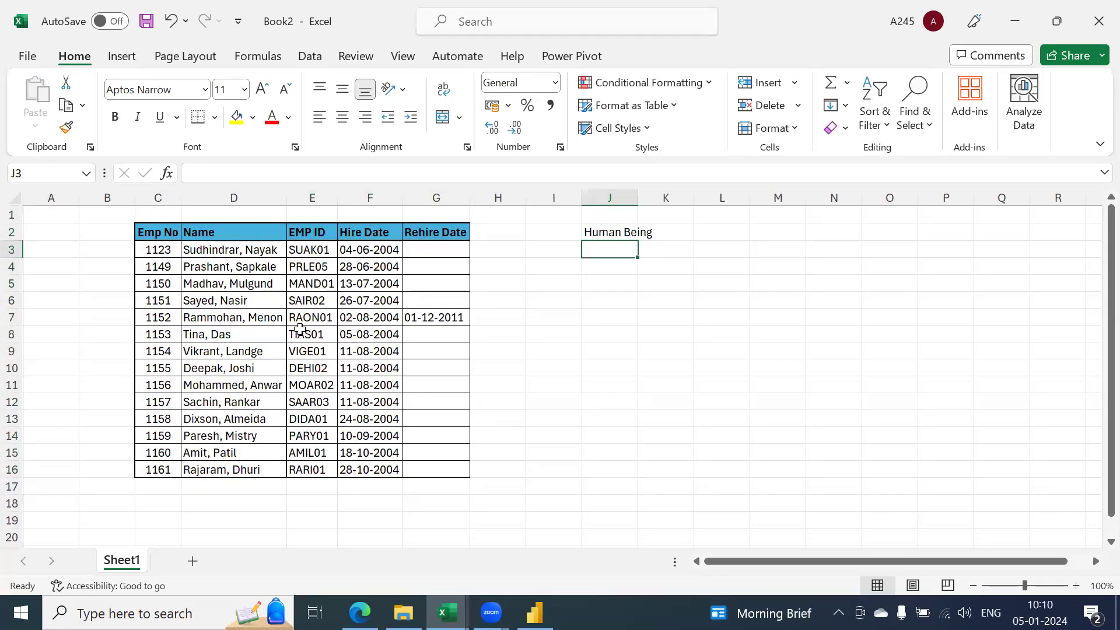
# Step: Highlight the Emp No header and the values below it, and enter "Structured format" in J4 and "Table" in J6
pyautogui.click(166, 234)
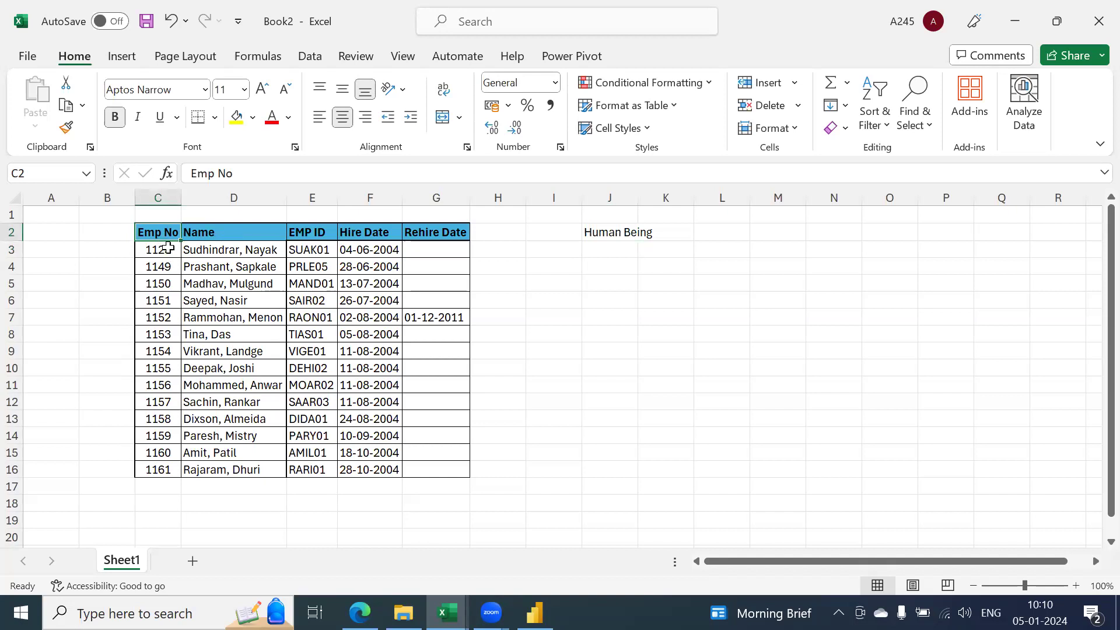
pyautogui.moveTo(168, 247); pyautogui.dragTo(158, 439)
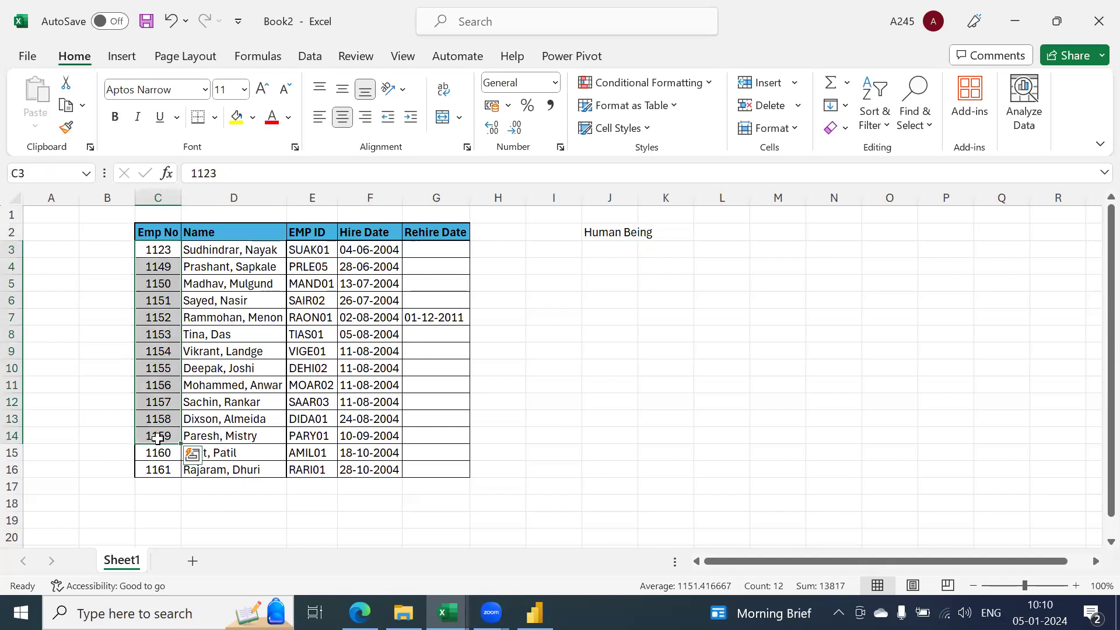
pyautogui.click(594, 264)
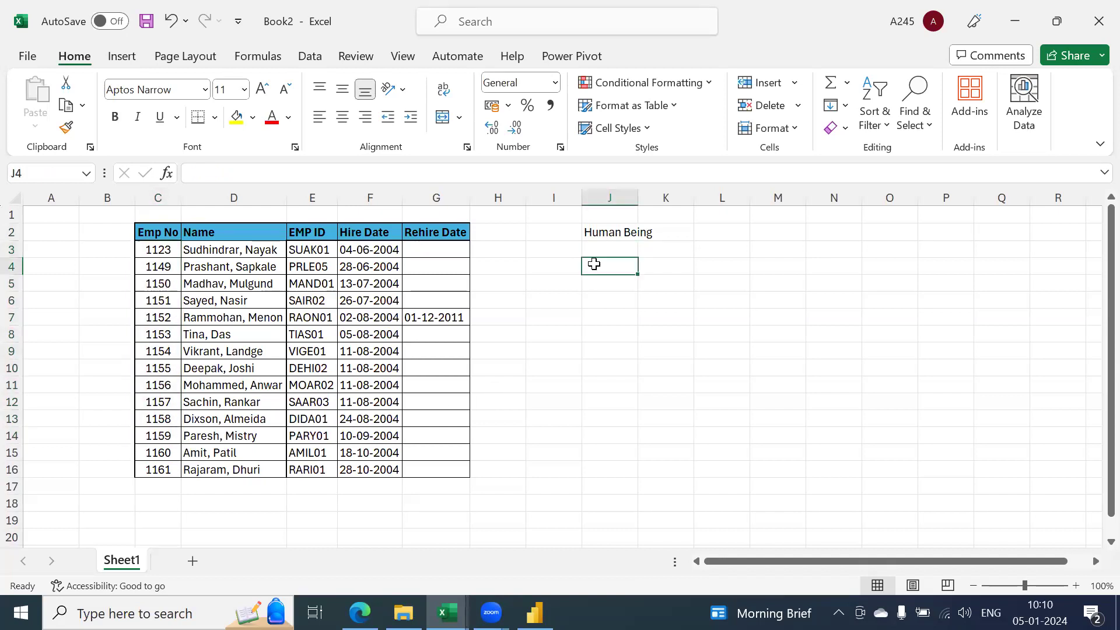
pyautogui.write('Stru')
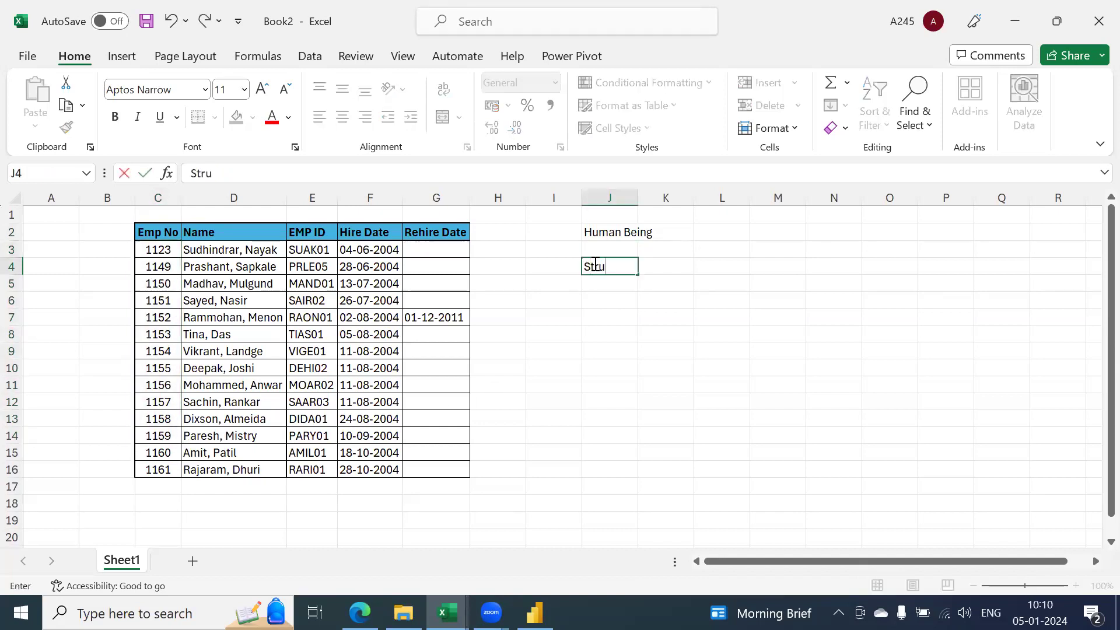
pyautogui.write('cte')
pyautogui.write('red')
pyautogui.write(' format')
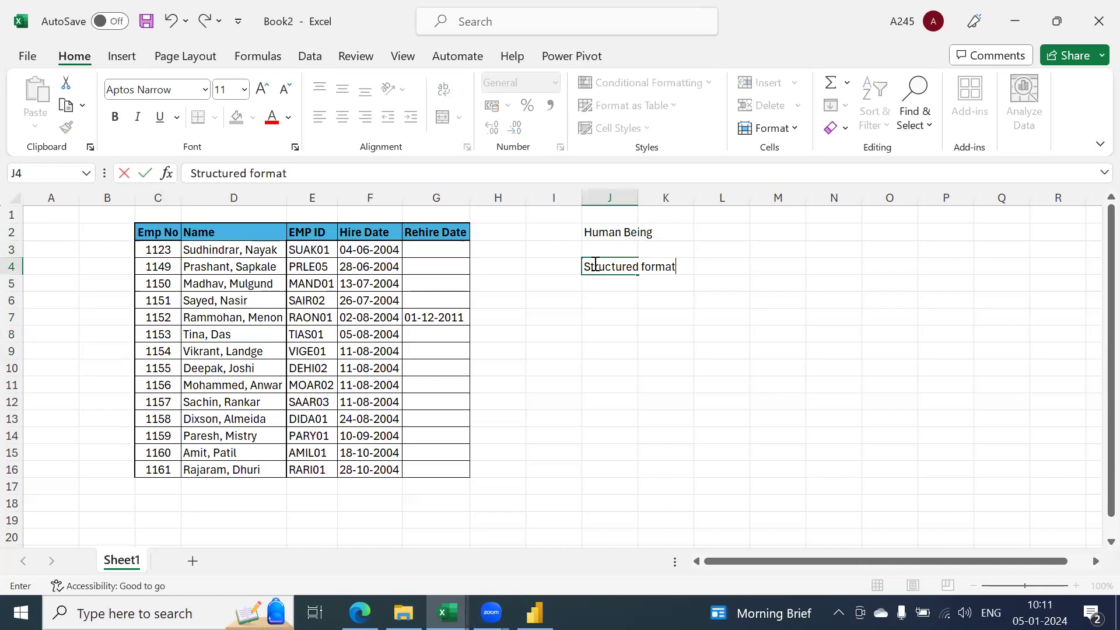
pyautogui.press('Return')
pyautogui.press('Return')
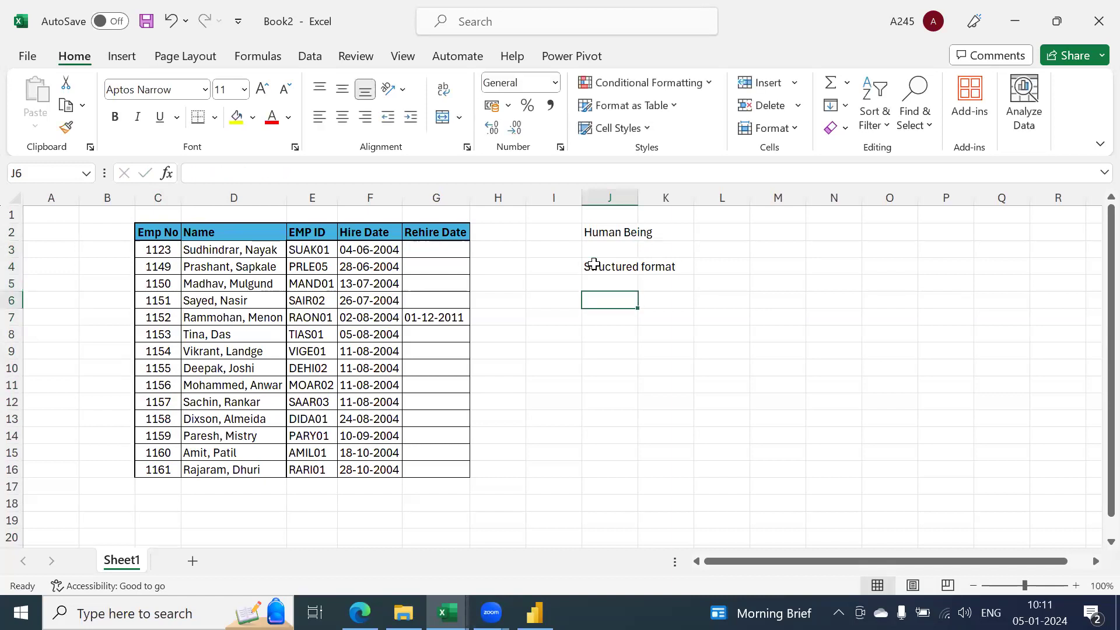
pyautogui.write('Table')
pyautogui.press('Return')
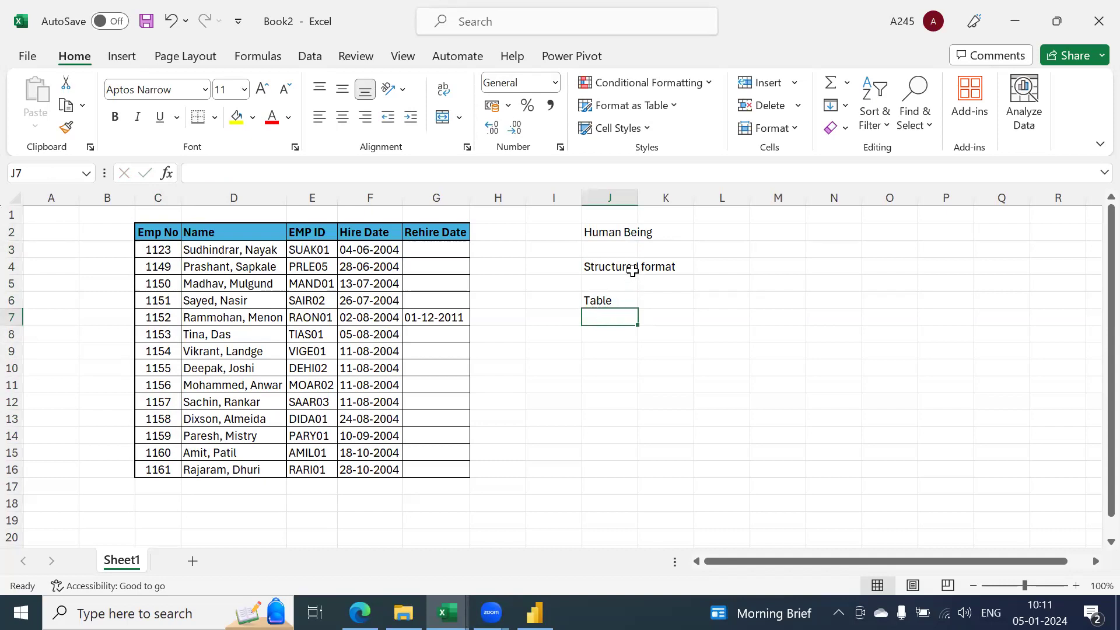
# Step: Enter the headers "S.No.", "Name", "Mobile Number" and "Email ID" across cells M2 to P2
pyautogui.click(767, 234)
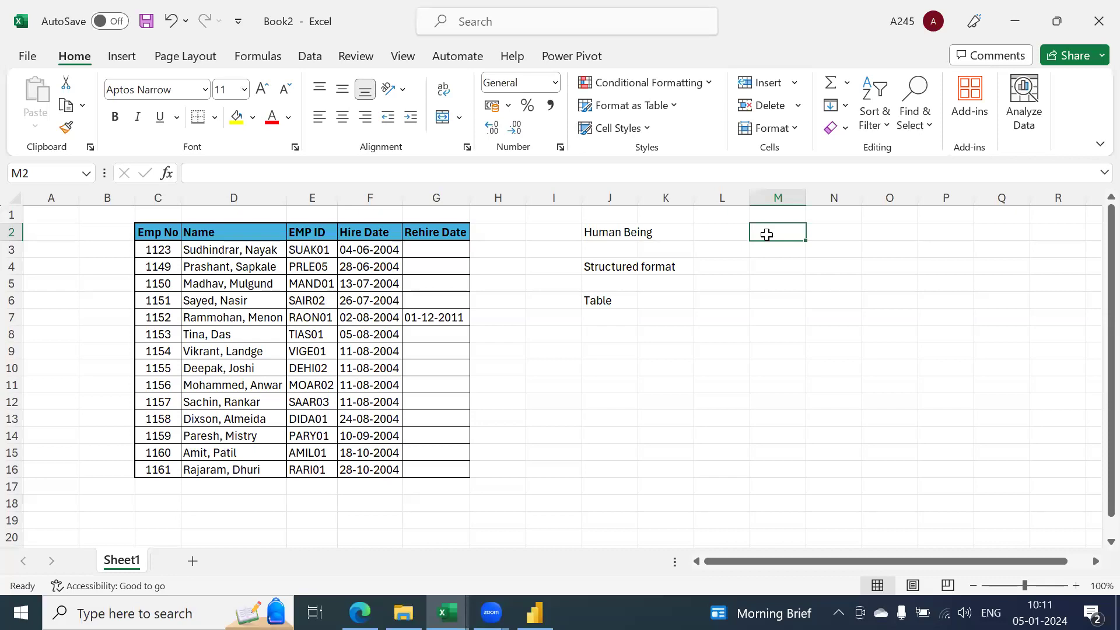
pyautogui.write('S.N0')
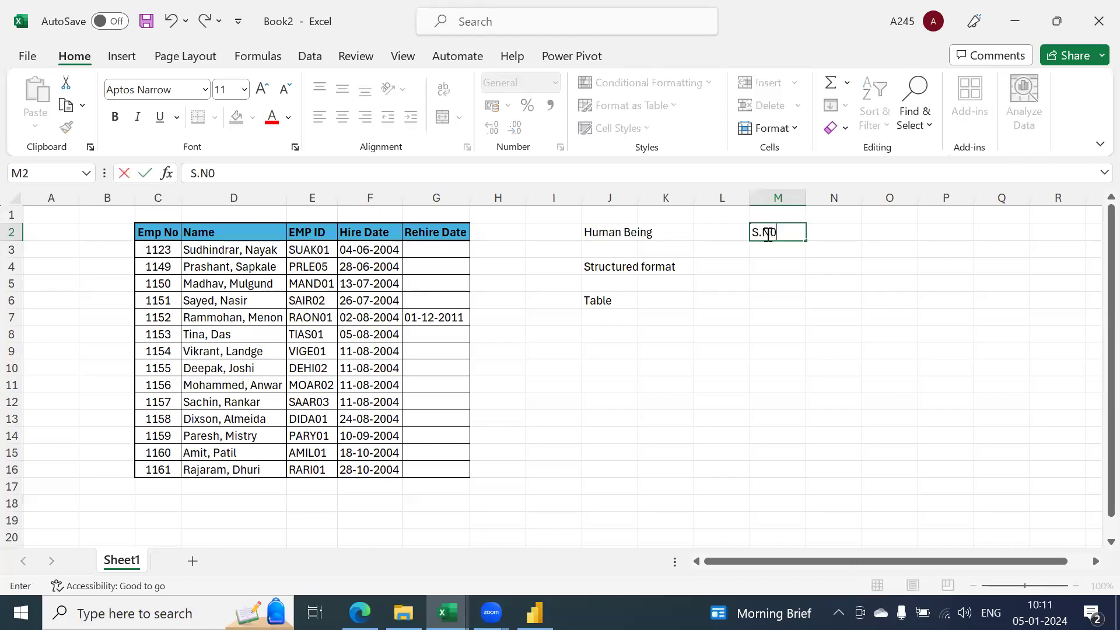
pyautogui.press('BackSpace')
pyautogui.press('Tab')
pyautogui.write('Name')
pyautogui.press('Tab')
pyautogui.write('Mobile')
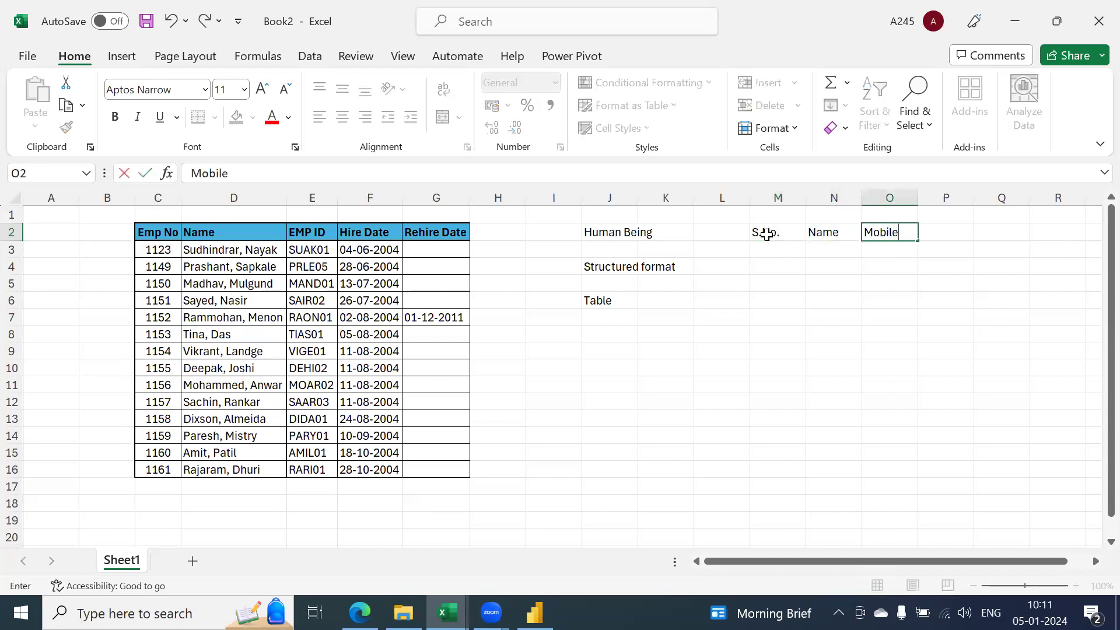
pyautogui.write(' Number')
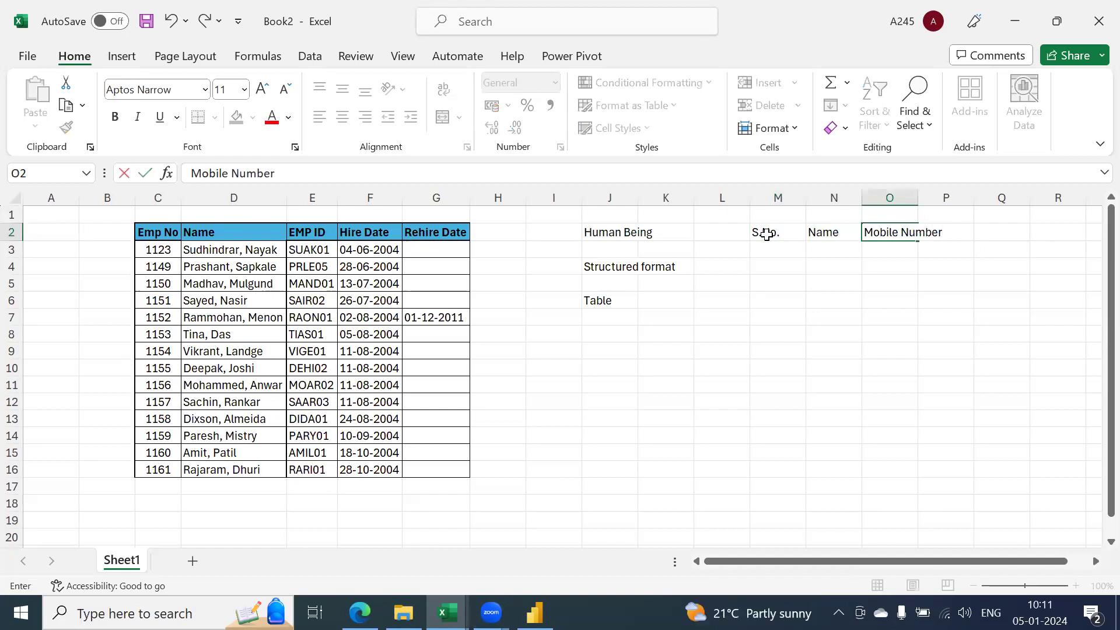
pyautogui.press('Tab')
pyautogui.write('Em')
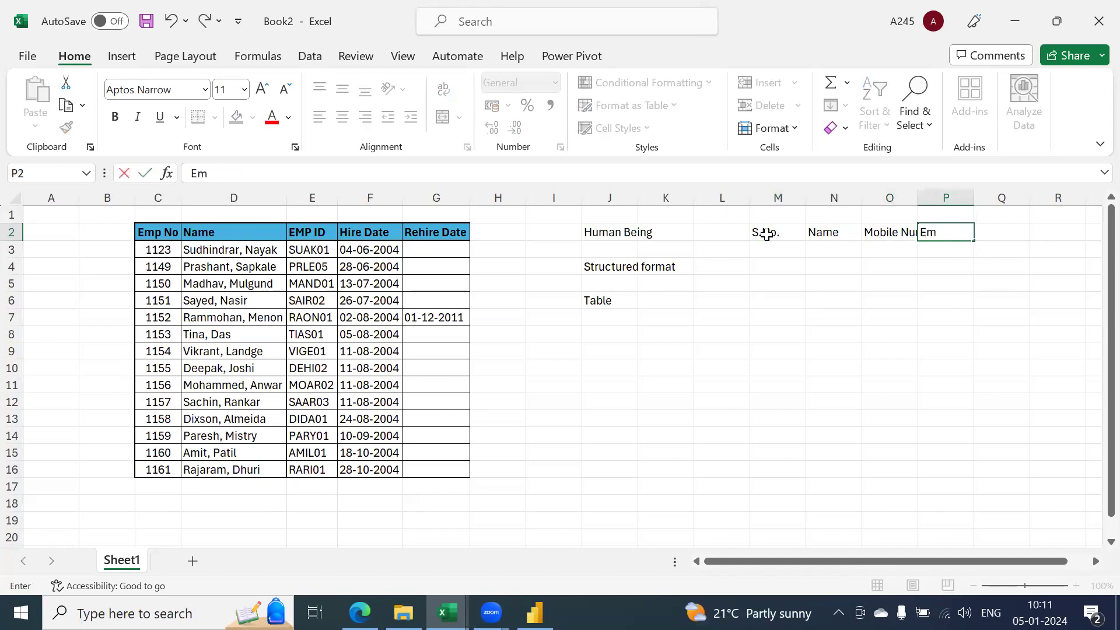
pyautogui.write('ail ID')
pyautogui.press('Return')
# Step: Enter "Excel" under Name in N3 and a sample mobile number in O3, and widen column O to fit
pyautogui.click(827, 251)
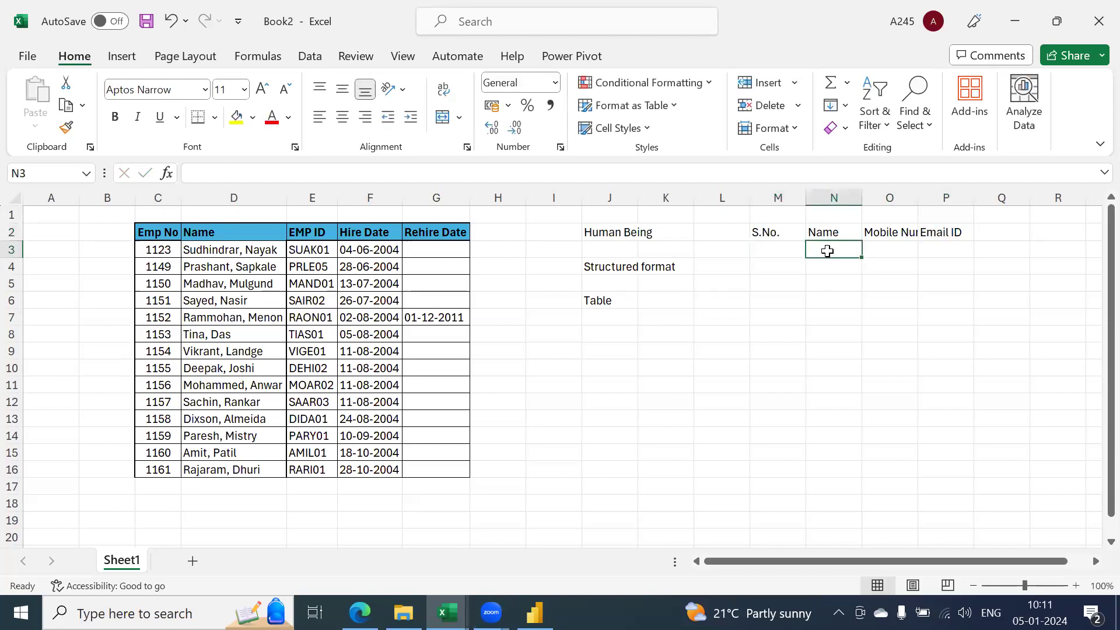
pyautogui.write('Excel')
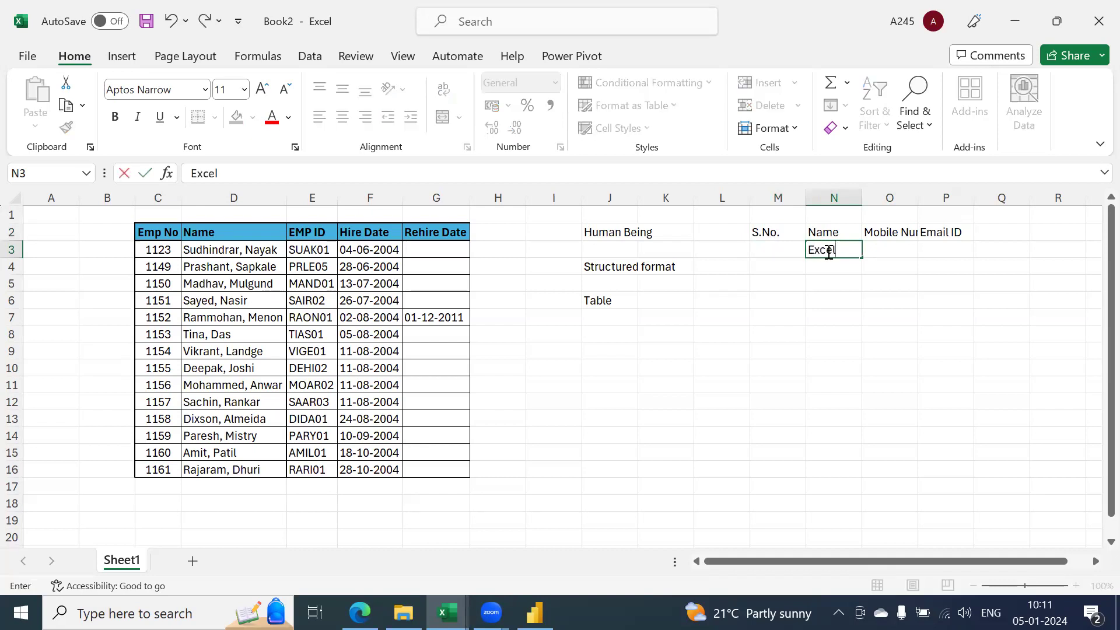
pyautogui.press('Tab')
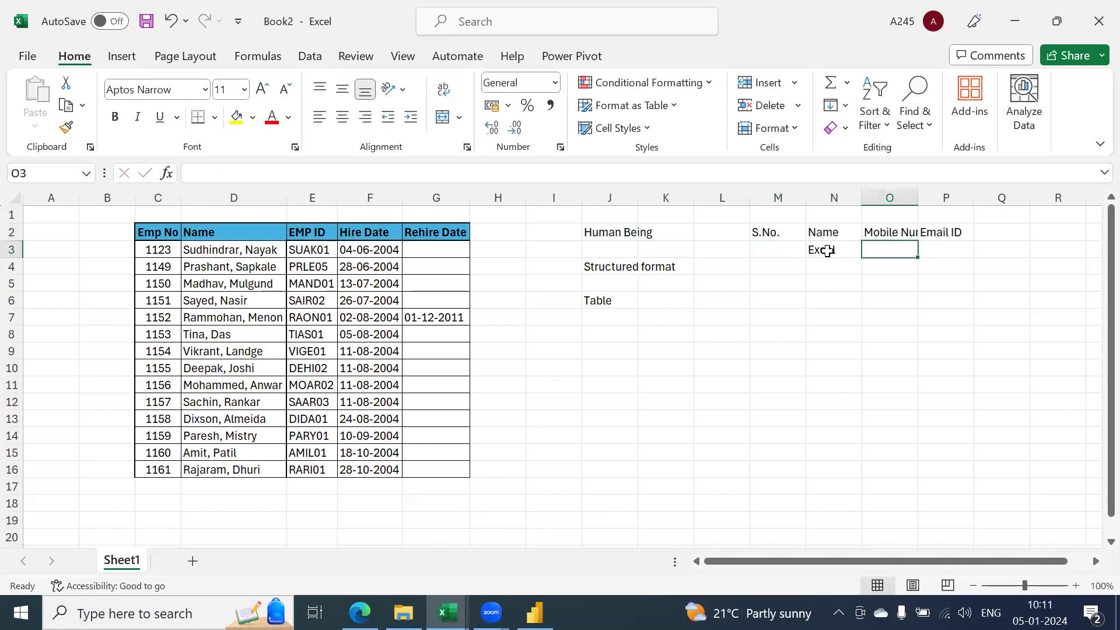
pyautogui.write('777890303')
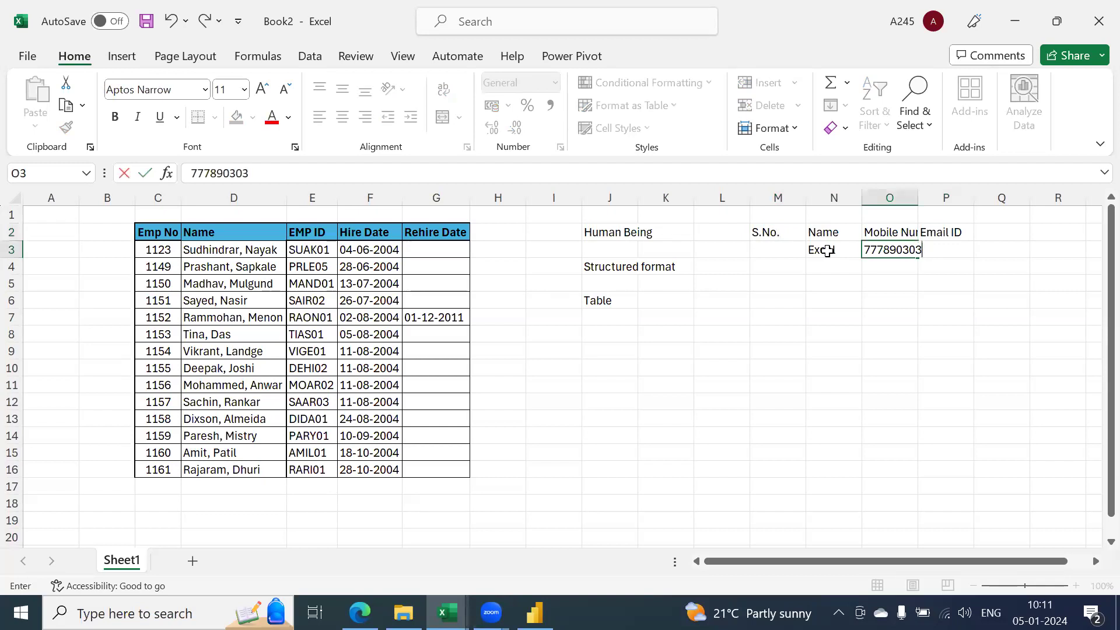
pyautogui.press('Return')
pyautogui.click(828, 251)
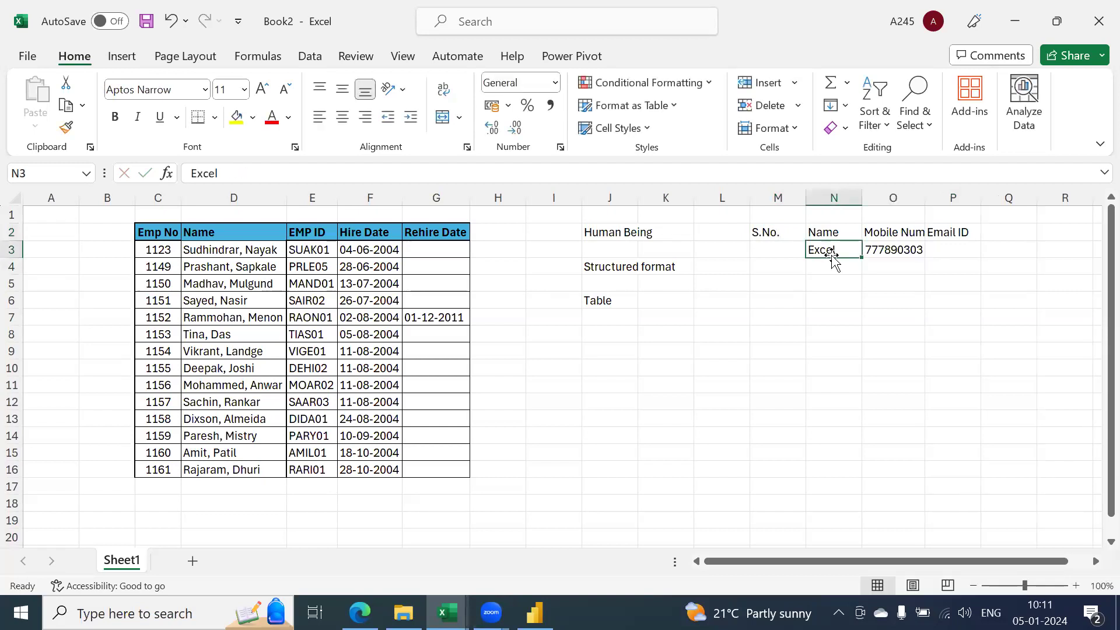
pyautogui.doubleClick(921, 204)
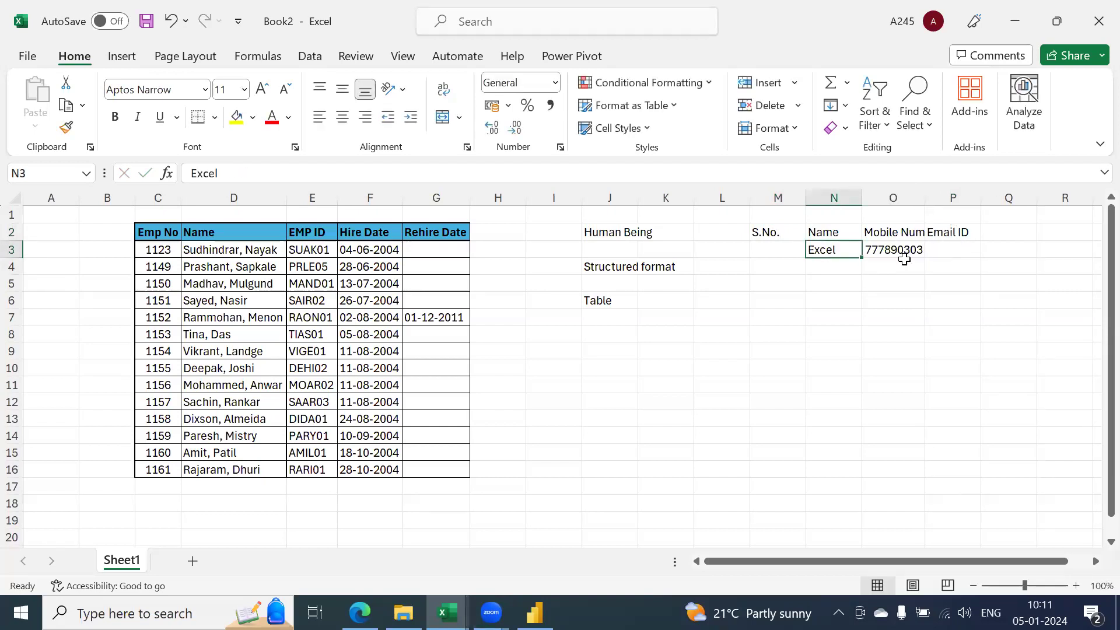
# Step: Fill row 4 with mismatched entries: a mobile number under Name in N4 and "Word" under Mobile Number in O4
pyautogui.click(820, 268)
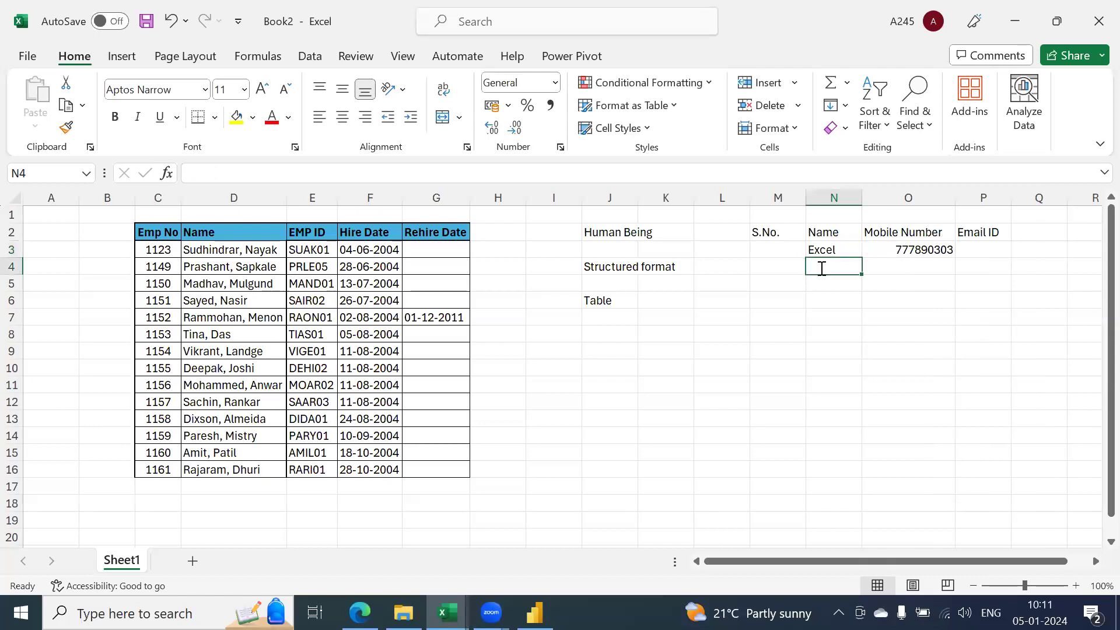
pyautogui.write('0879087')
pyautogui.press('Tab')
pyautogui.write('Word')
pyautogui.press('Return')
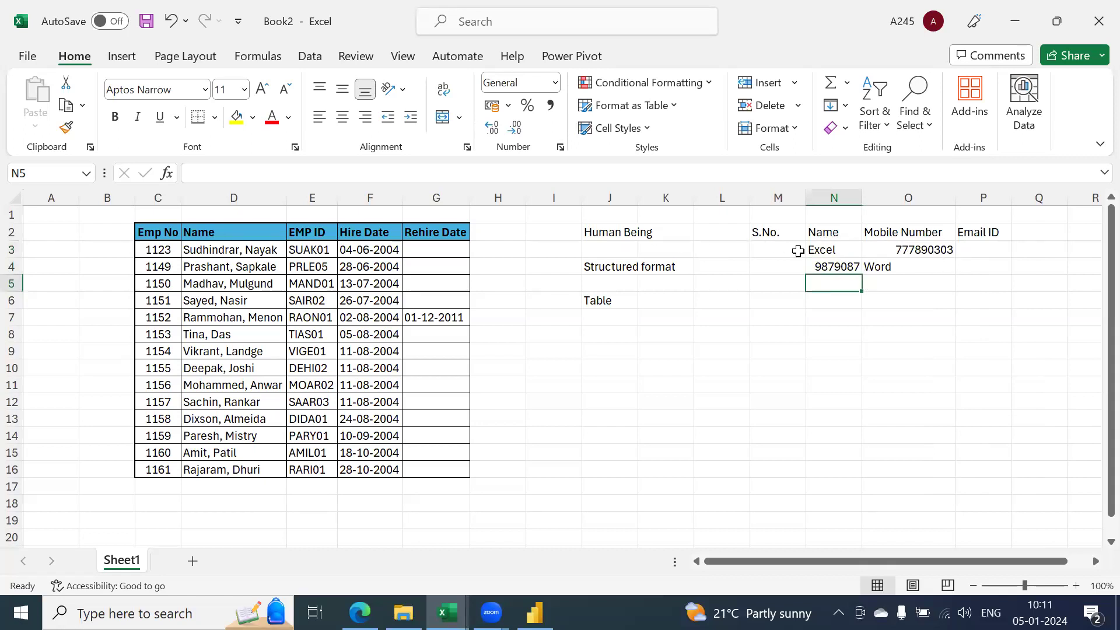
# Step: Format the employee data in C2:G16 as a table with headers, using the blue Light style with a solid header row
pyautogui.click(610, 301)
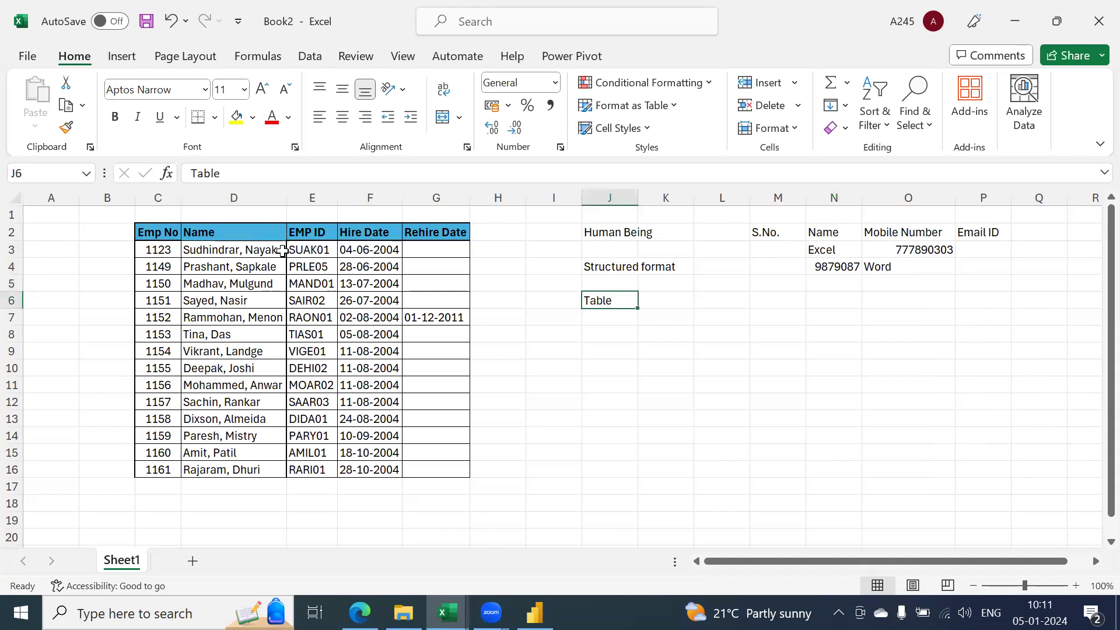
pyautogui.moveTo(165, 228)
pyautogui.mouseDown()
pyautogui.moveTo(325, 434)
pyautogui.moveTo(411, 470)
pyautogui.mouseUp()
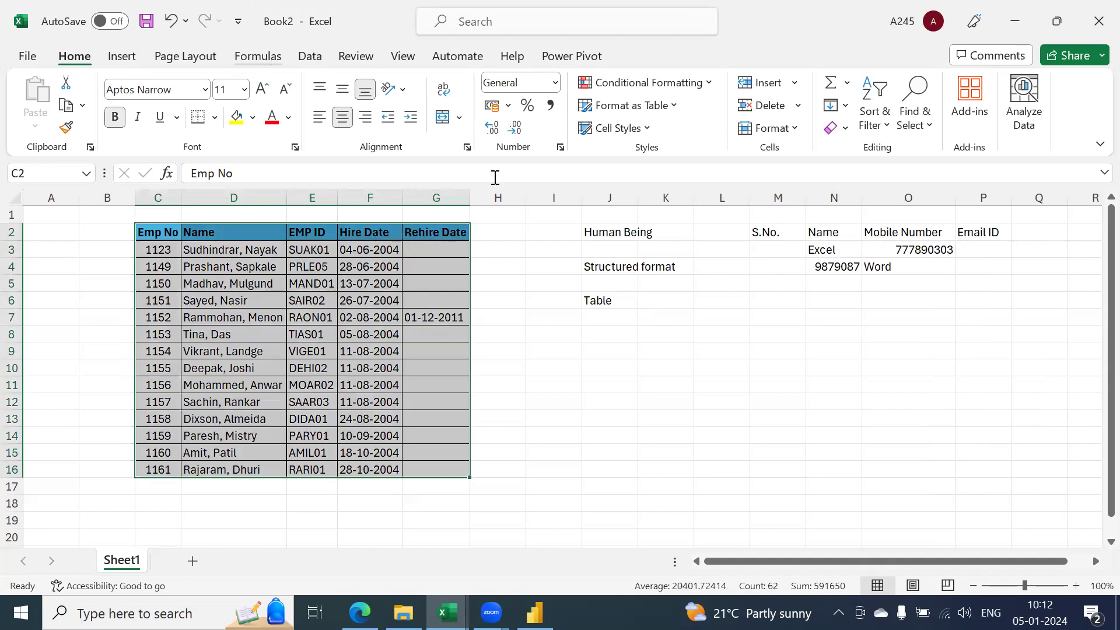
pyautogui.moveTo(156, 236); pyautogui.dragTo(426, 470)
pyautogui.click(667, 106)
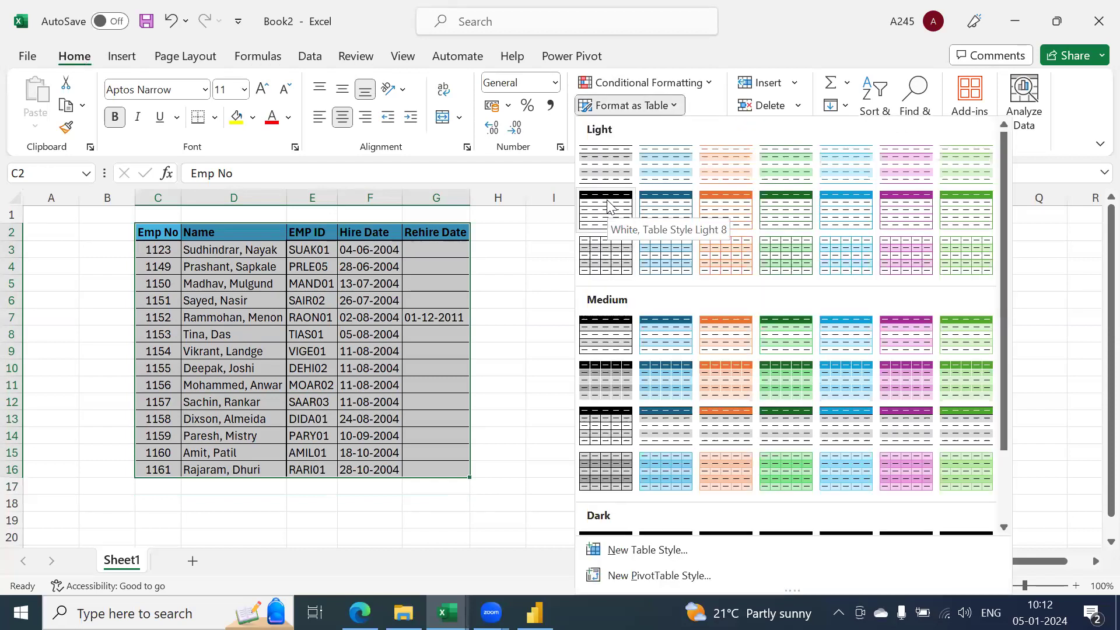
pyautogui.click(655, 204)
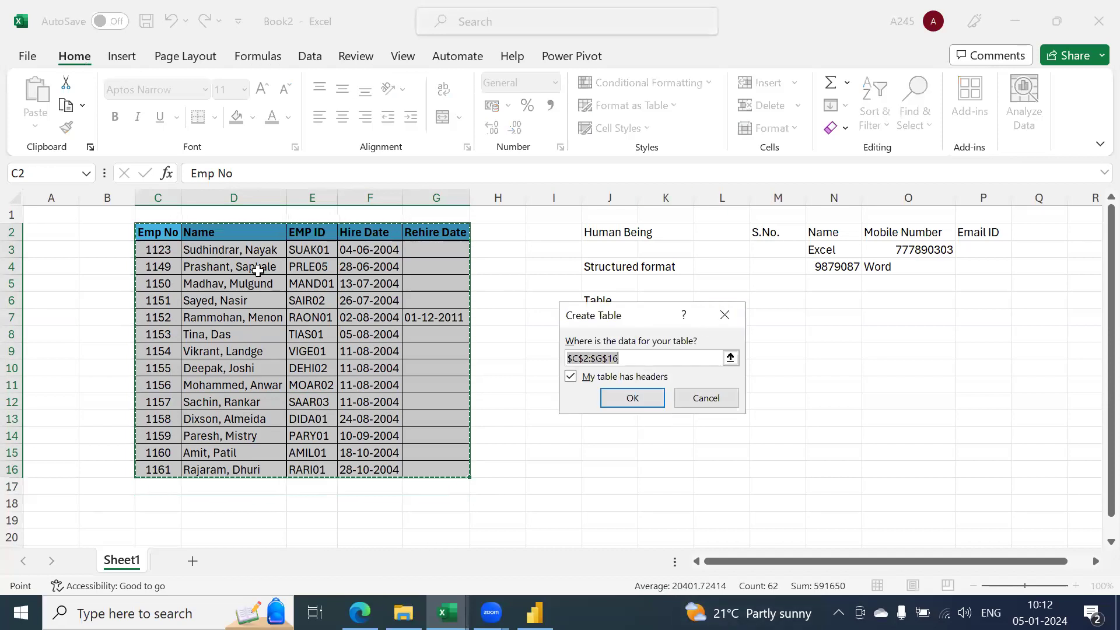
pyautogui.click(630, 400)
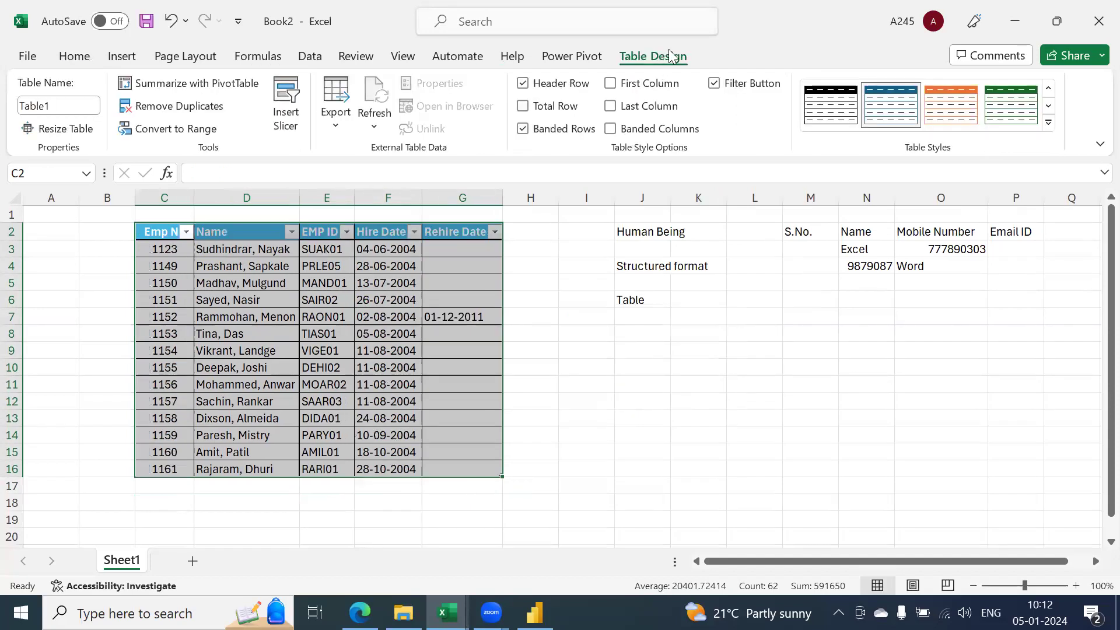
# Step: Try to rename the employee table as Data1
pyautogui.click(80, 111)
pyautogui.write('DA')
pyautogui.press('BackSpace')
pyautogui.press('BackSpace')
pyautogui.press('BackSpace')
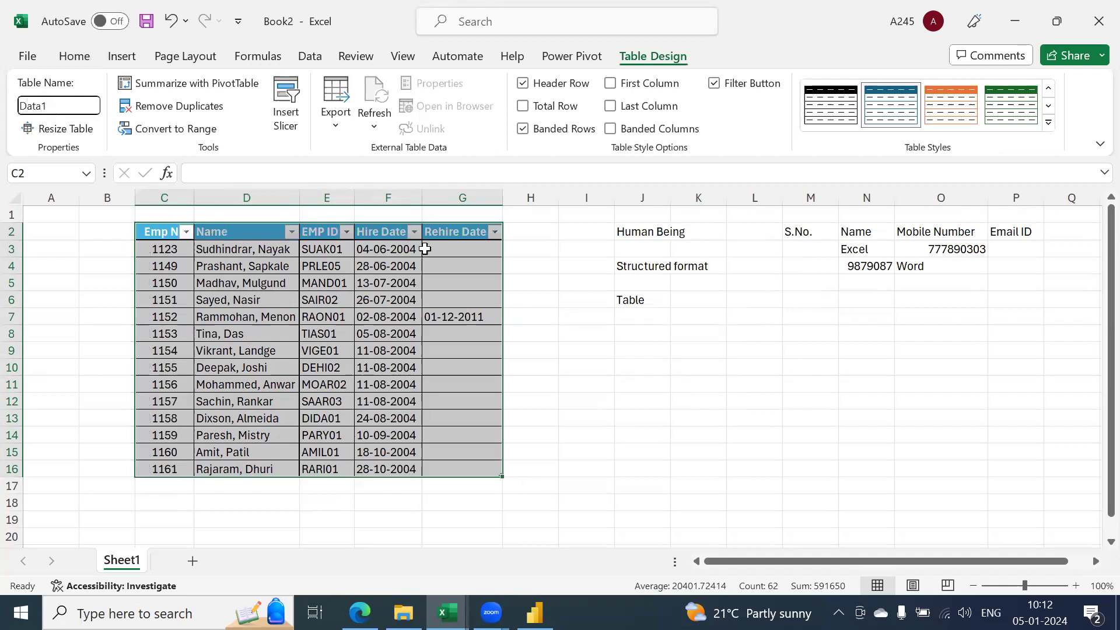
pyautogui.click(705, 417)
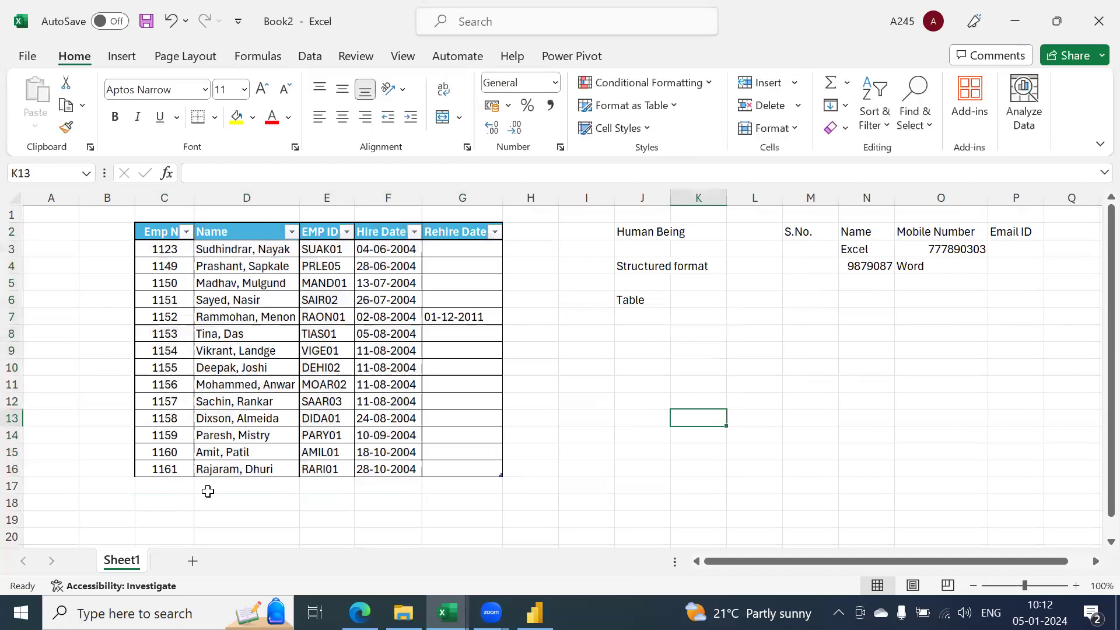
# Step: Rename the Sheet1 worksheet as Data
pyautogui.doubleClick(129, 562)
pyautogui.write('Data')
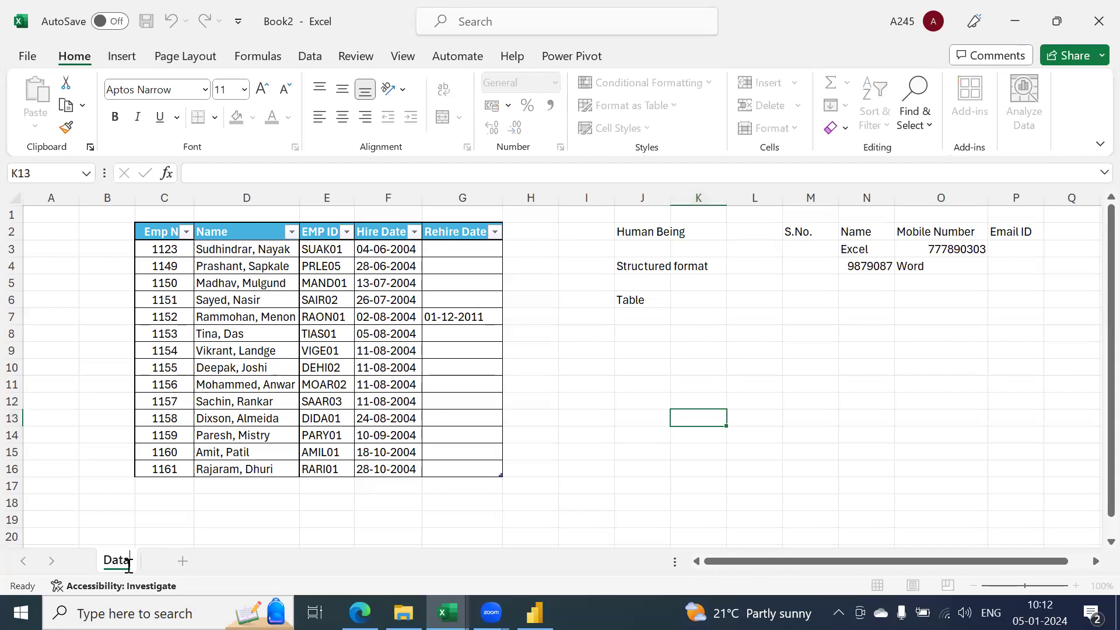
pyautogui.press('Return')
pyautogui.click(257, 517)
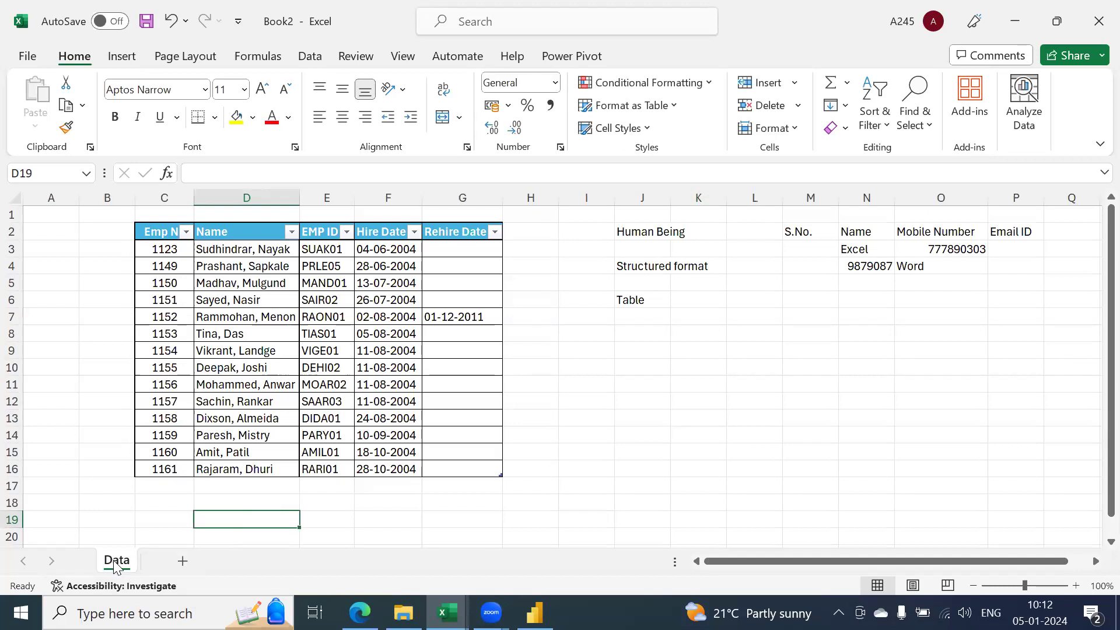
# Step: Select the whole employee table and set its table name to Data1
pyautogui.click(292, 300)
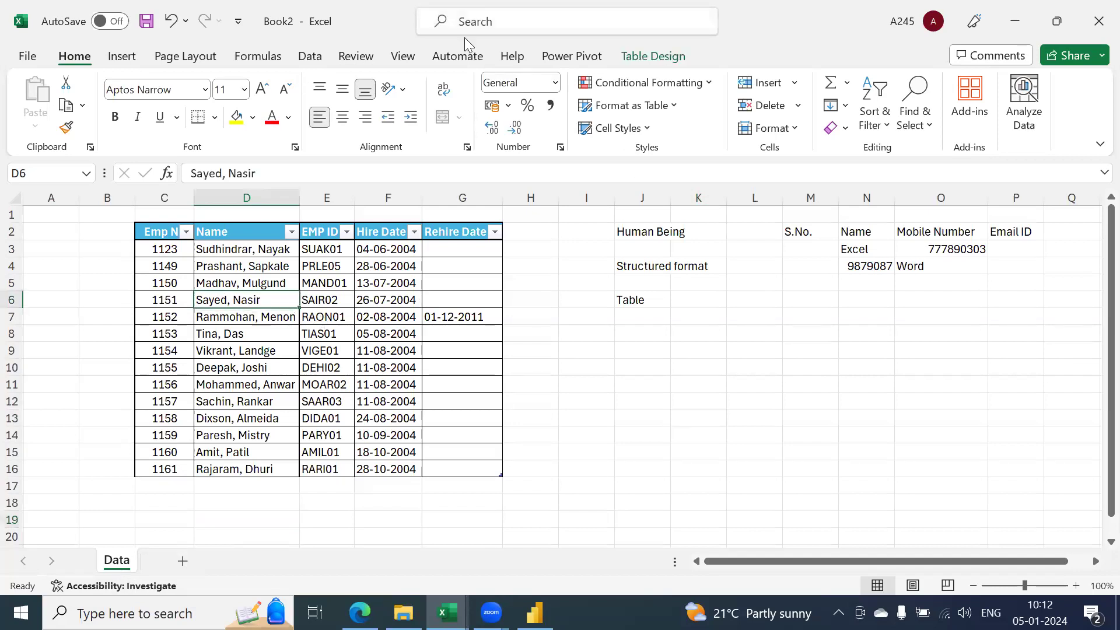
pyautogui.moveTo(152, 237); pyautogui.dragTo(467, 465)
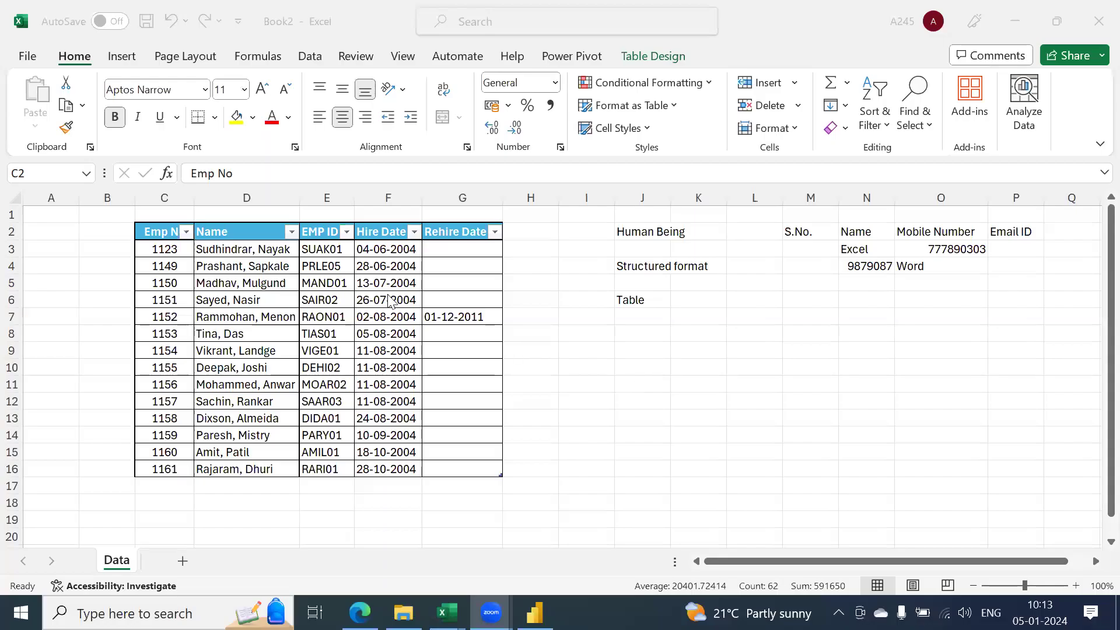
pyautogui.click(651, 187)
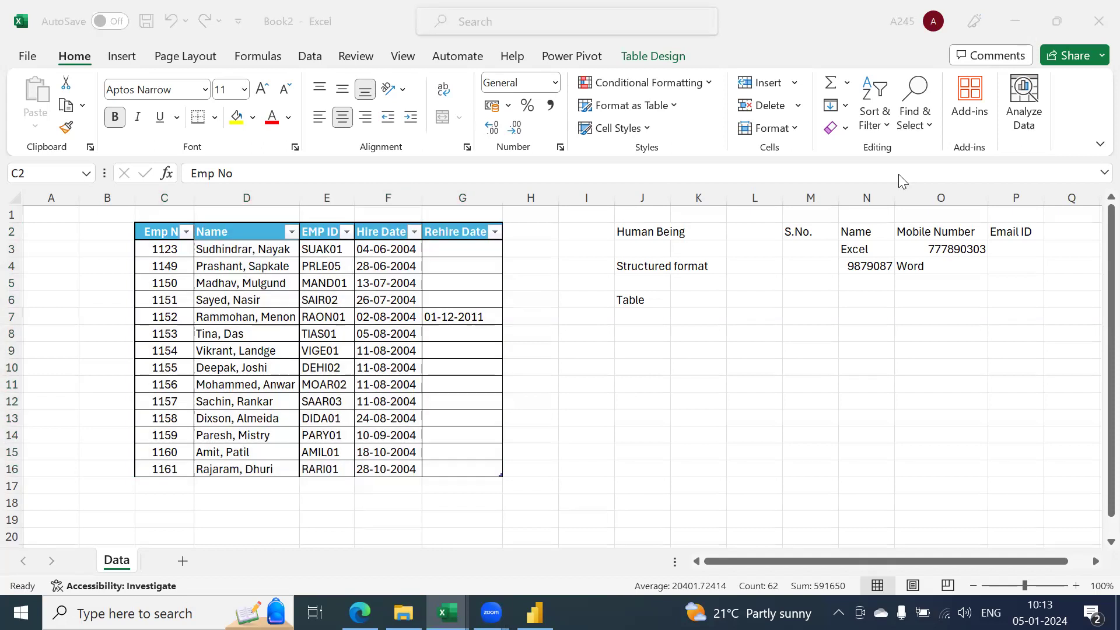
pyautogui.click(665, 56)
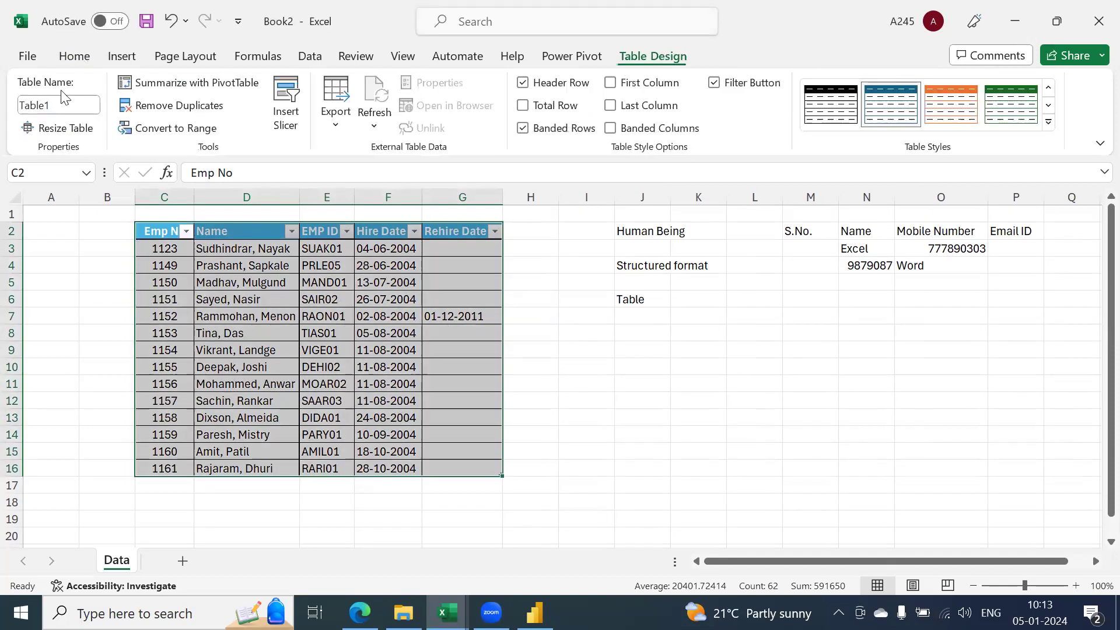
pyautogui.click(69, 111)
pyautogui.write('DAta')
pyautogui.press('BackSpace')
pyautogui.press('BackSpace')
pyautogui.press('BackSpace')
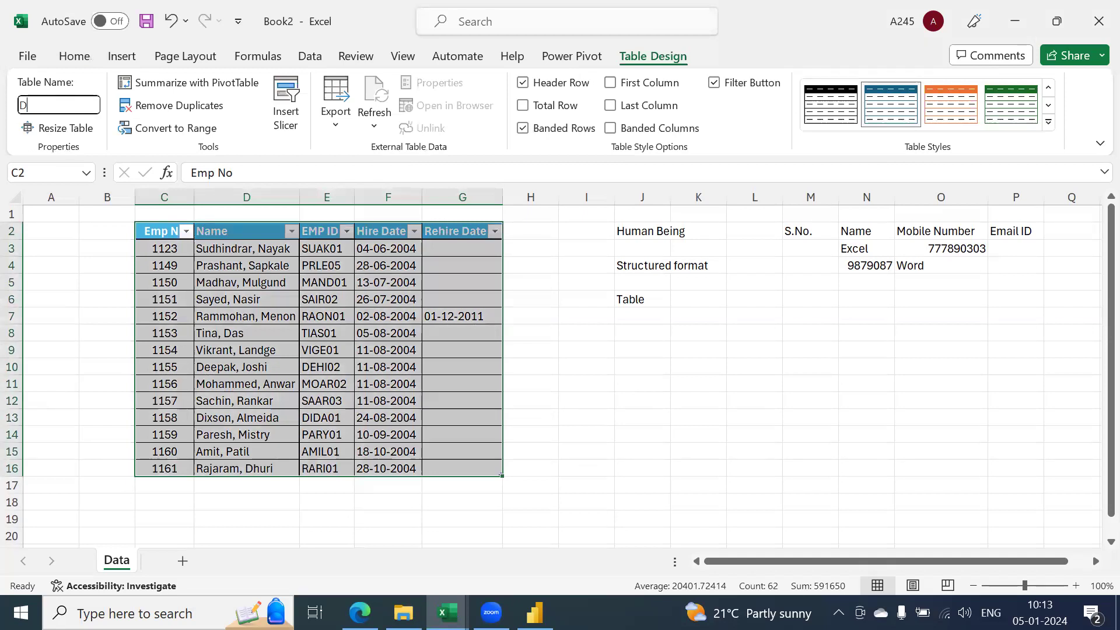
pyautogui.press('Return')
pyautogui.click(73, 243)
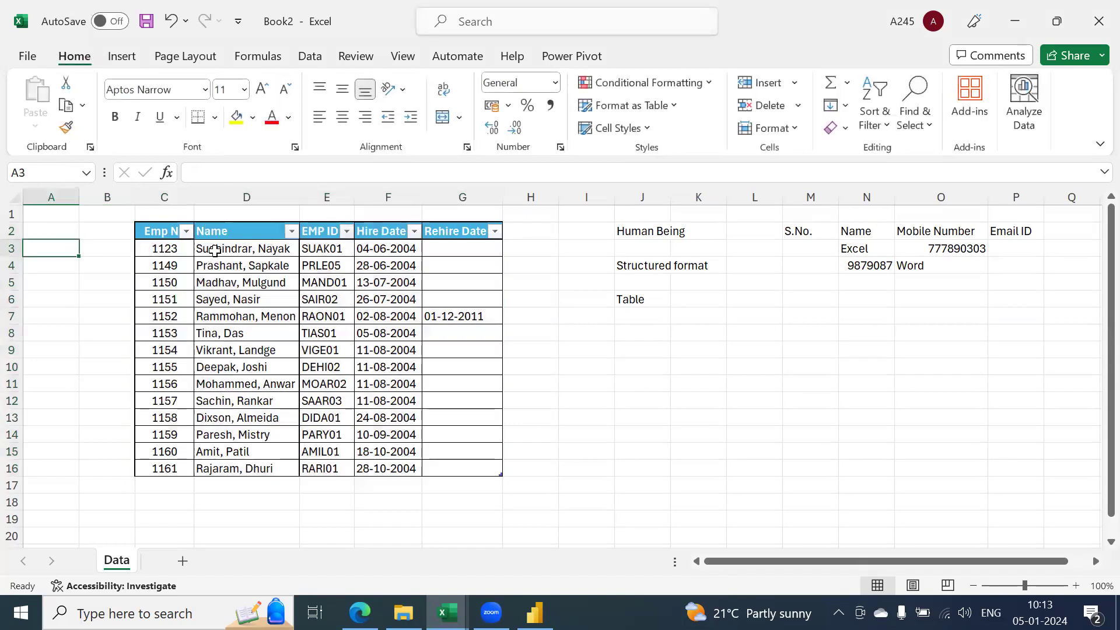
# Step: Compare the structured employee table with the loose entries in J2:O7 by highlighting each range in turn
pyautogui.moveTo(168, 248); pyautogui.dragTo(450, 461)
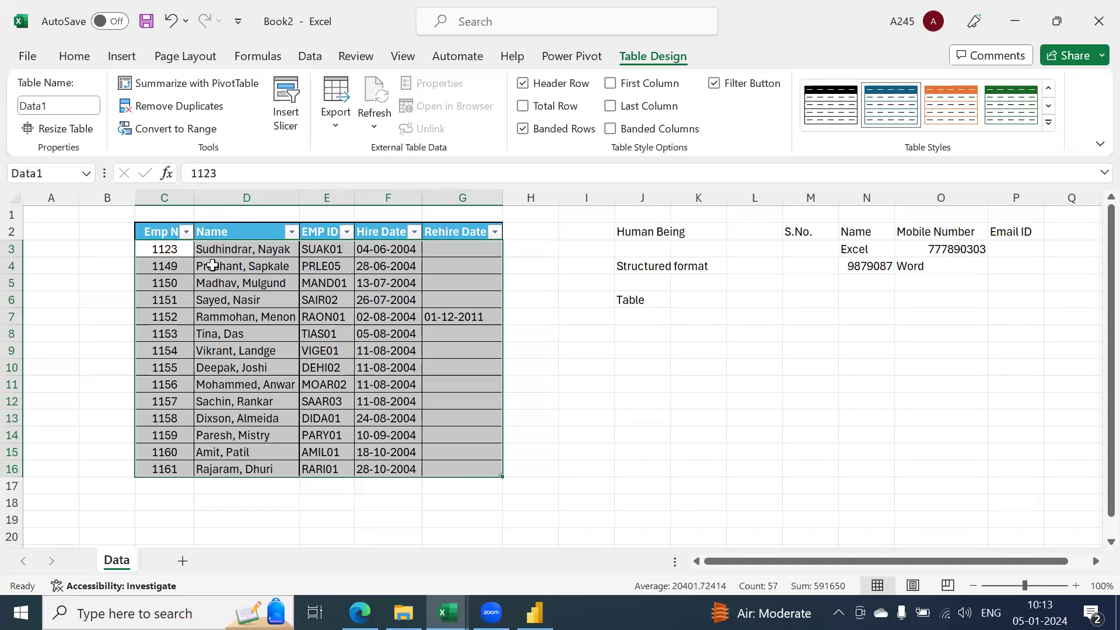
pyautogui.click(627, 232)
pyautogui.moveTo(914, 298); pyautogui.dragTo(967, 310)
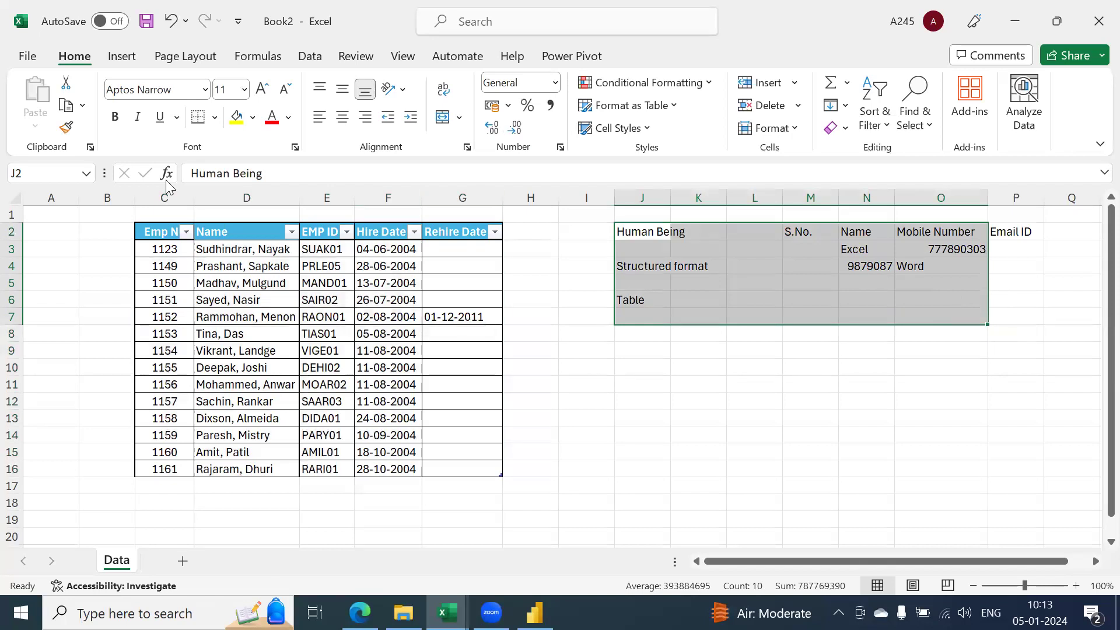
pyautogui.moveTo(165, 232); pyautogui.dragTo(447, 462)
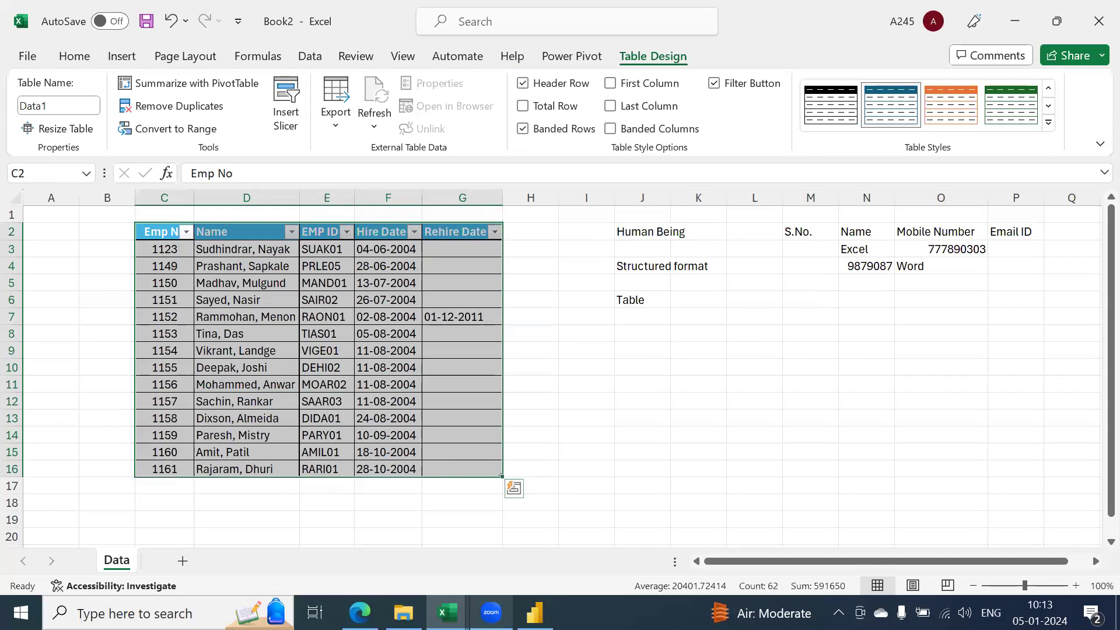
# Step: Switch to Power BI Desktop, open Orders_Table from 01_Super Stores.xlsx for transformation in Power Query Editor, and dismiss the preview notice
pyautogui.click(534, 613)
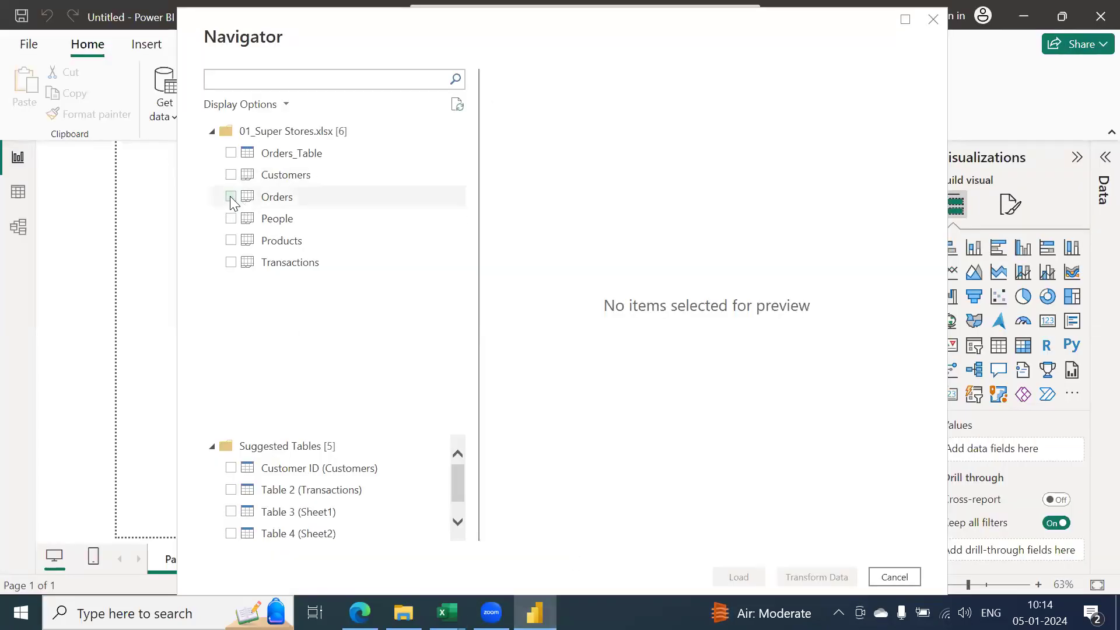
pyautogui.click(231, 153)
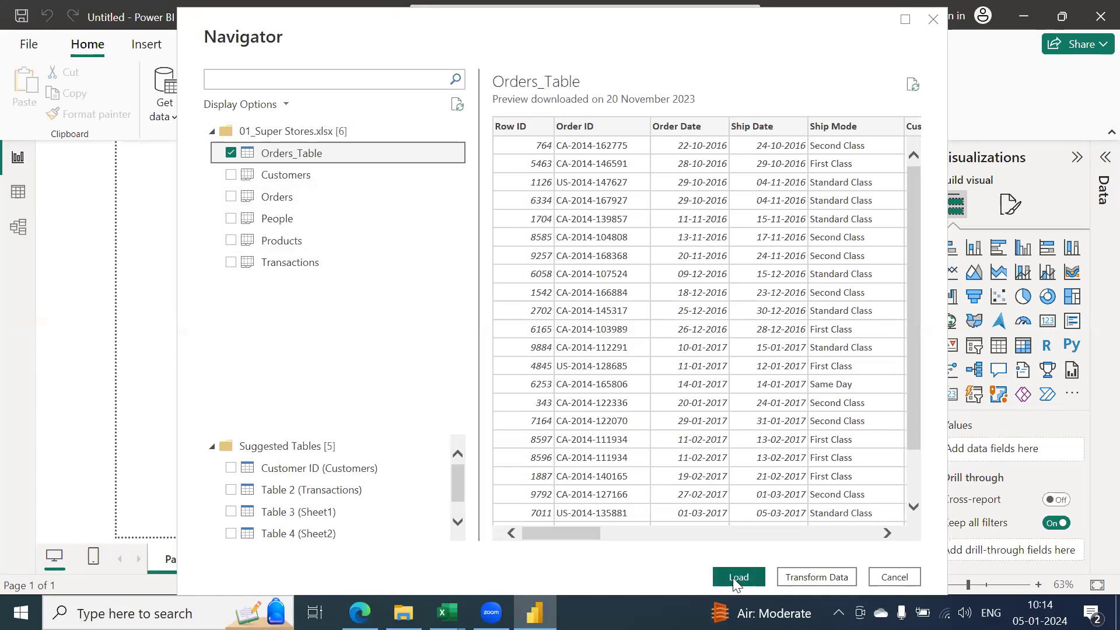
pyautogui.click(815, 580)
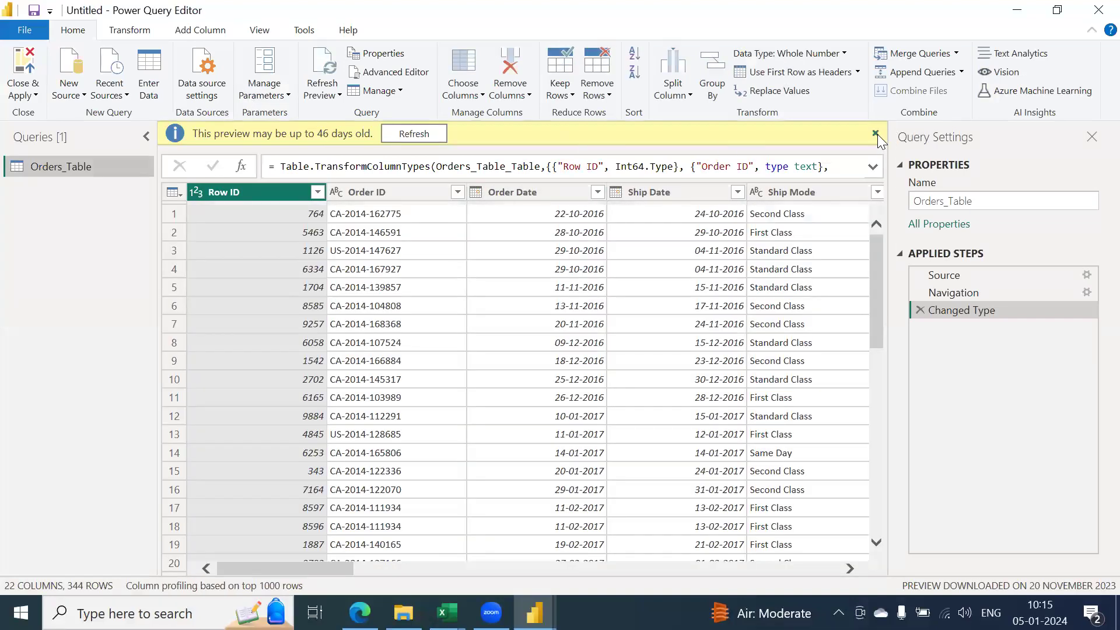
pyautogui.click(875, 133)
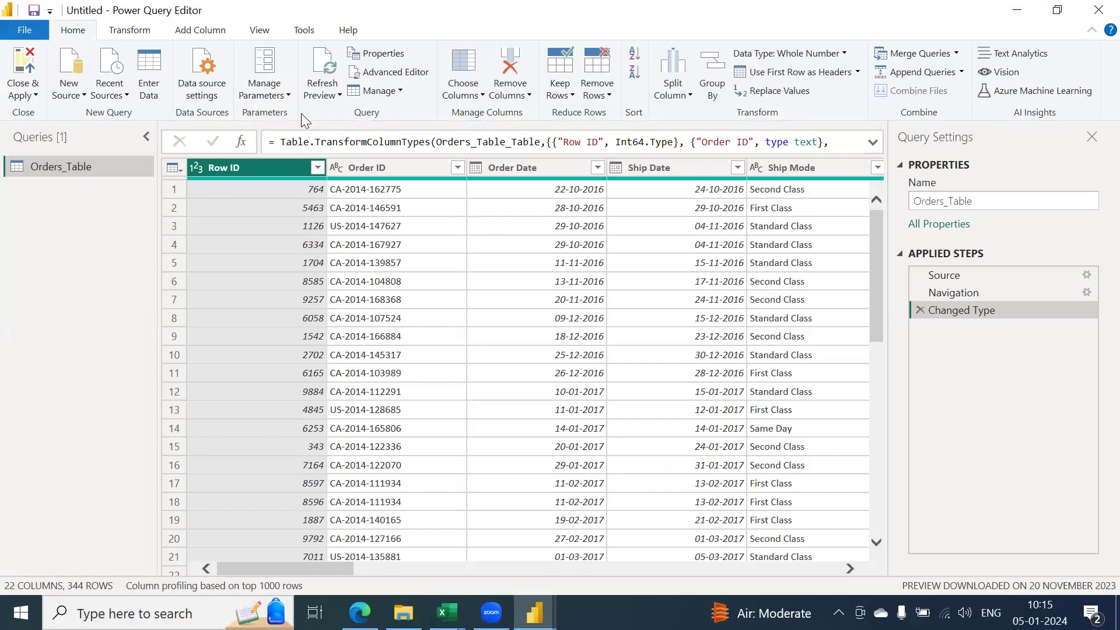
# Step: Switch to the Book1 workbook in Excel and enter "Power Query", "Power Pivot" and "Power View" in cells I3 to I5
pyautogui.click(446, 612)
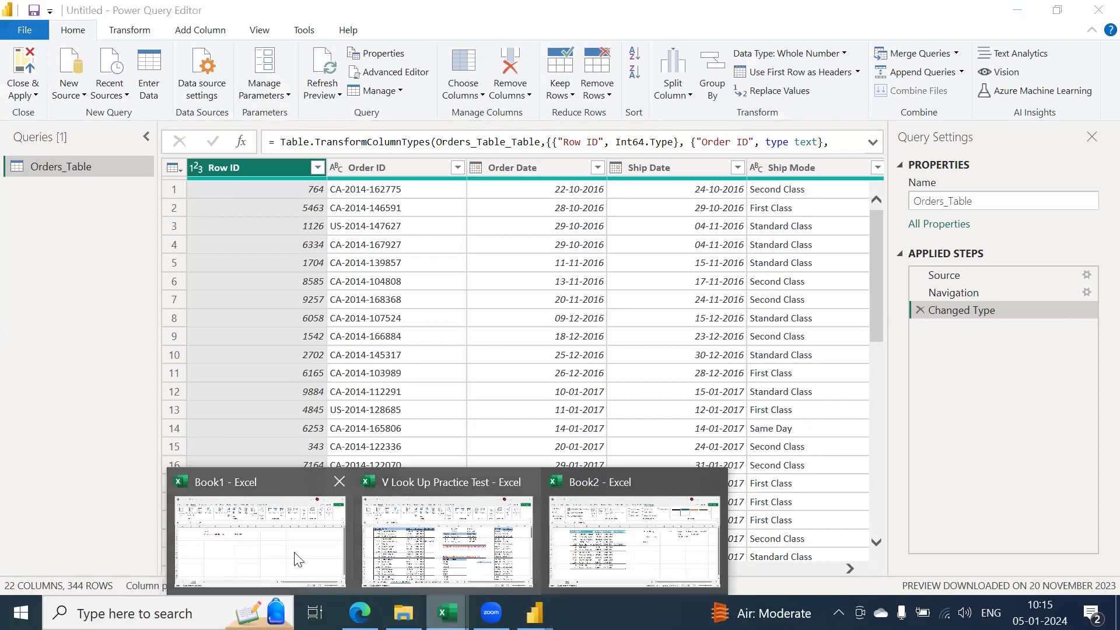
pyautogui.click(251, 545)
pyautogui.click(579, 243)
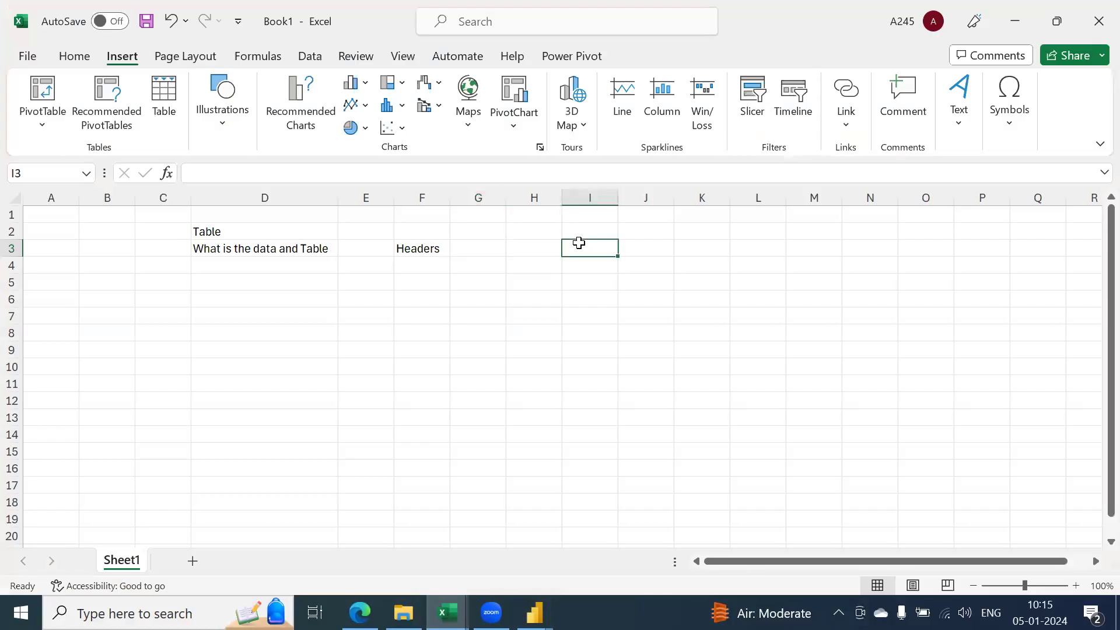
pyautogui.write('Power Q')
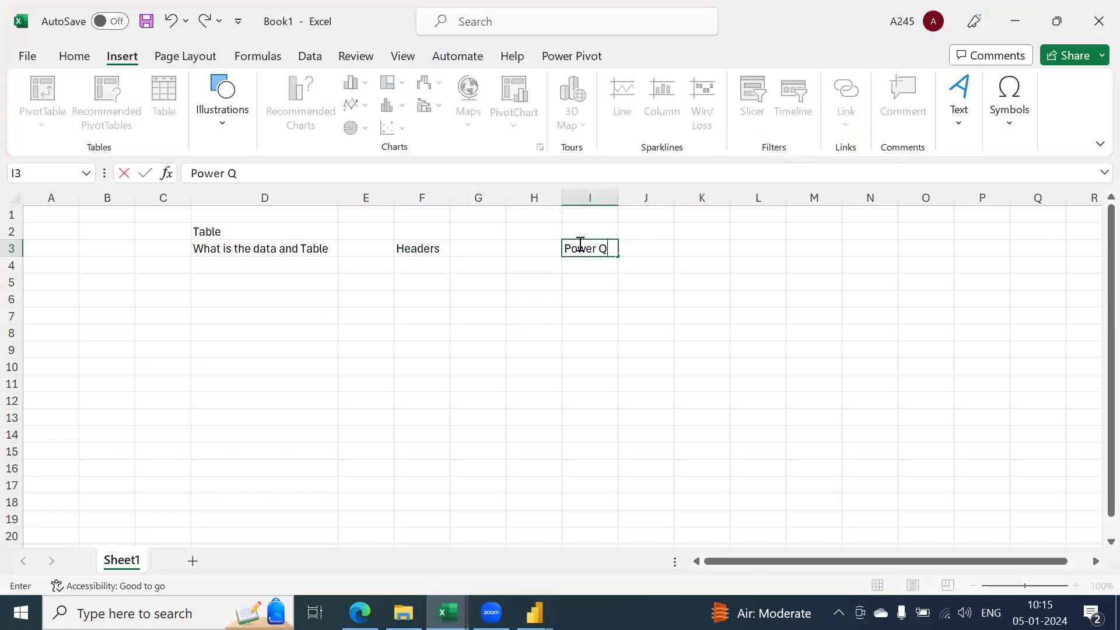
pyautogui.write('uery')
pyautogui.press('Return')
pyautogui.write('Power ')
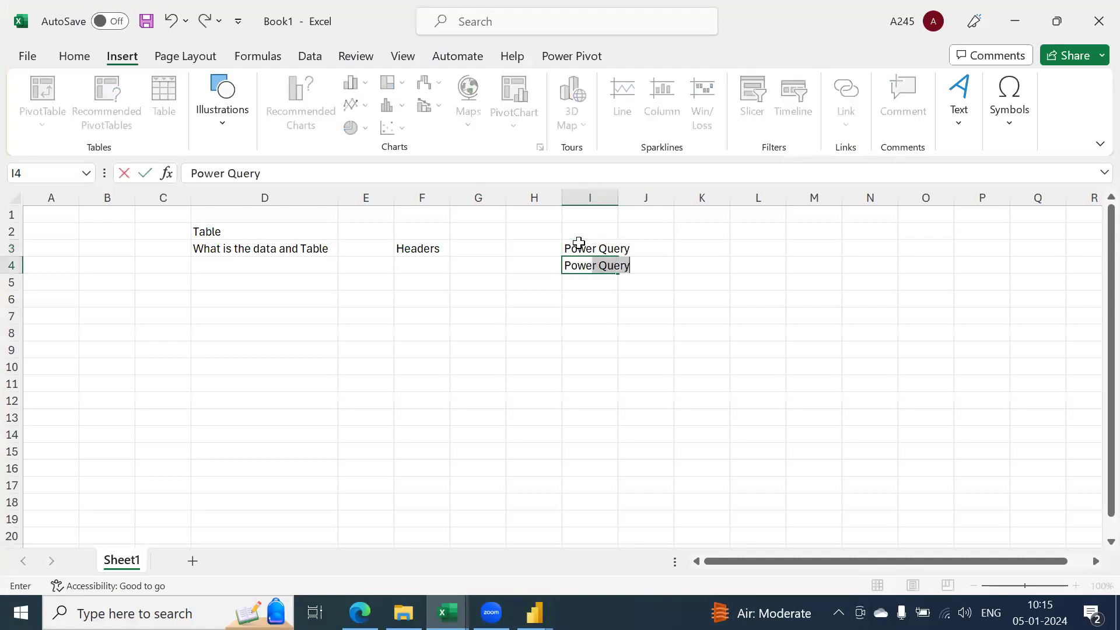
pyautogui.write('Pivot')
pyautogui.press('Return')
pyautogui.write('Power View')
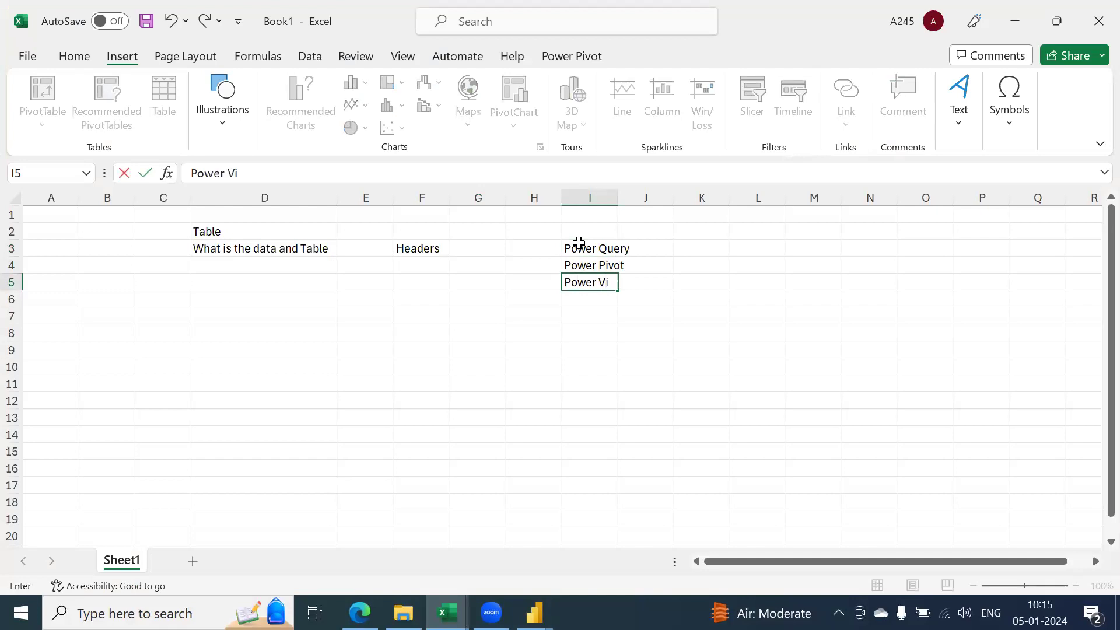
pyautogui.press('Return')
# Step: Select the three Power tool names in I3:I5 and widen column I to fit them
pyautogui.press('Up')
pyautogui.press('Up')
pyautogui.press('Up')
pyautogui.press('Up')
pyautogui.press('Down')
pyautogui.hotkey('shift', 'Down')
pyautogui.hotkey('shift', 'Down')
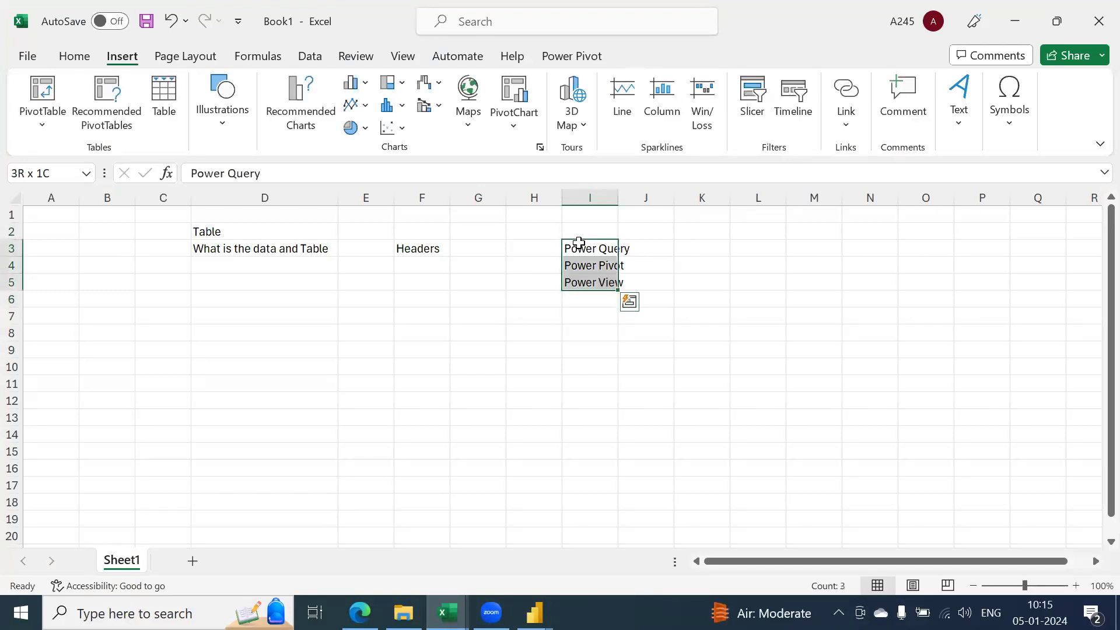
pyautogui.moveTo(618, 208); pyautogui.dragTo(653, 208)
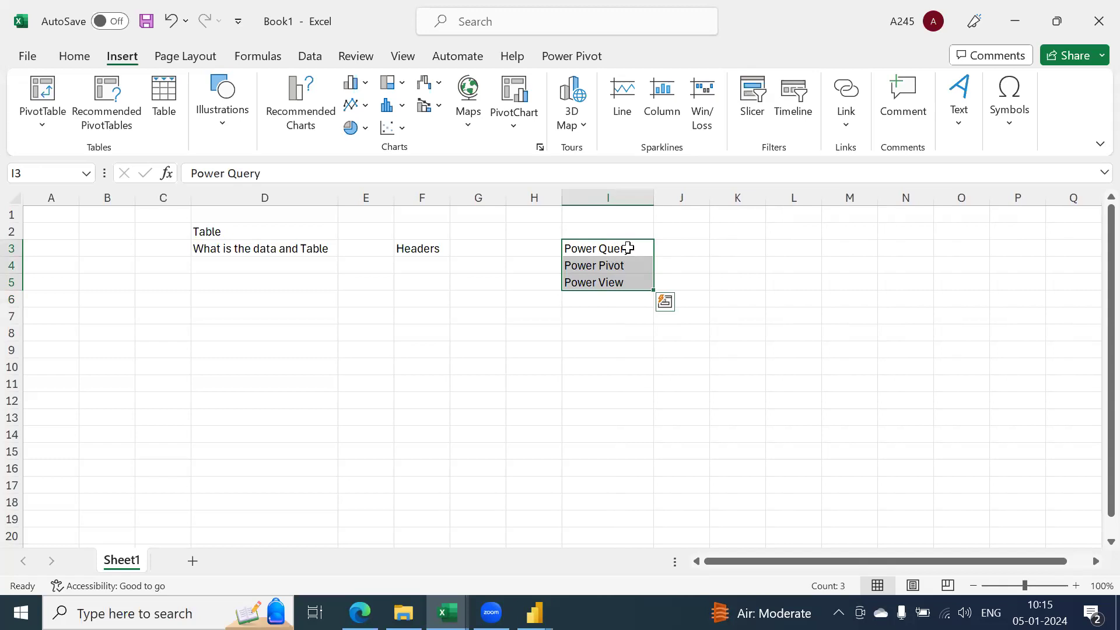
# Step: Enter "ETL" beside Power Query in J3 and "Visulizations" beside Power Pivot in J4
pyautogui.click(681, 243)
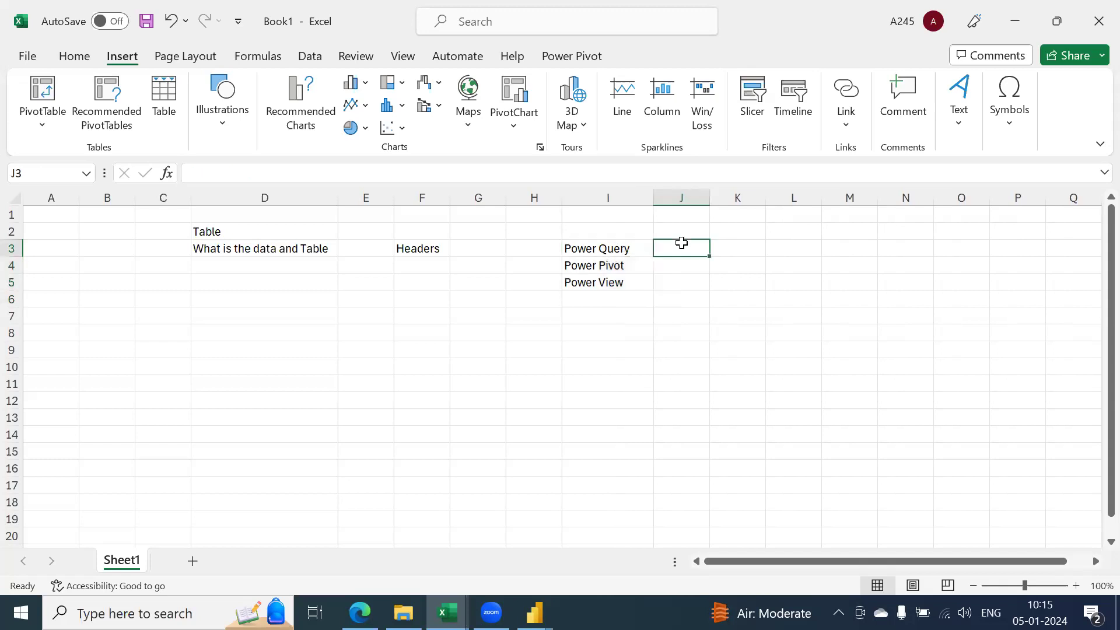
pyautogui.write('ETL')
pyautogui.press('Return')
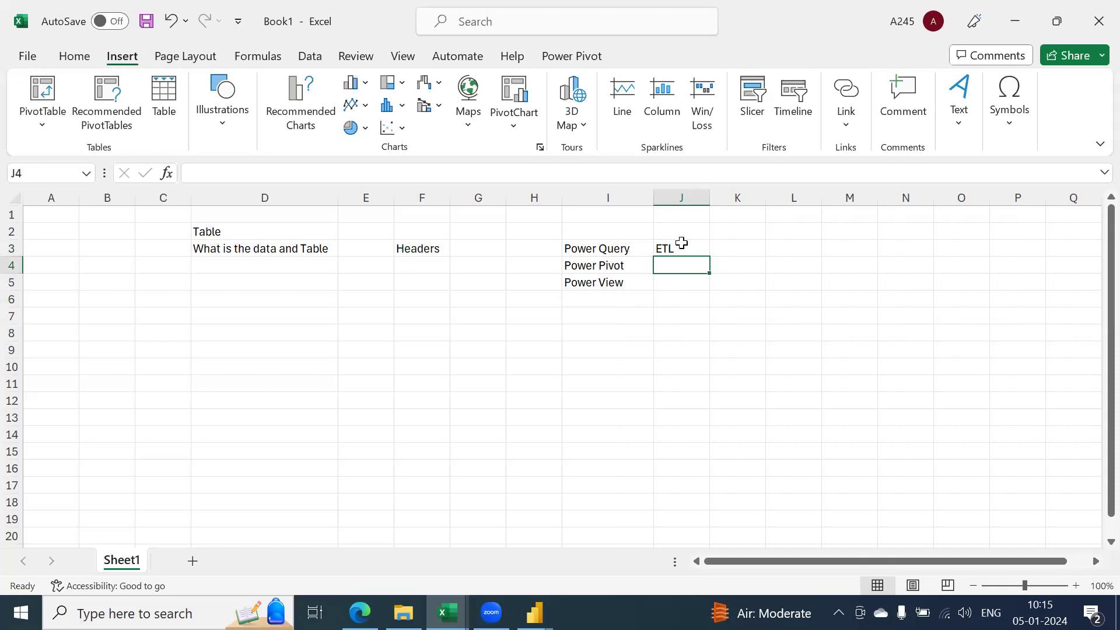
pyautogui.write('Visulization')
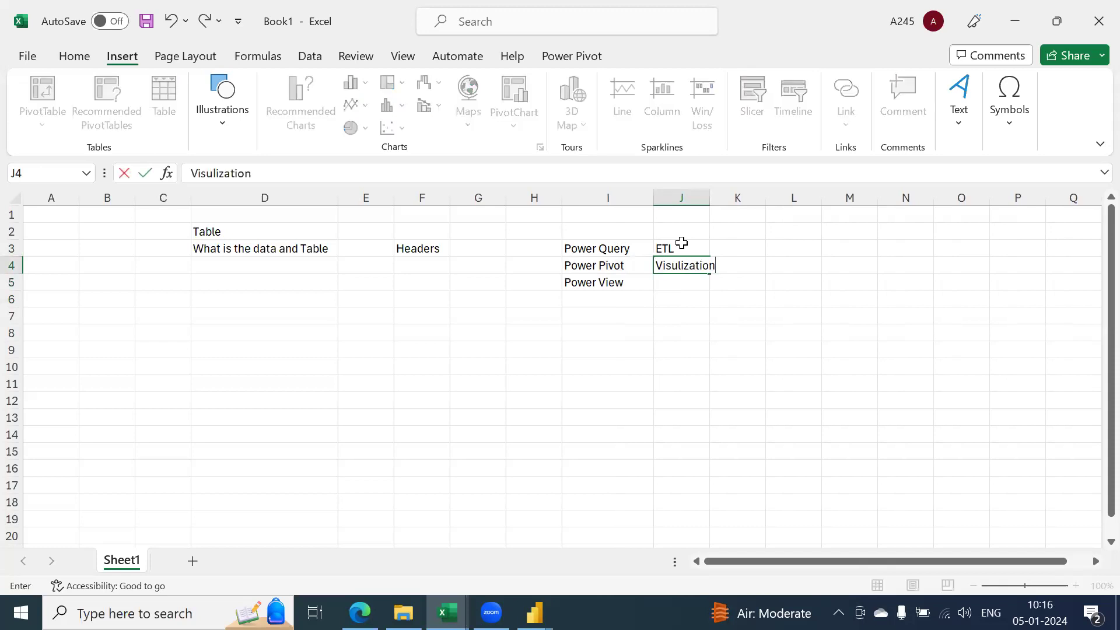
pyautogui.write('s')
pyautogui.press('Return')
# Step: Append ", Modelling" to the text in J4 and highlight the tool names in I3:I5
pyautogui.press('Up')
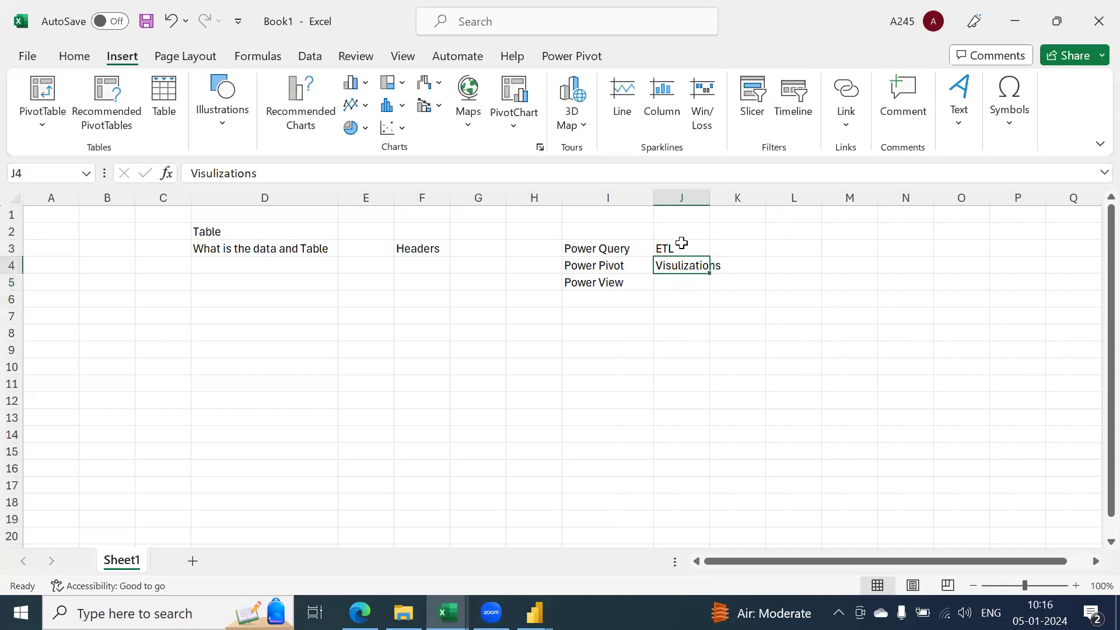
pyautogui.press('Right')
pyautogui.press('Left')
pyautogui.press('F2')
pyautogui.write(', Modelling')
pyautogui.press('Return')
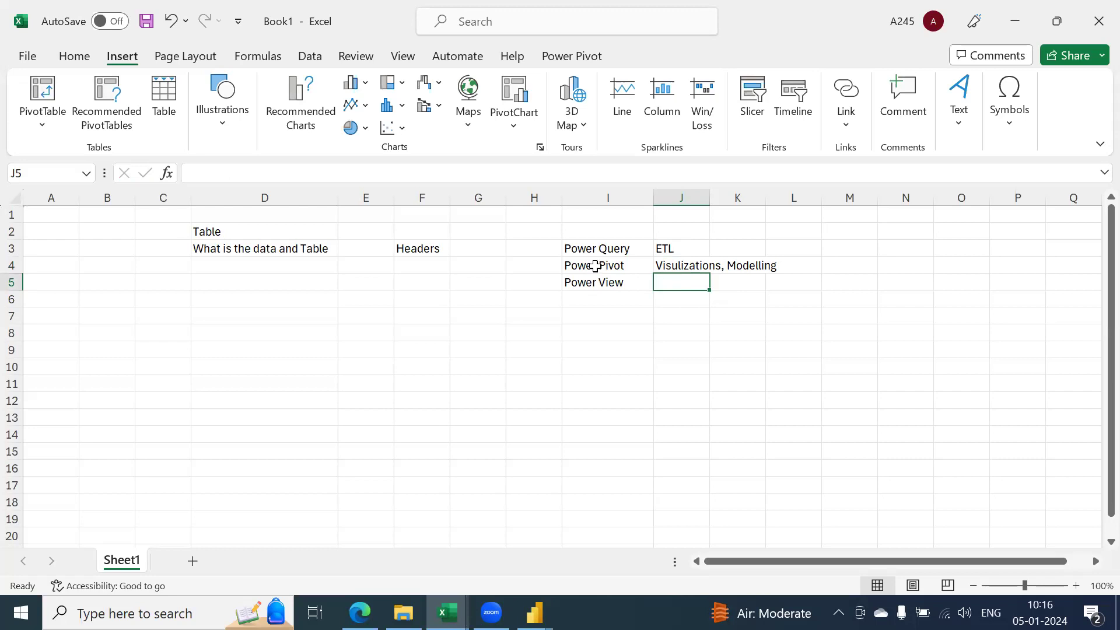
pyautogui.moveTo(607, 252); pyautogui.dragTo(615, 284)
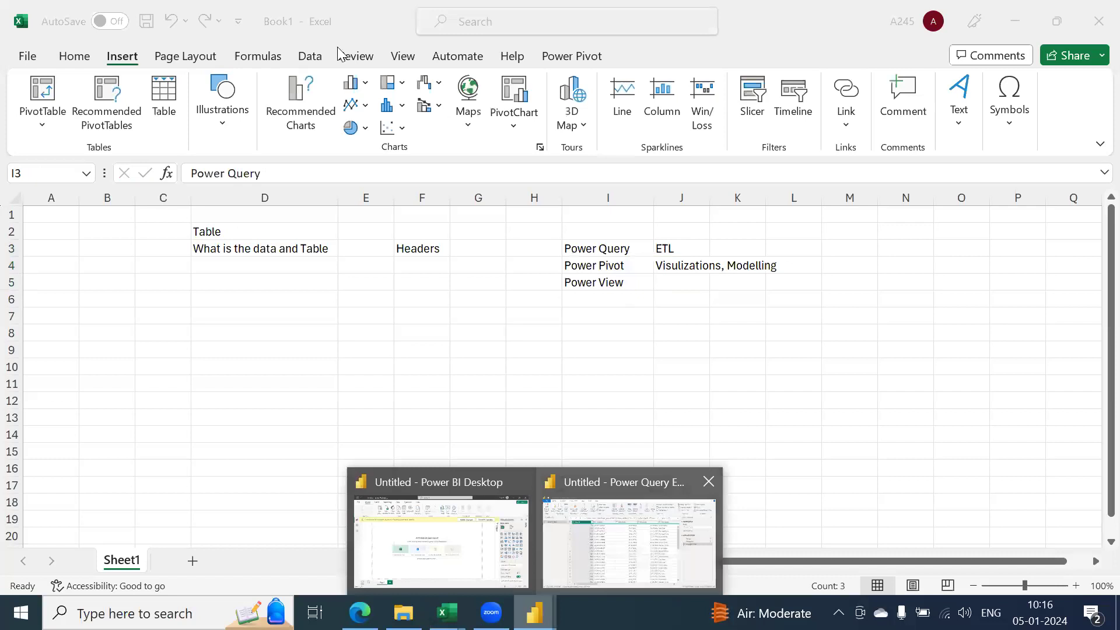
# Step: Switch between the Power Query Editor and the Book1 workbook in Excel, ending in the Power Query Editor
pyautogui.click(606, 519)
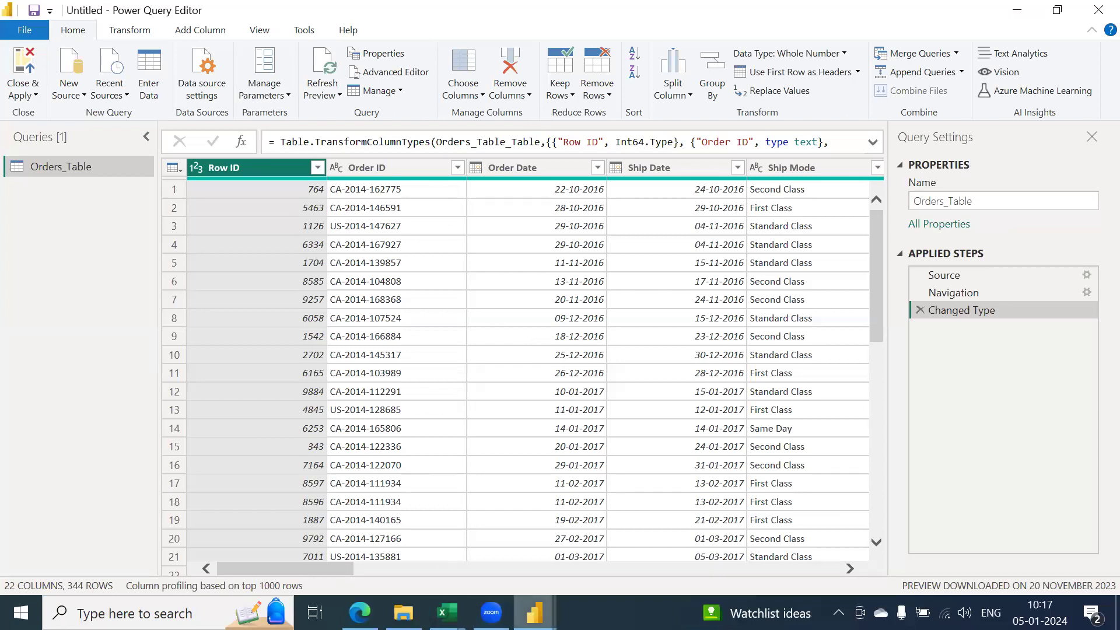
pyautogui.click(447, 613)
pyautogui.click(330, 576)
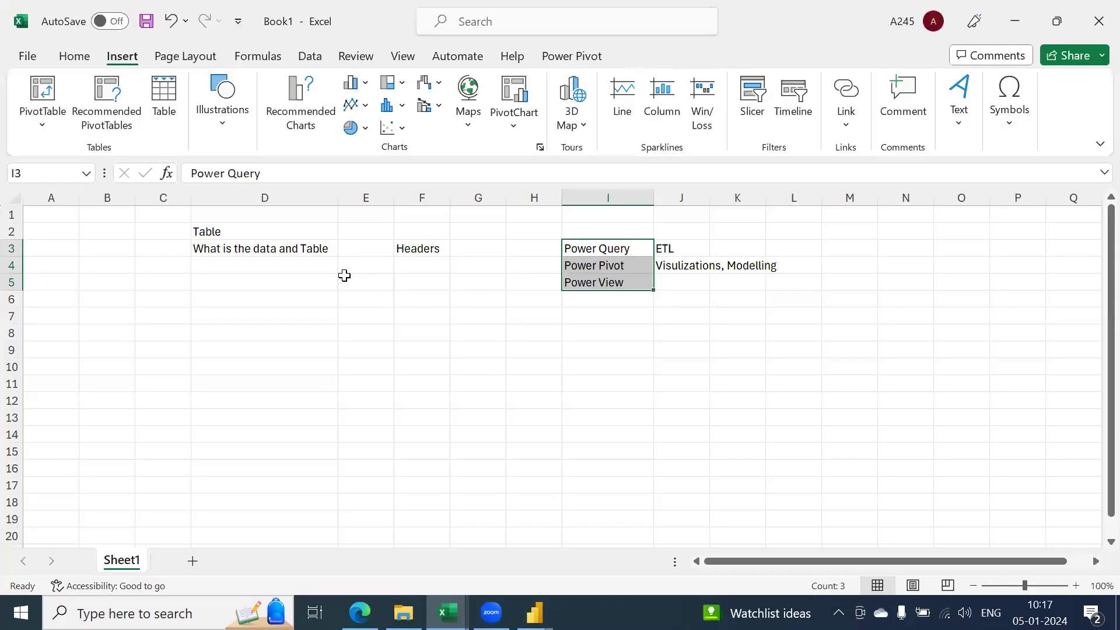
pyautogui.click(534, 612)
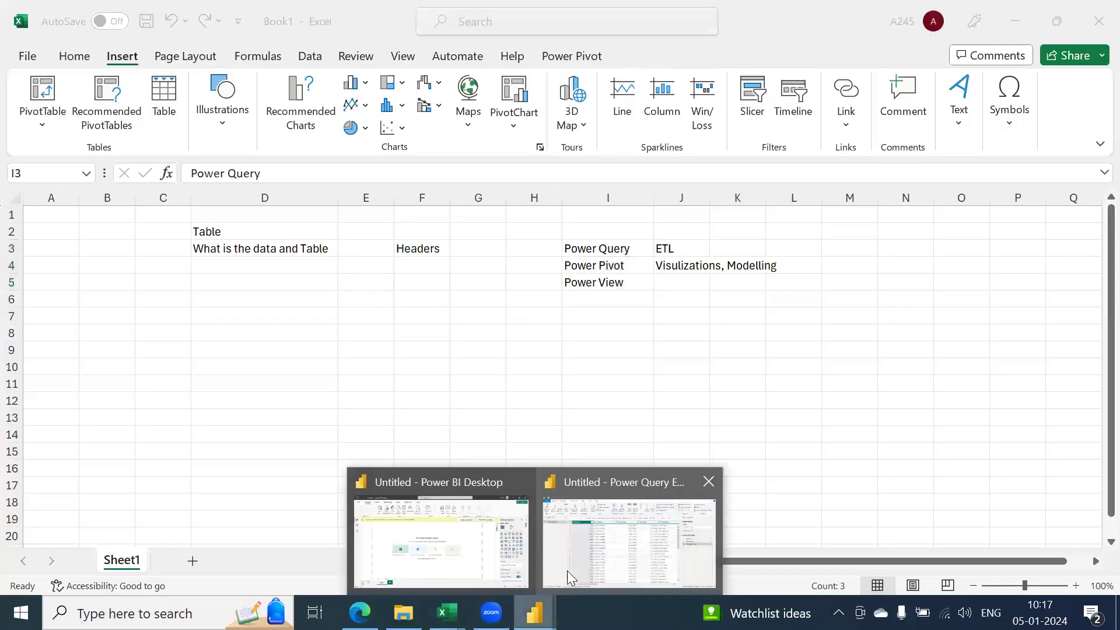
pyautogui.hotkey('alt', 'Tab')
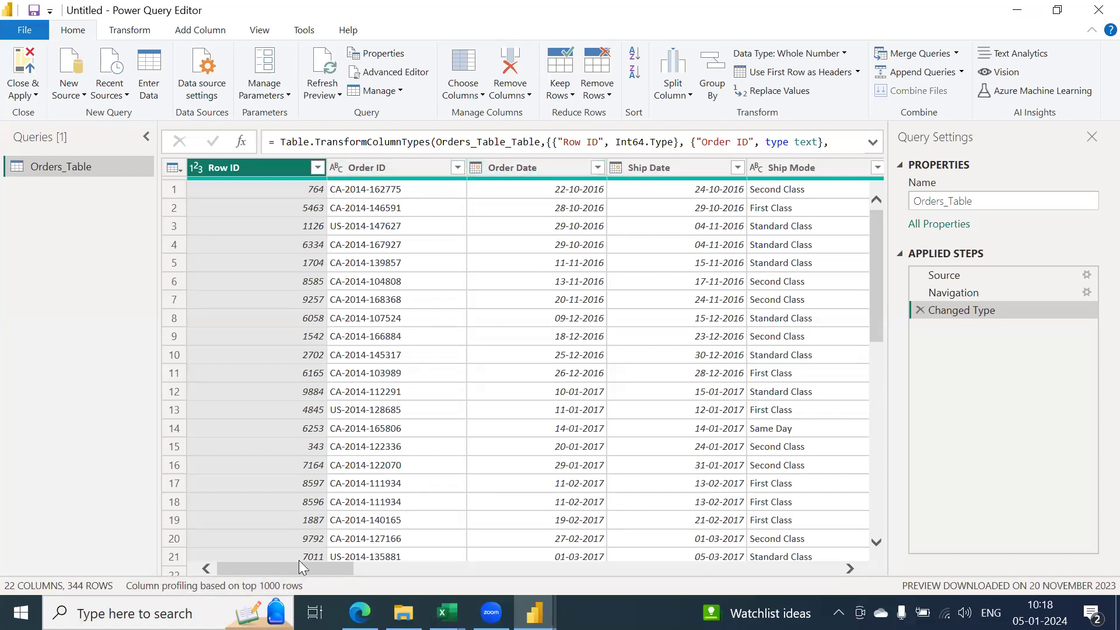
# Step: Change the Postal Code column's data type to Text in Orders_Table, replacing the current type conversion
pyautogui.moveTo(291, 563); pyautogui.dragTo(313, 580)
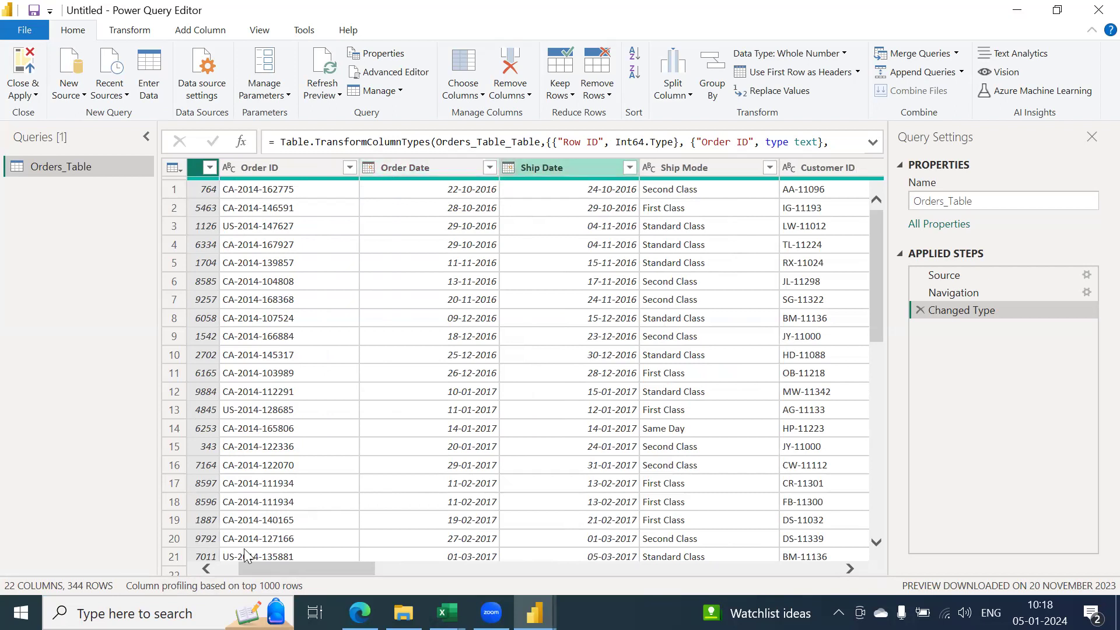
pyautogui.moveTo(267, 567); pyautogui.dragTo(493, 564)
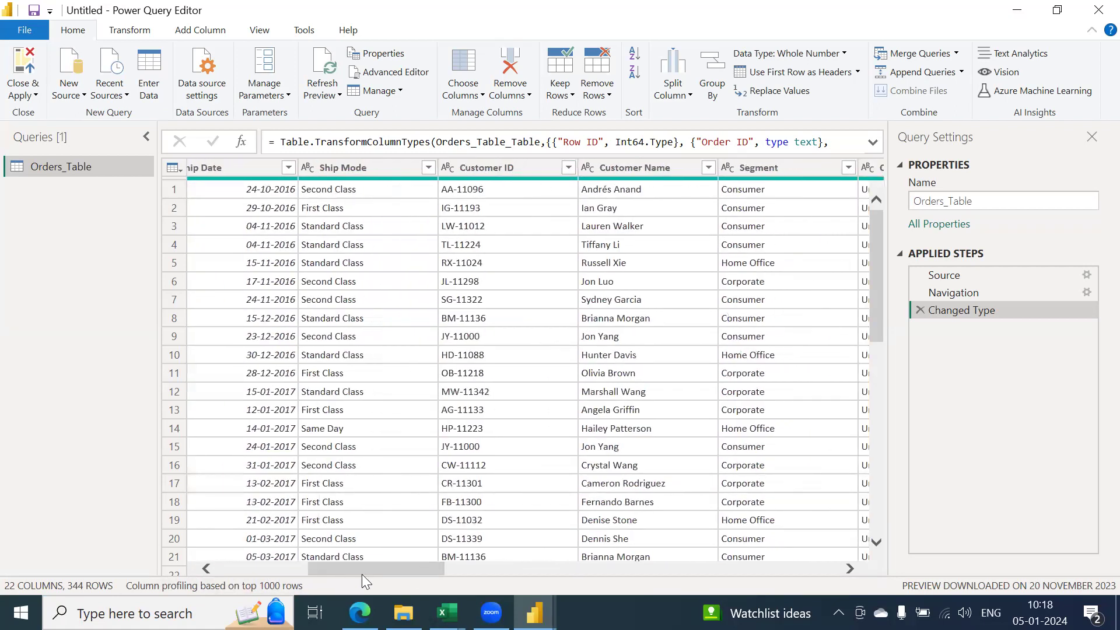
pyautogui.moveTo(367, 567); pyautogui.dragTo(862, 584)
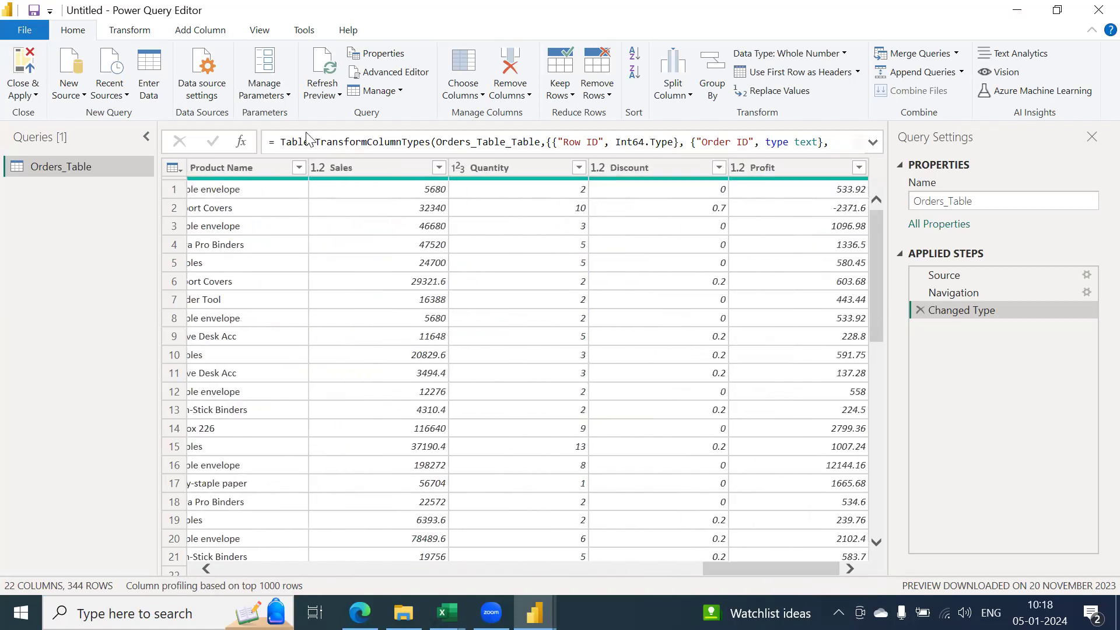
pyautogui.moveTo(777, 570); pyautogui.dragTo(589, 574)
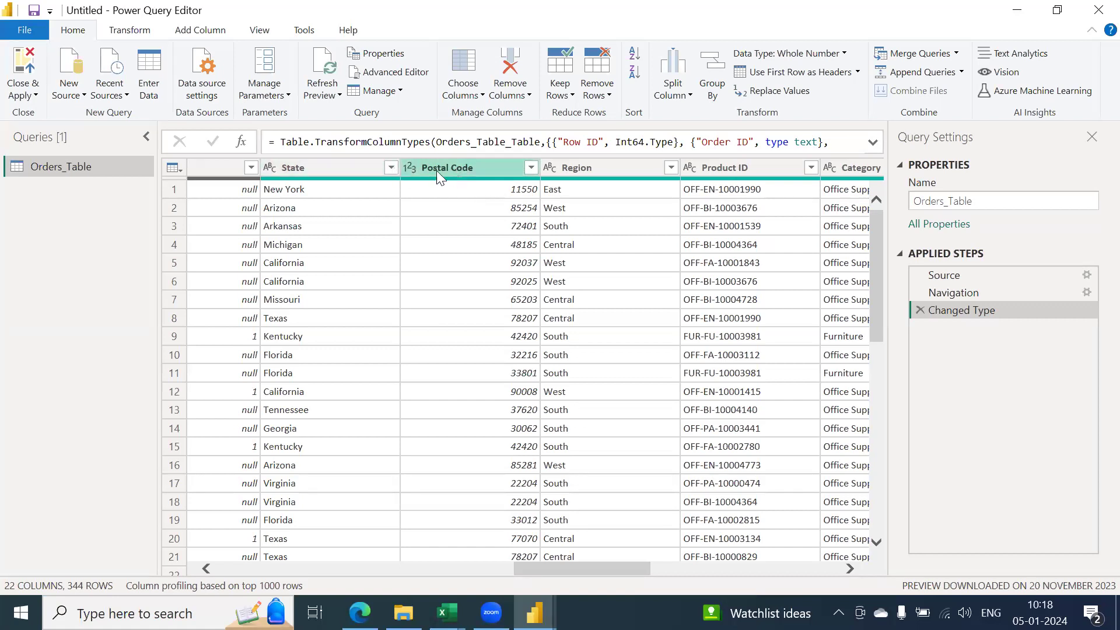
pyautogui.click(410, 167)
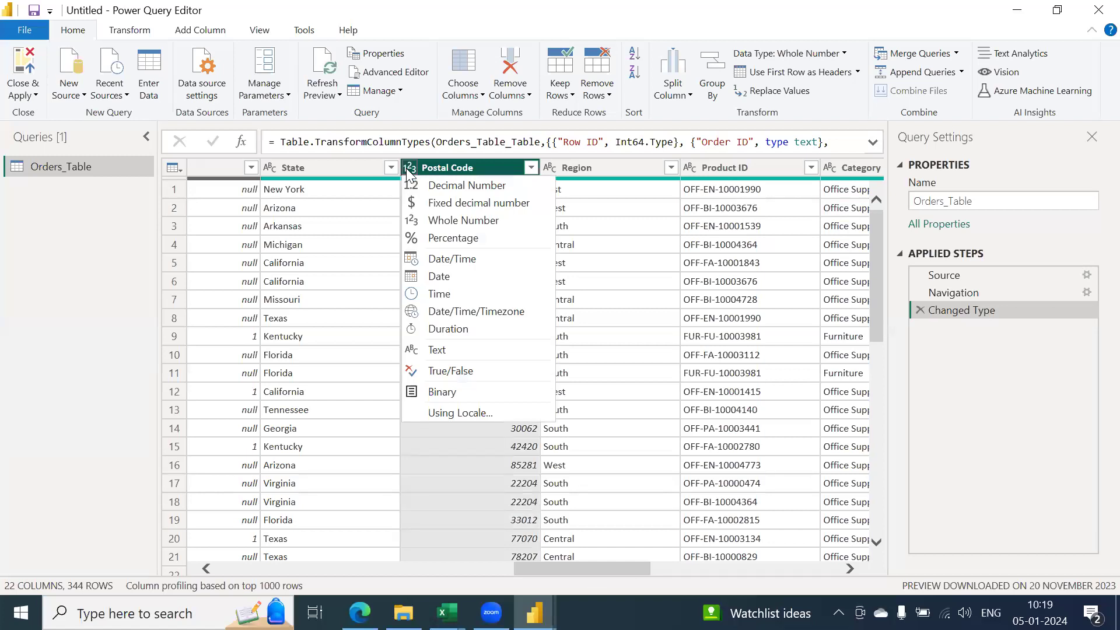
pyautogui.click(432, 349)
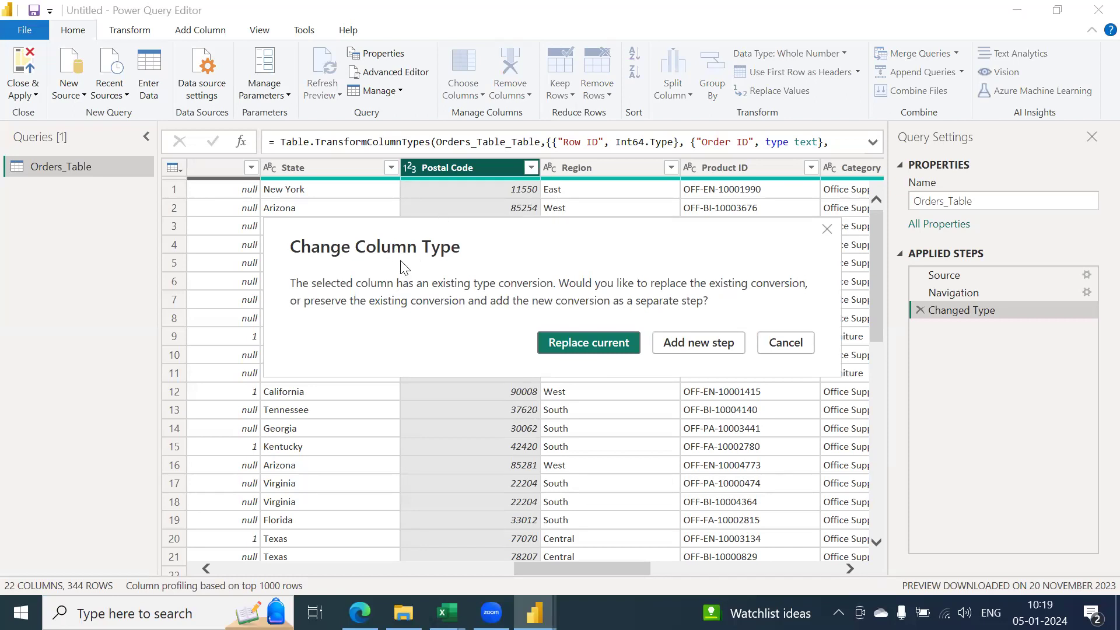
pyautogui.click(606, 344)
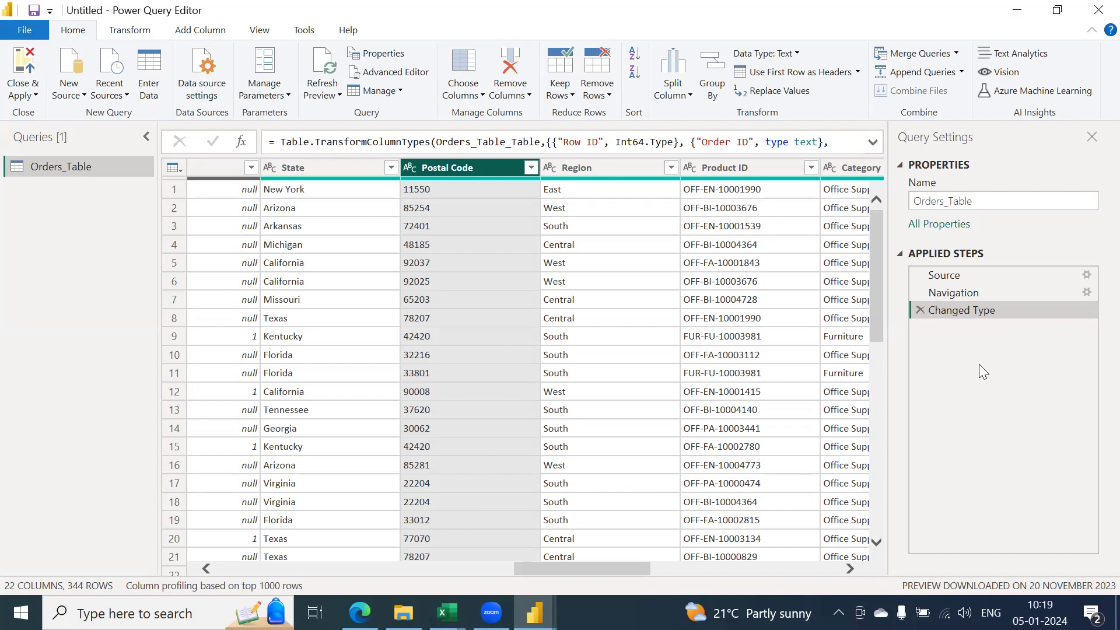
# Step: Close the Power Query Editor while applying the query changes, and bring the Power BI Desktop report to the front
pyautogui.moveTo(601, 570); pyautogui.dragTo(205, 573)
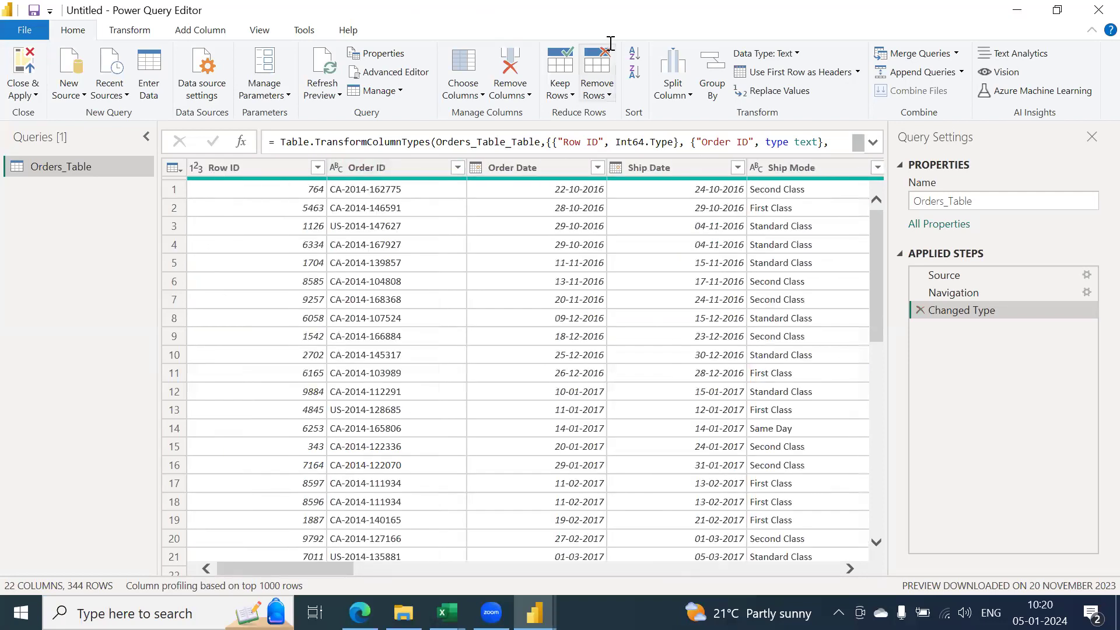
pyautogui.click(23, 92)
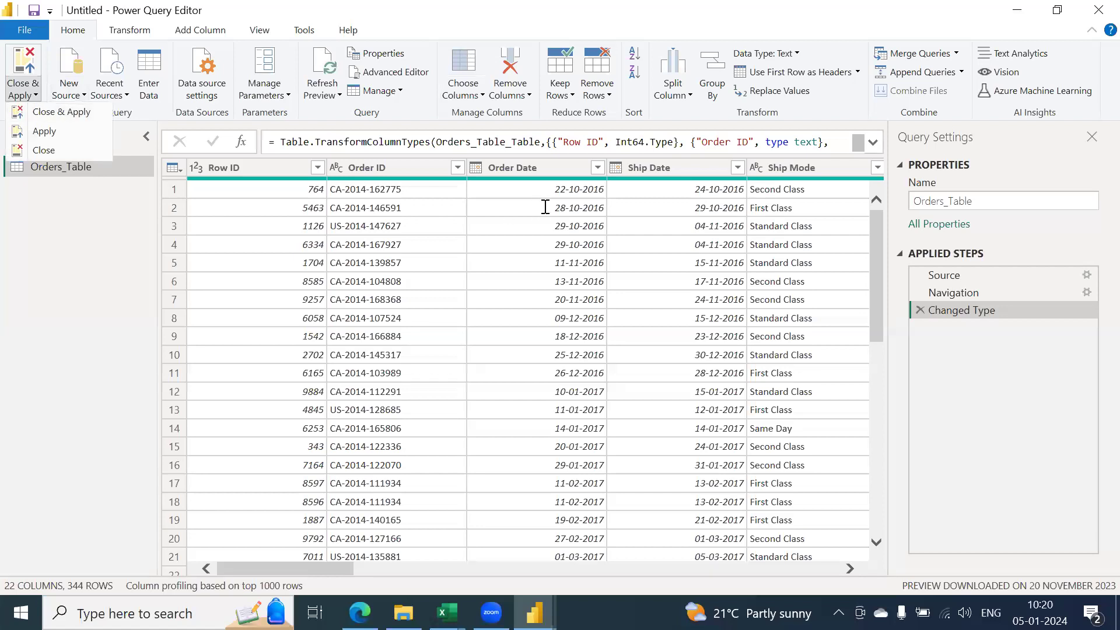
pyautogui.click(73, 110)
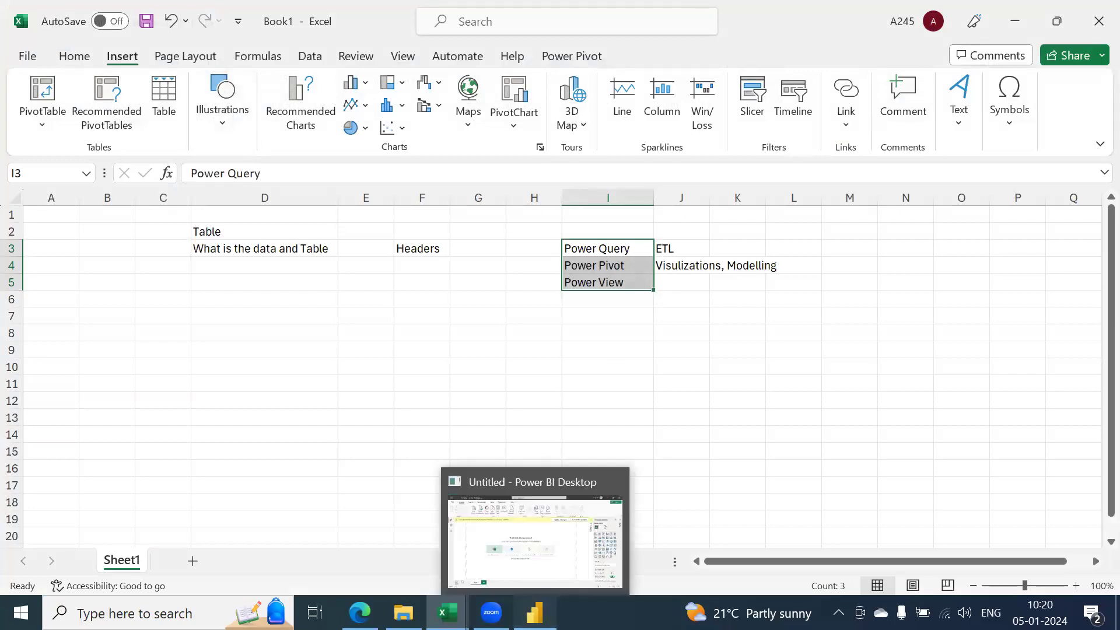
pyautogui.click(536, 563)
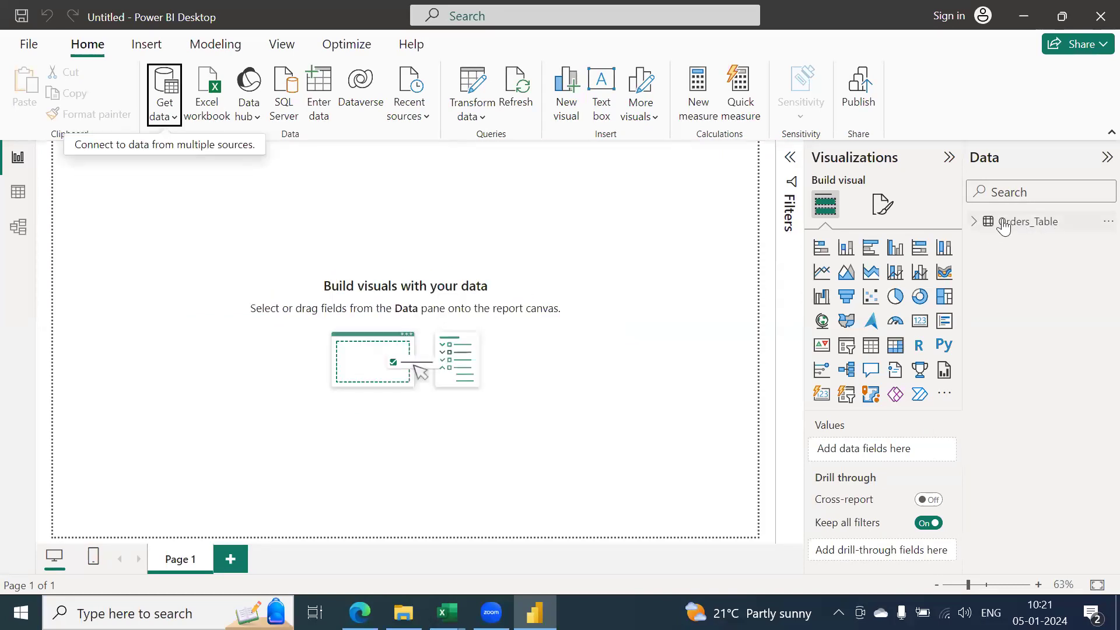
# Step: Create a stacked column chart of Profit by Category from Orders_Table and enlarge it across most of the page width
pyautogui.moveTo(1003, 225)
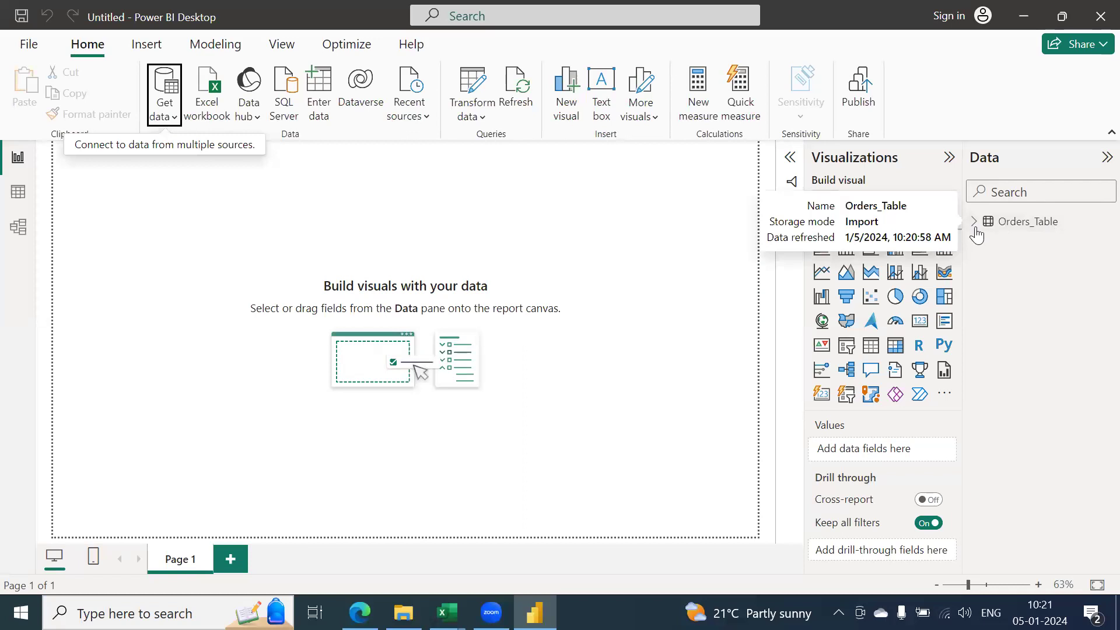
pyautogui.click(974, 222)
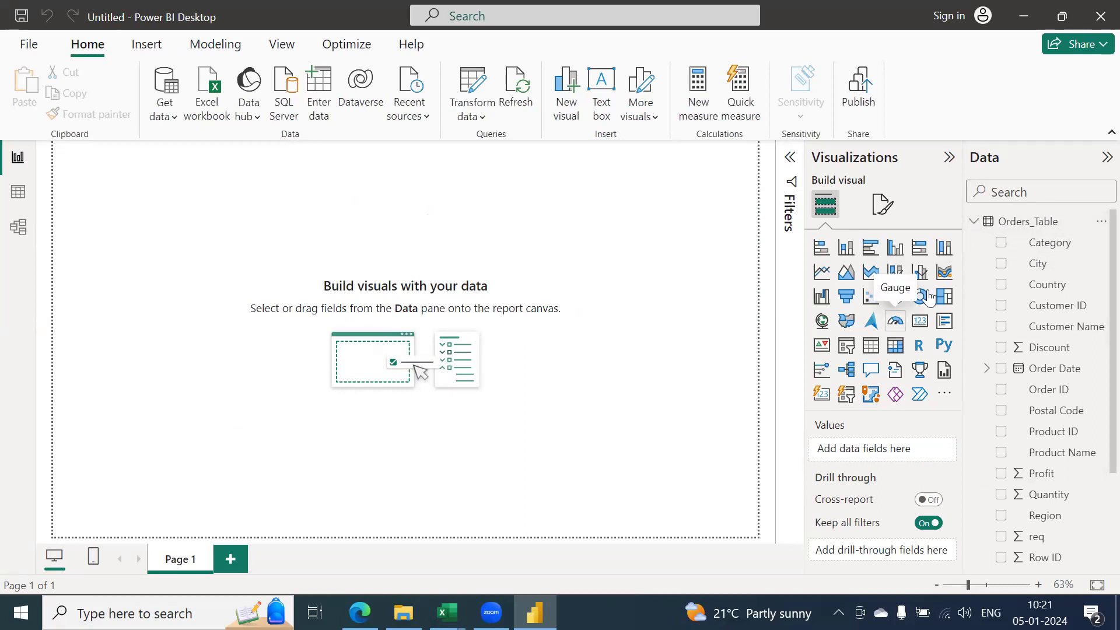
pyautogui.click(846, 248)
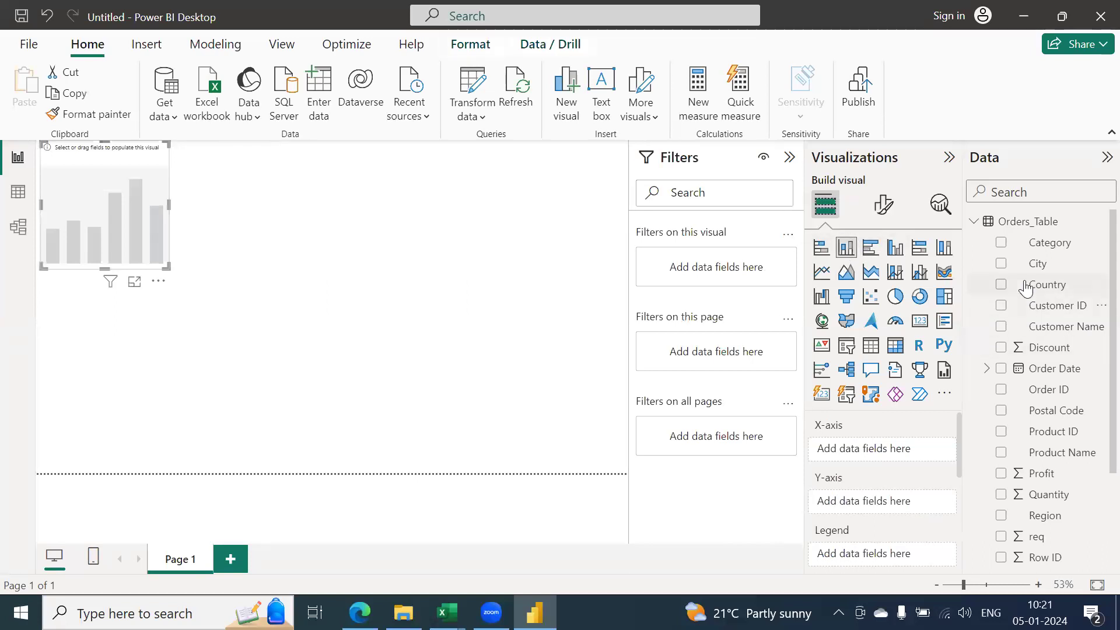
pyautogui.click(1002, 245)
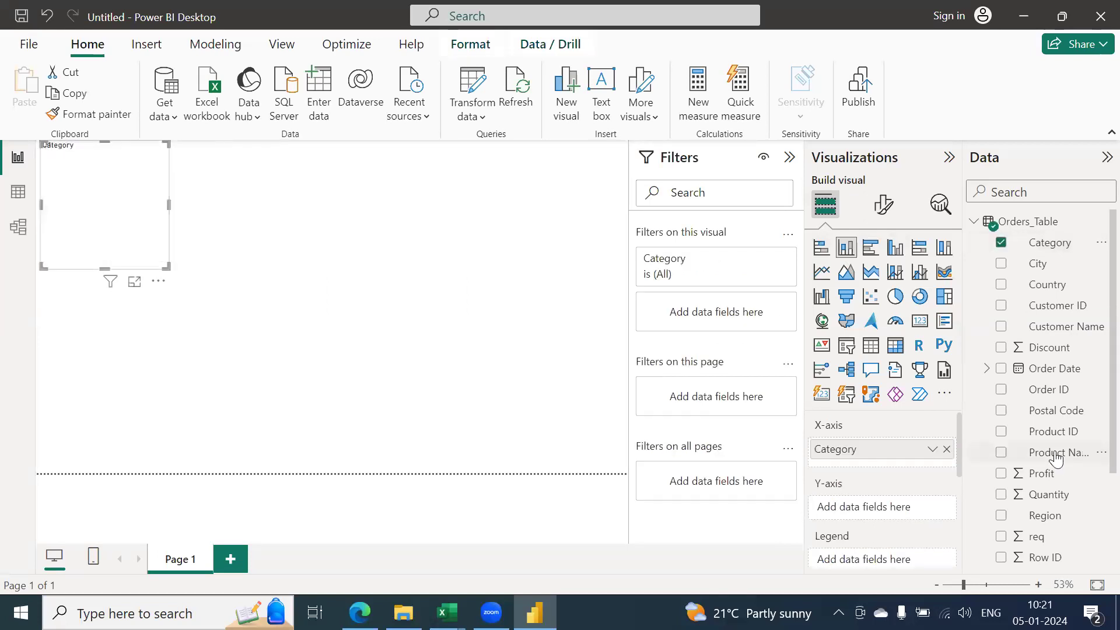
pyautogui.scroll(-2, 1052, 457)
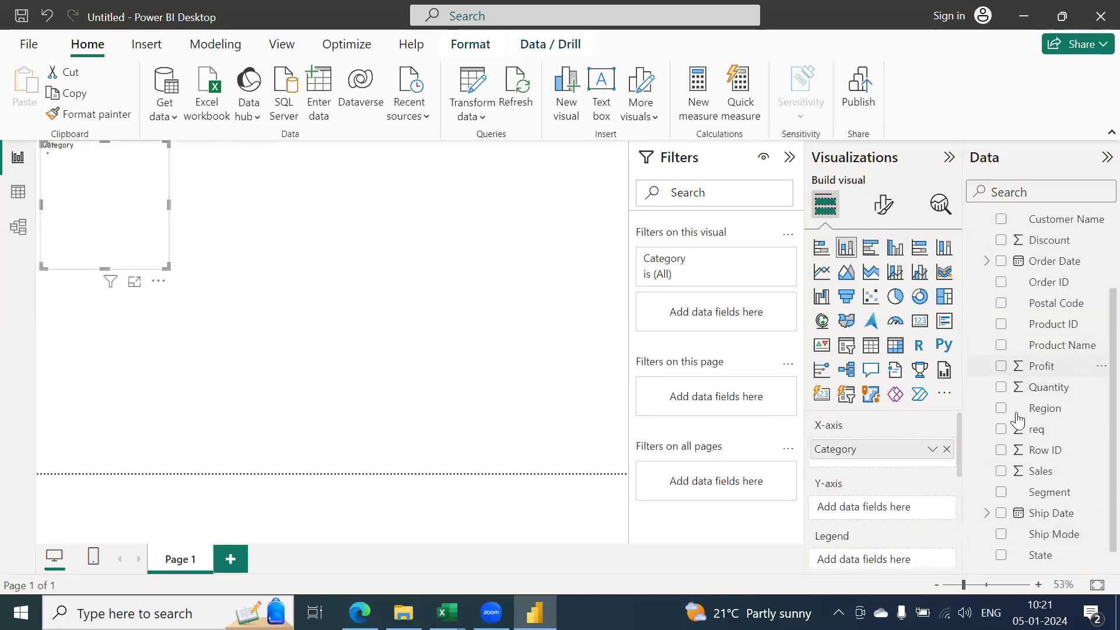
pyautogui.click(1002, 365)
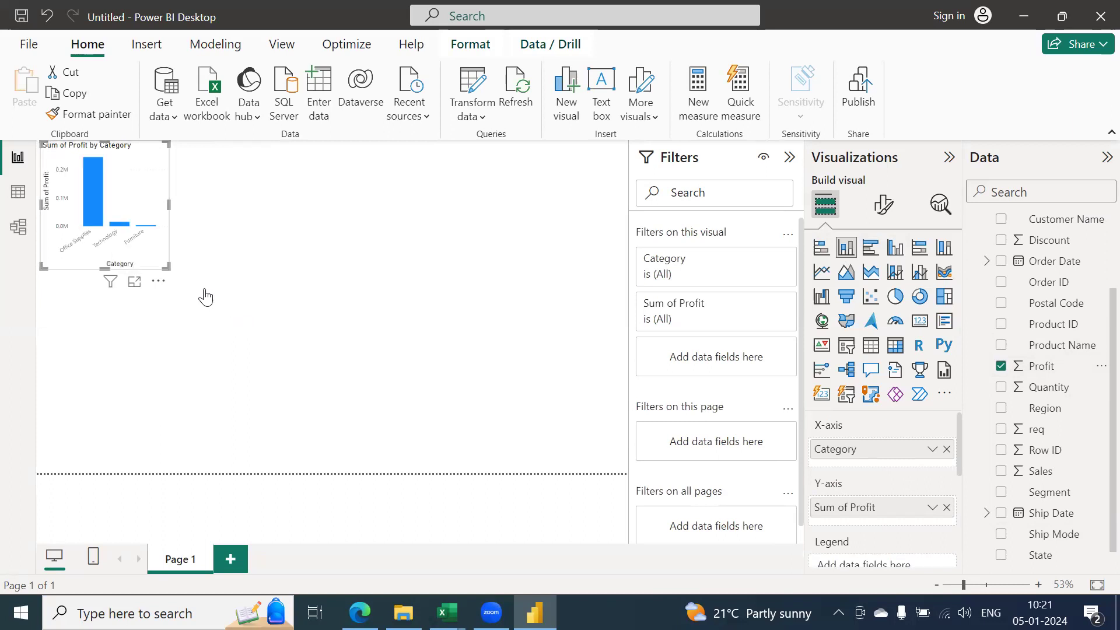
pyautogui.moveTo(167, 267); pyautogui.dragTo(578, 387)
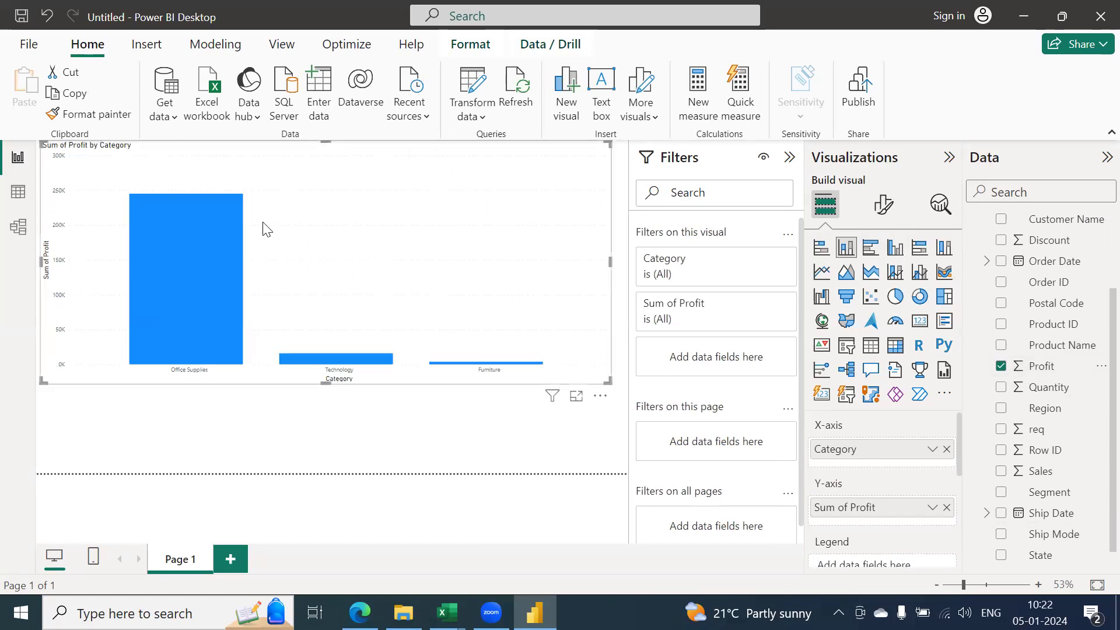
# Step: Review the column chart's bars, its available Orders_Table fields and its field wells from X-axis to Tooltips, and deselect the chart
pyautogui.moveTo(225, 291)
pyautogui.moveTo(187, 272)
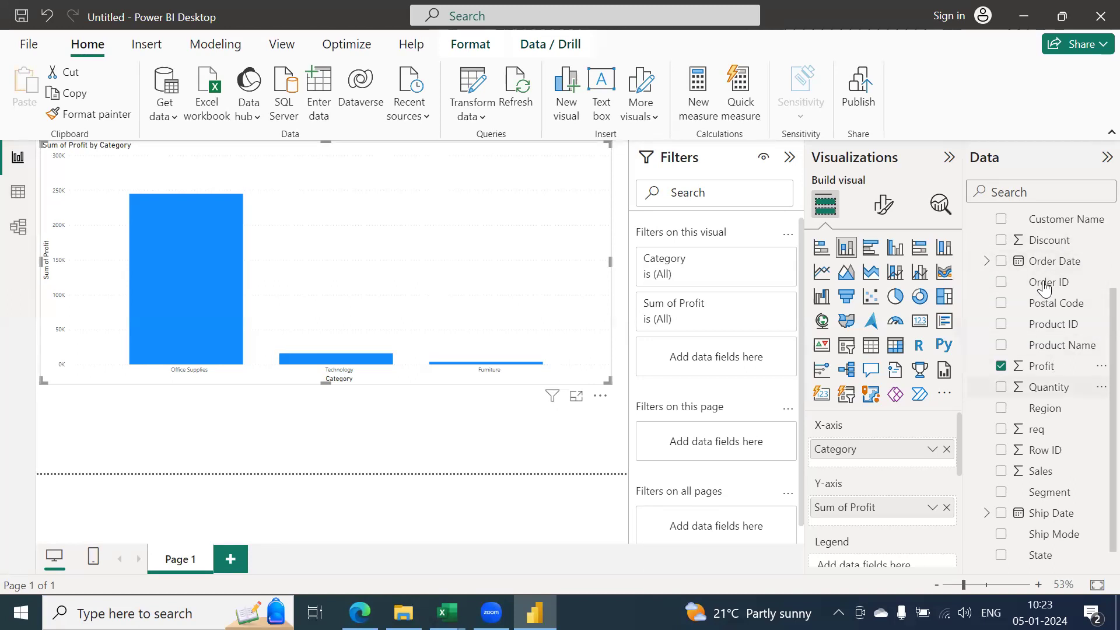
pyautogui.scroll(3, 1044, 285)
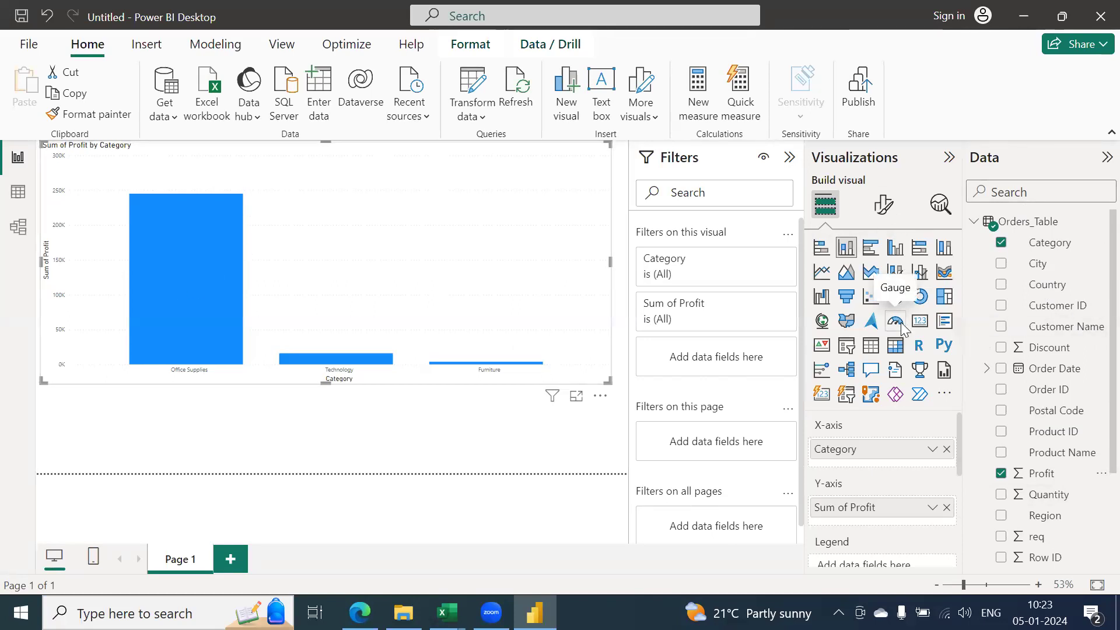
pyautogui.scroll(-1, 854, 478)
pyautogui.scroll(-3, 865, 464)
pyautogui.scroll(2, 864, 466)
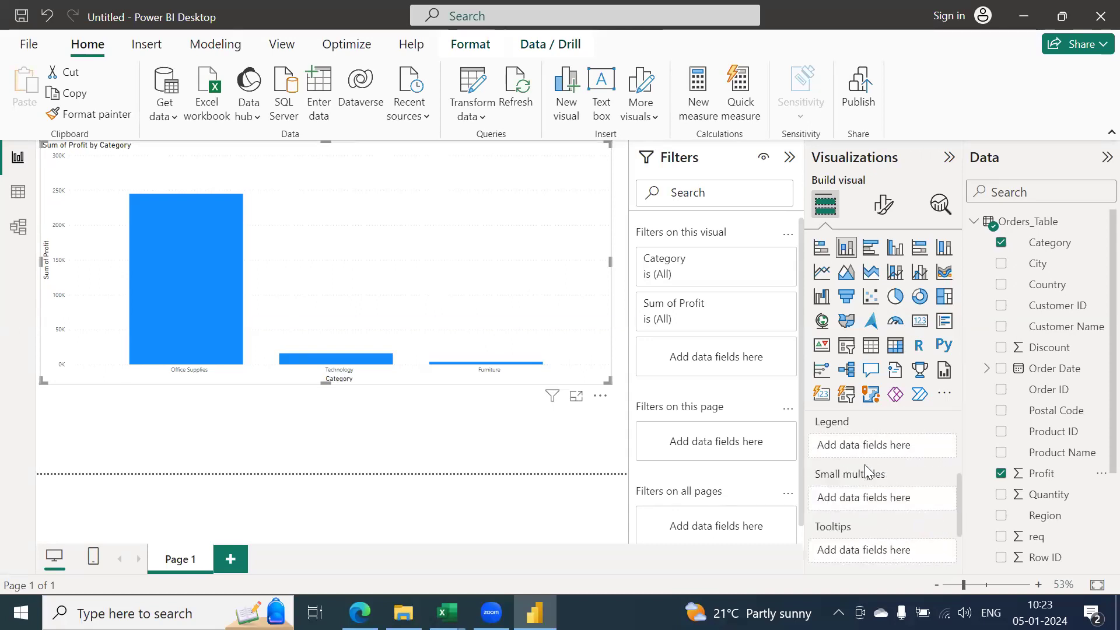
pyautogui.scroll(2, 866, 471)
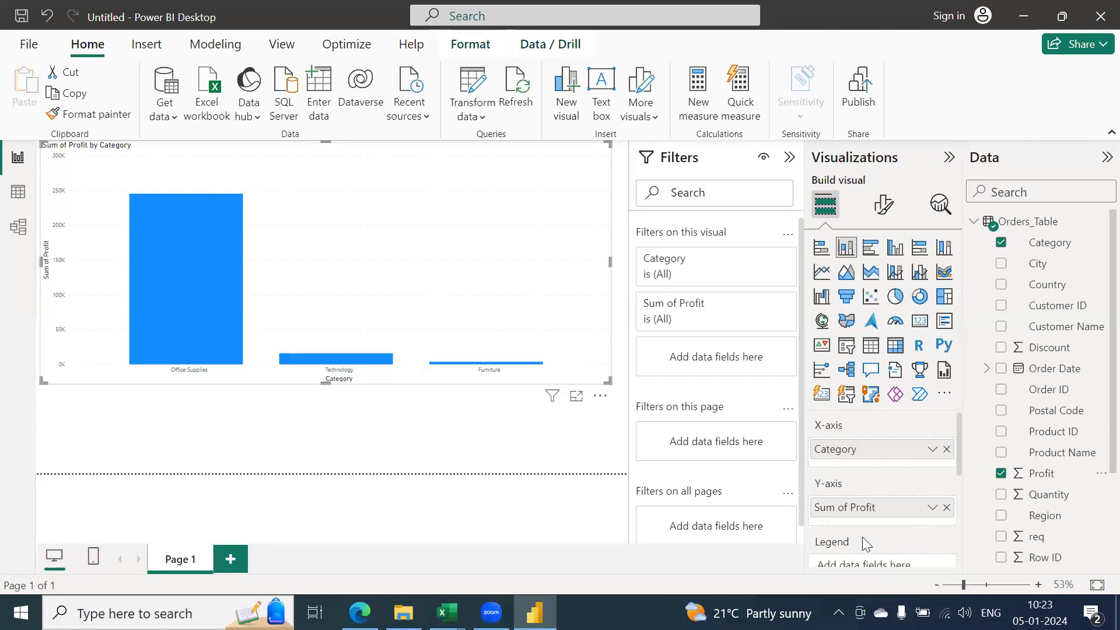
pyautogui.moveTo(846, 439); pyautogui.dragTo(803, 512)
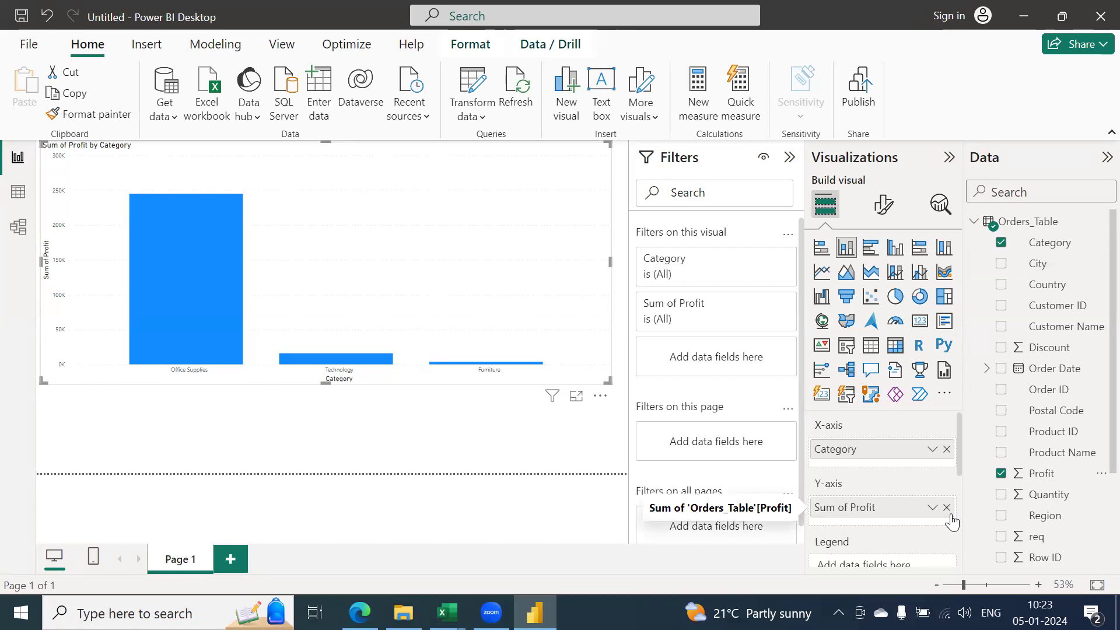
pyautogui.click(519, 477)
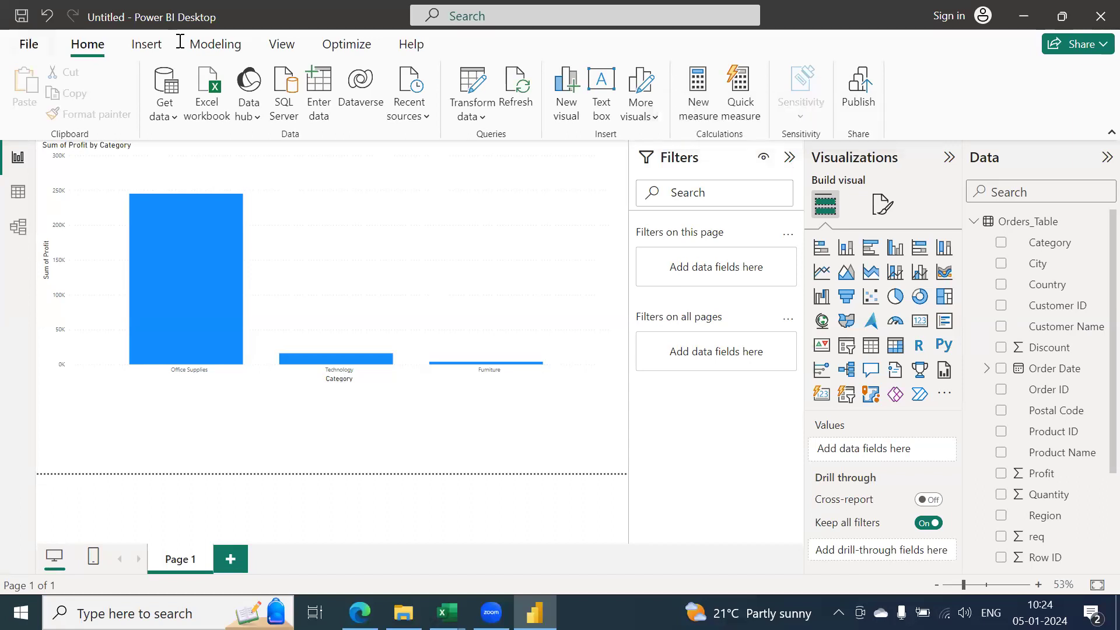
# Step: Examine the category and profit tooltips of the Office Supplies and Technology bars
pyautogui.moveTo(204, 287)
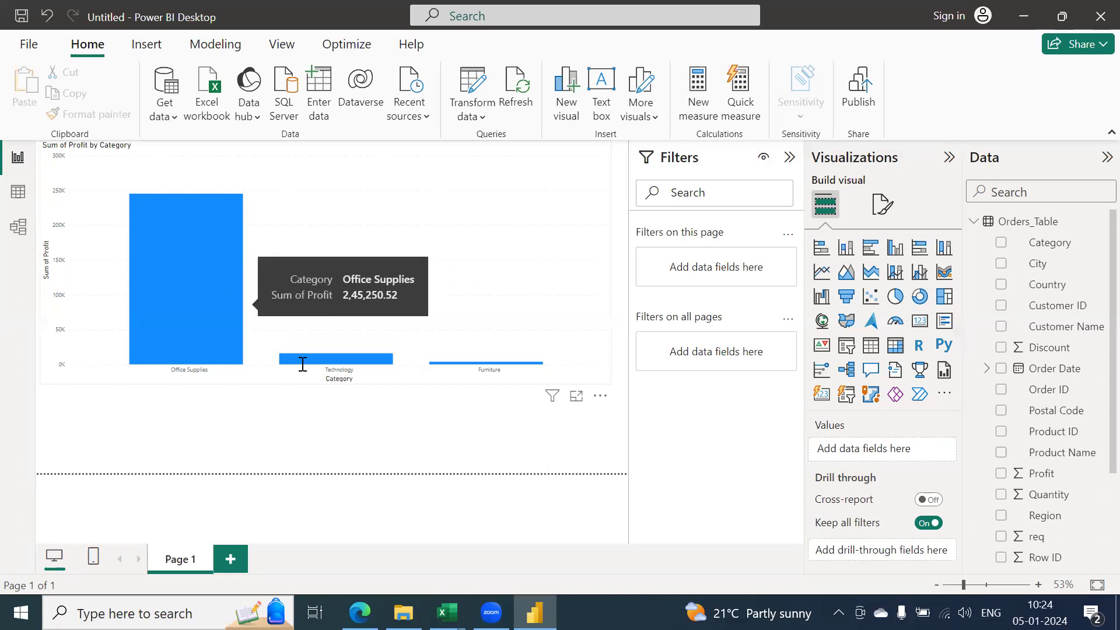
pyautogui.moveTo(307, 359)
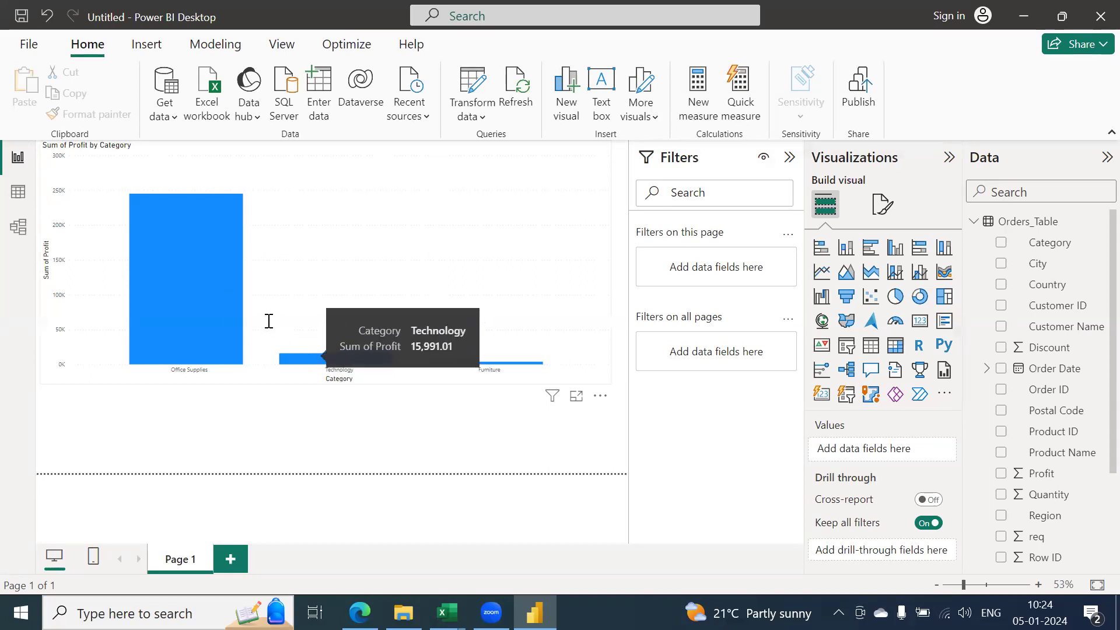
pyautogui.moveTo(213, 267)
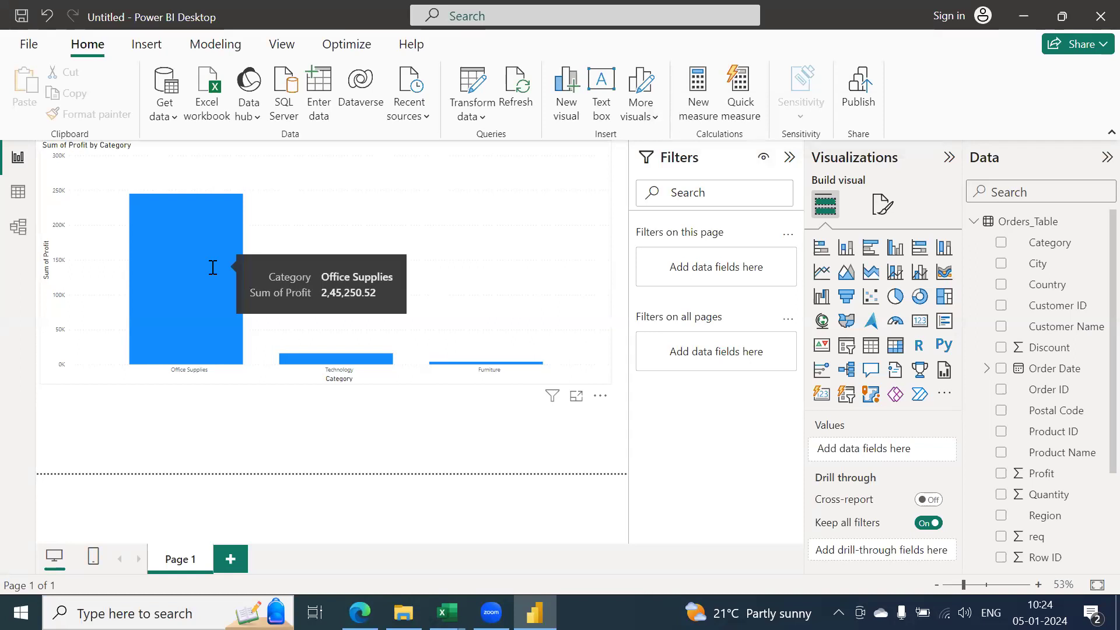
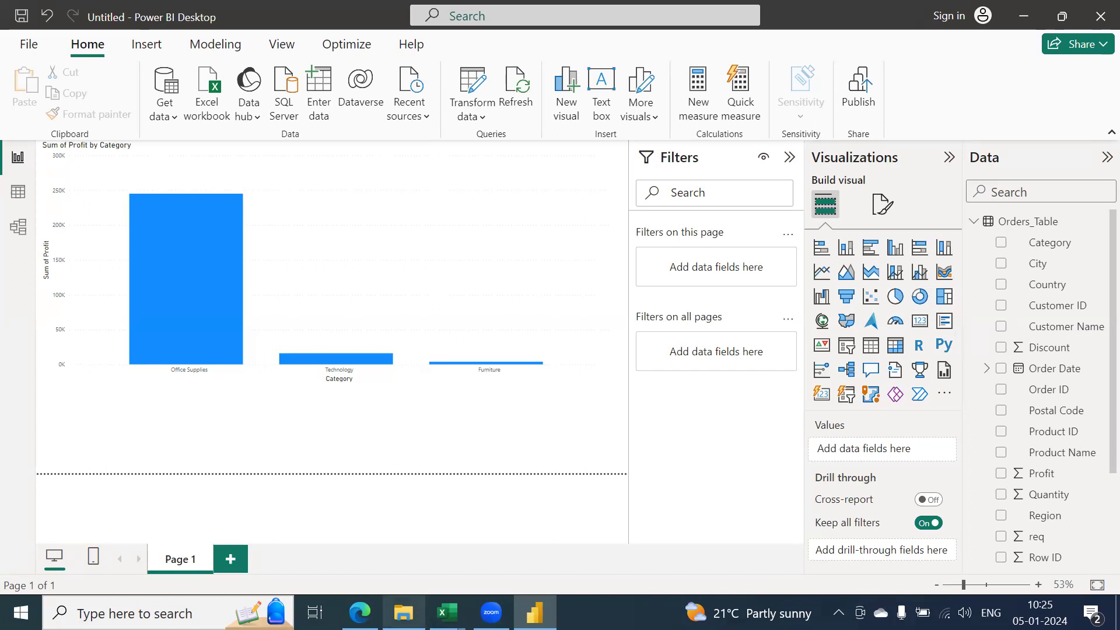
# Step: Switch to File Explorer, return from the 03 Power BI folder to the Intro folder, and minimize the window to reveal the desktop
pyautogui.click(403, 612)
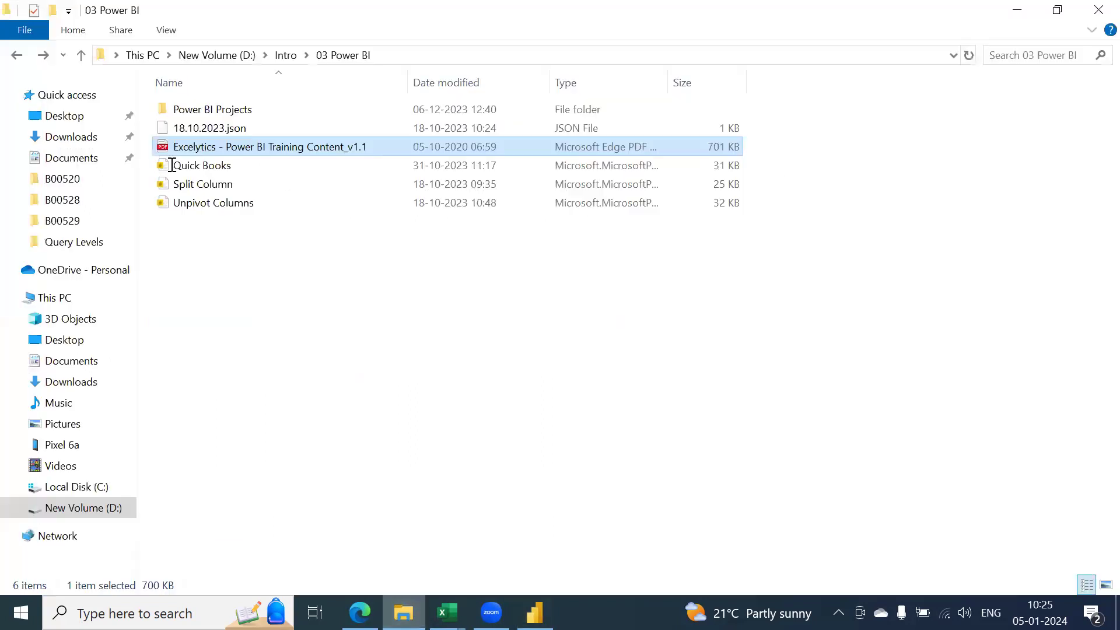
pyautogui.click(17, 55)
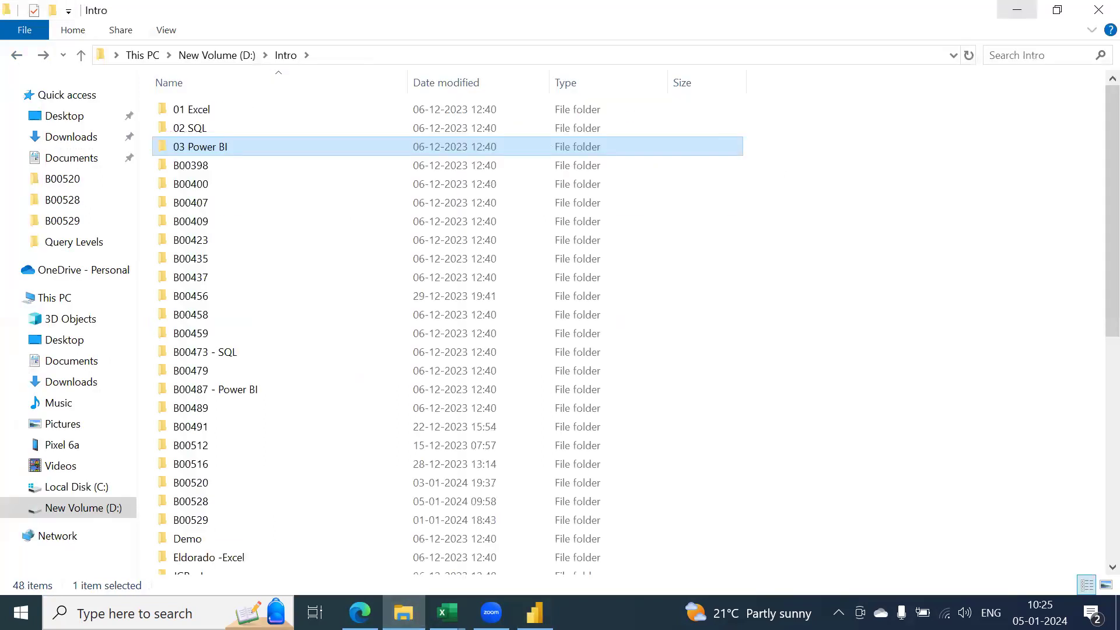
pyautogui.click(1017, 10)
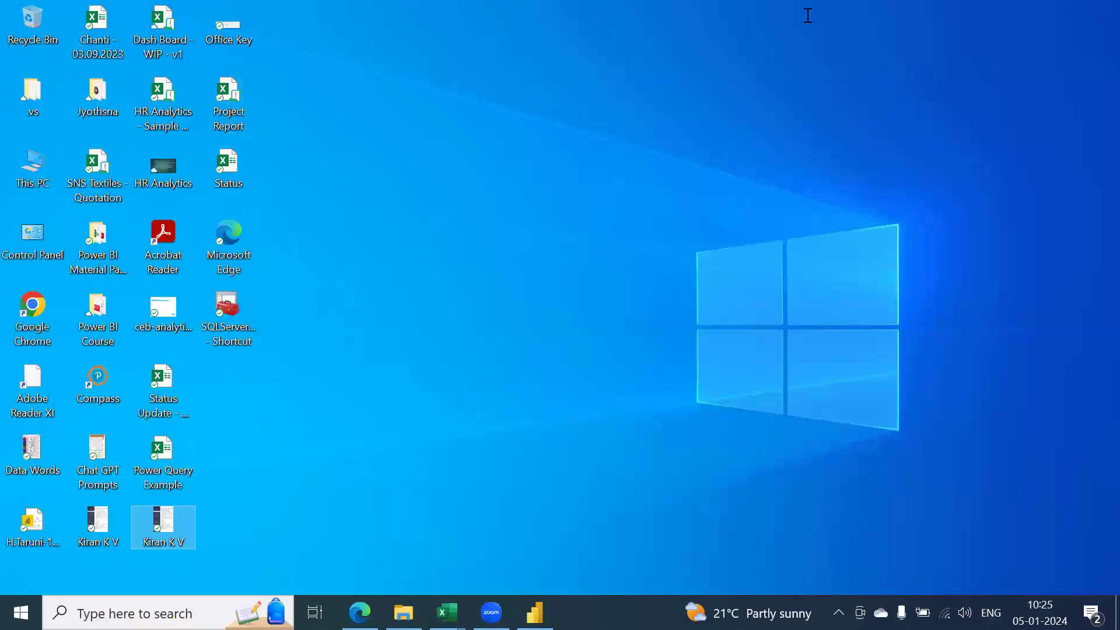
# Step: Open the Excel Vs Power BI workbook from the Power BI Material Package_v1.2 folder on the desktop
pyautogui.doubleClick(99, 327)
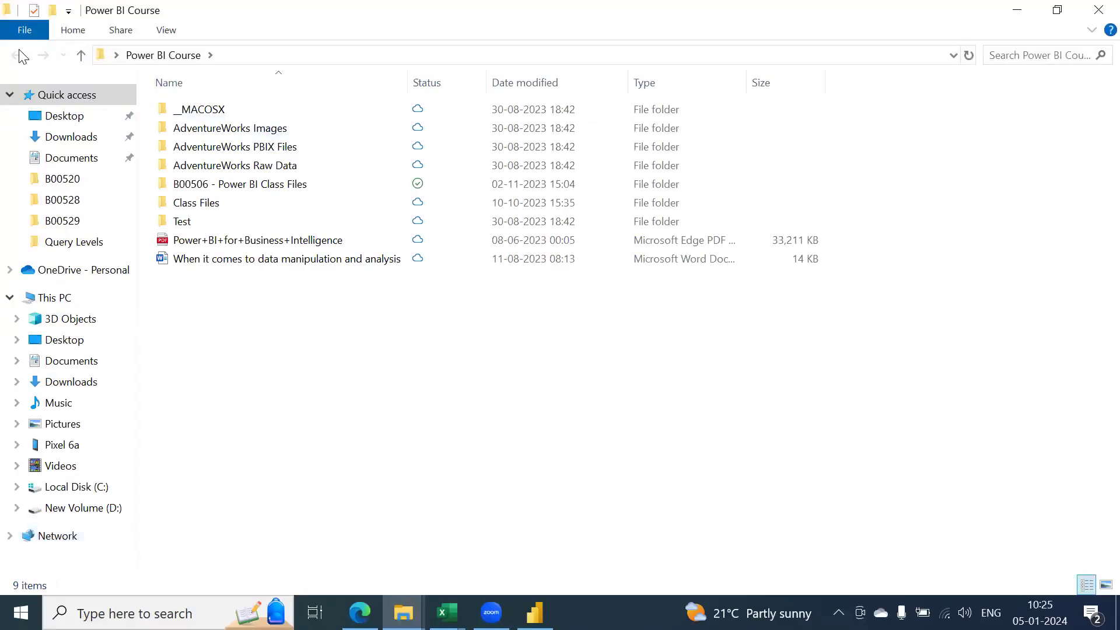
pyautogui.click(1099, 10)
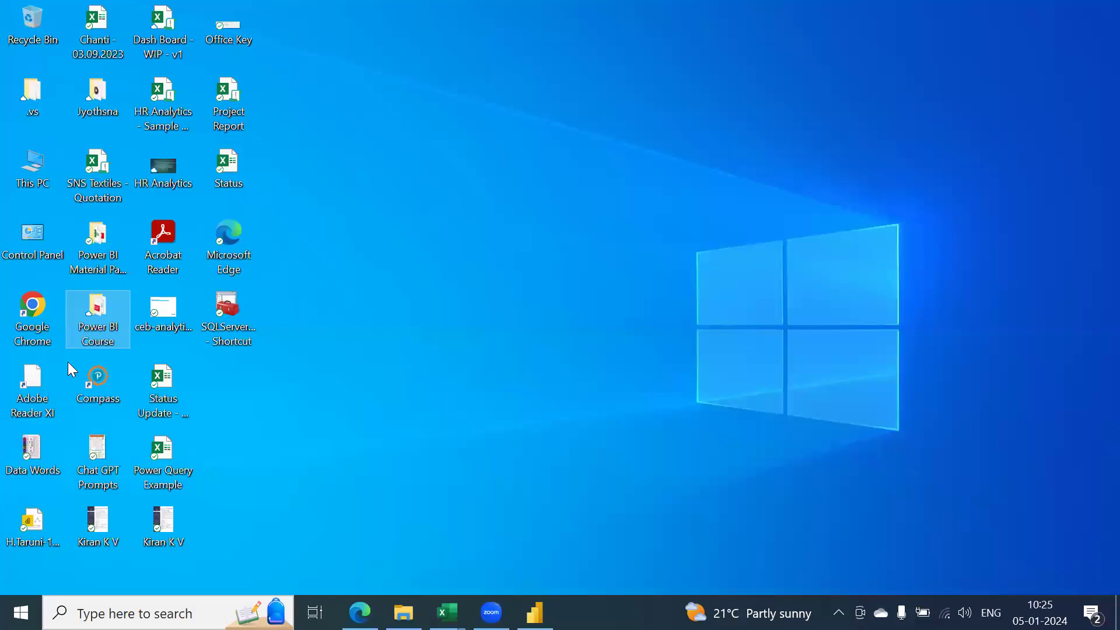
pyautogui.click(113, 267)
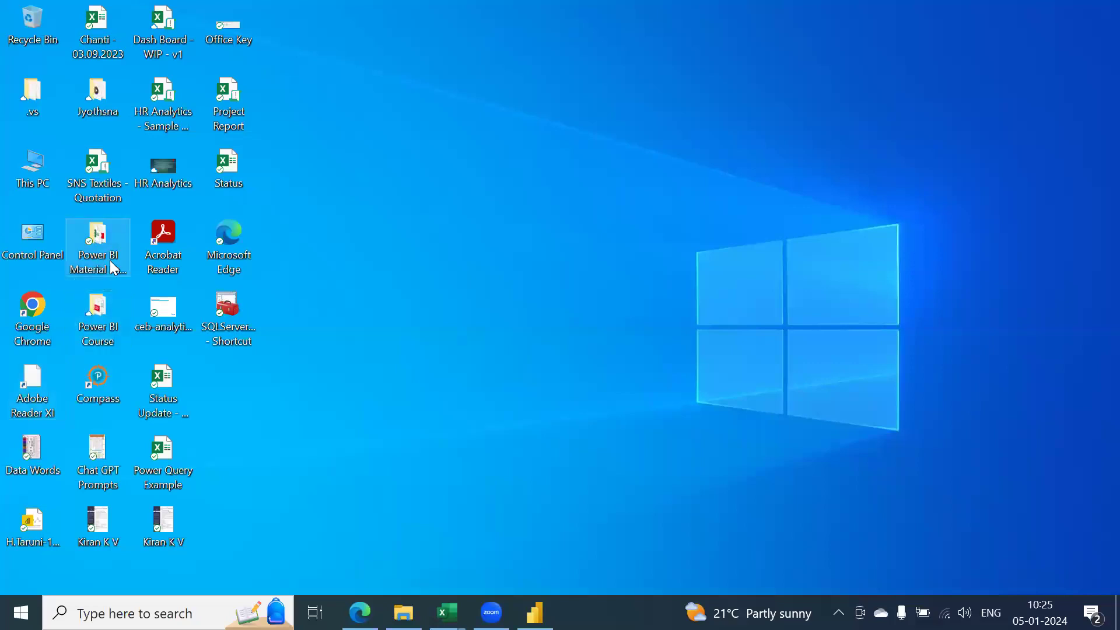
pyautogui.doubleClick(114, 268)
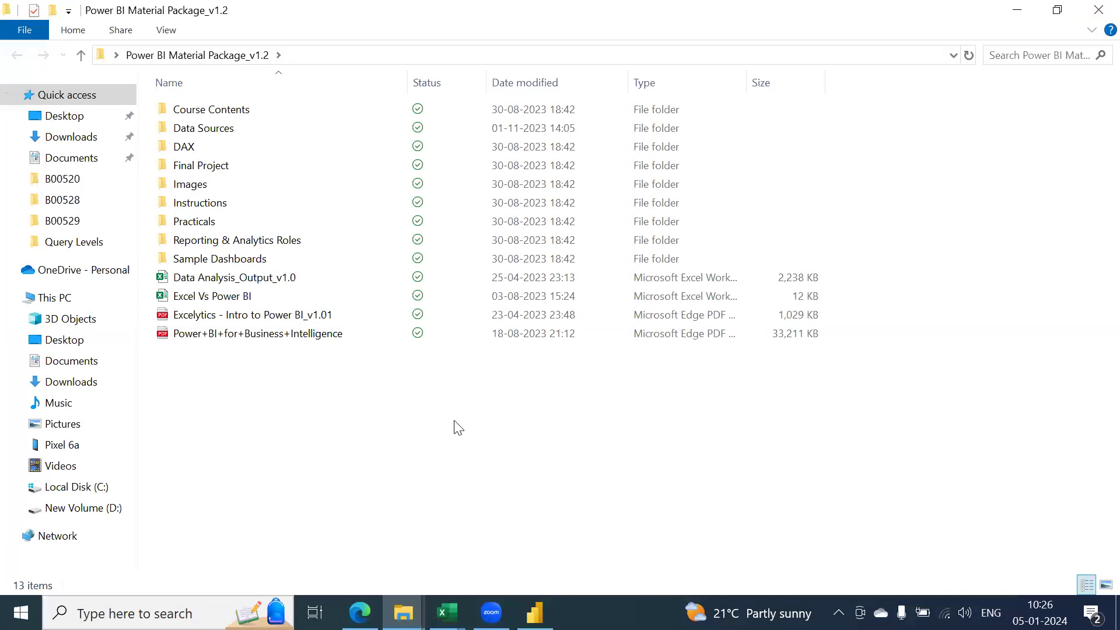
pyautogui.doubleClick(233, 298)
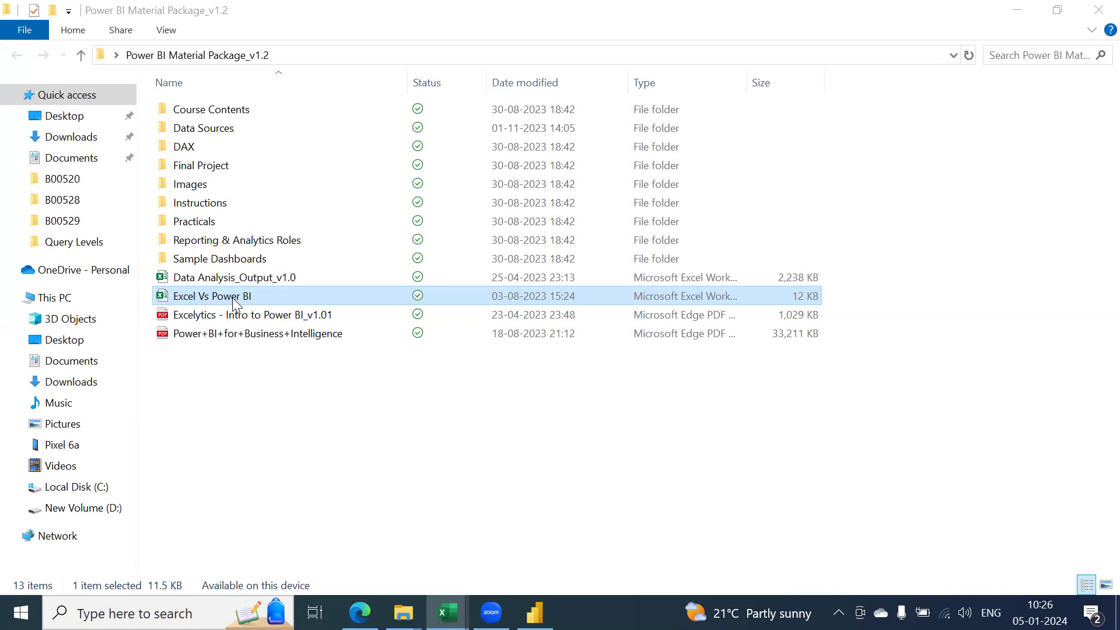
pyautogui.doubleClick(233, 298)
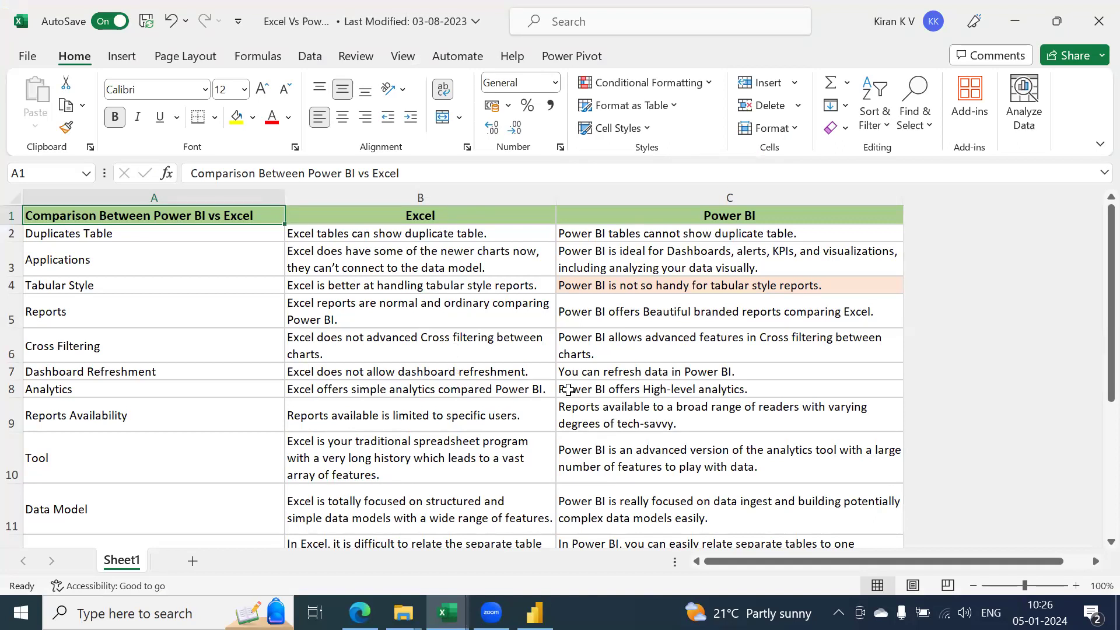
# Step: Review the Excel and Power BI comparison table from Duplicates Table down to Popularity and return to its header row
pyautogui.scroll(-1, 568, 389)
pyautogui.scroll(1, 478, 358)
pyautogui.scroll(-3, 411, 371)
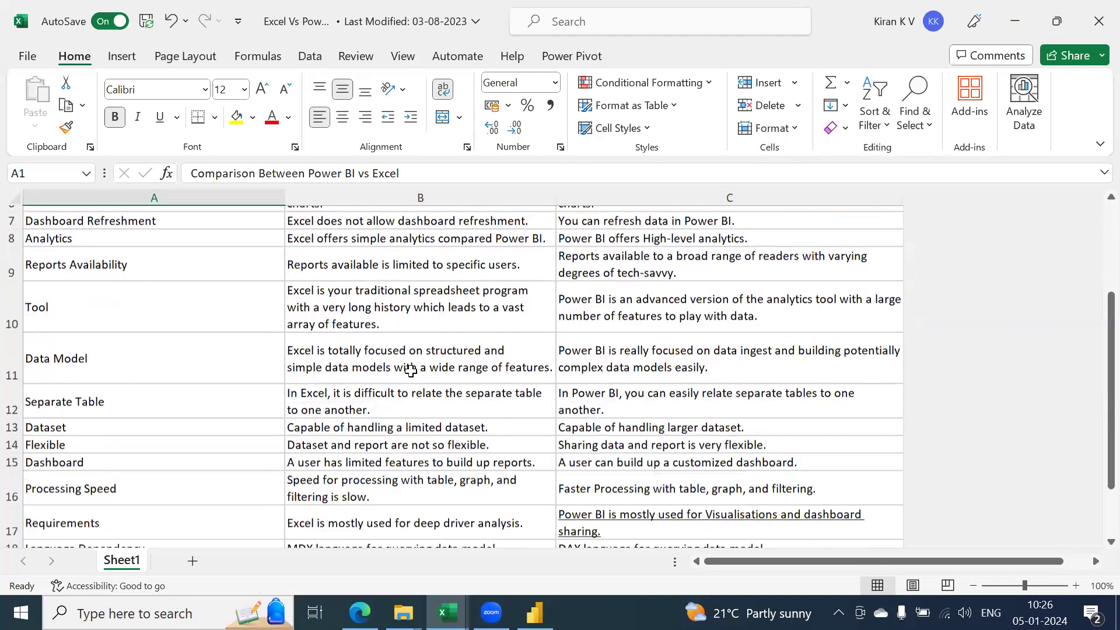
pyautogui.scroll(-2, 411, 409)
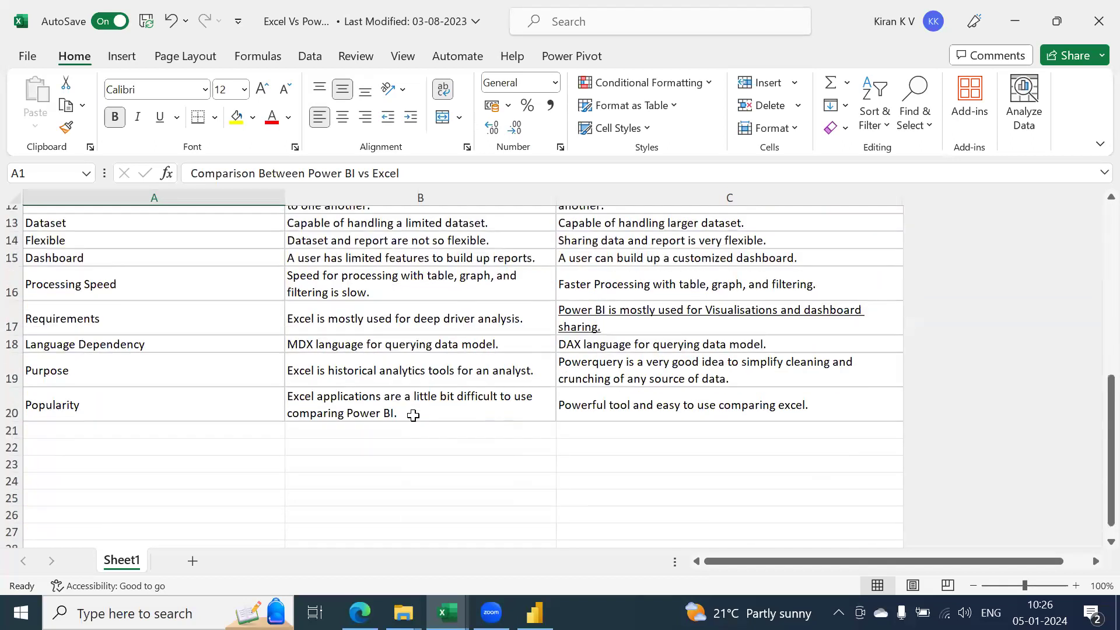
pyautogui.scroll(3, 413, 416)
pyautogui.scroll(2, 413, 416)
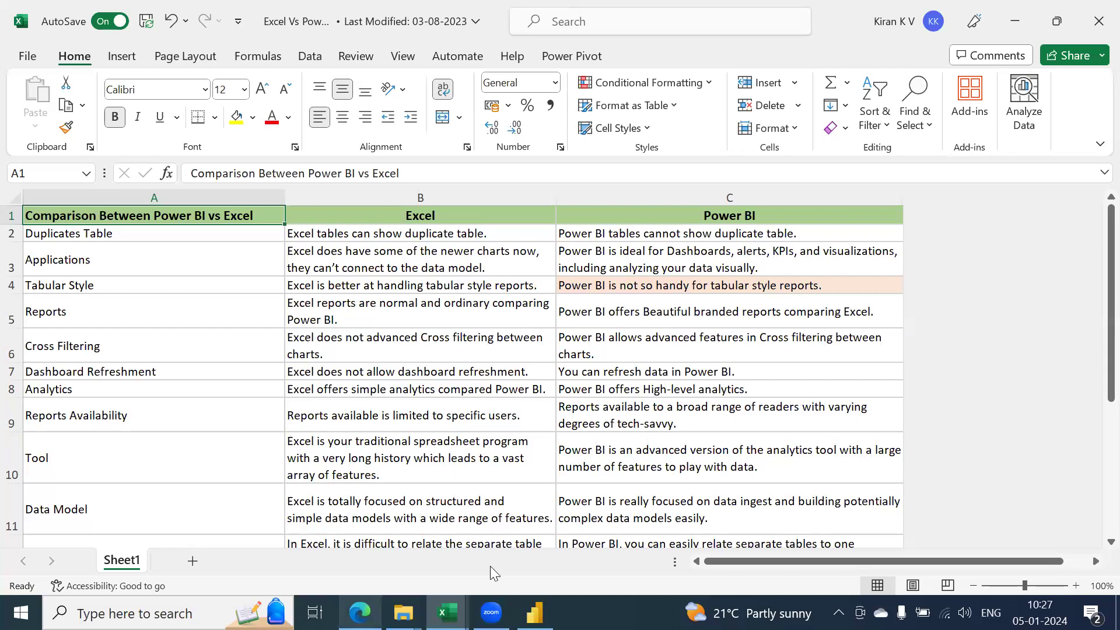
# Step: Switch to Power BI Desktop, view the Save as locations, return to the report page and minimize the window
pyautogui.click(534, 612)
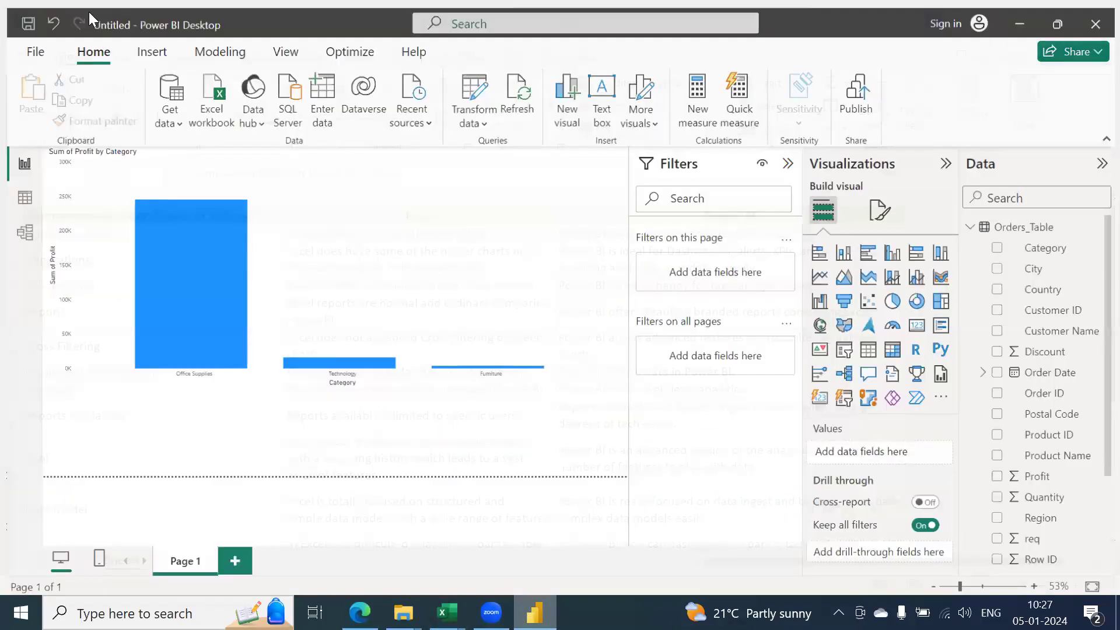
pyautogui.click(34, 52)
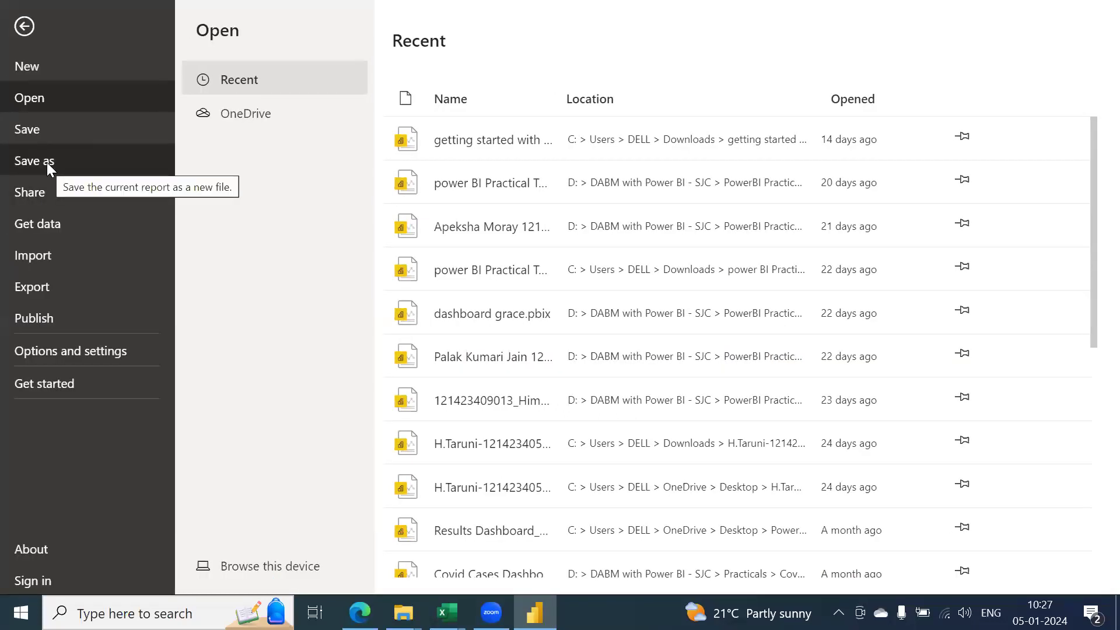
pyautogui.click(49, 166)
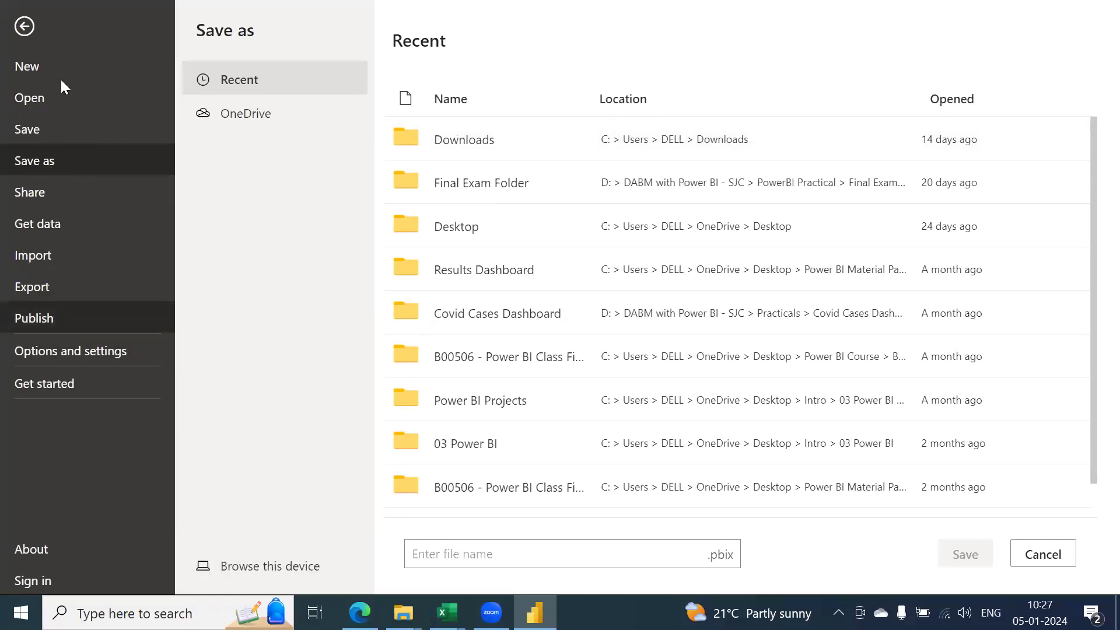
pyautogui.click(26, 20)
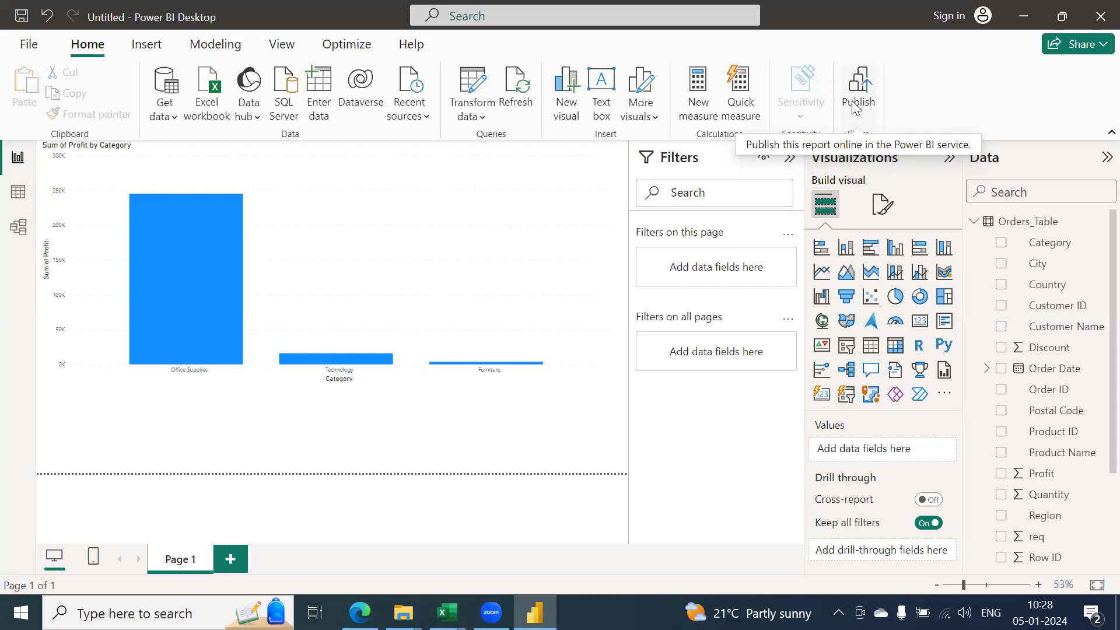
pyautogui.click(1021, 24)
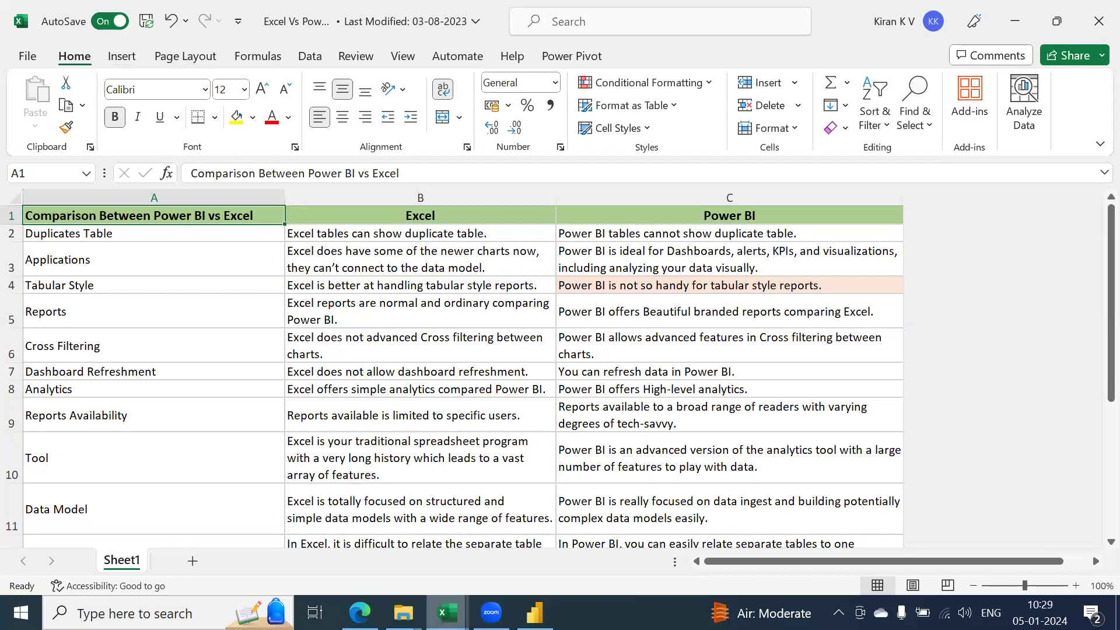
# Step: Switch to the Book1 workbook in Excel and enter "Tableau" in cell D7 and "Power BI" in cell E7
pyautogui.moveTo(447, 613)
pyautogui.click(202, 569)
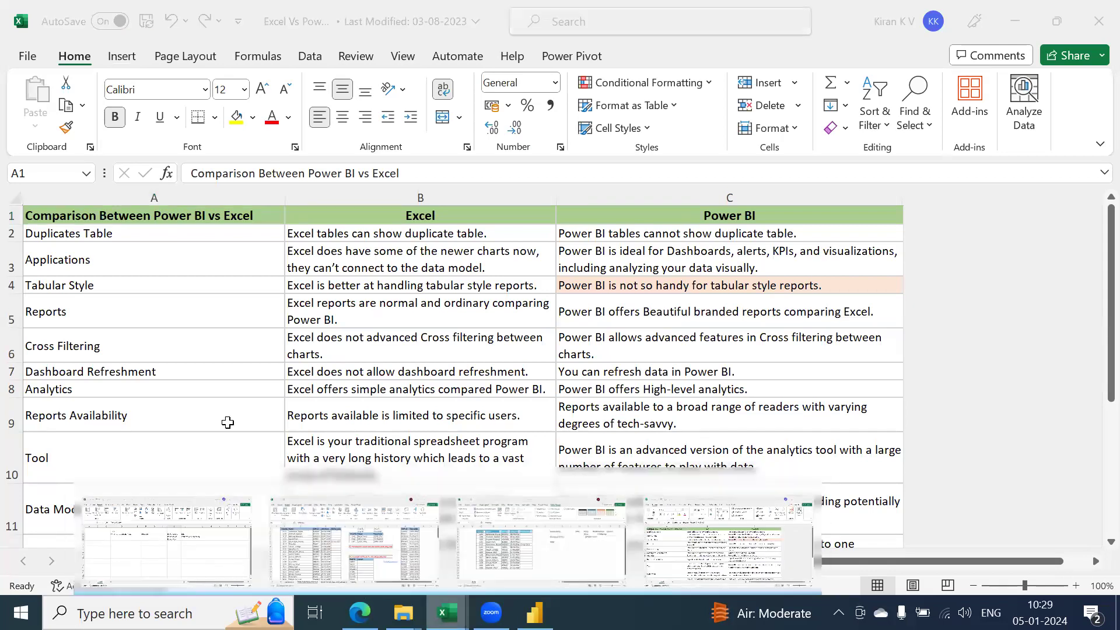
pyautogui.click(275, 317)
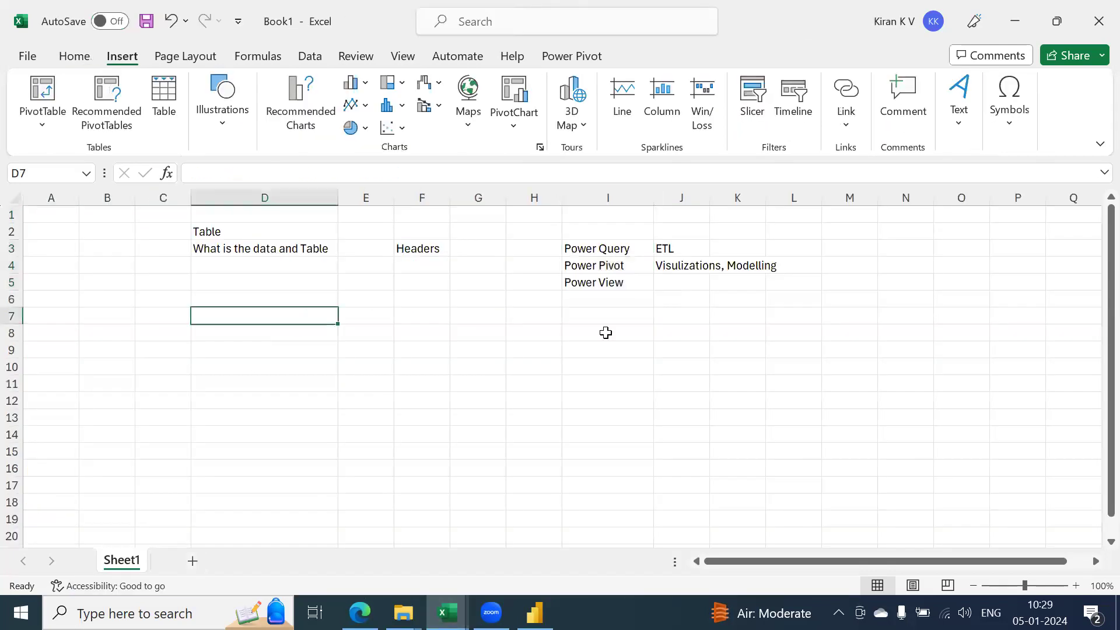
pyautogui.write('Tableau')
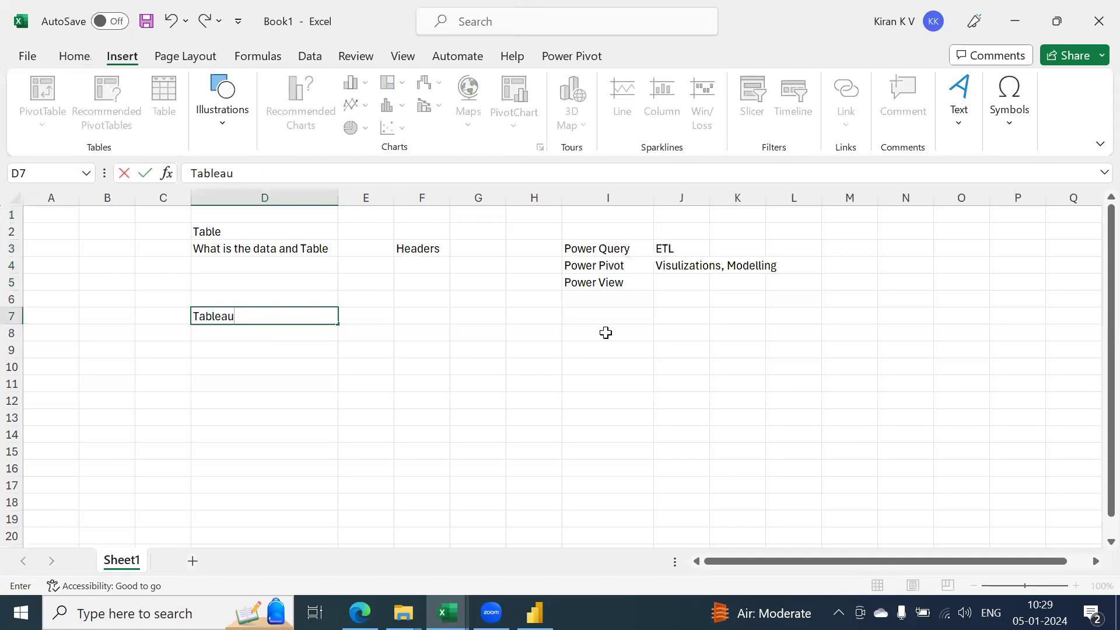
pyautogui.press('Tab')
pyautogui.write('Power BI')
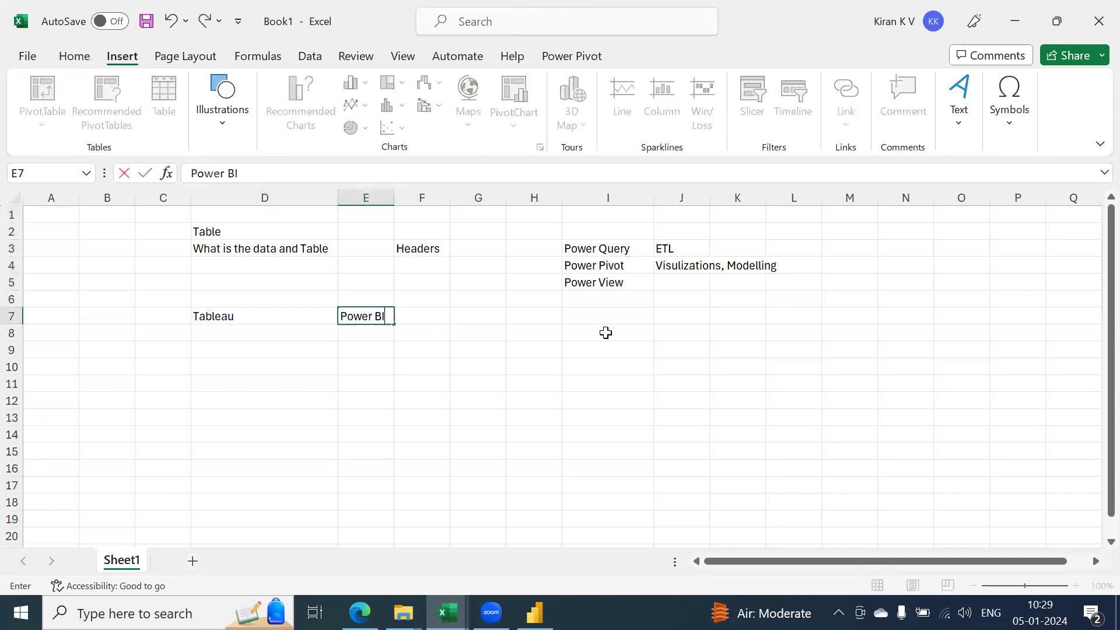
pyautogui.press('Return')
# Step: Enter "Visulization applications" in cell G7, on the same row as the Tableau and Power BI entries
pyautogui.press('Up')
pyautogui.press('Right')
pyautogui.press('Left')
pyautogui.press('Right')
pyautogui.press('Right')
pyautogui.press('Right')
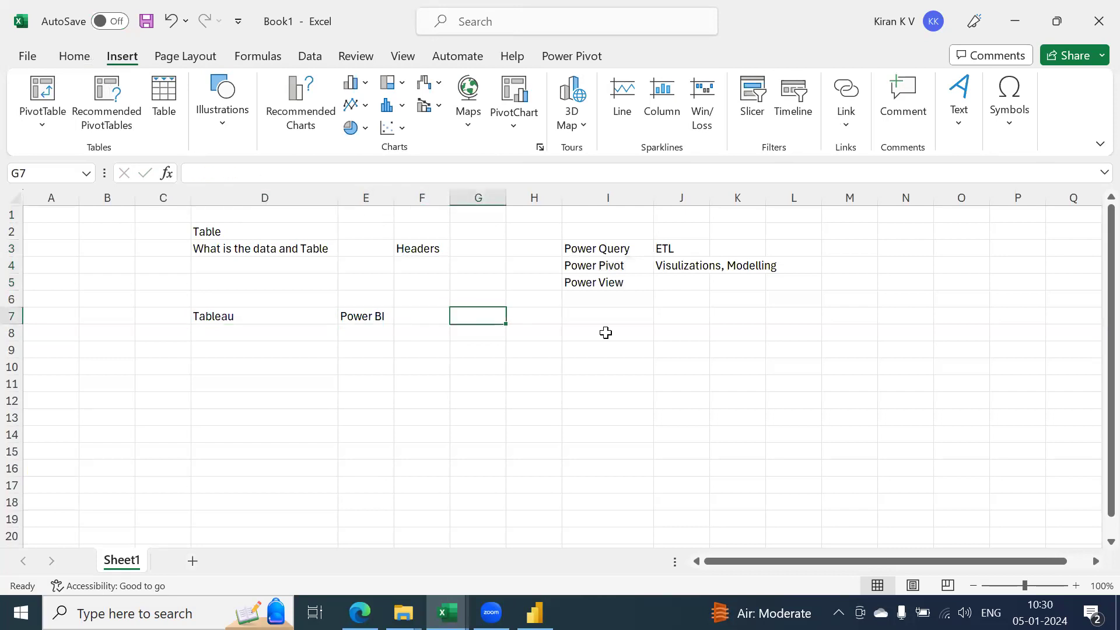
pyautogui.write('Vi')
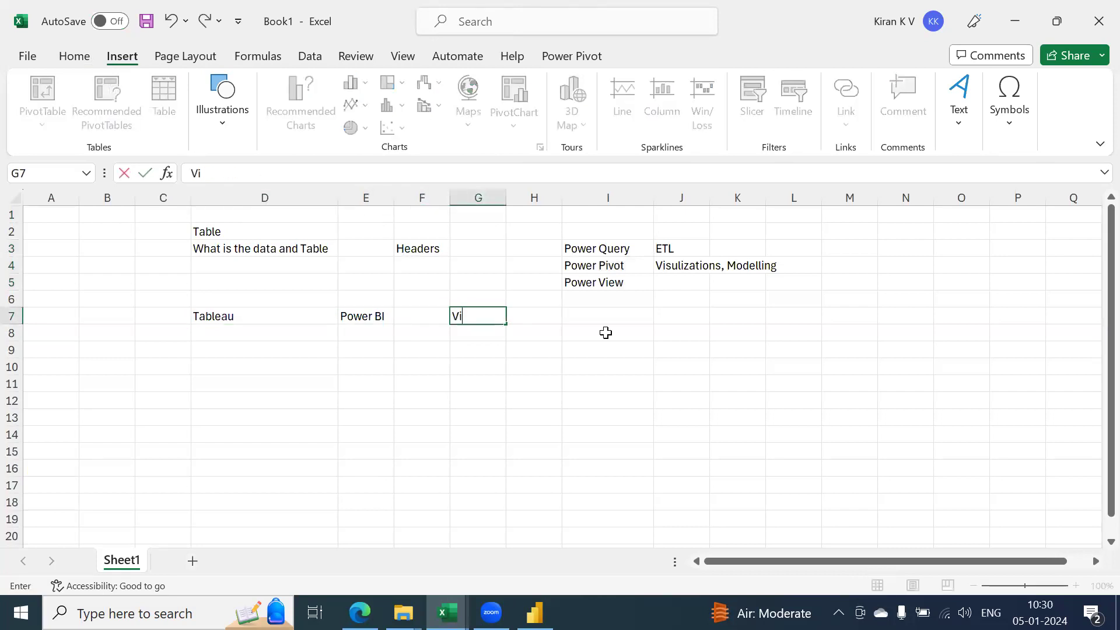
pyautogui.write('sulization ')
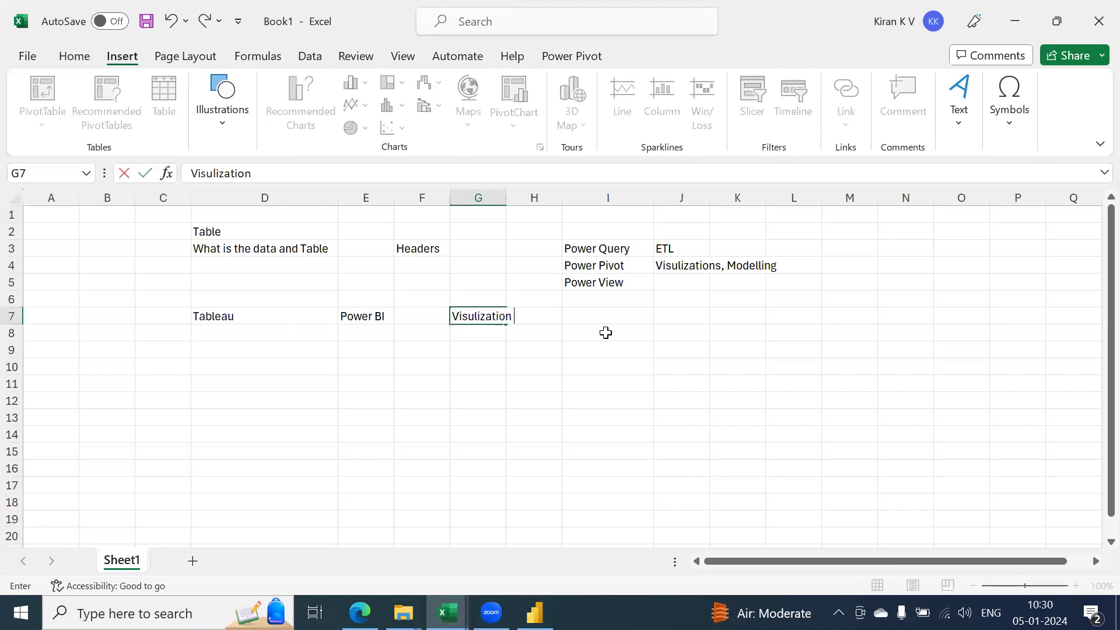
pyautogui.write('applications')
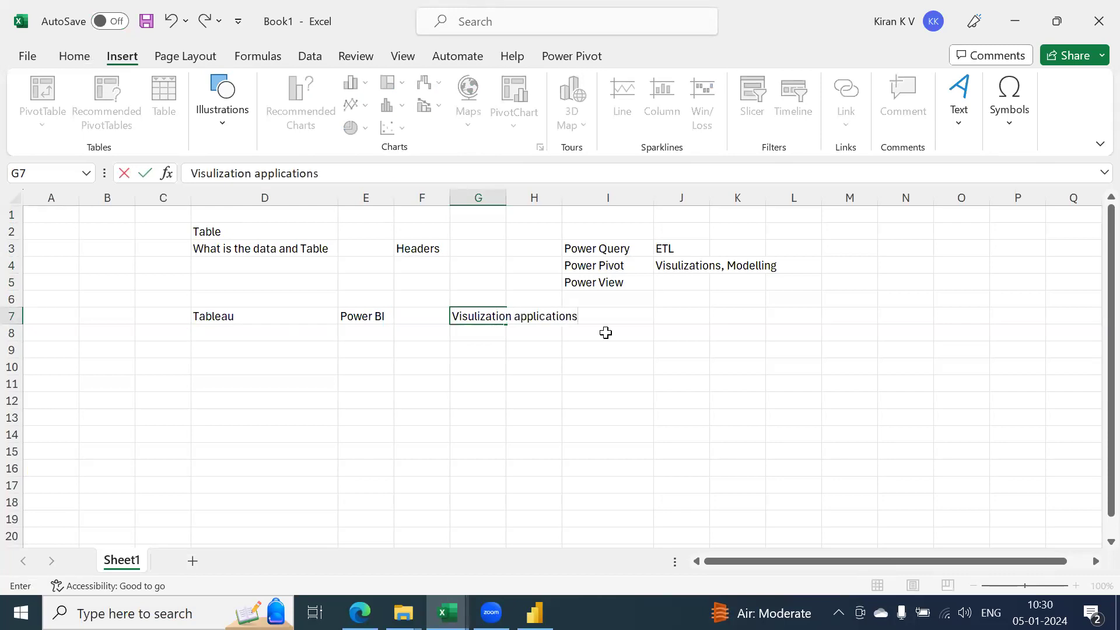
pyautogui.press('Return')
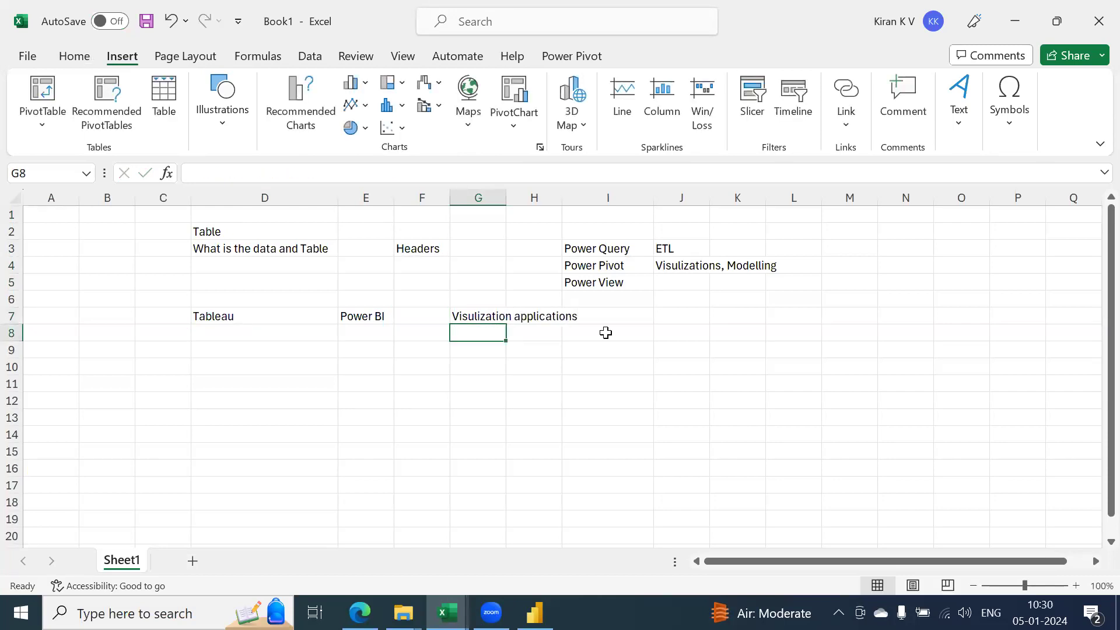
# Step: Enter "BI Tools" in cell G8 and autofit the width of column G to its text
pyautogui.write('BI')
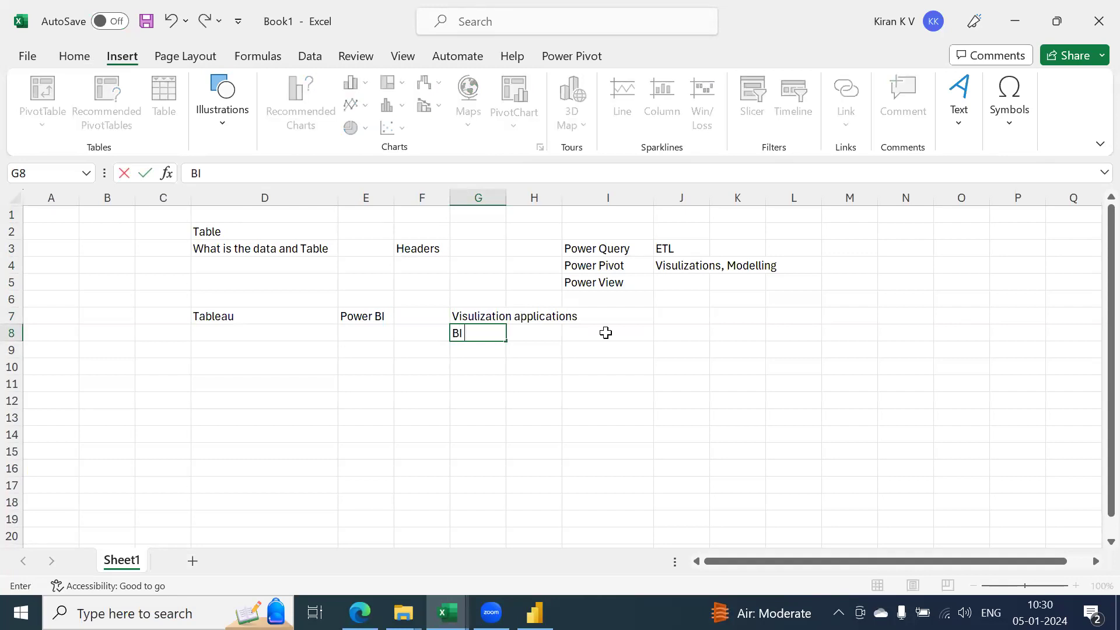
pyautogui.write(' Tools')
pyautogui.press('Return')
pyautogui.press('Up')
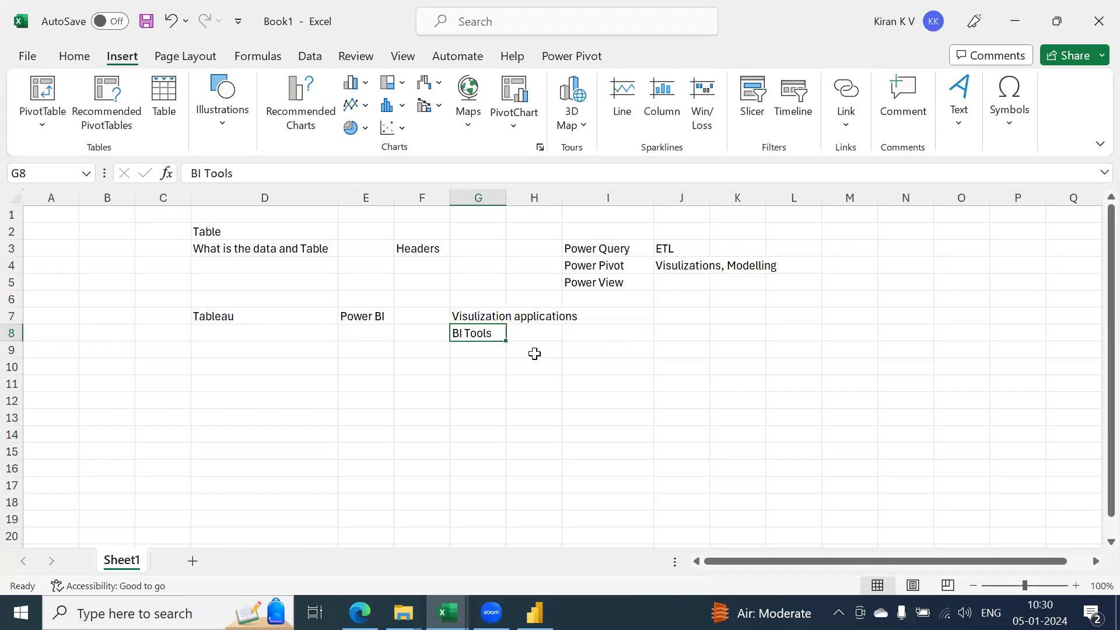
pyautogui.doubleClick(508, 191)
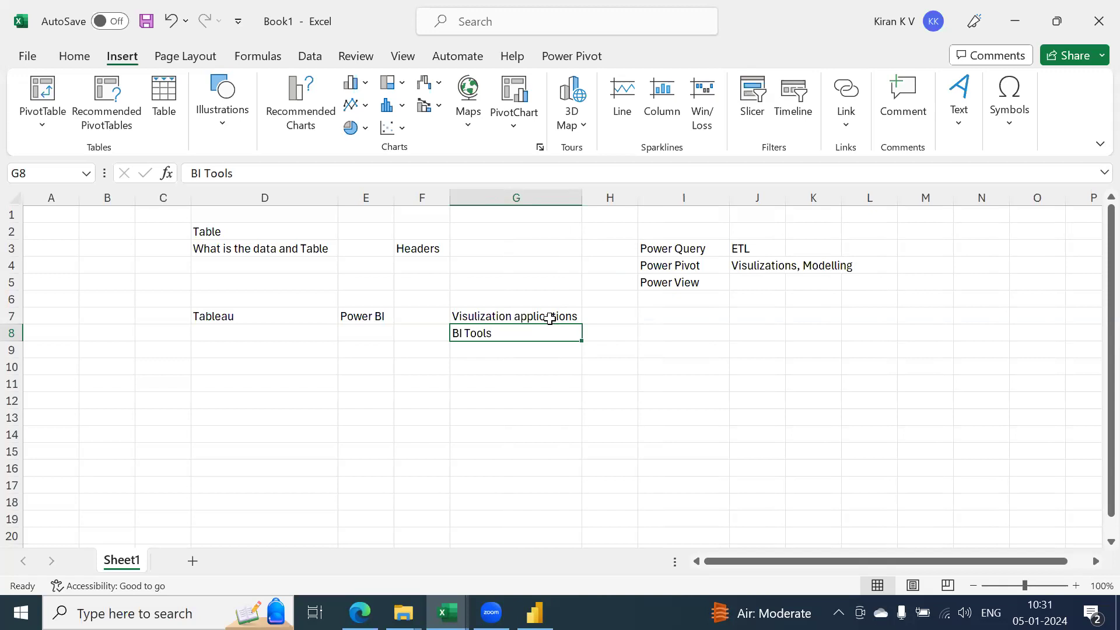
# Step: Enter "Decision making" in cell H8, beside the BI Tools entry
pyautogui.press('Down')
pyautogui.press('Up')
pyautogui.press('Up')
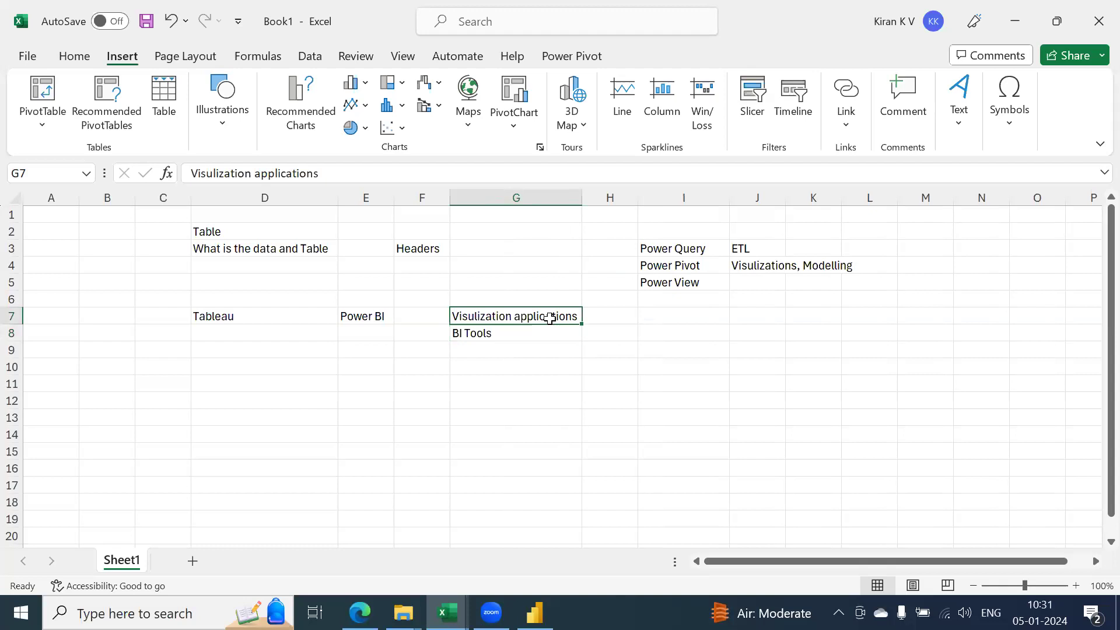
pyautogui.press('Down')
pyautogui.press('Right')
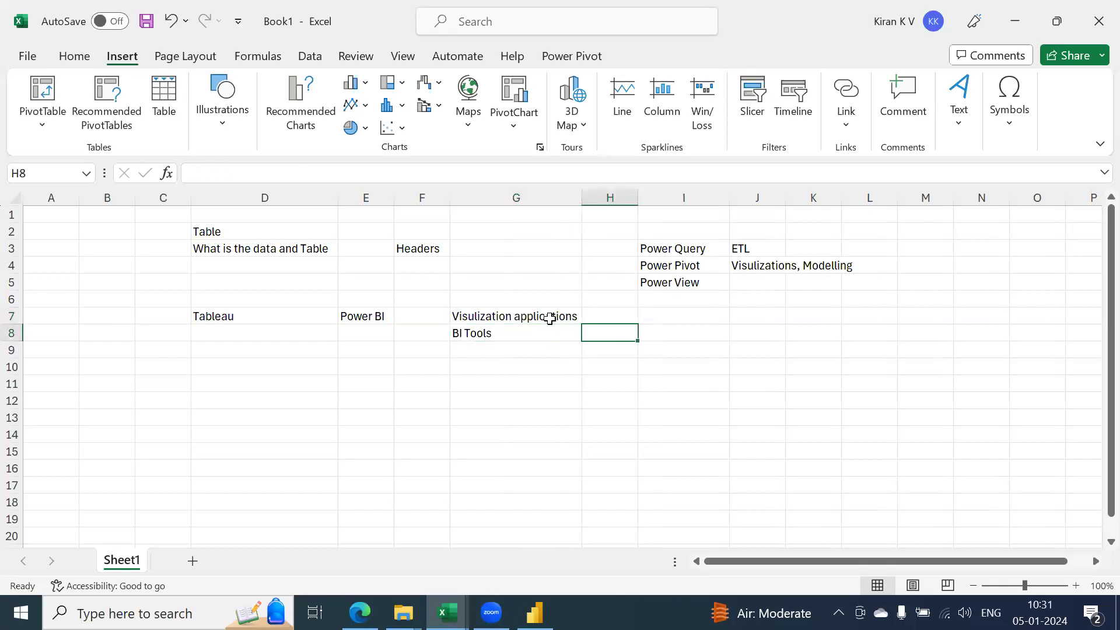
pyautogui.write('Decision making')
pyautogui.press('Return')
pyautogui.press('Up')
pyautogui.press('Up')
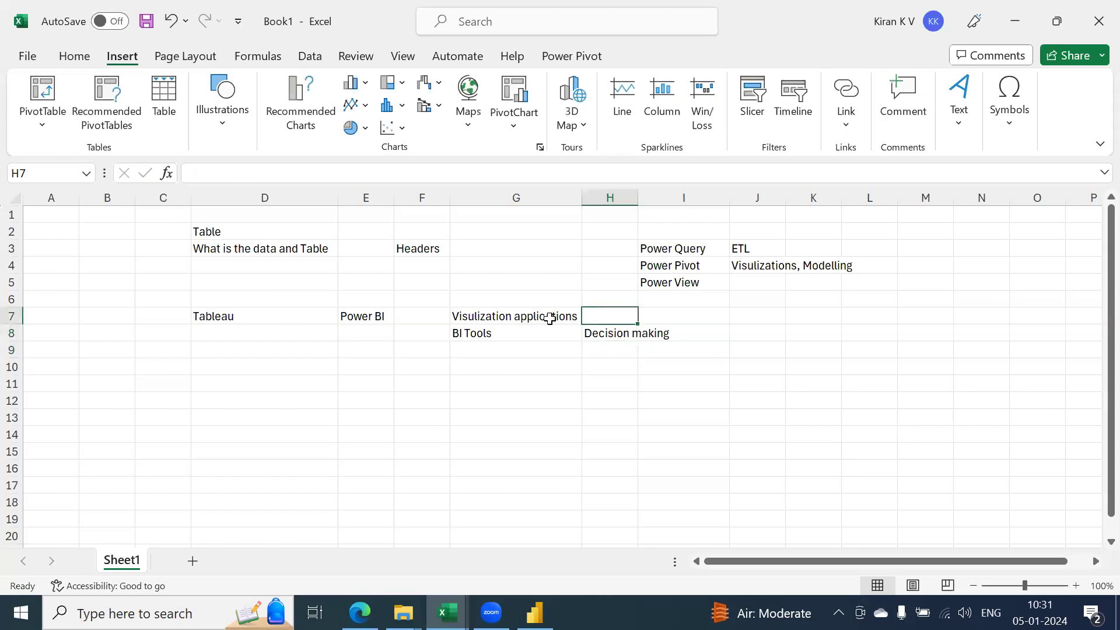
# Step: Enter "Sales Low" in cell G11, below the BI Tools entry, and select cell G7
pyautogui.click(550, 319)
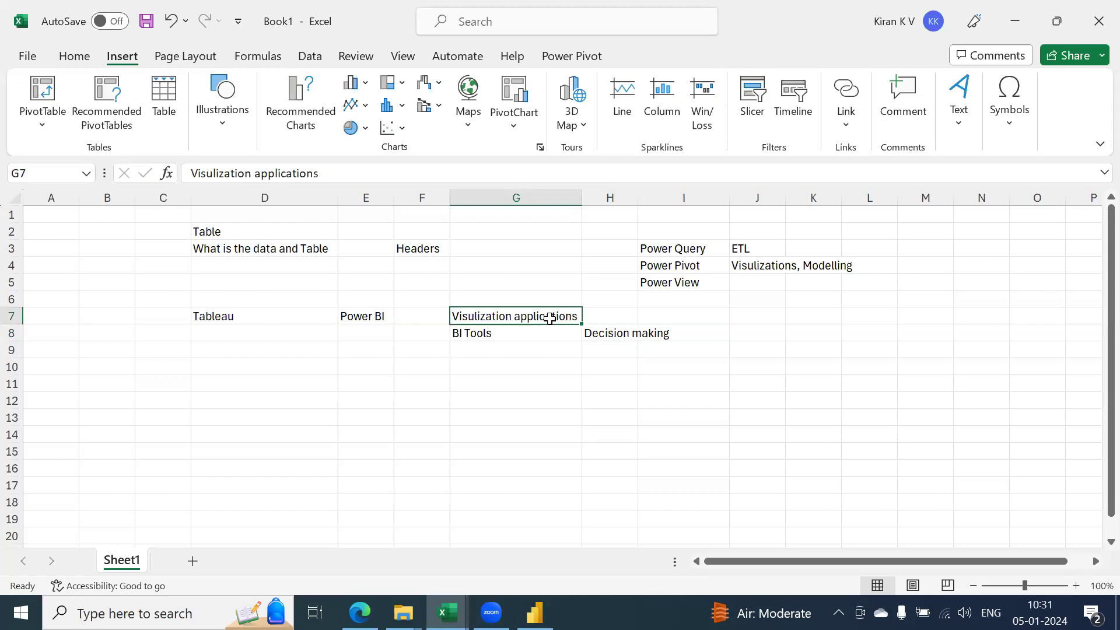
pyautogui.press('Down')
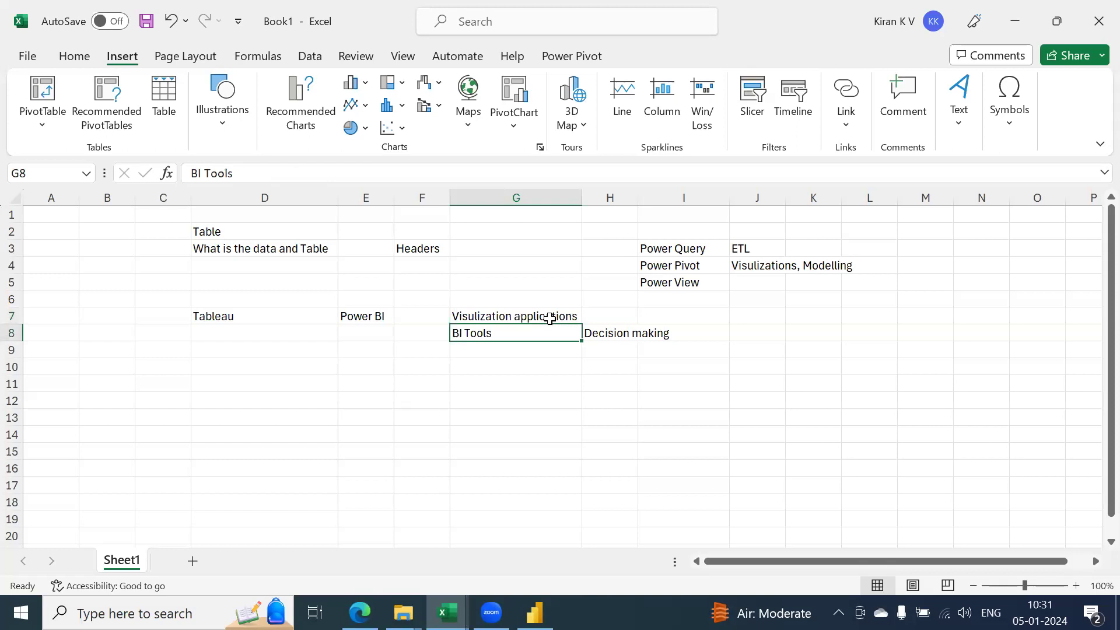
pyautogui.press('Down')
pyautogui.press('Down')
pyautogui.press('Down')
pyautogui.write('Sales Low')
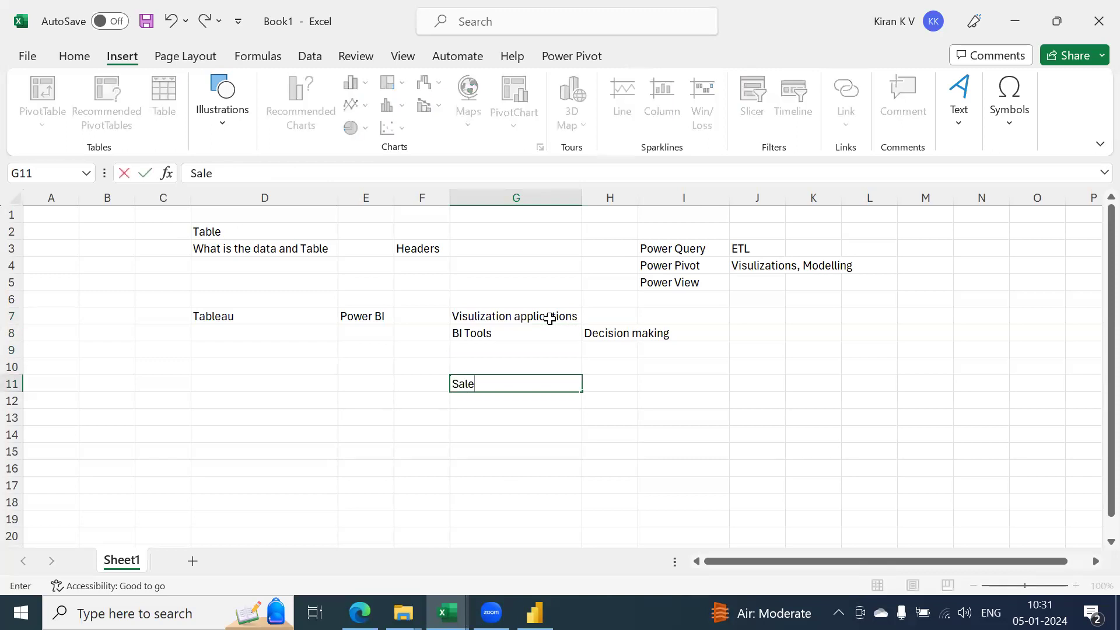
pyautogui.press('Return')
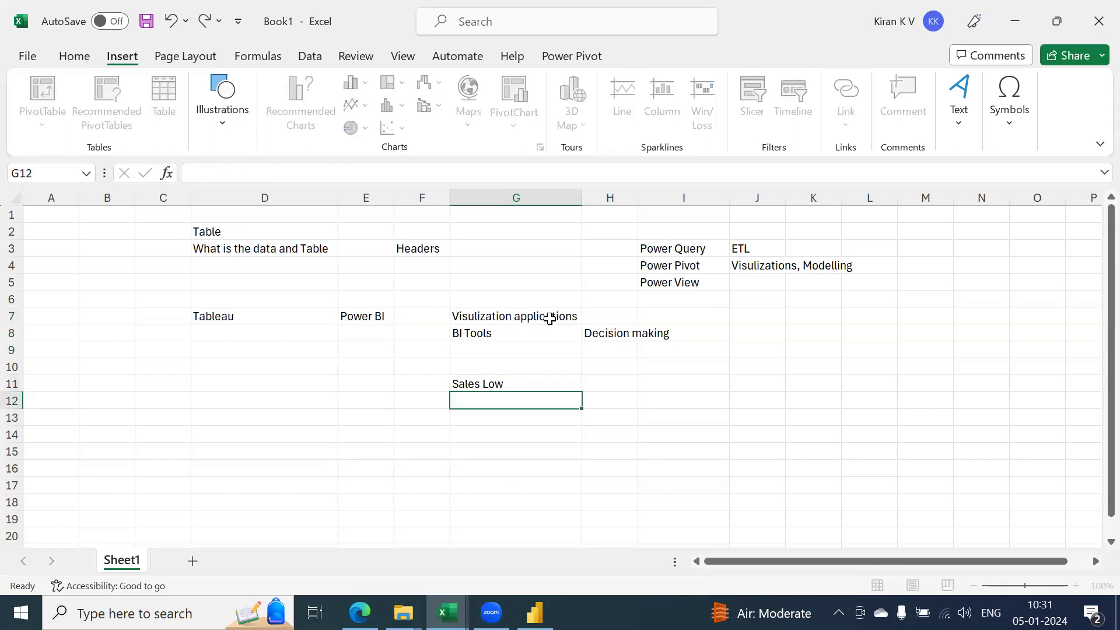
pyautogui.press('Up')
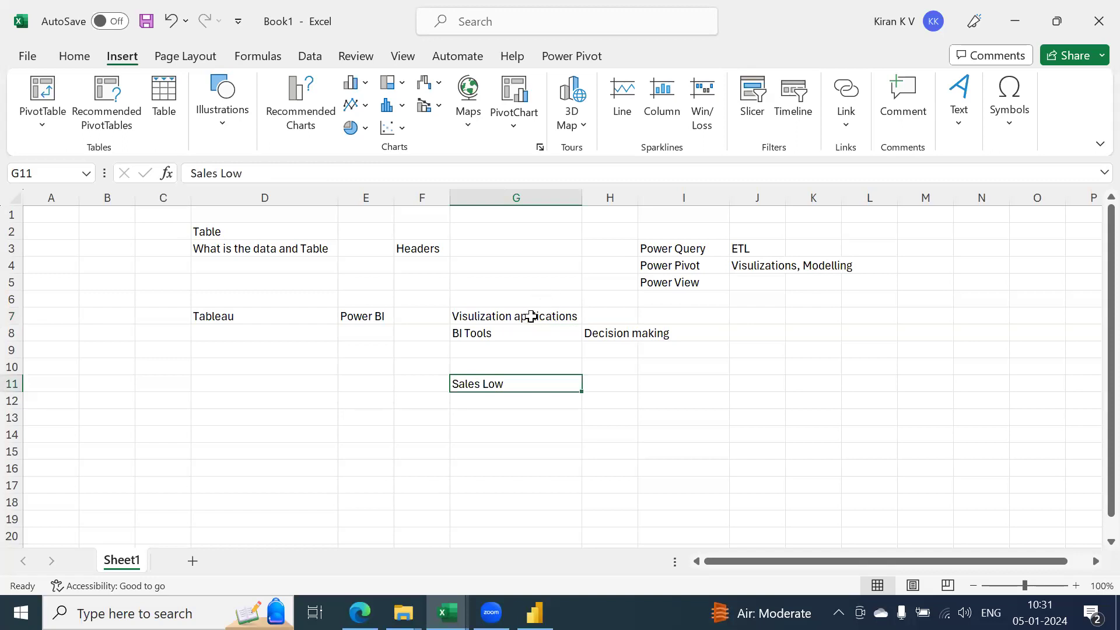
pyautogui.click(529, 316)
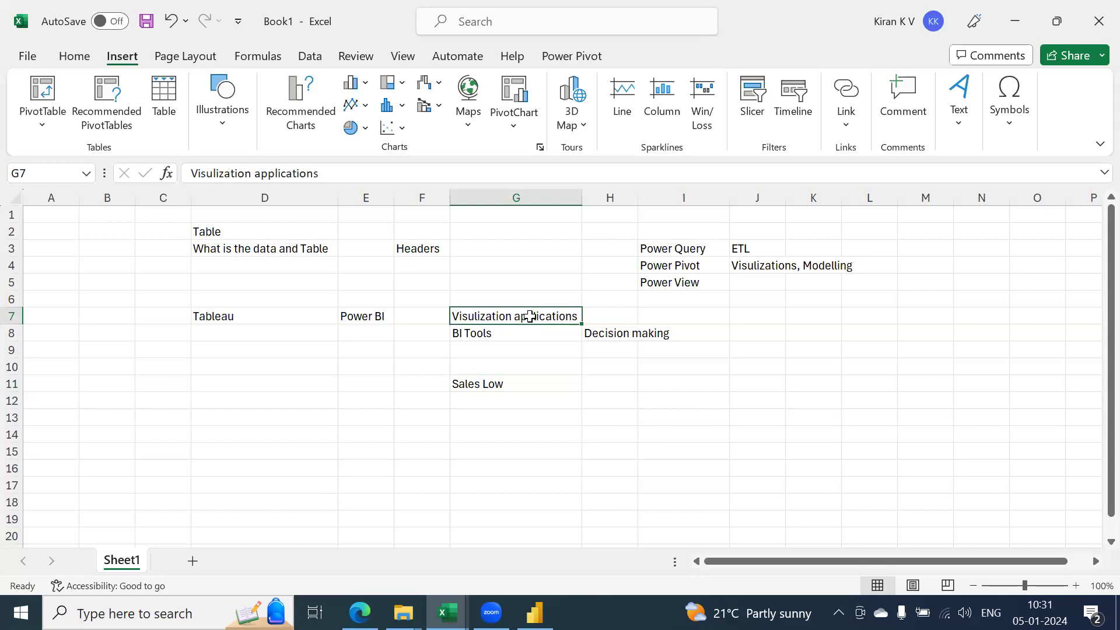
pyautogui.press('Down')
pyautogui.click(529, 316)
pyautogui.press('Down')
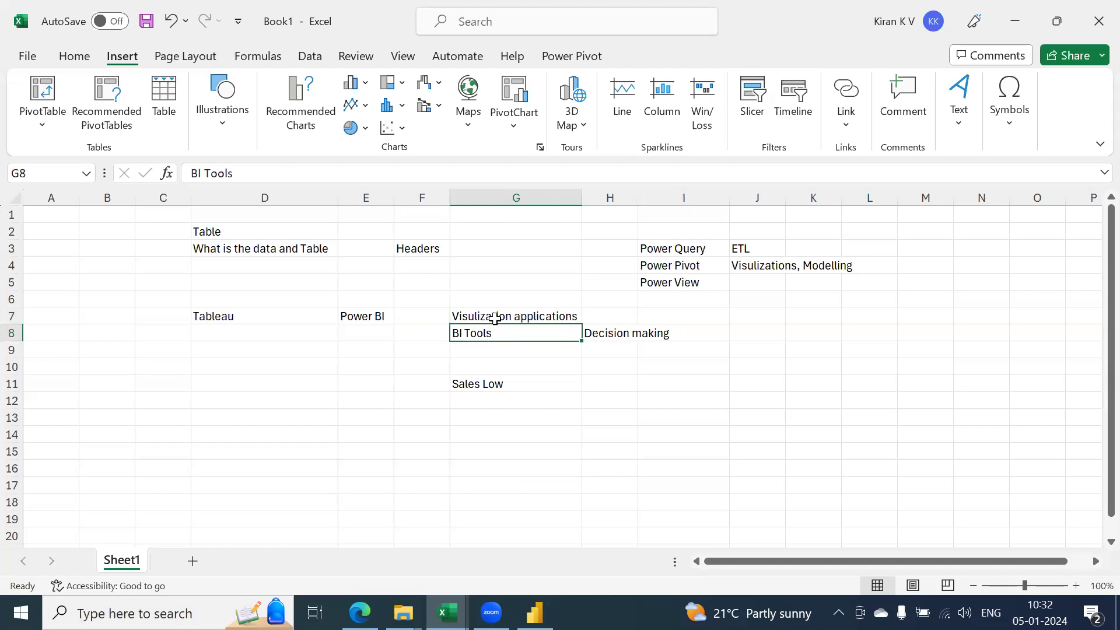
pyautogui.click(336, 320)
pyautogui.moveTo(336, 320); pyautogui.dragTo(353, 319)
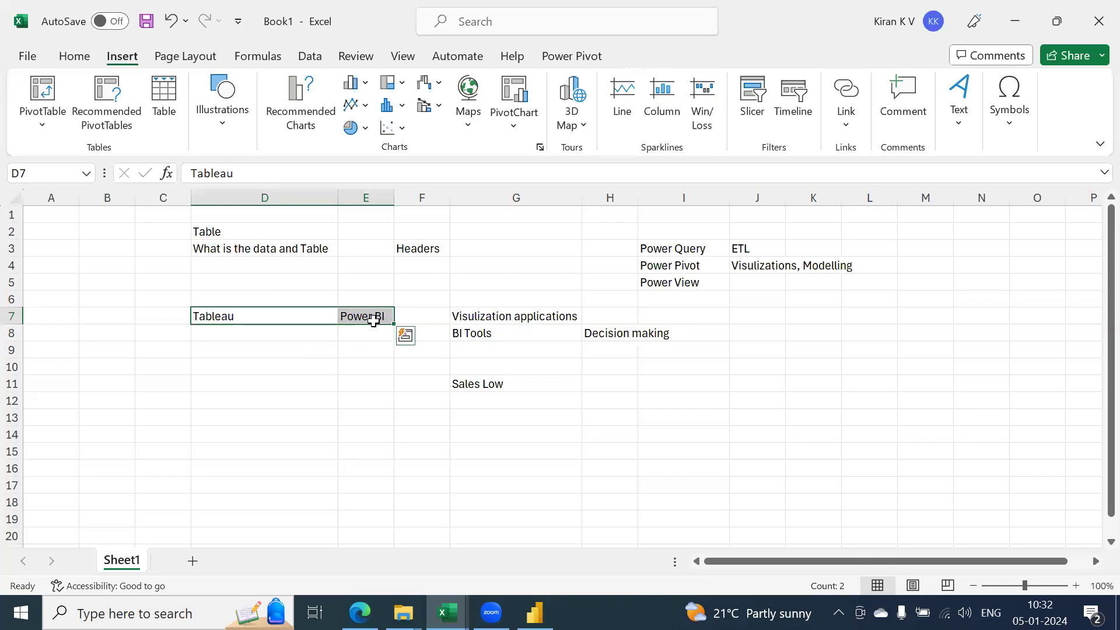
# Step: Enter "Cost" in cell D8 and move it to cell C8 as the row label for the Tableau and Power BI comparison
pyautogui.click(311, 335)
pyautogui.write('Cost')
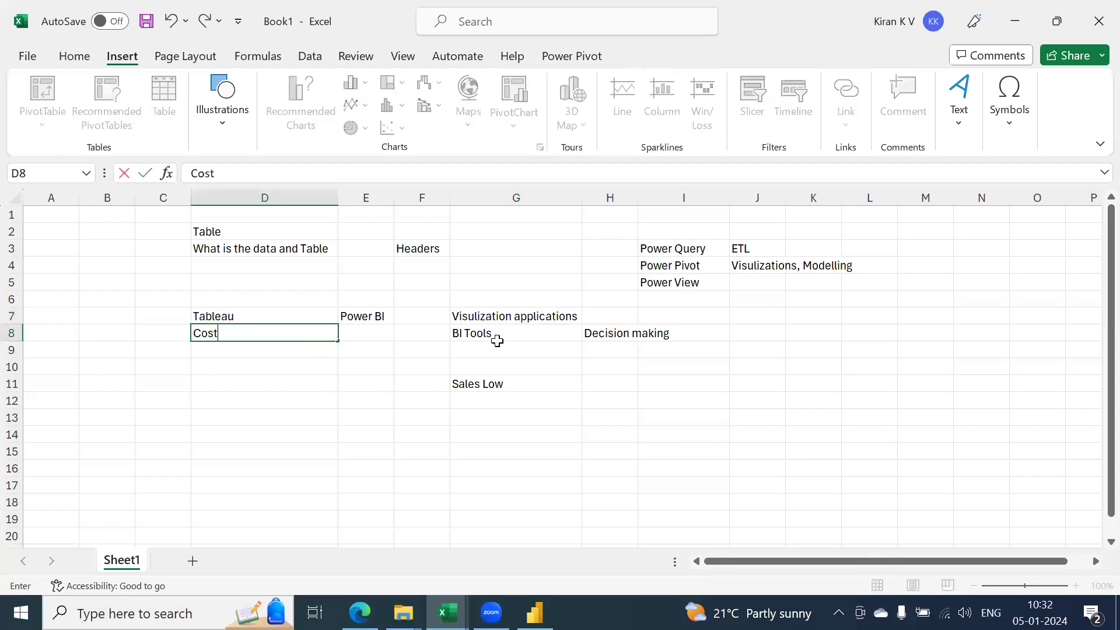
pyautogui.press('Tab')
pyautogui.press('Left')
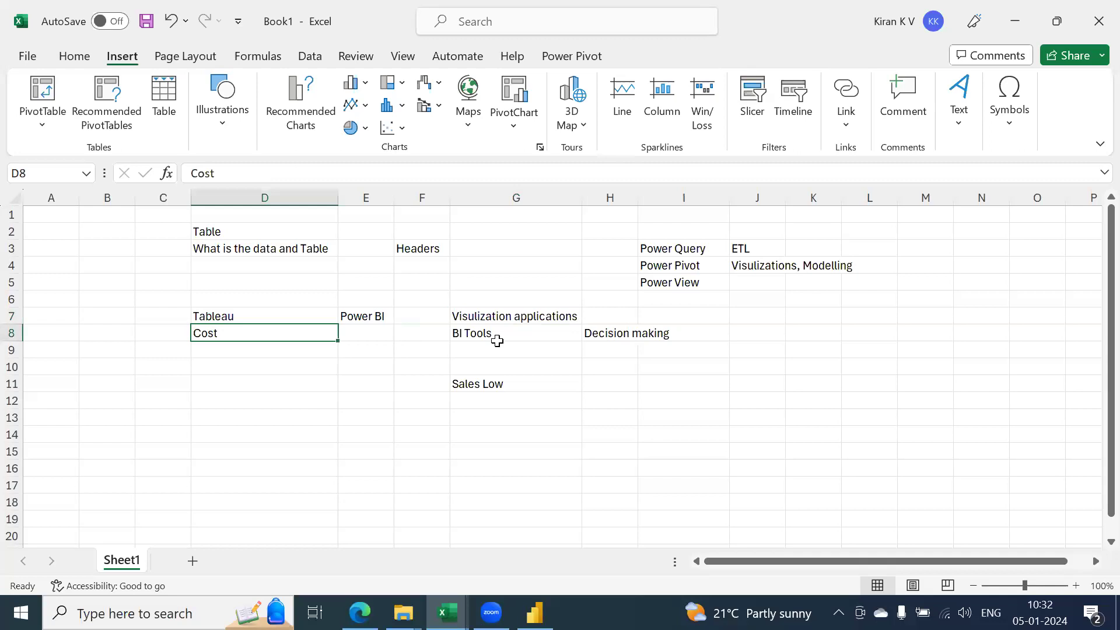
pyautogui.hotkey('ctrl', 'c')
pyautogui.press('Left')
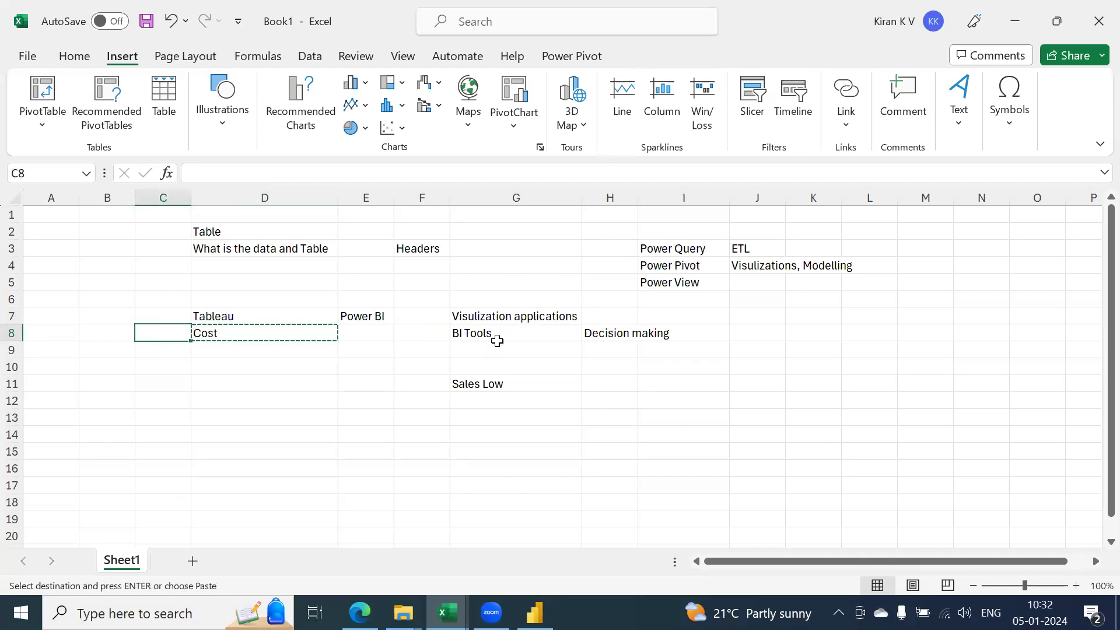
pyautogui.press('Return')
pyautogui.press('Right')
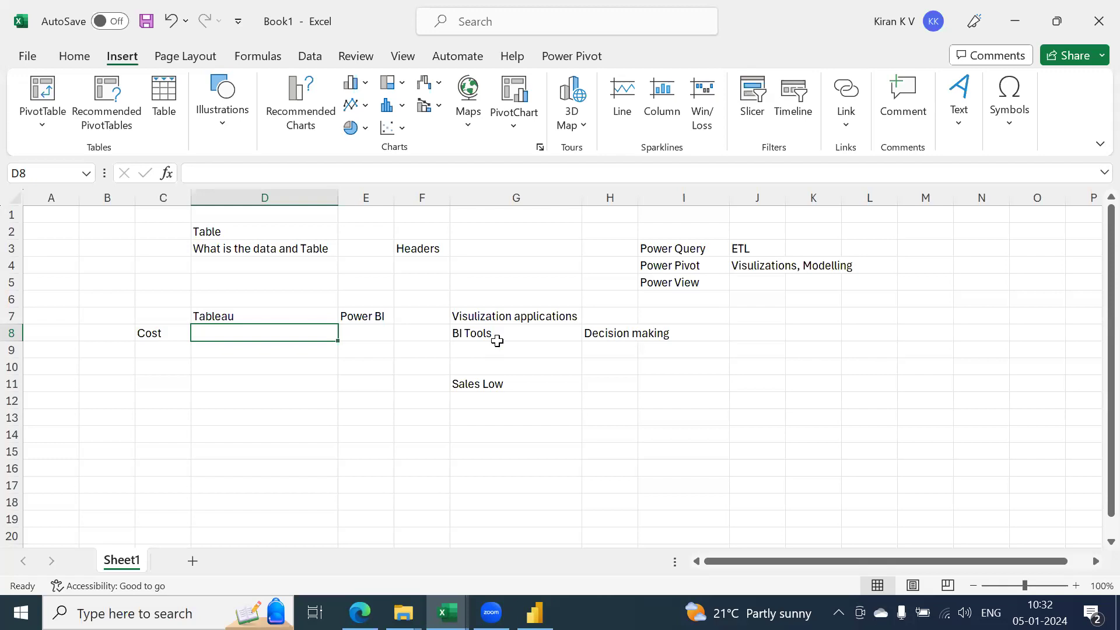
pyautogui.press('Right')
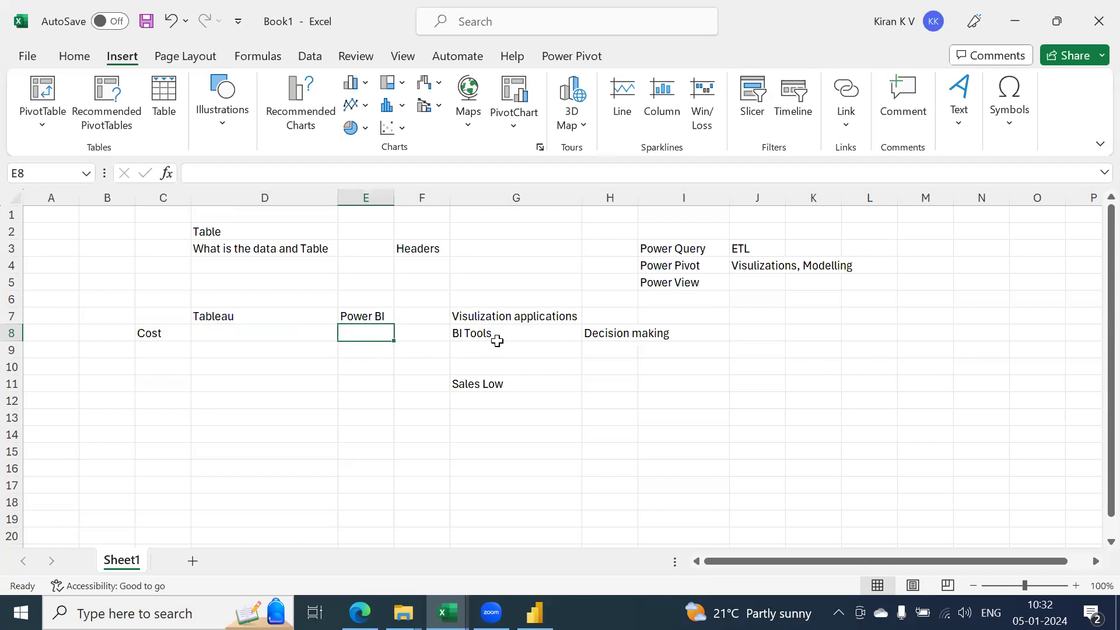
pyautogui.write('Pro Li')
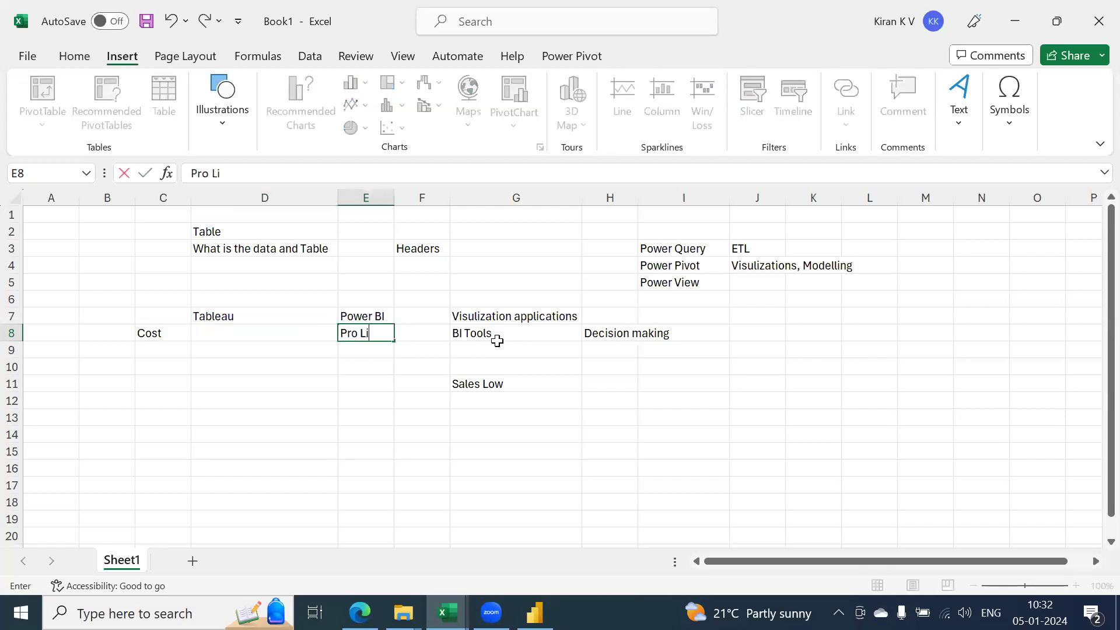
pyautogui.write('cense')
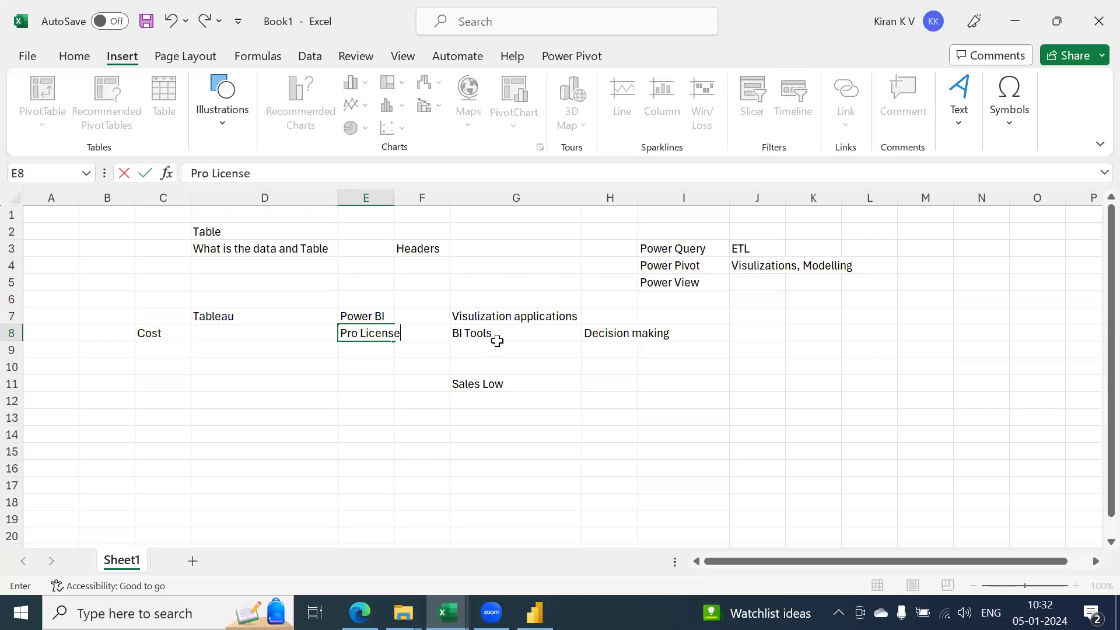
pyautogui.hotkey('ctrl', 'Return')
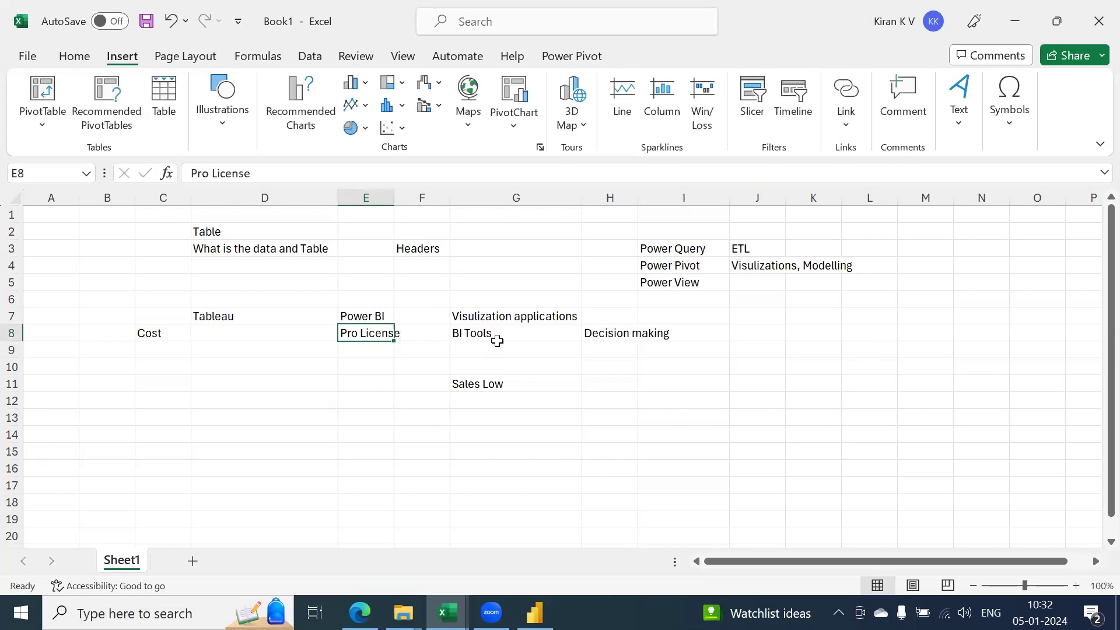
pyautogui.press('Delete')
# Step: Fill the Cost row with "$ 30" for Tableau in cell D8 and "$ 10" for Power BI in cell E8
pyautogui.press('Left')
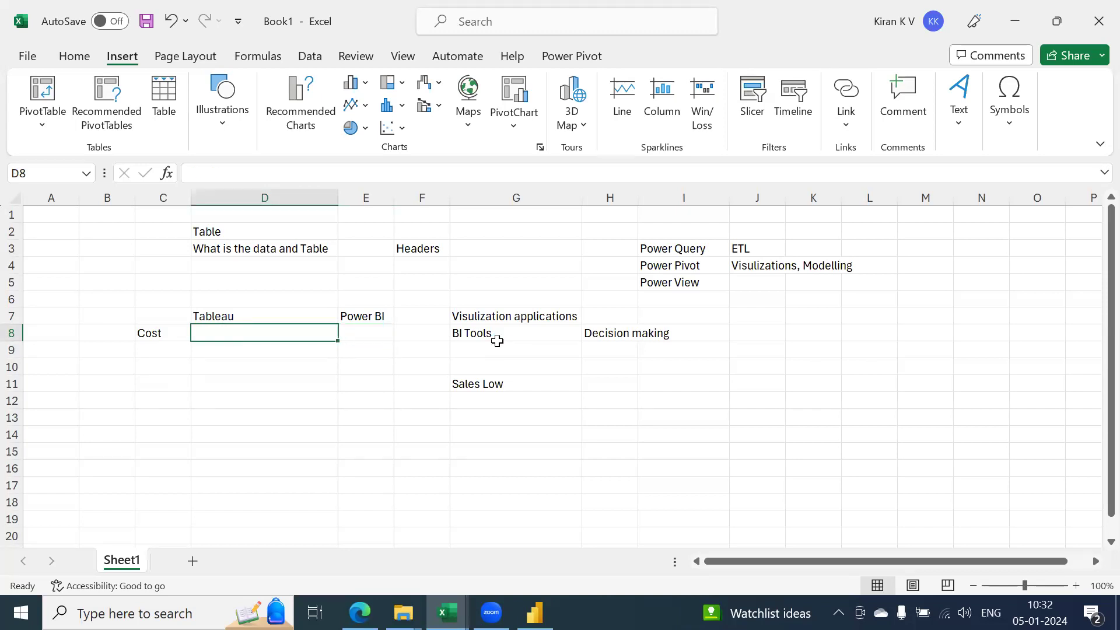
pyautogui.write('30')
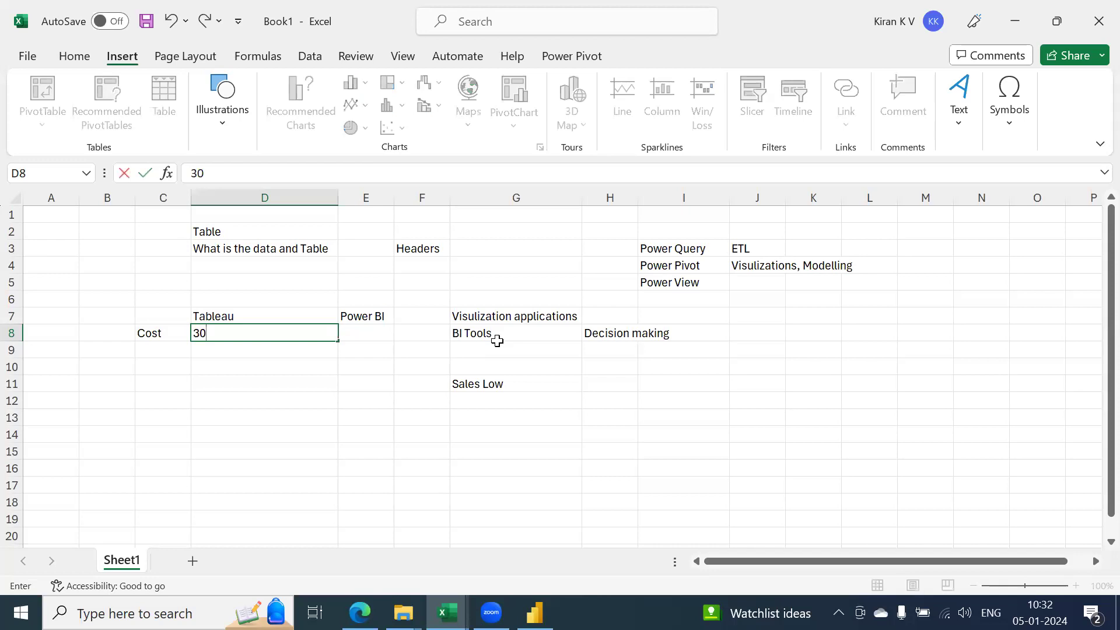
pyautogui.press('BackSpace')
pyautogui.press('BackSpace')
pyautogui.write('$ 30')
pyautogui.press('Tab')
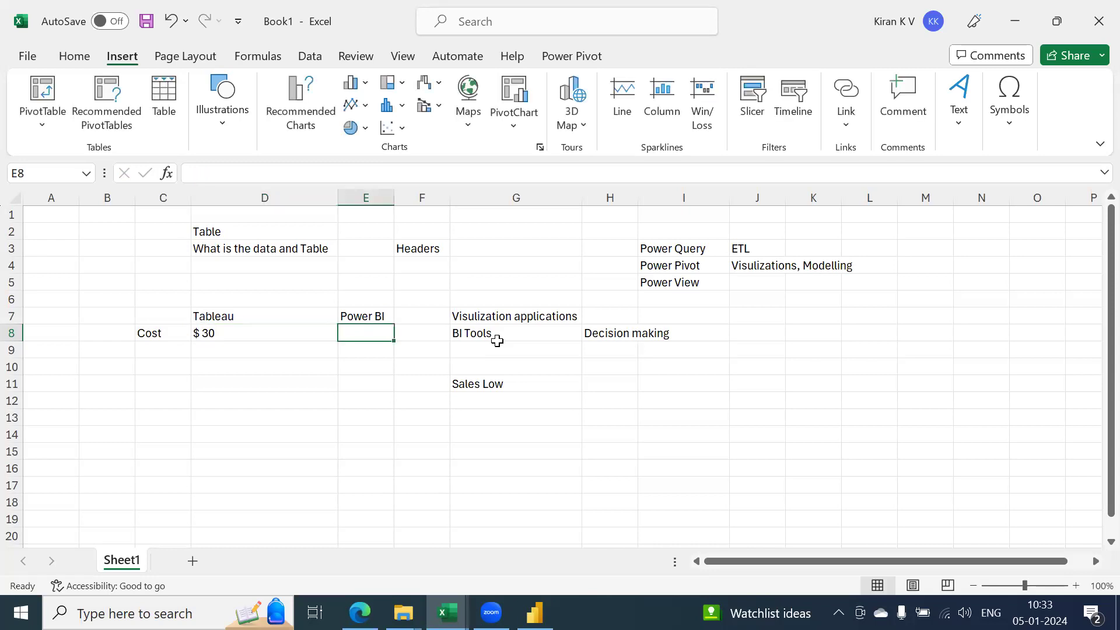
pyautogui.write('$ 10')
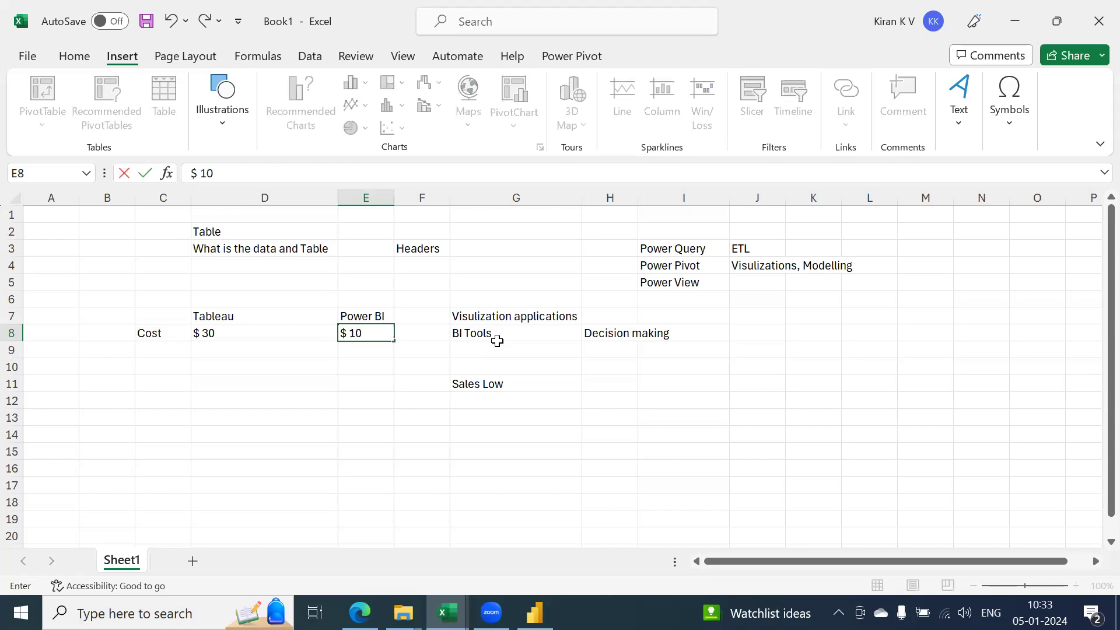
# Step: Enter 100 in cell B8, directly before the Cost label
pyautogui.press('Left')
pyautogui.press('Left')
pyautogui.press('Left')
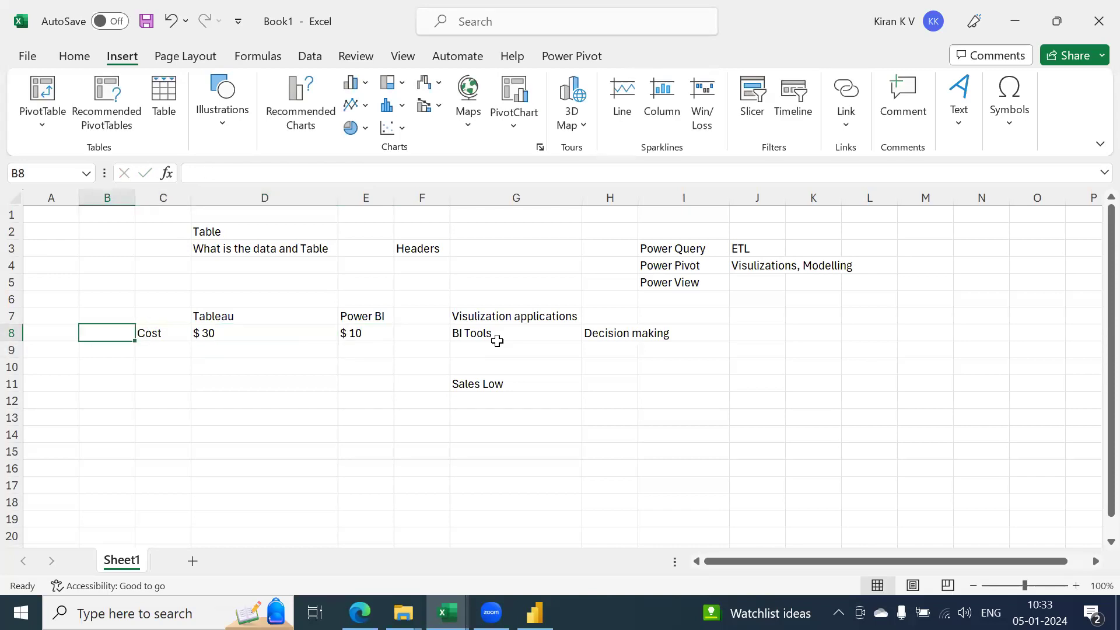
pyautogui.write('100')
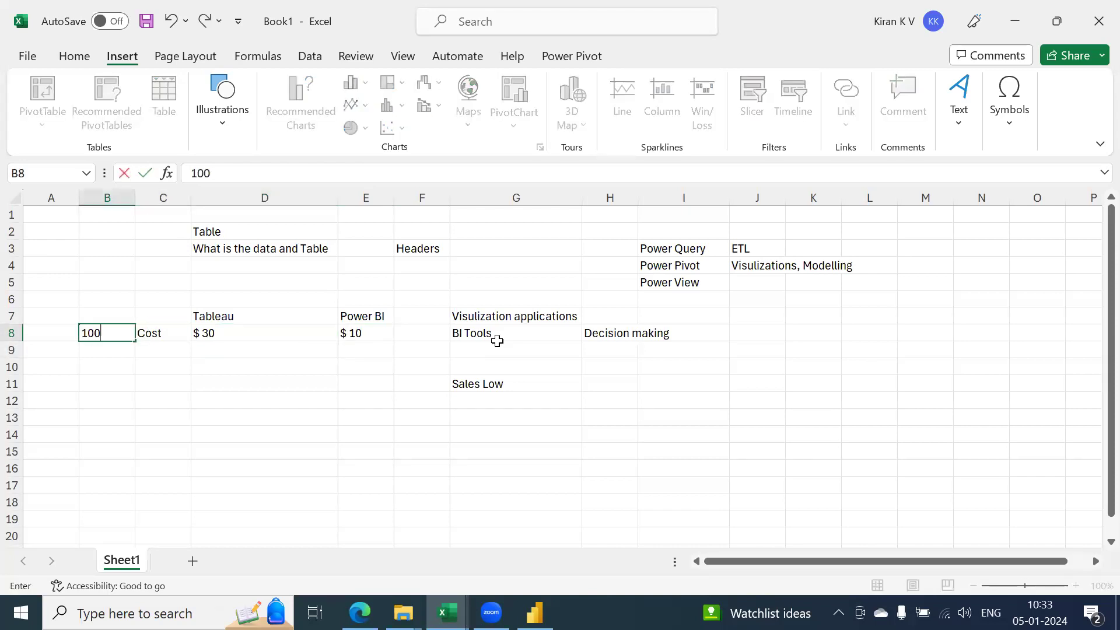
pyautogui.press('Return')
# Step: Enter "Microsoft - Better Integration" in cell E9, below the Power BI cost
pyautogui.press('Up')
pyautogui.press('Right')
pyautogui.press('Right')
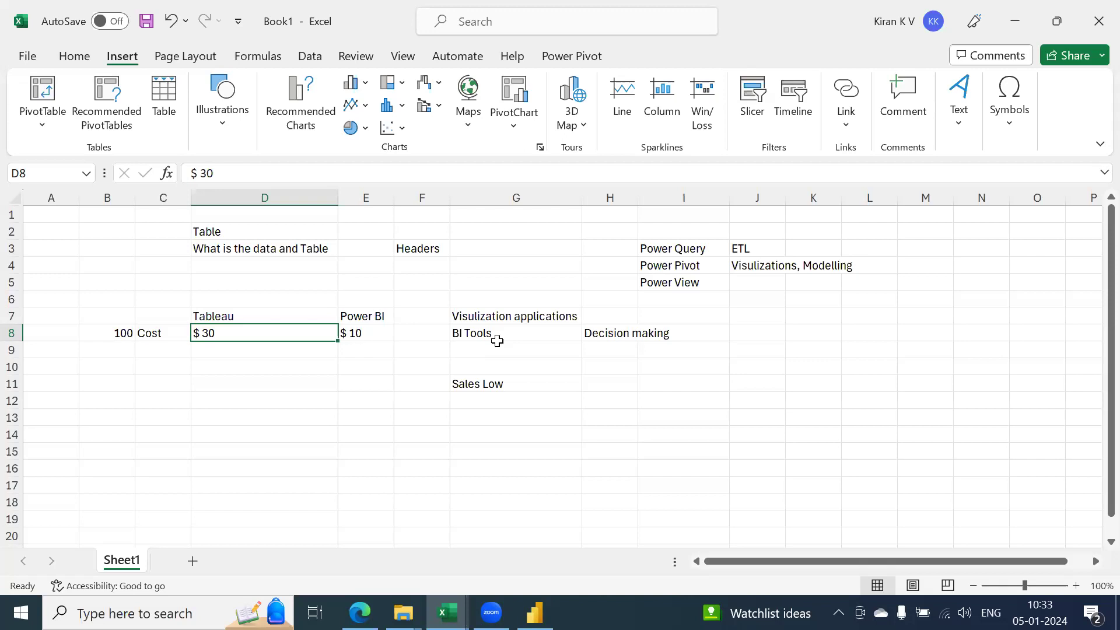
pyautogui.press('Right')
pyautogui.press('Down')
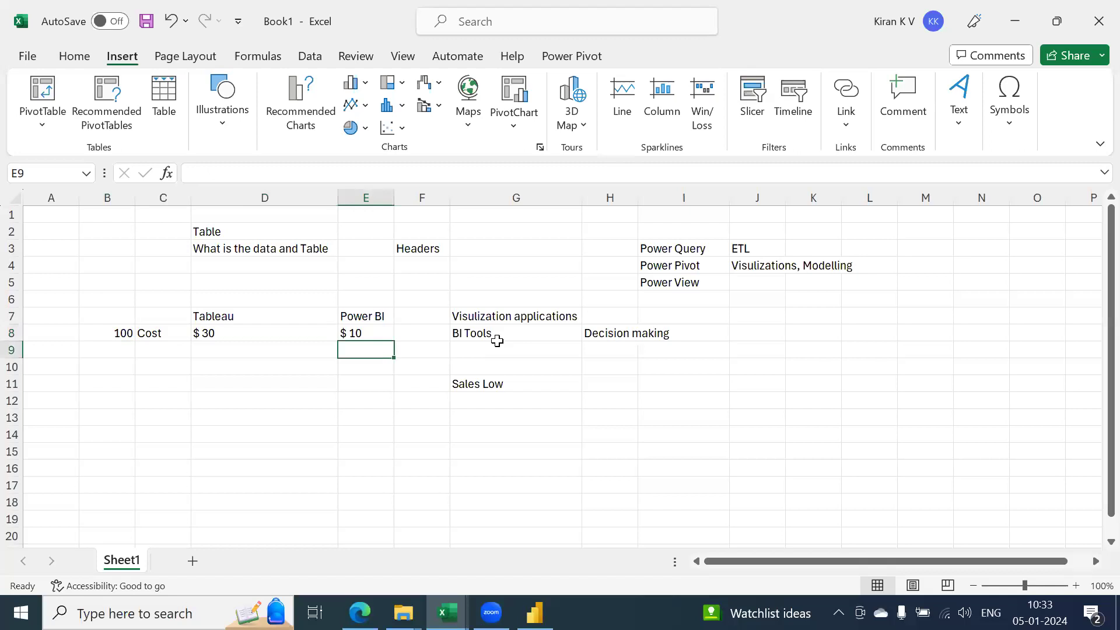
pyautogui.write('Microsoft')
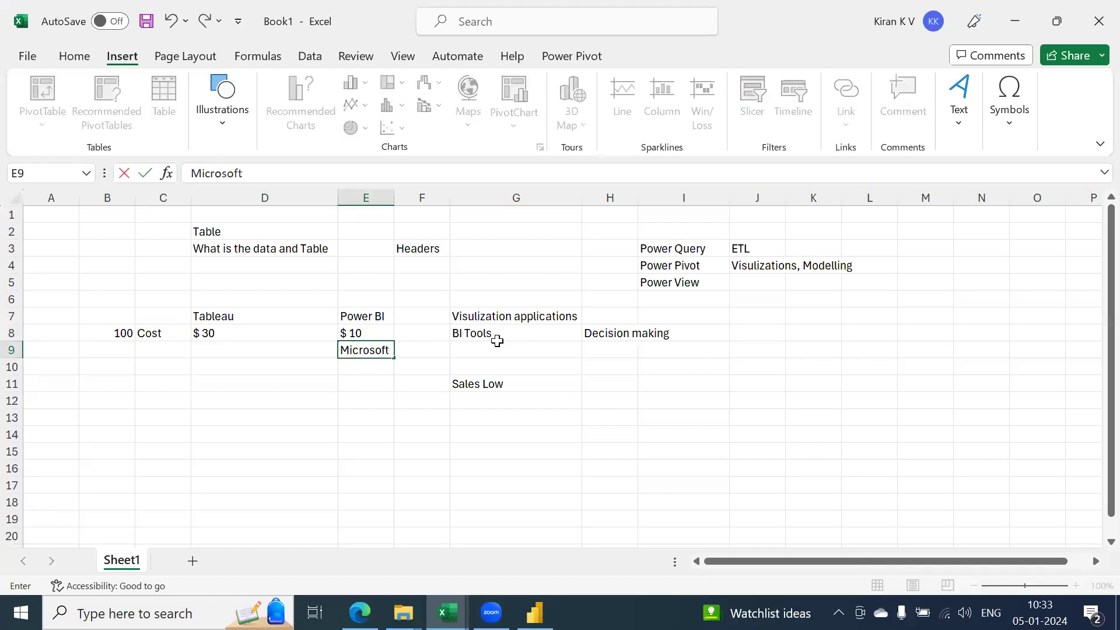
pyautogui.write(' - Better Integration')
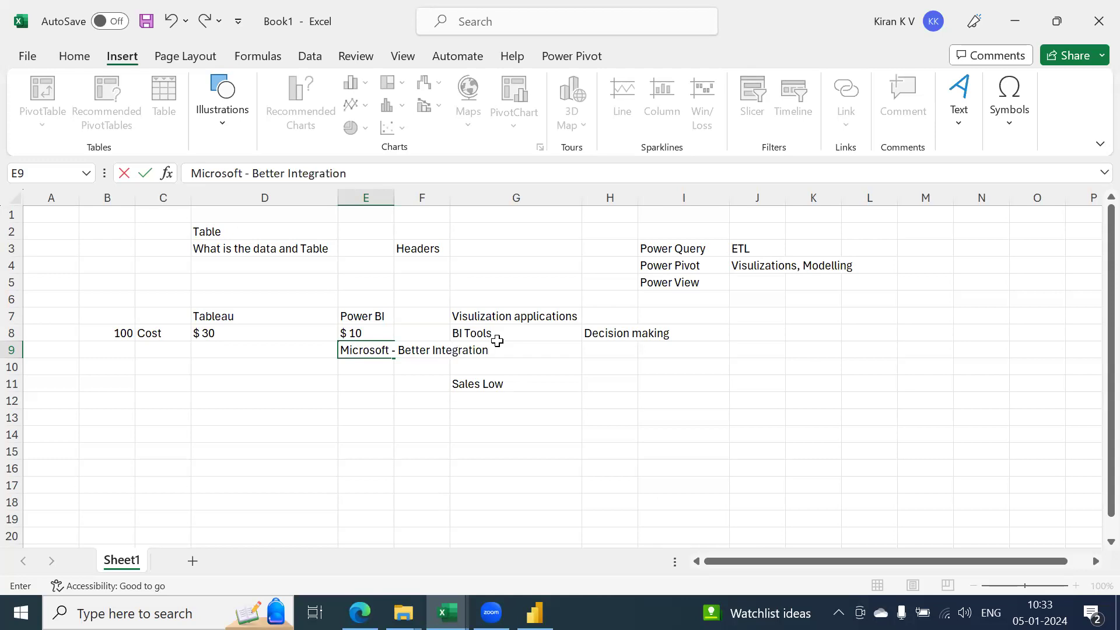
pyautogui.press('Return')
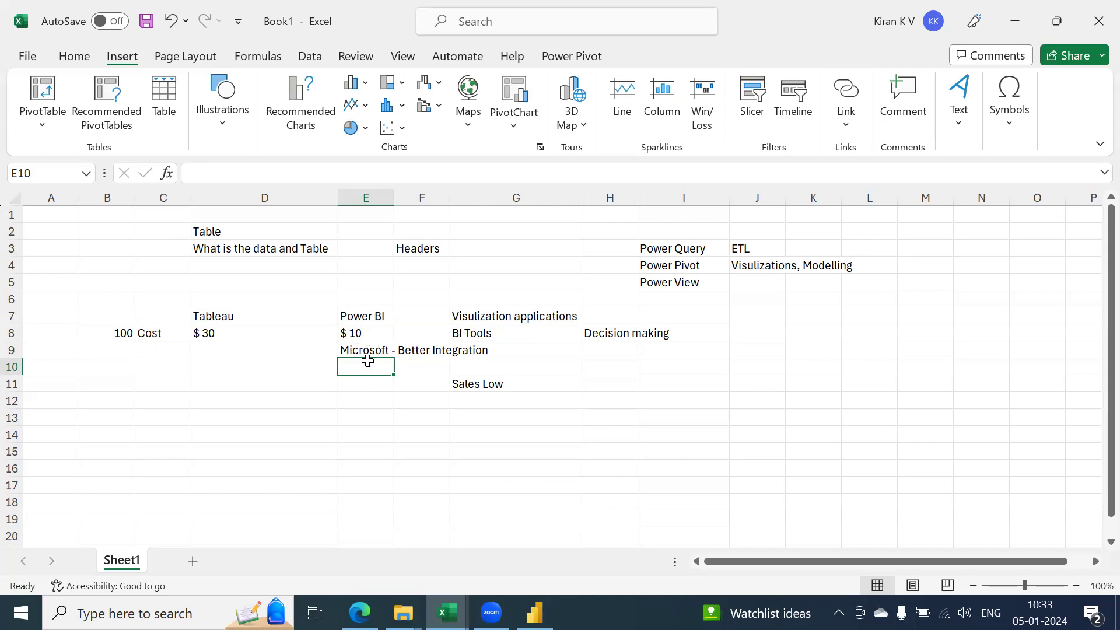
# Step: Enter "Fortune 500" in cell D10, in the Tableau column
pyautogui.click(128, 367)
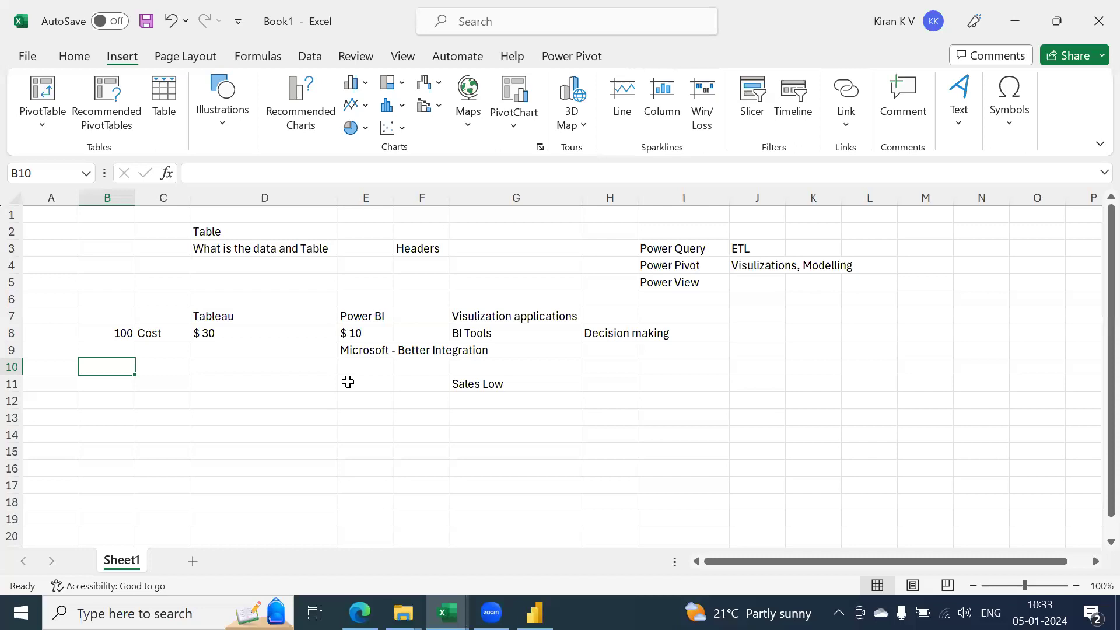
pyautogui.click(298, 367)
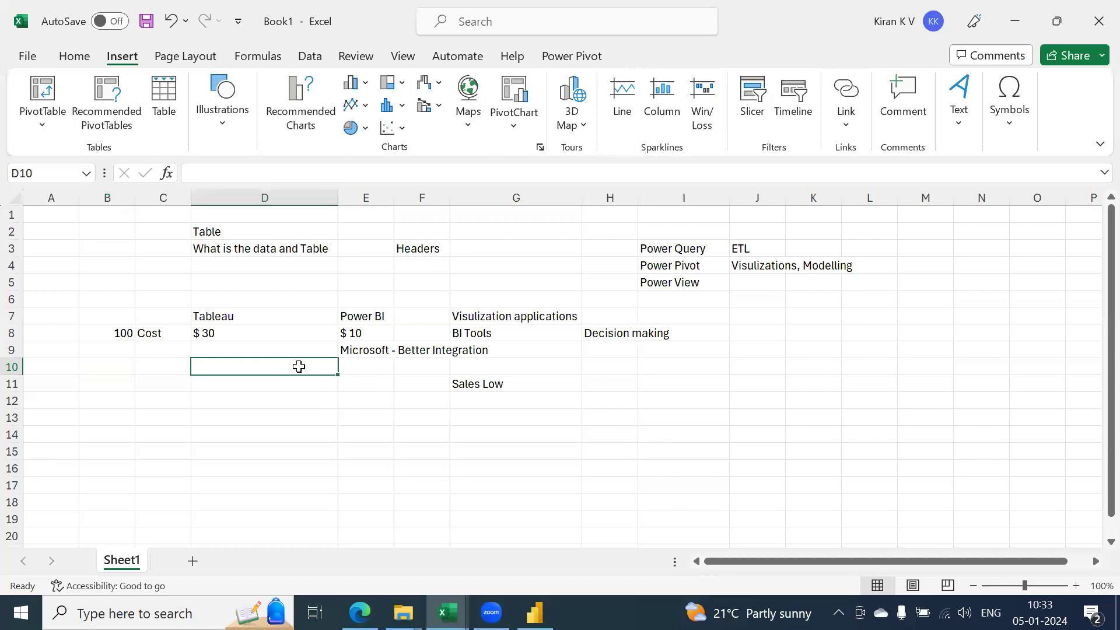
pyautogui.write('F')
pyautogui.write('m')
pyautogui.press('BackSpace')
pyautogui.write('tune 500')
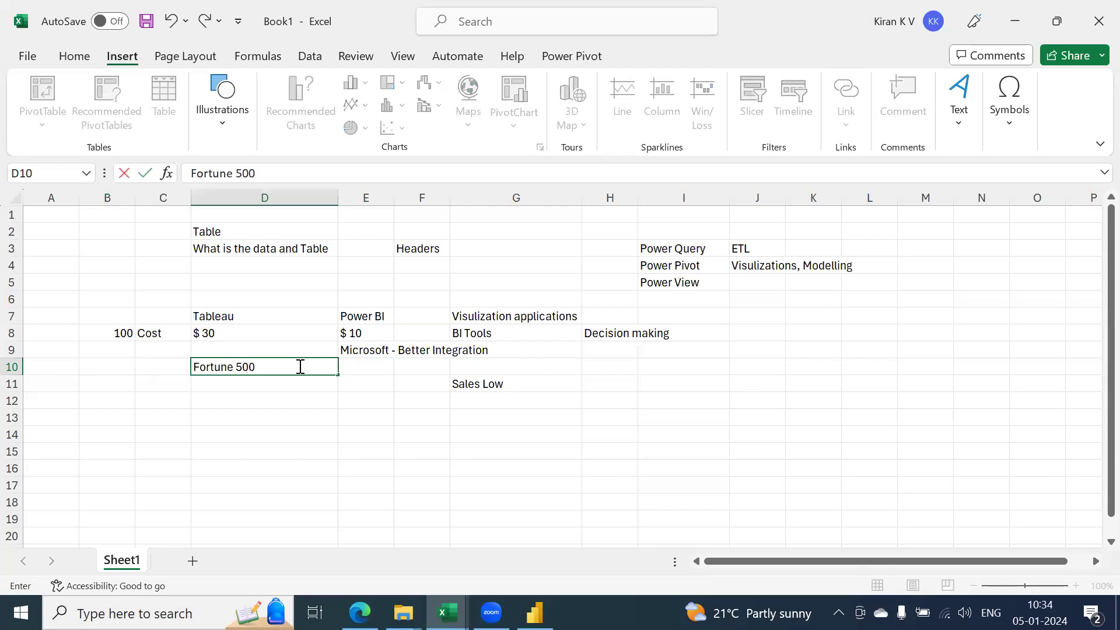
pyautogui.press('Tab')
# Step: Enter "SME" in cell E10, in the Power BI column beside Fortune 500
pyautogui.press('Left')
pyautogui.press('Left')
pyautogui.press('Right')
pyautogui.press('Down')
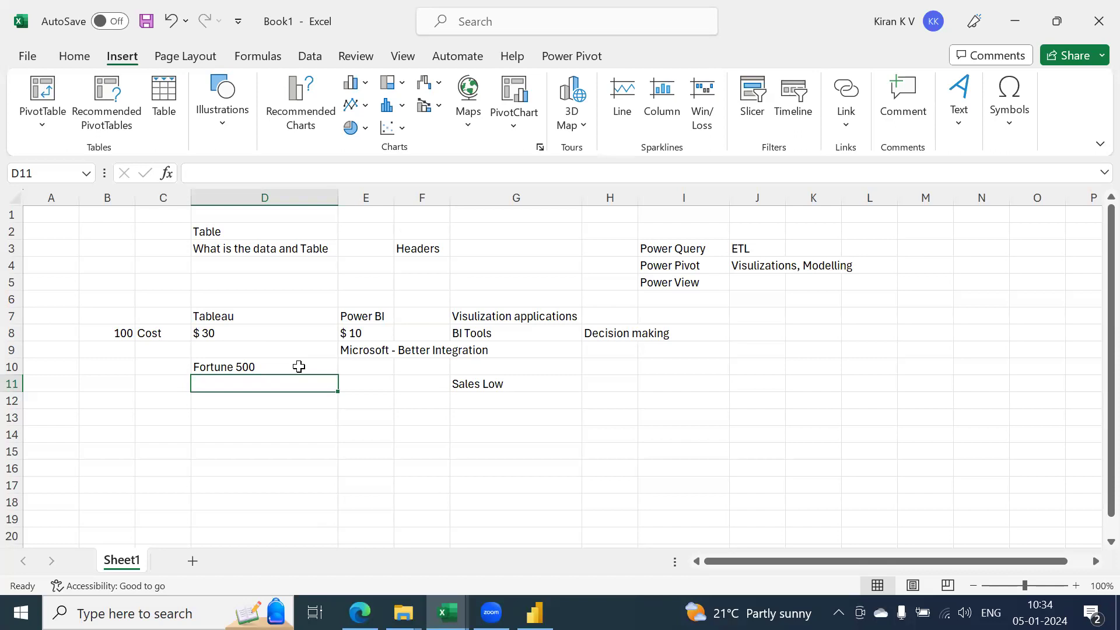
pyautogui.press('Right')
pyautogui.press('Up')
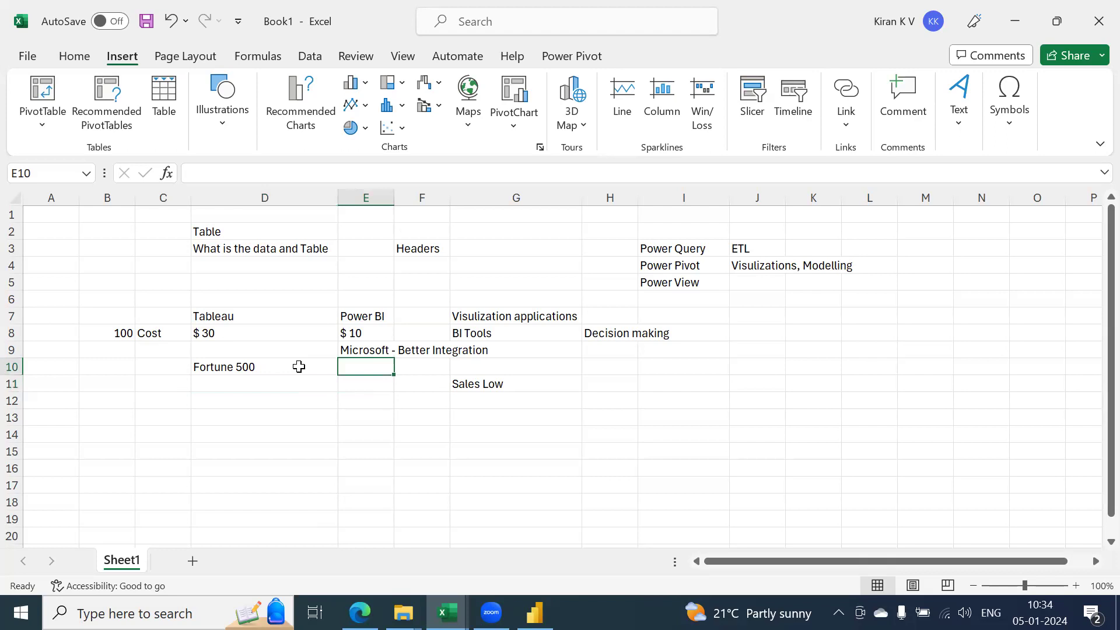
pyautogui.write('SME')
pyautogui.press('Return')
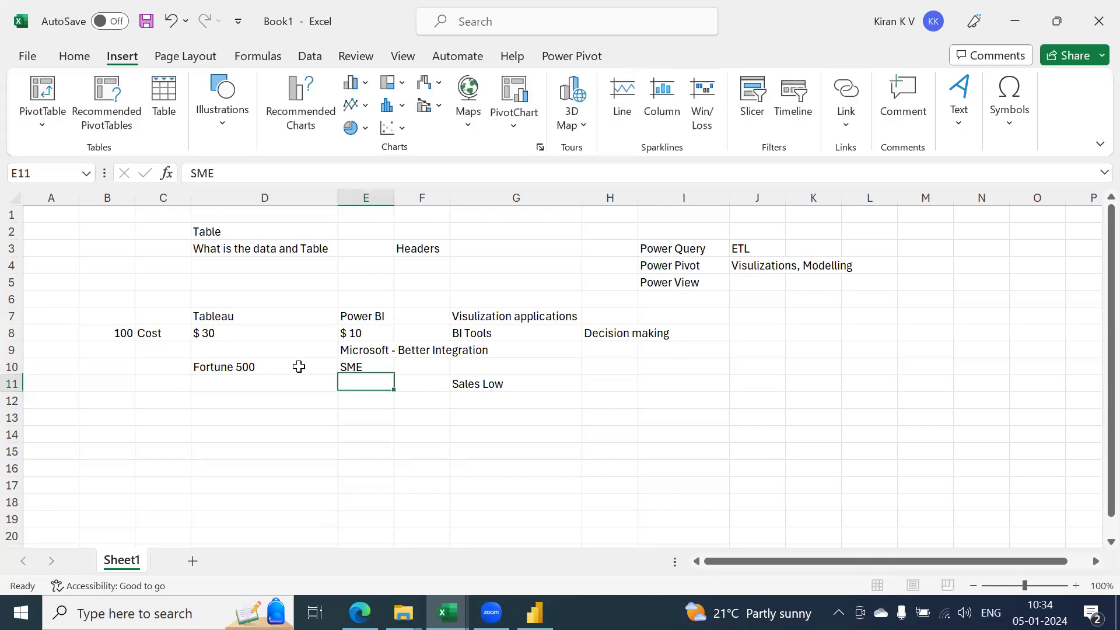
pyautogui.press('Up')
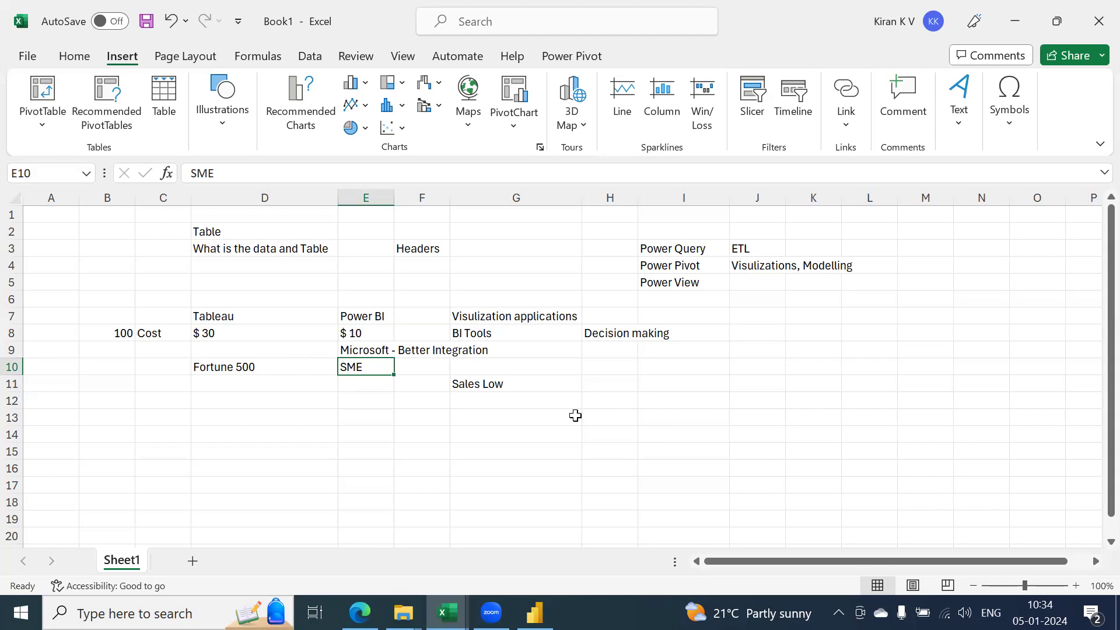
pyautogui.press('Up')
pyautogui.press('Up')
pyautogui.press('Up')
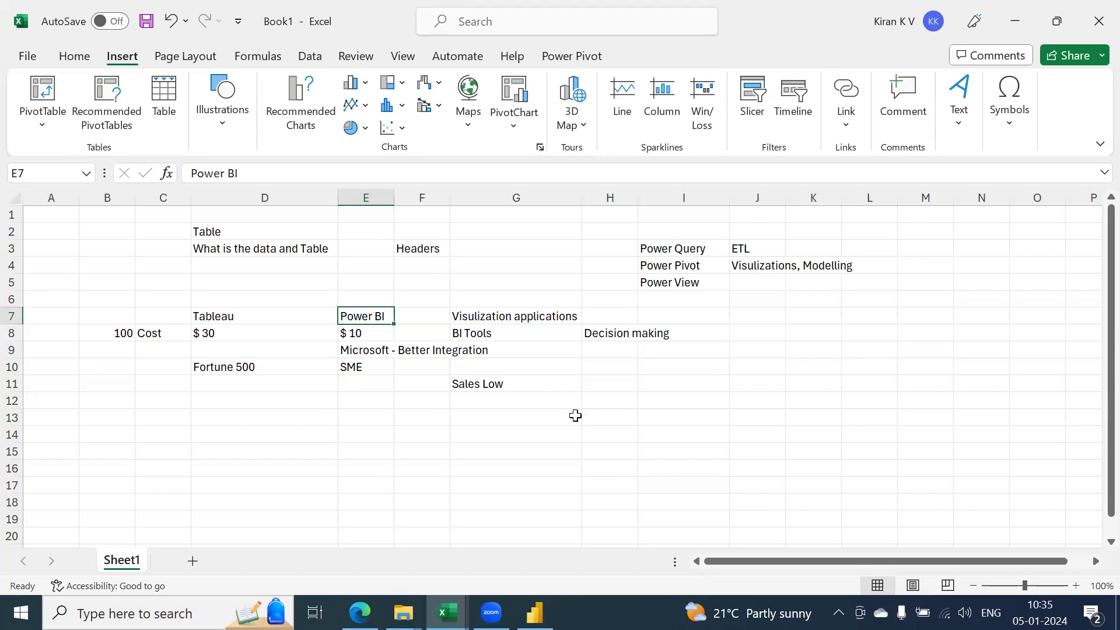
pyautogui.press('Left')
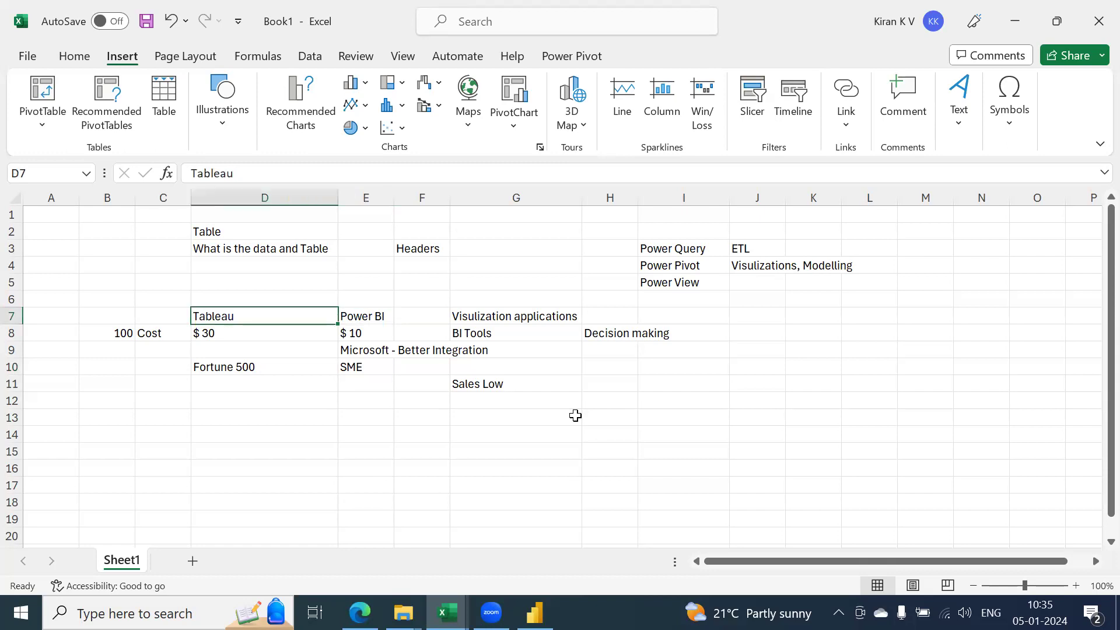
pyautogui.press('Right')
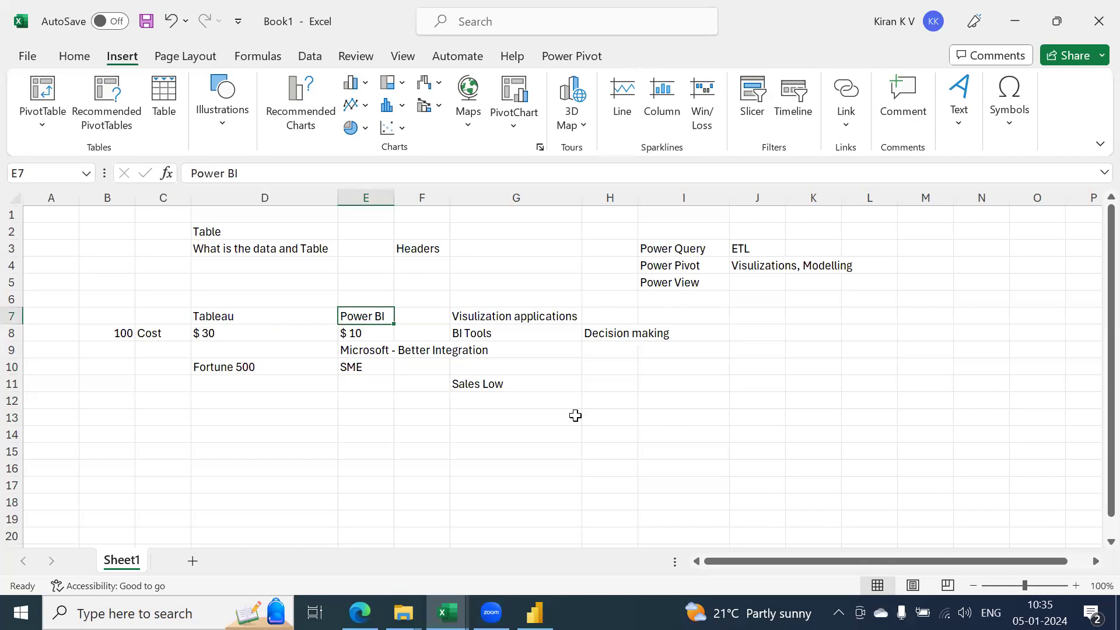
pyautogui.press('Down')
pyautogui.press('Down')
pyautogui.press('Down')
pyautogui.press('Down')
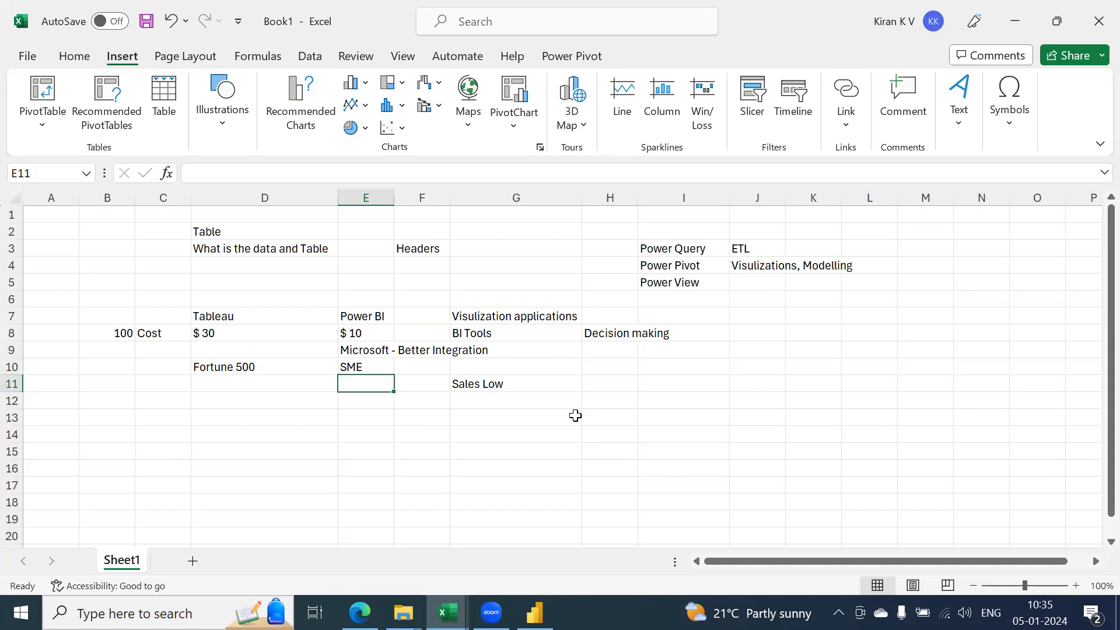
pyautogui.write('Po')
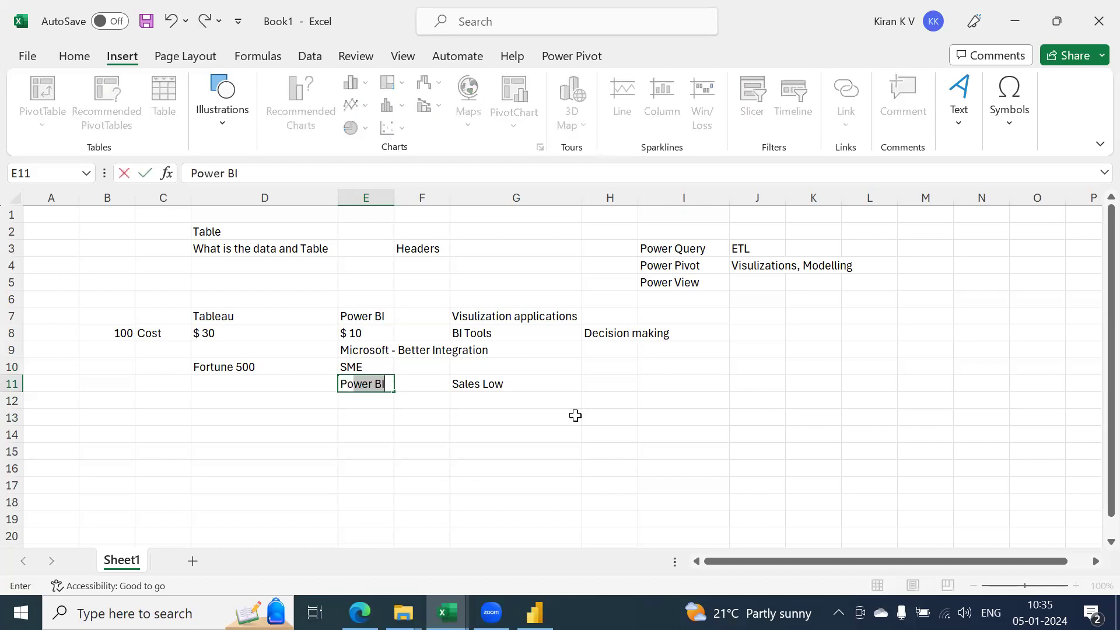
pyautogui.press('BackSpace')
pyautogui.press('BackSpace')
pyautogui.press('BackSpace')
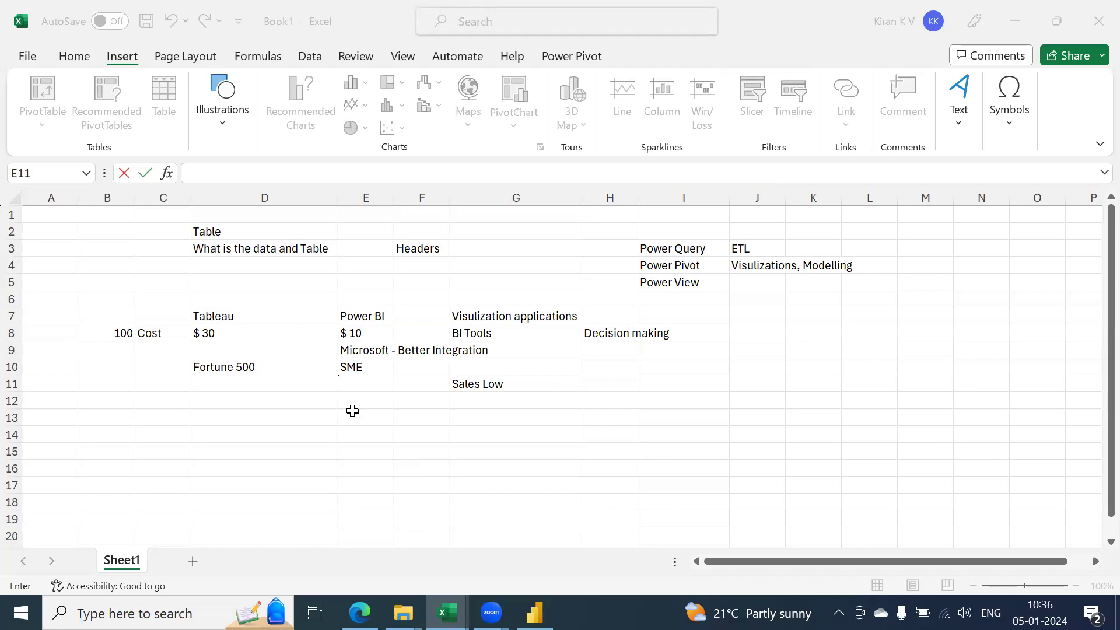
pyautogui.hotkey('alt', 'Tab')
pyautogui.press('Escape')
pyautogui.press('Down')
pyautogui.press('Down')
pyautogui.press('Down')
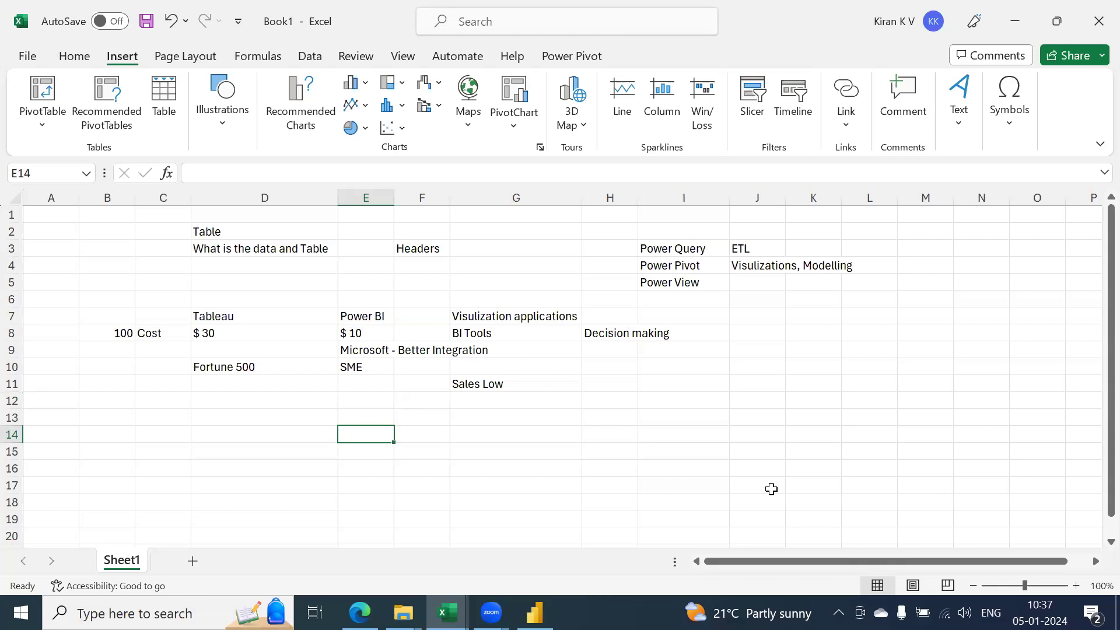
# Step: Enter "Mobile" in cell E14, below the Power BI column entries
pyautogui.write('Mobile')
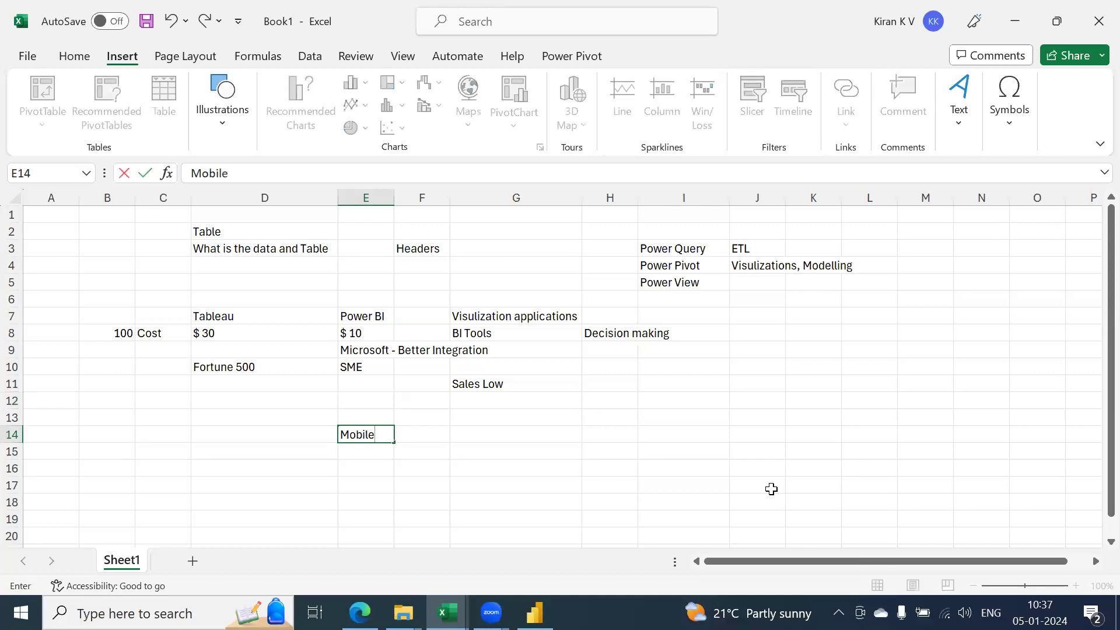
pyautogui.press('Return')
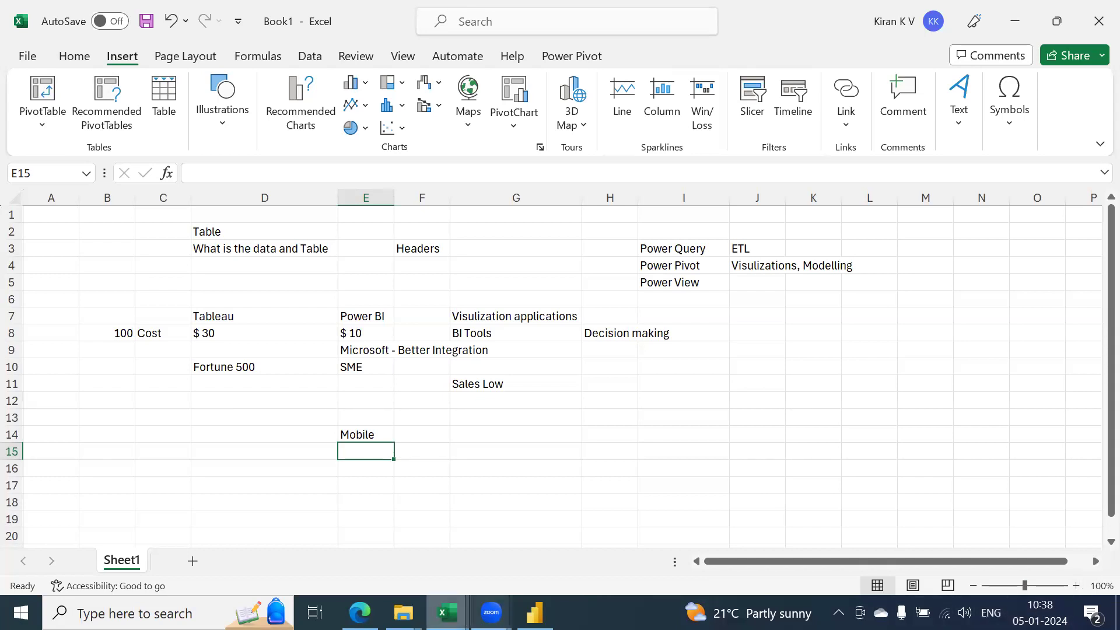
# Step: Open the Profit Analysis_Output workbook from the 01 Profit Analysis folder, under Intro, 01 Excel, Excel Projects
pyautogui.moveTo(446, 613)
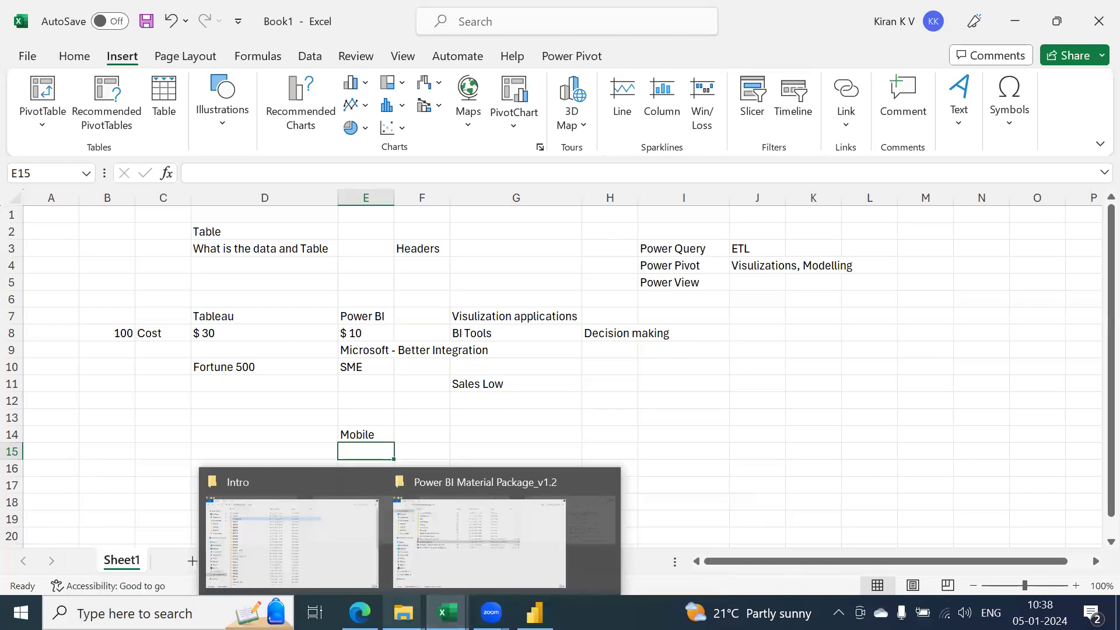
pyautogui.click(403, 613)
pyautogui.click(353, 545)
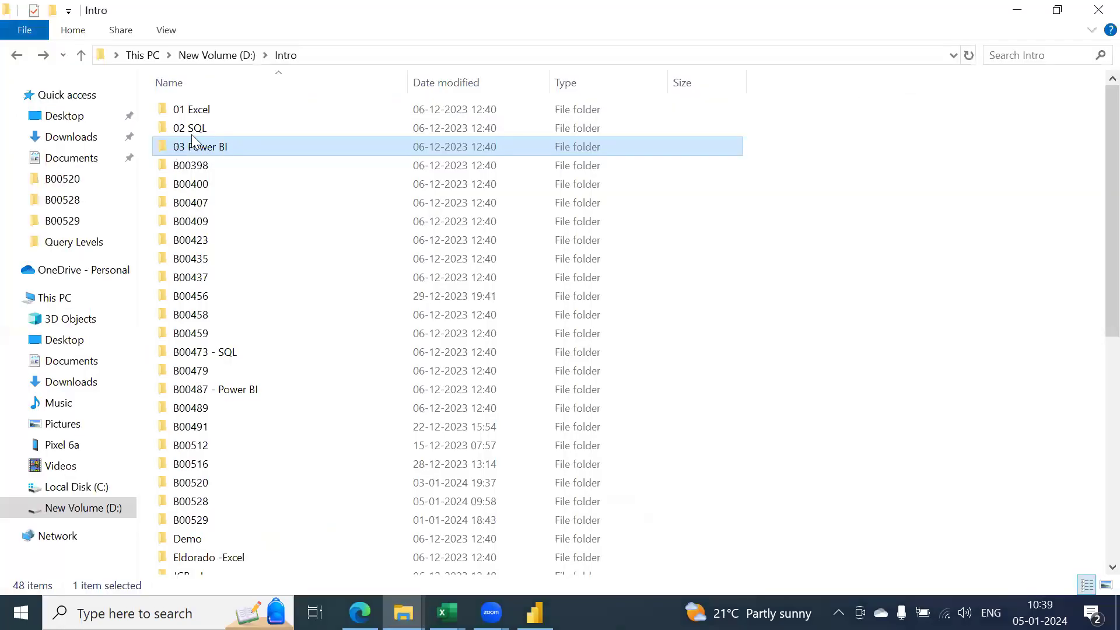
pyautogui.doubleClick(211, 105)
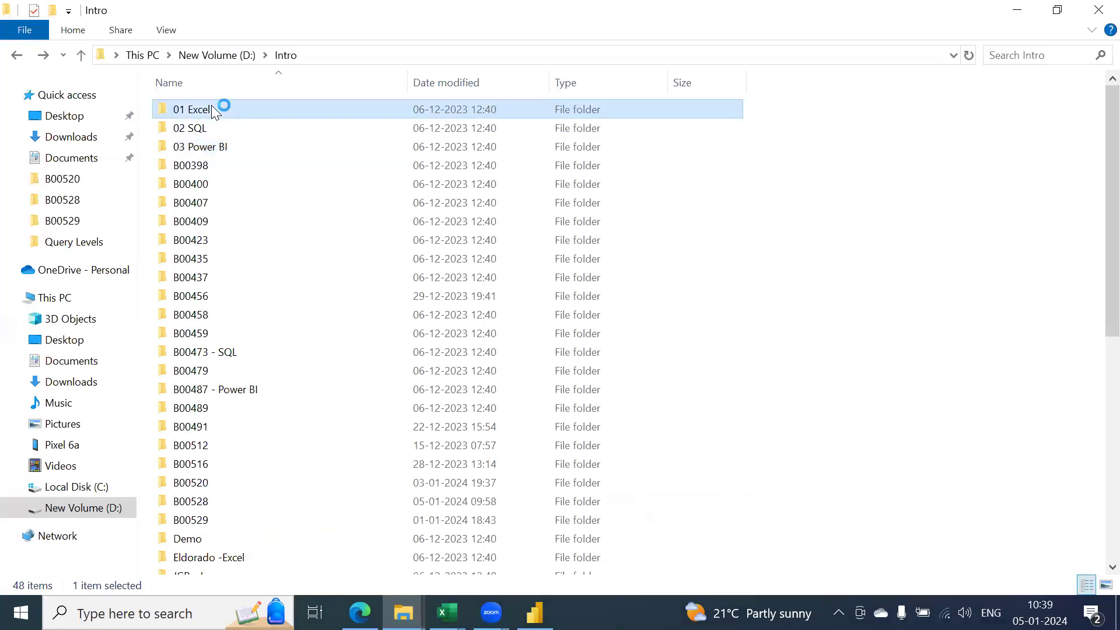
pyautogui.doubleClick(220, 148)
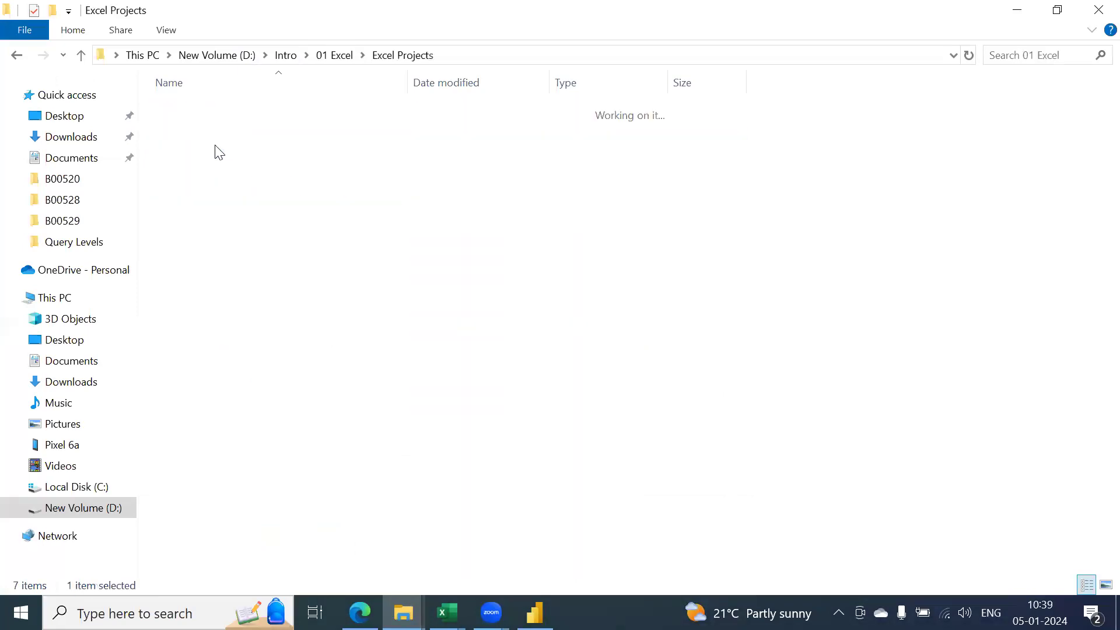
pyautogui.click(234, 110)
pyautogui.doubleClick(234, 109)
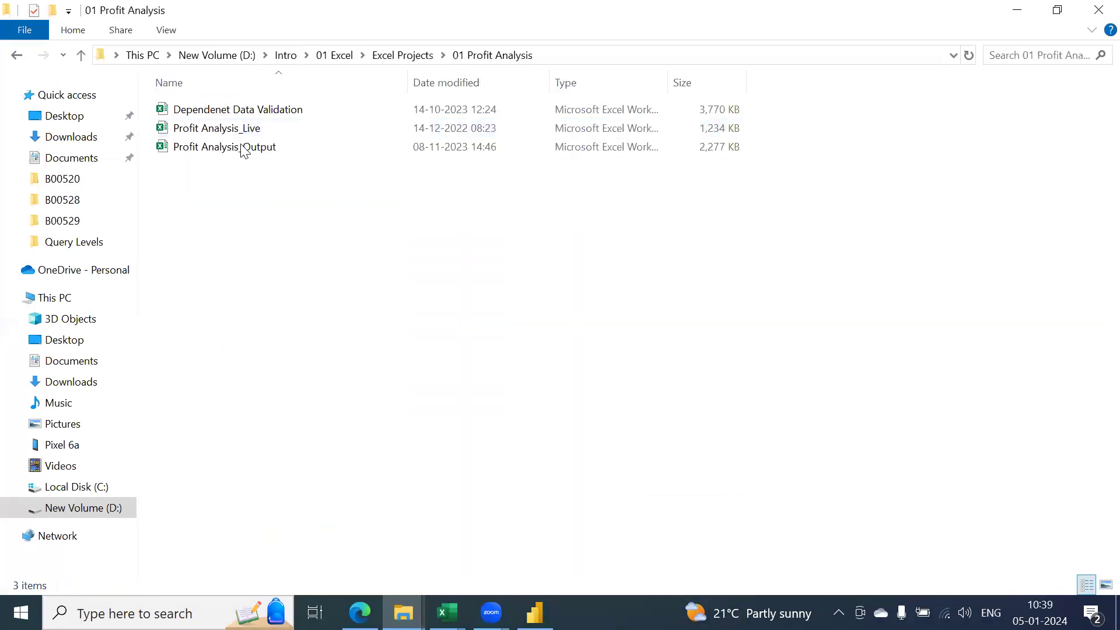
pyautogui.doubleClick(243, 147)
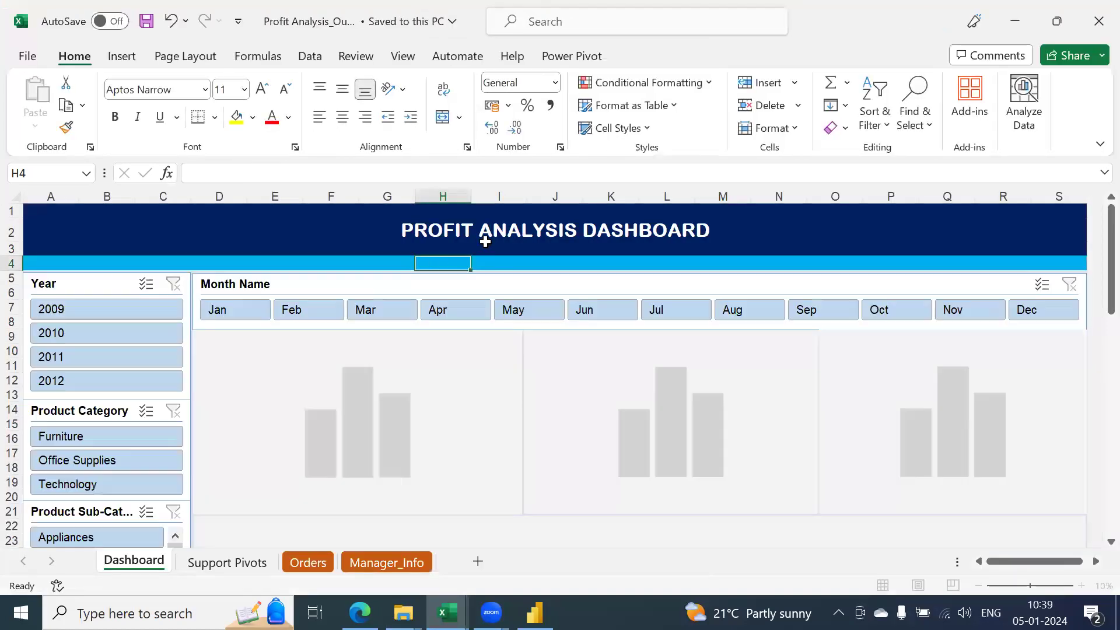
# Step: Show the profit dashboard in full-screen mode and filter it to year 2009 and the Furniture product category
pyautogui.click(1099, 144)
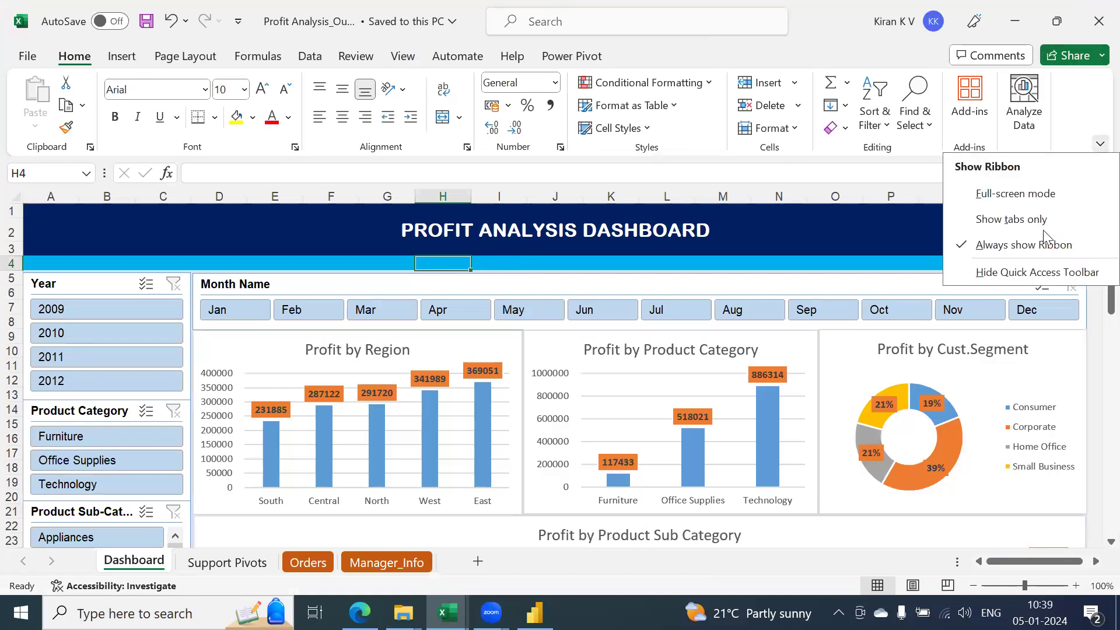
pyautogui.click(1041, 197)
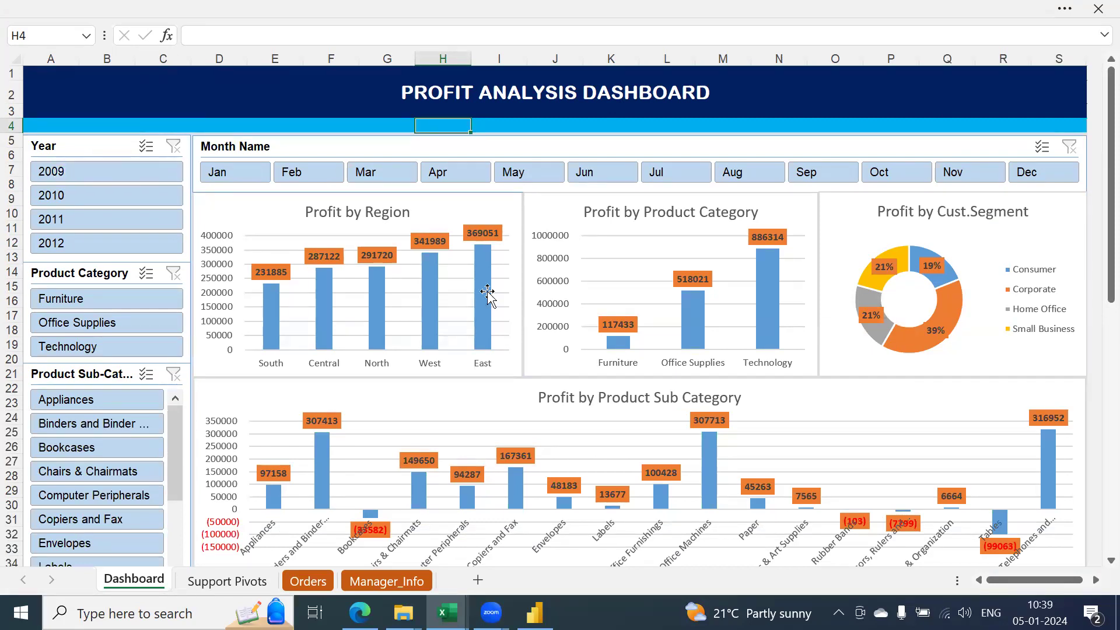
pyautogui.click(88, 171)
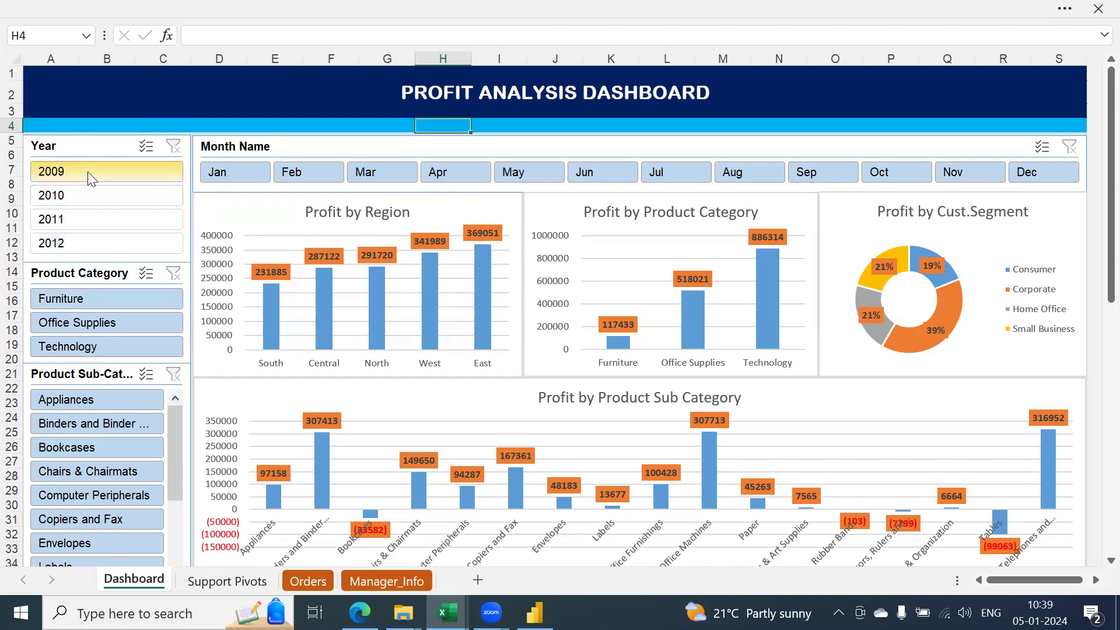
pyautogui.click(81, 301)
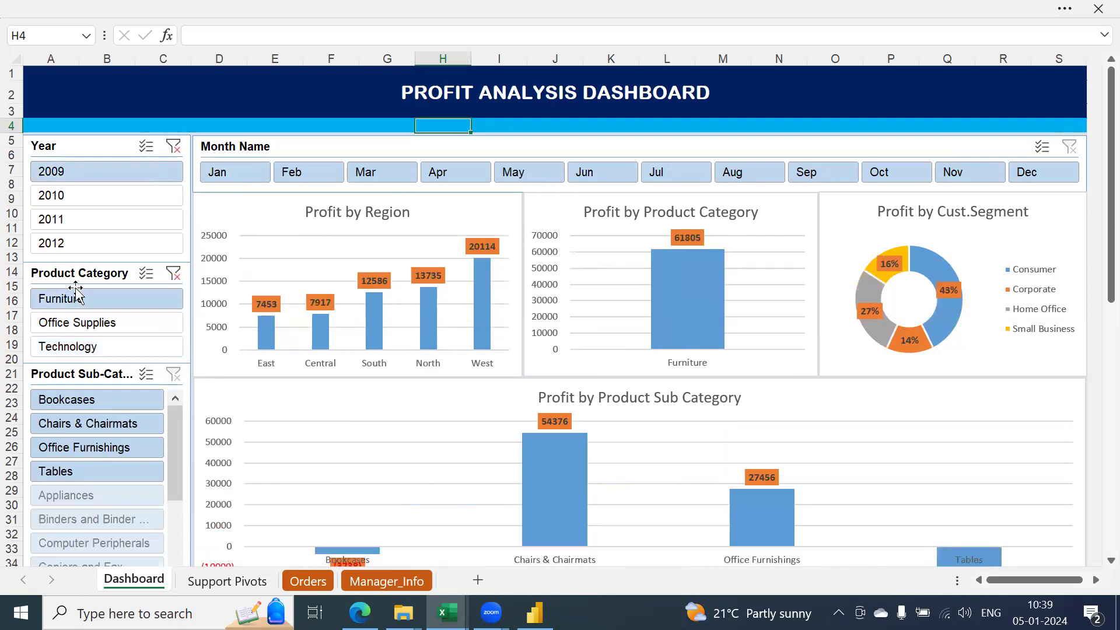
# Step: Clear the Product Category and Year filters, and return from full-screen mode to the always-visible ribbon
pyautogui.click(174, 274)
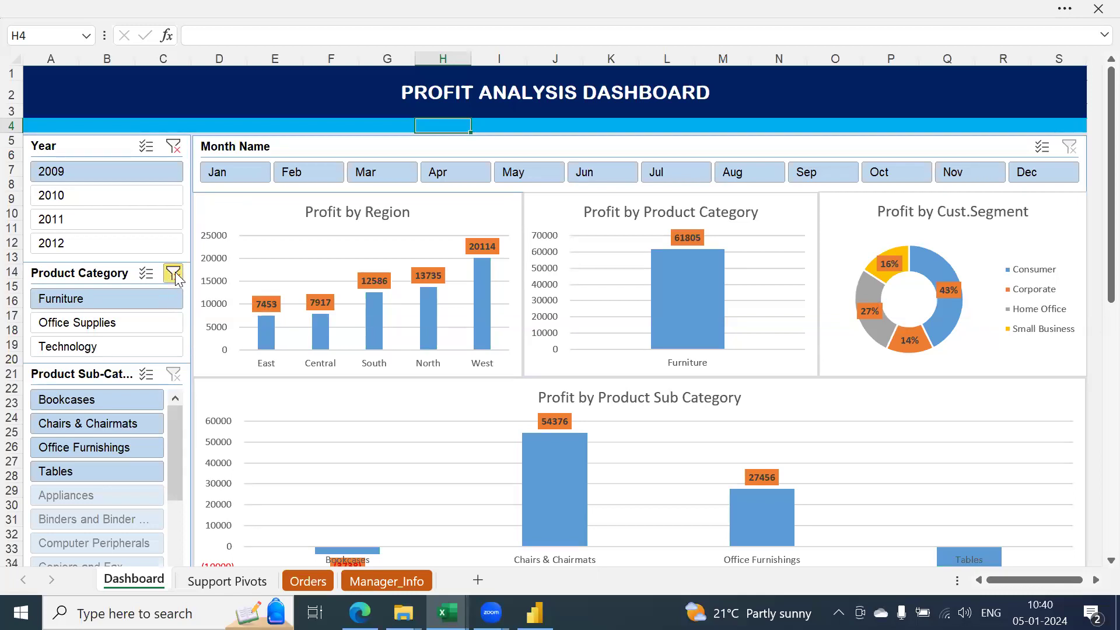
pyautogui.click(173, 146)
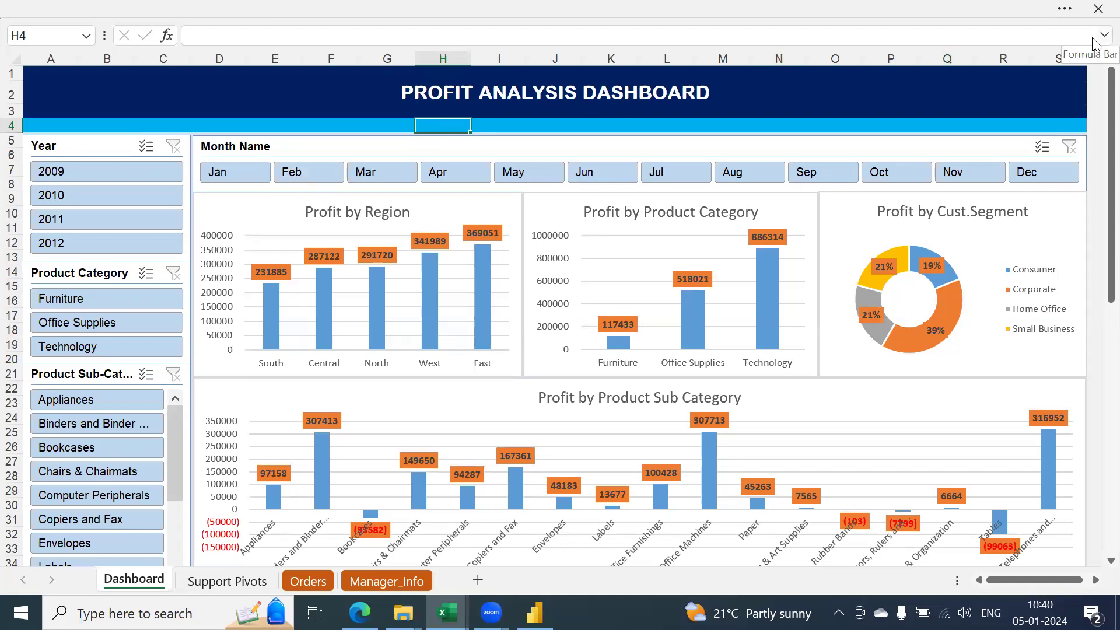
pyautogui.click(1065, 9)
pyautogui.click(1100, 144)
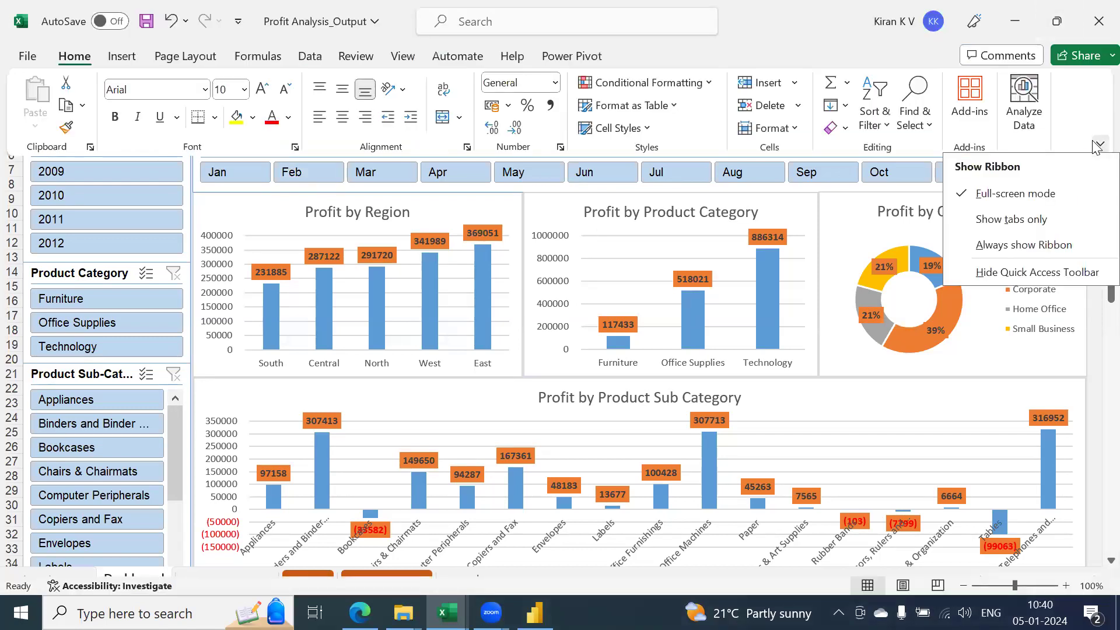
pyautogui.click(1046, 244)
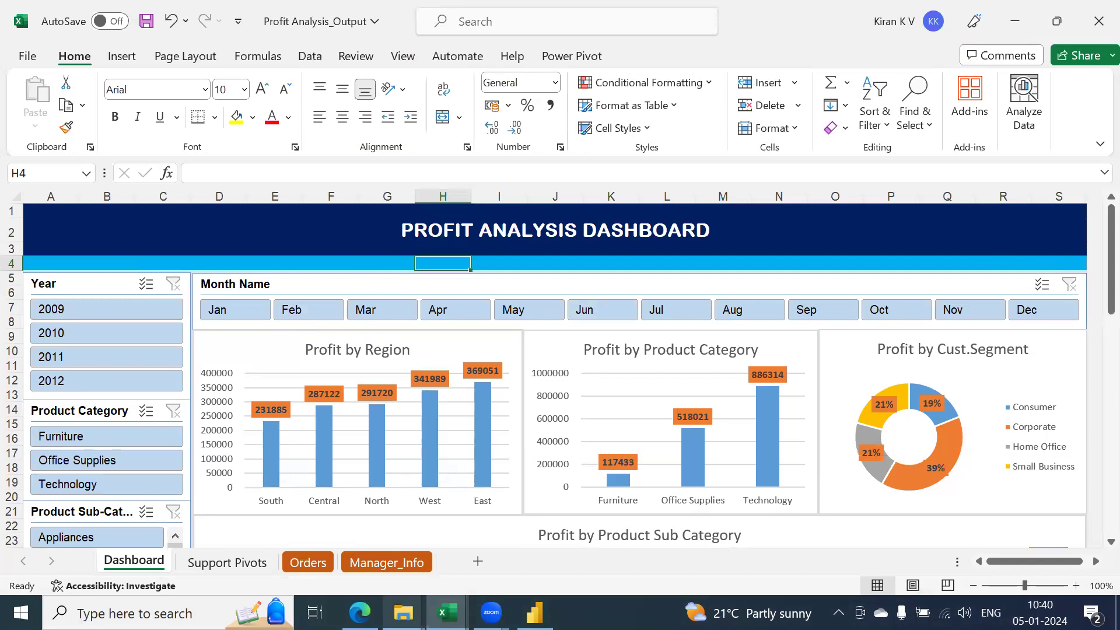
# Step: Switch to Power BI Desktop and examine the full list of available data source connectors, closing it without connecting
pyautogui.moveTo(447, 612)
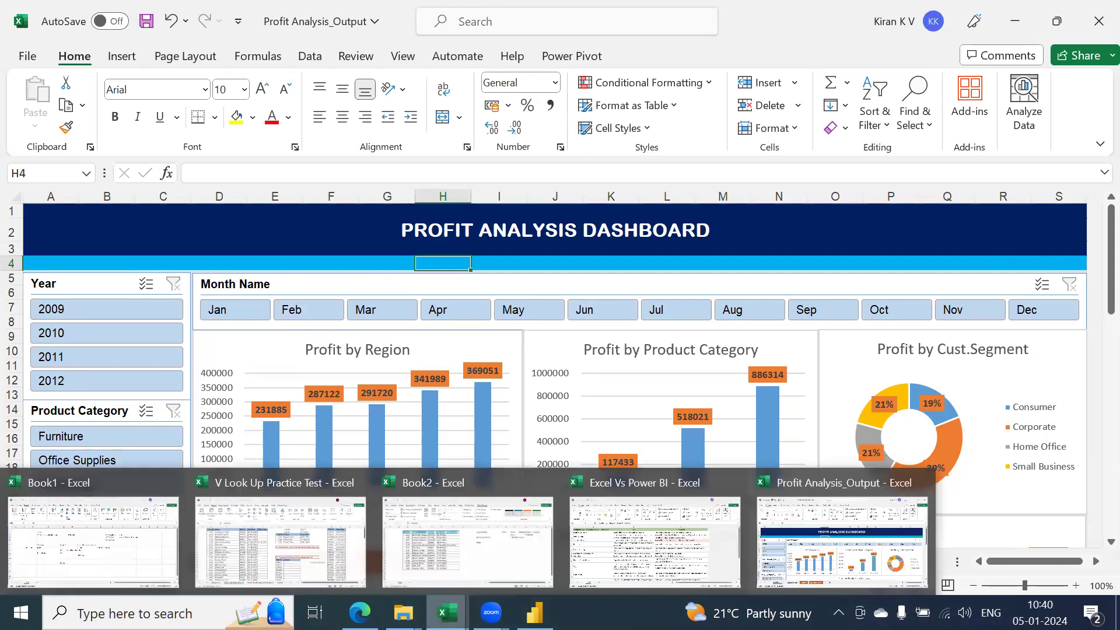
pyautogui.click(564, 577)
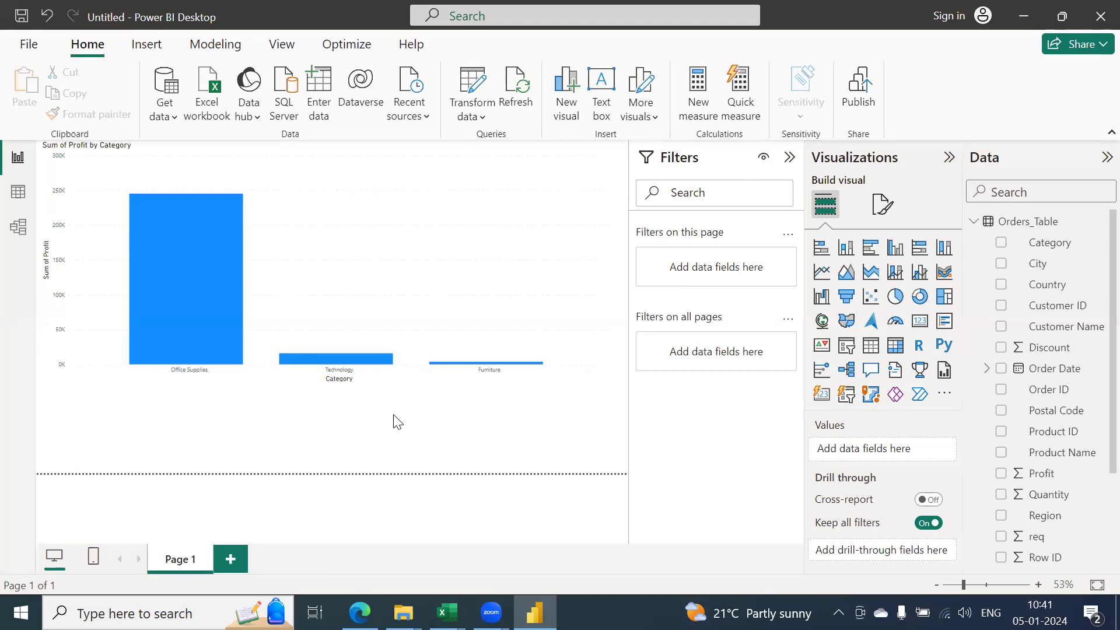
pyautogui.click(180, 122)
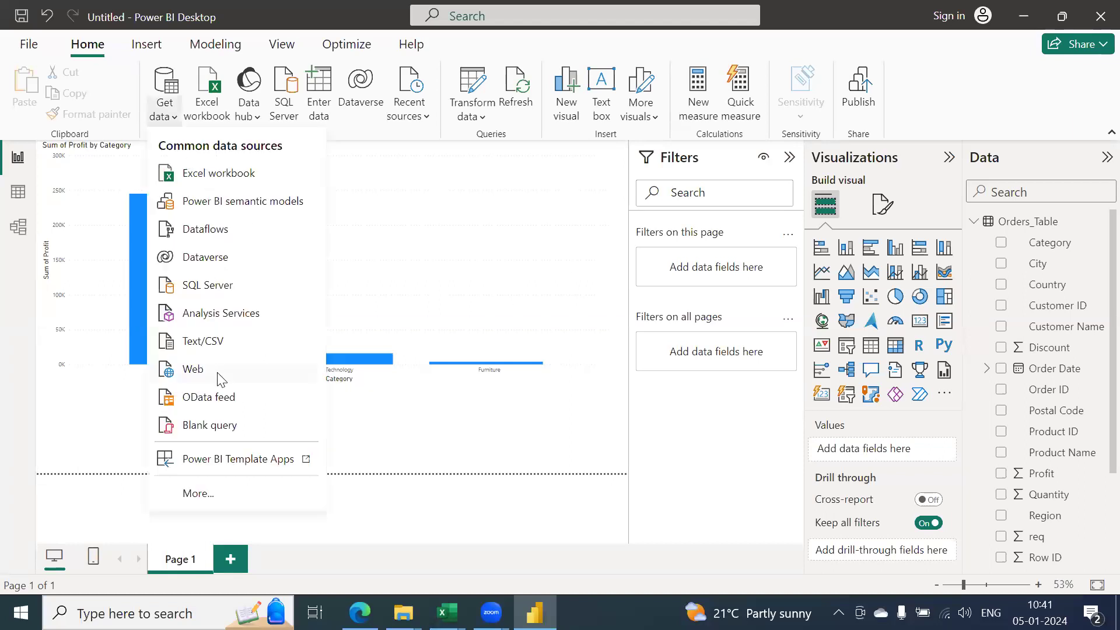
pyautogui.click(244, 500)
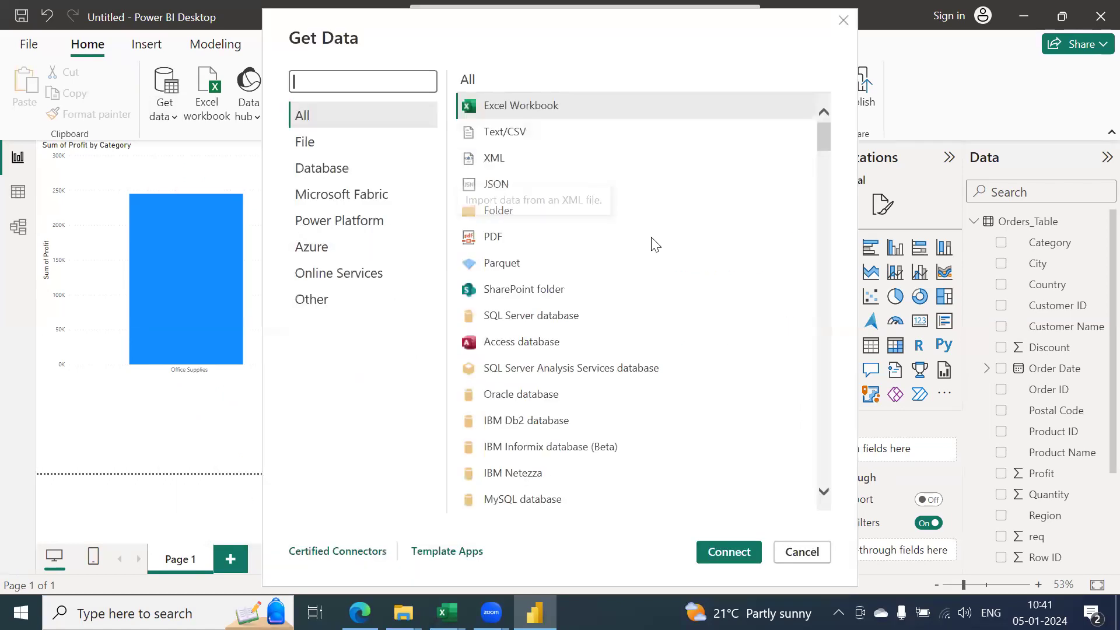
pyautogui.scroll(-5, 723, 371)
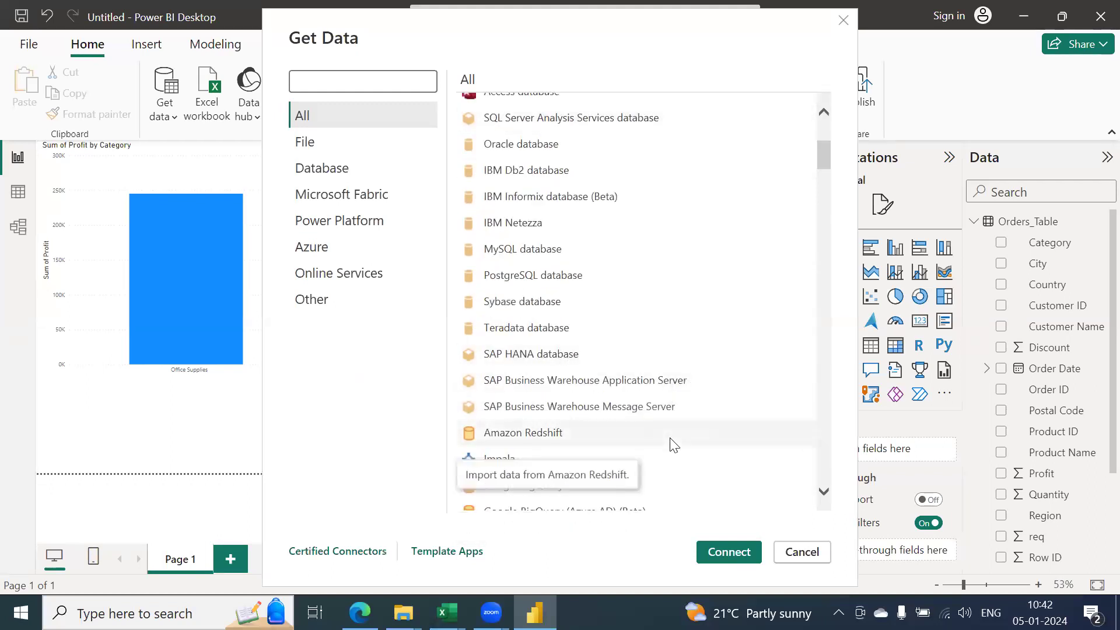
pyautogui.scroll(-3, 723, 350)
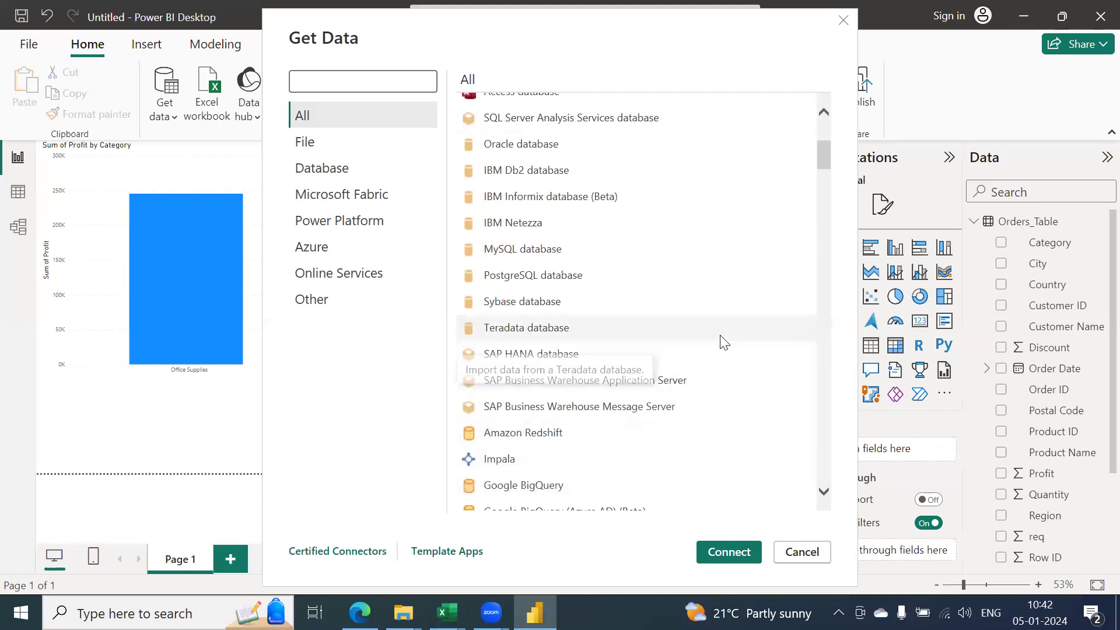
pyautogui.scroll(-3, 705, 335)
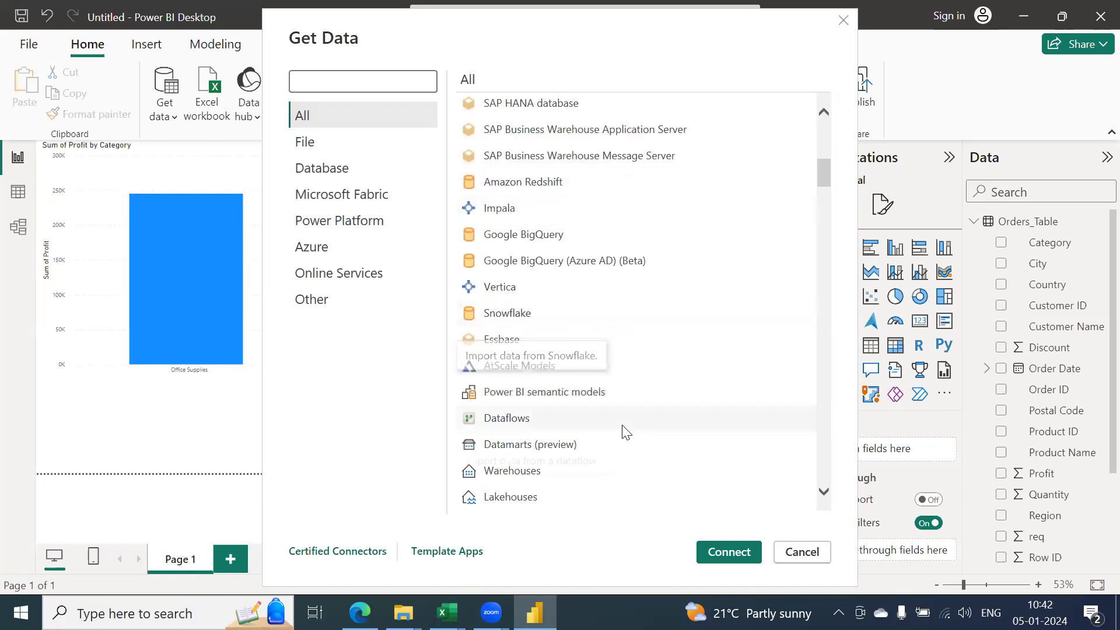
pyautogui.scroll(-3, 627, 432)
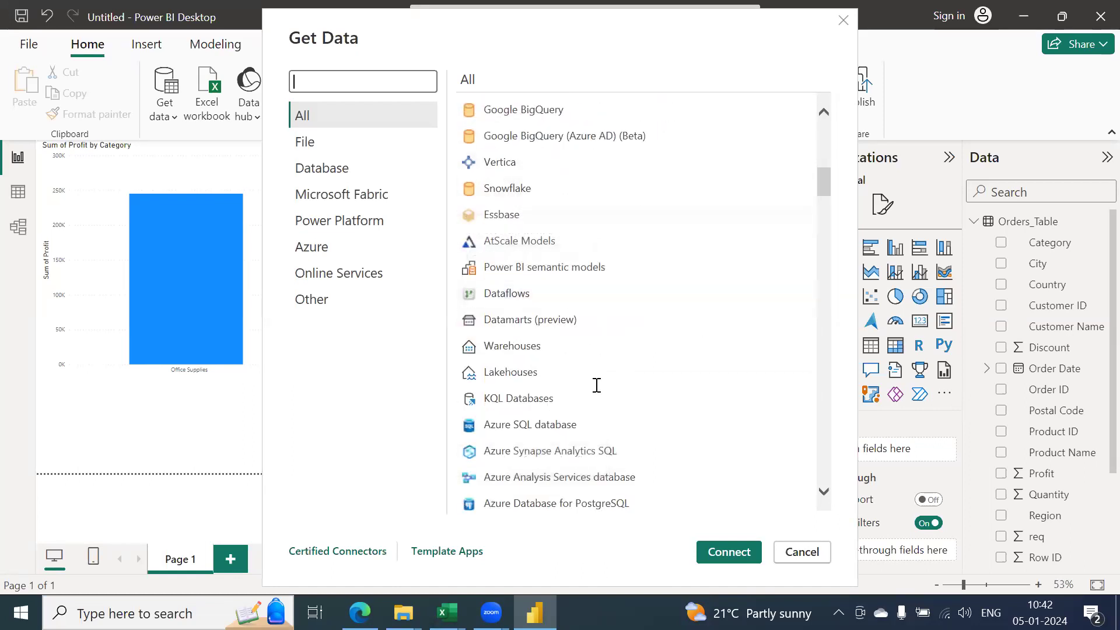
pyautogui.scroll(-12, 637, 343)
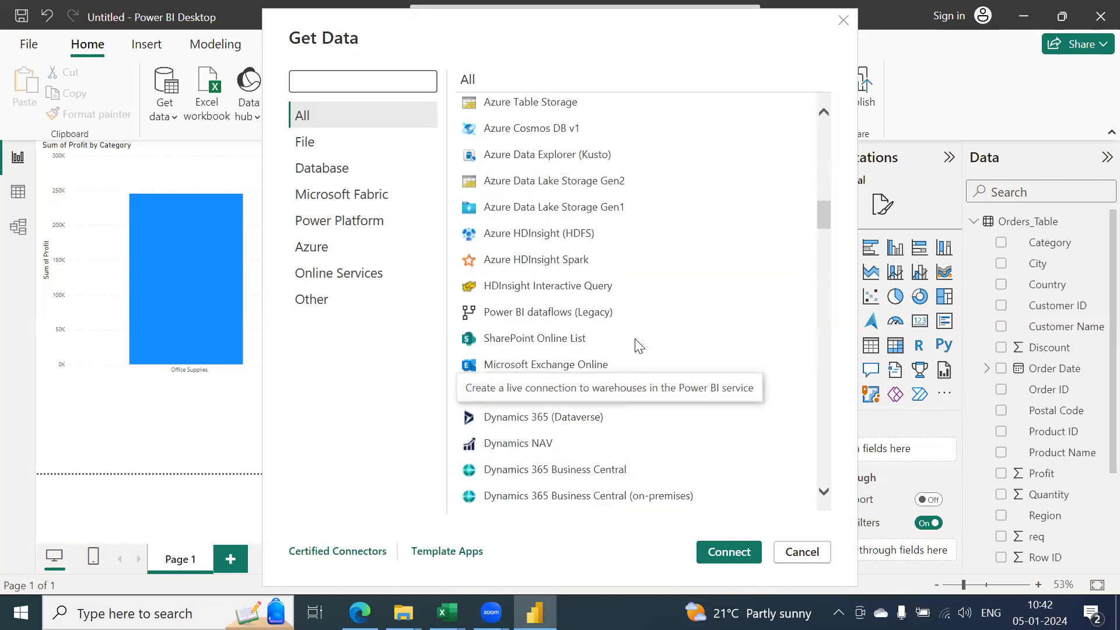
pyautogui.scroll(-8, 637, 343)
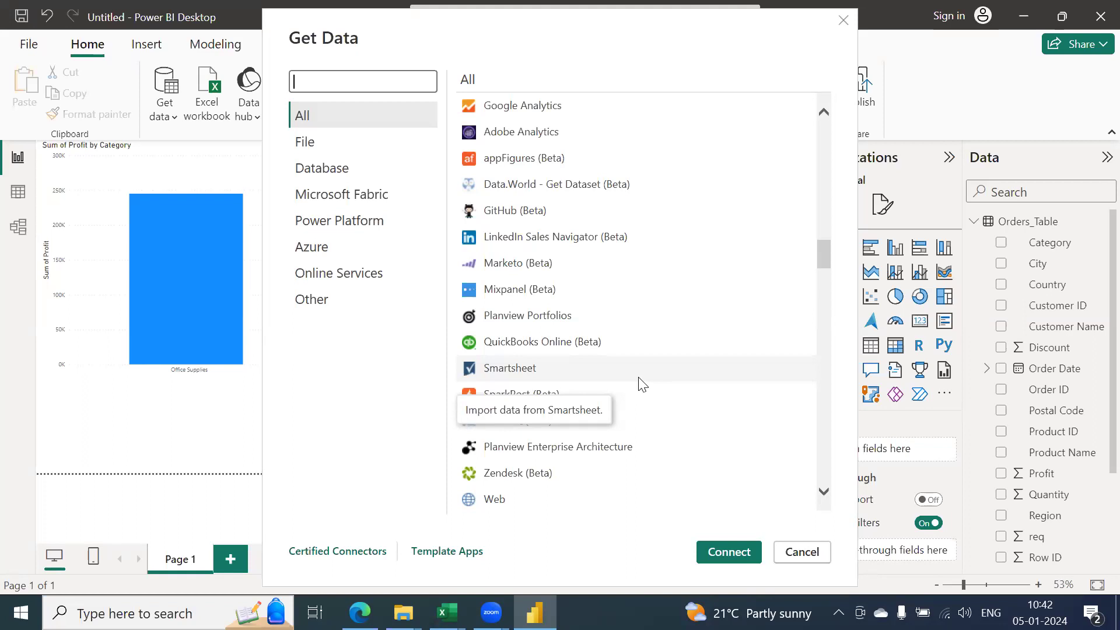
pyautogui.scroll(3, 649, 287)
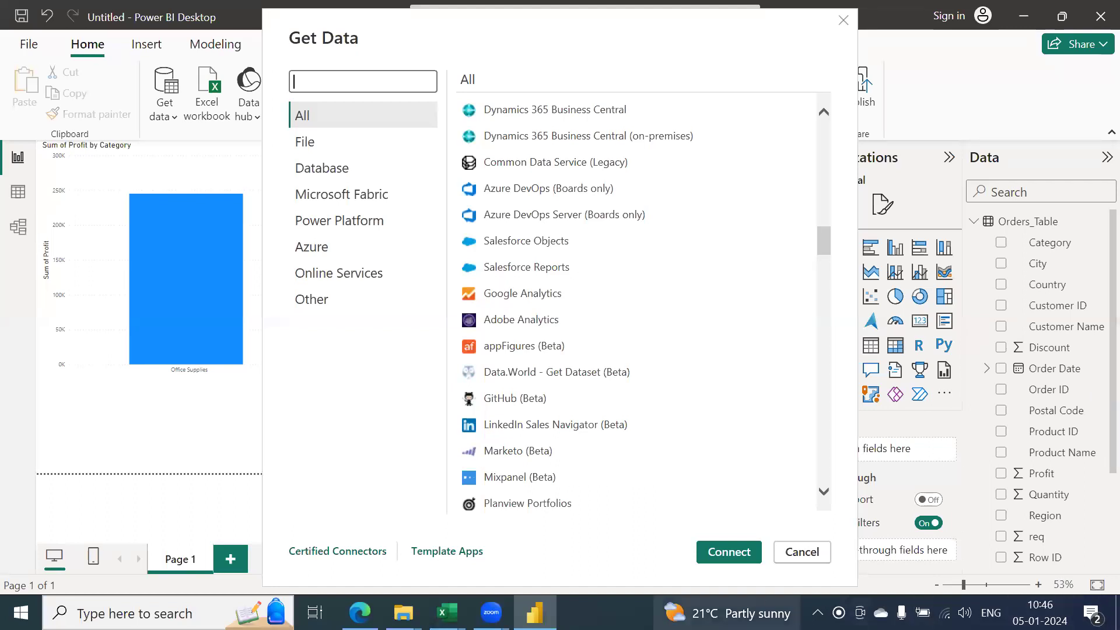
pyautogui.click(802, 553)
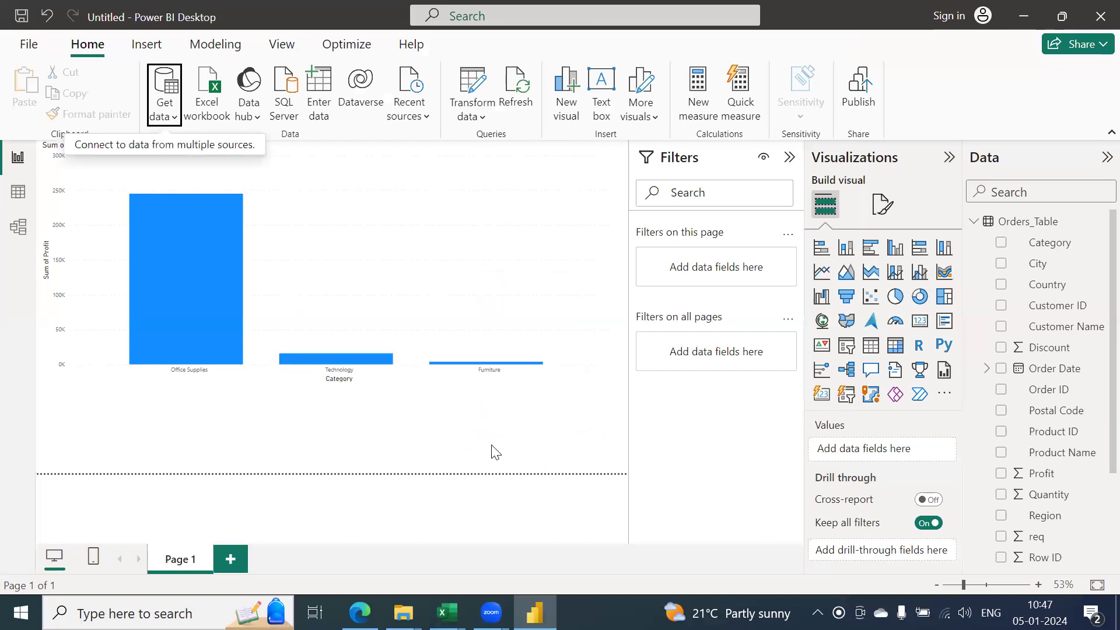
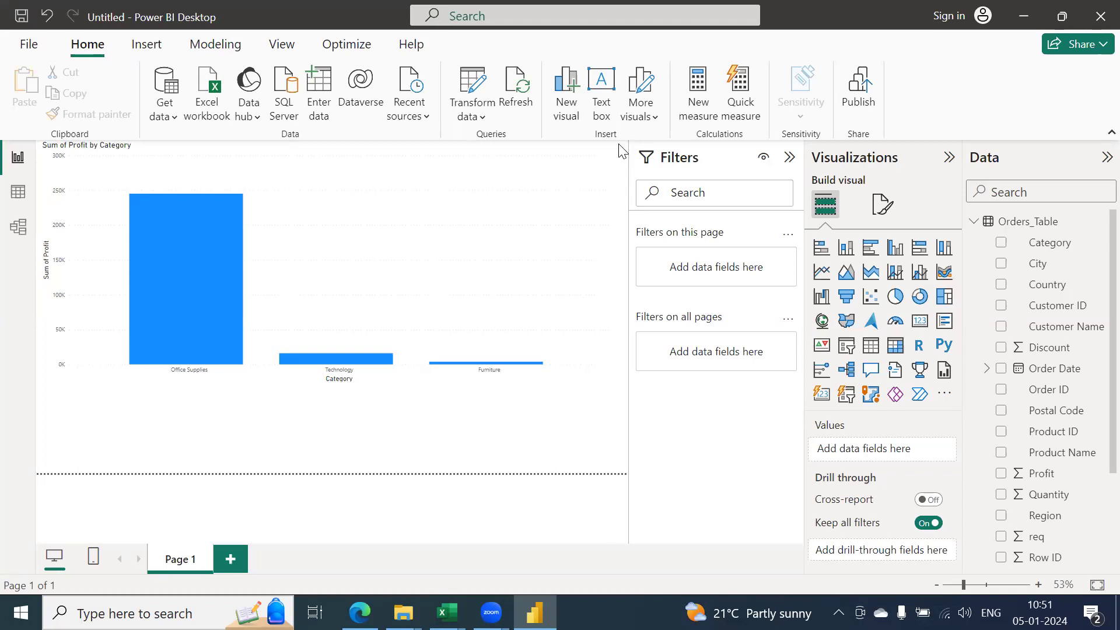
# Step: Switch to the V Look Up Practice Test workbook in Excel and run Analyze Data on the Emp Data sheet
pyautogui.click(447, 613)
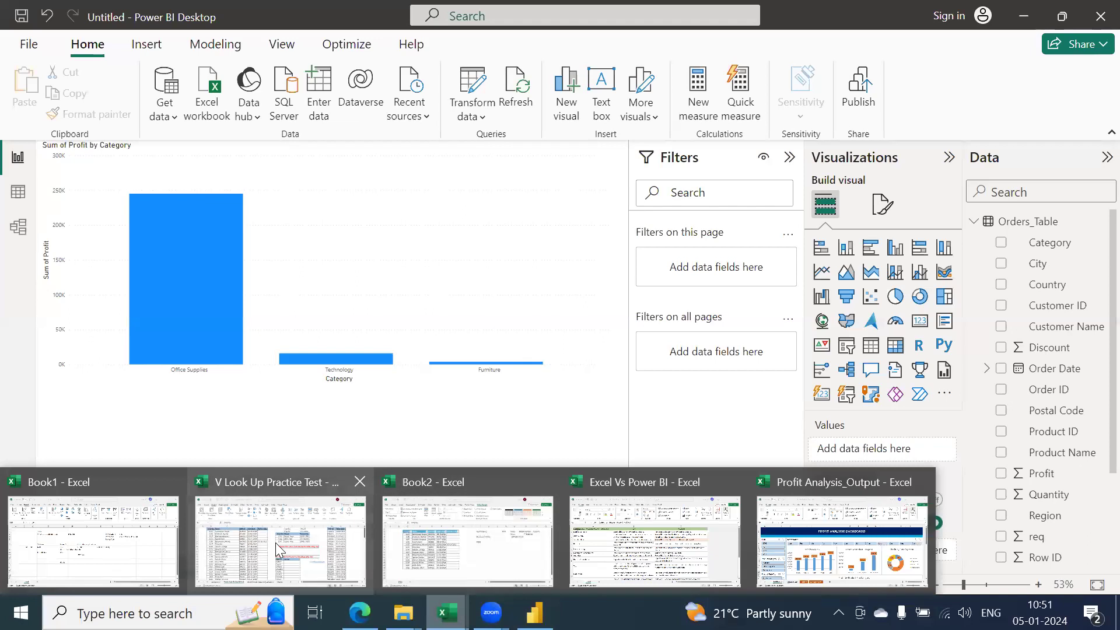
pyautogui.press('Escape')
pyautogui.hotkey('alt', 'Tab')
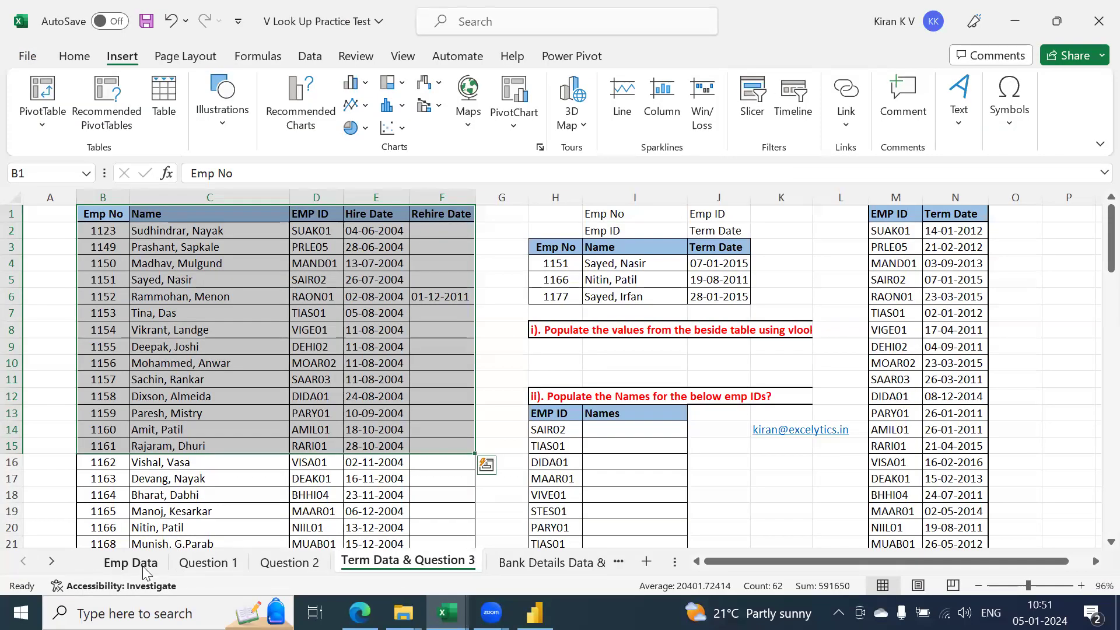
pyautogui.click(143, 566)
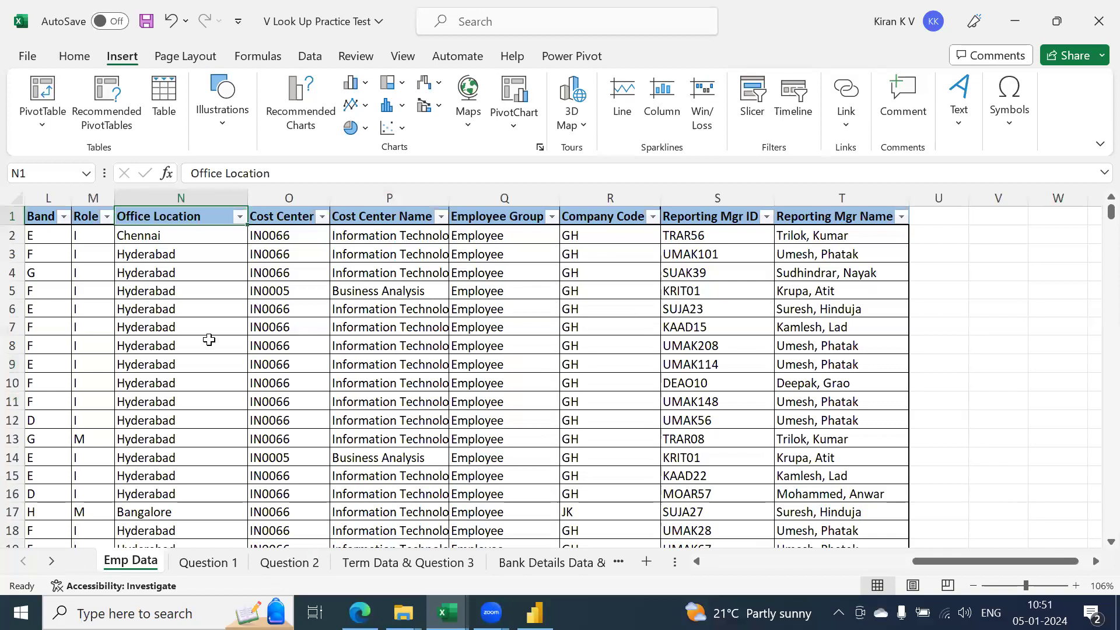
pyautogui.click(71, 57)
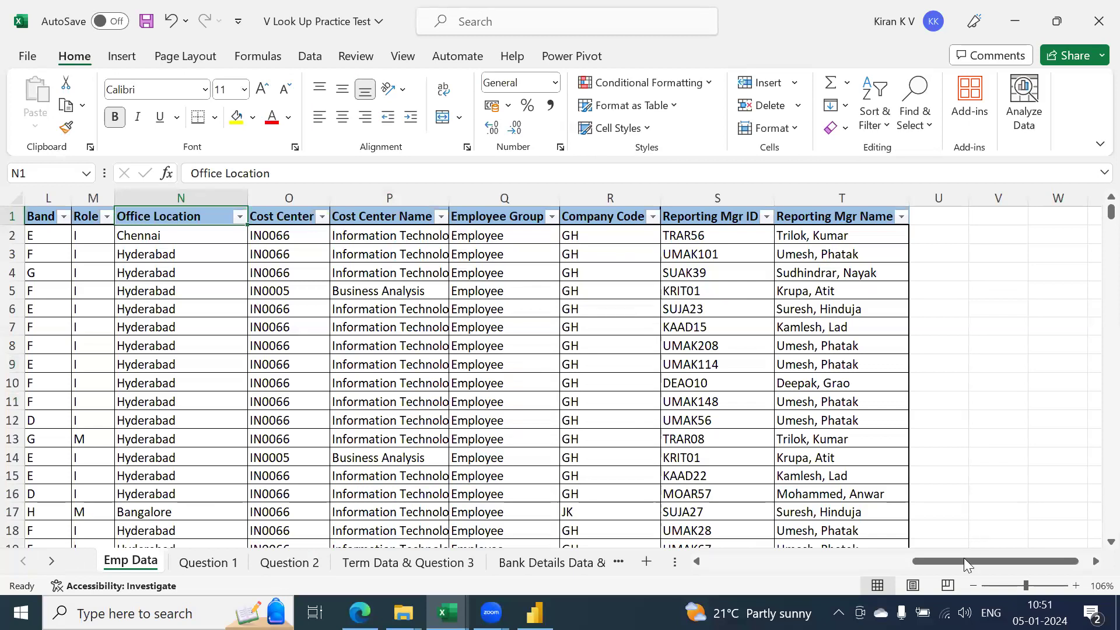
pyautogui.hscroll(-5, 181, 230)
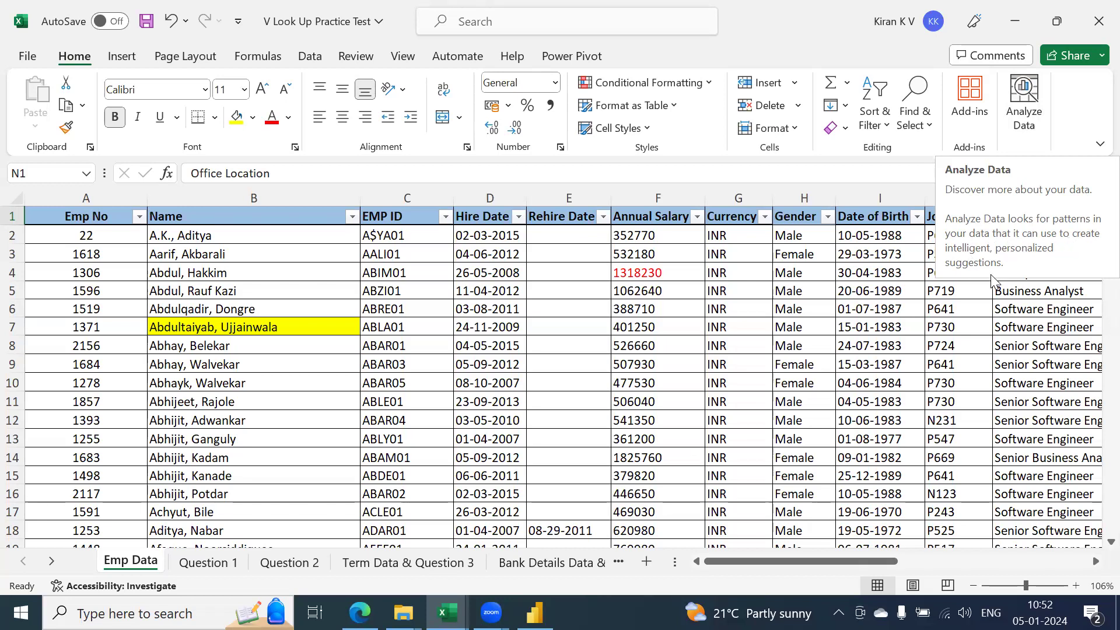
pyautogui.click(1033, 111)
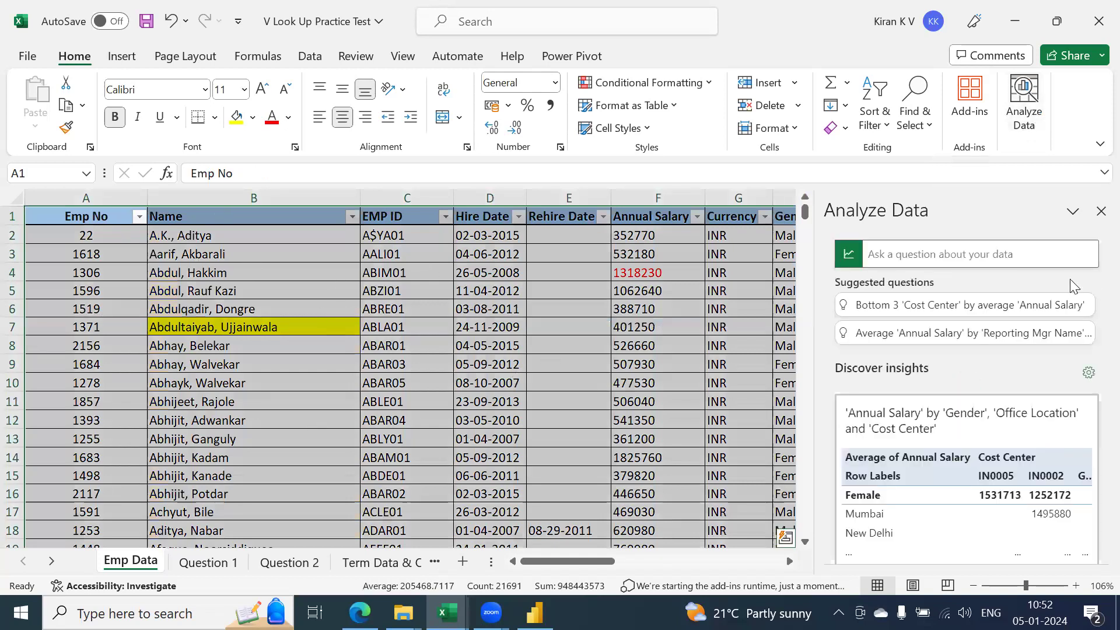
# Step: Ask Analyze Data the question "Gender & emp count" about the employee data
pyautogui.click(938, 256)
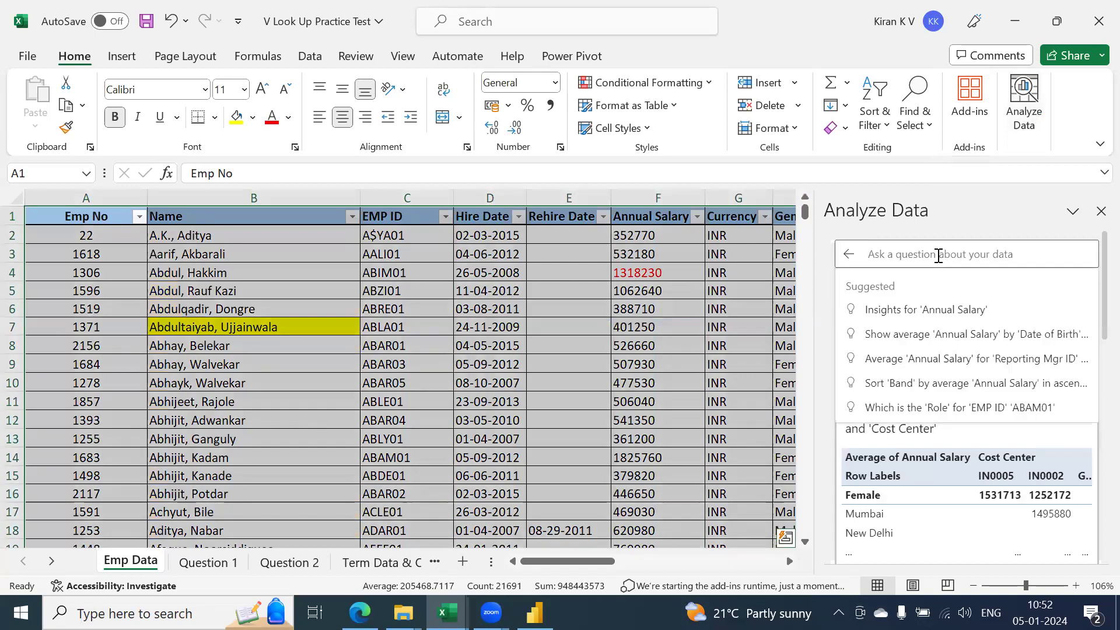
pyautogui.write('gender')
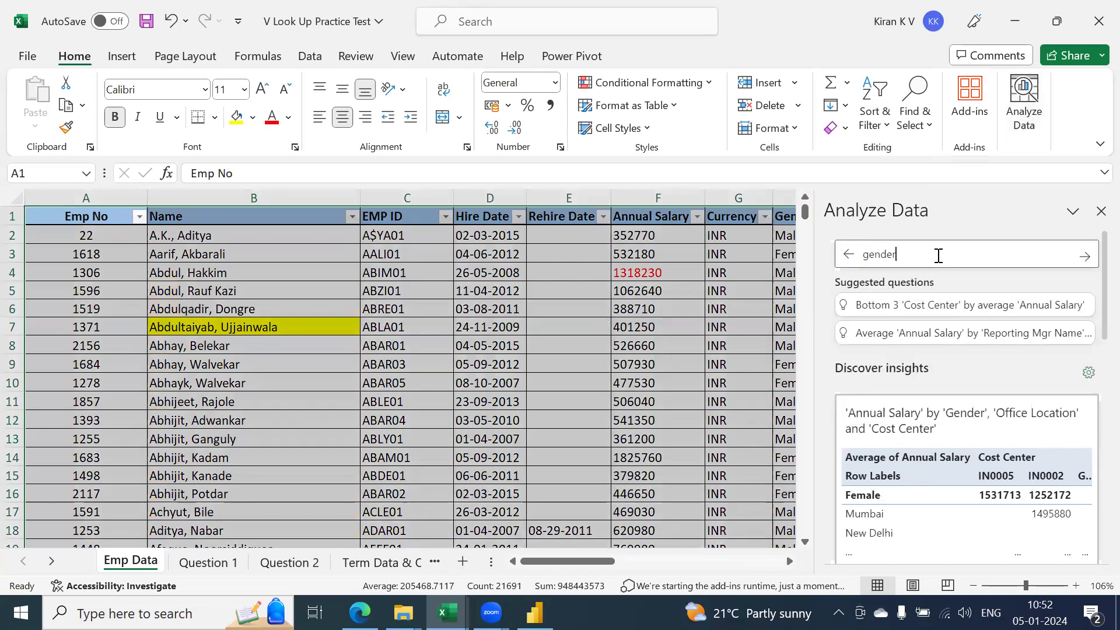
pyautogui.doubleClick(938, 256)
pyautogui.press('BackSpace')
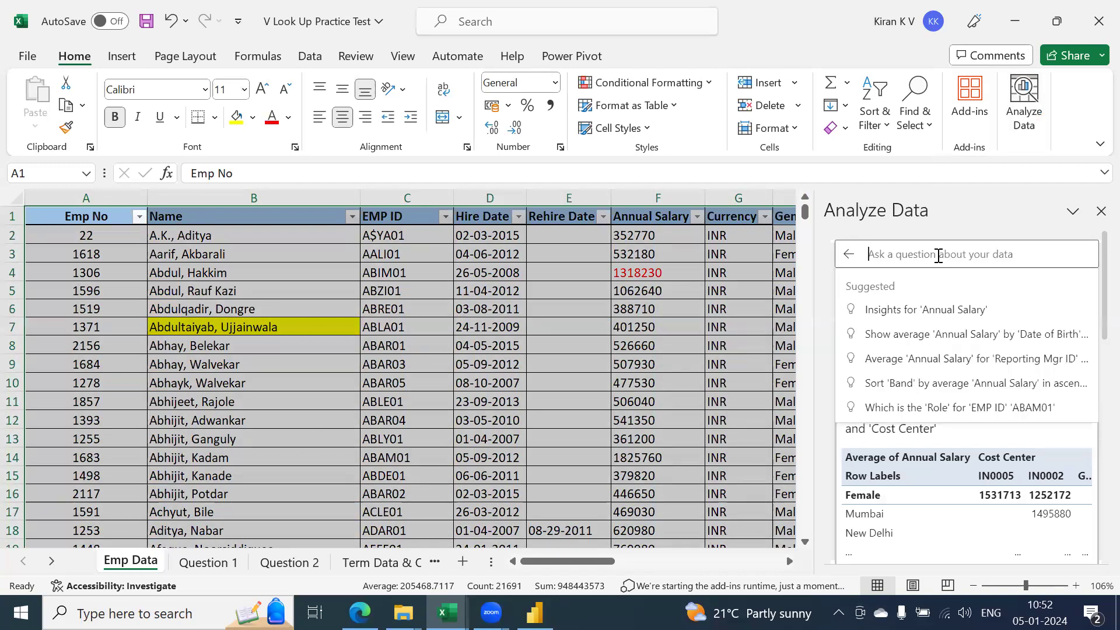
pyautogui.write('Gender & e')
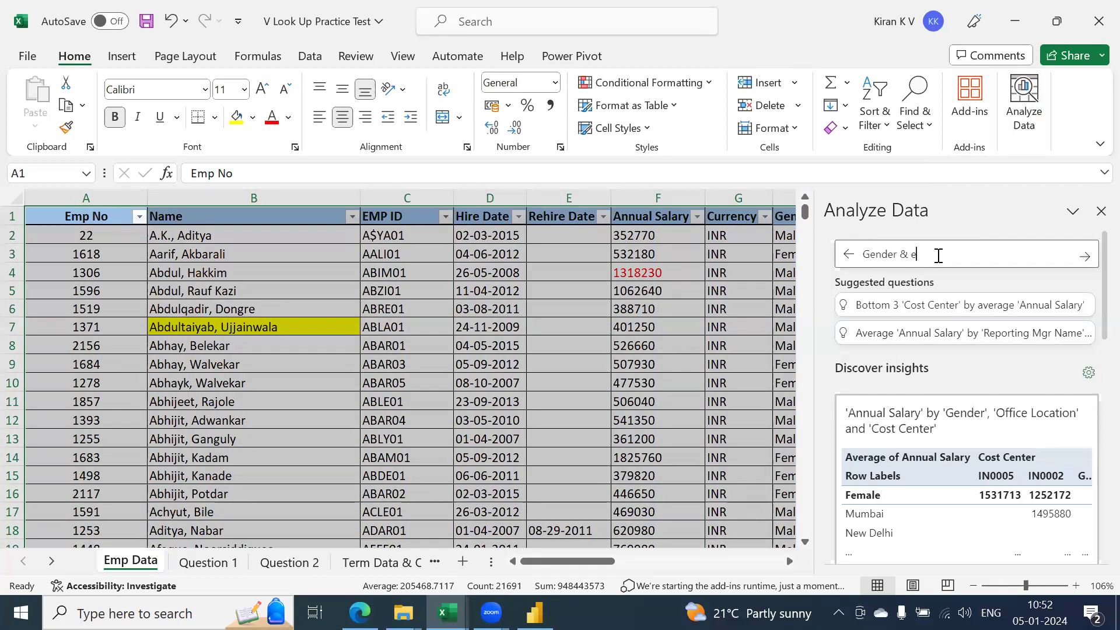
pyautogui.write('mp count')
pyautogui.press('Return')
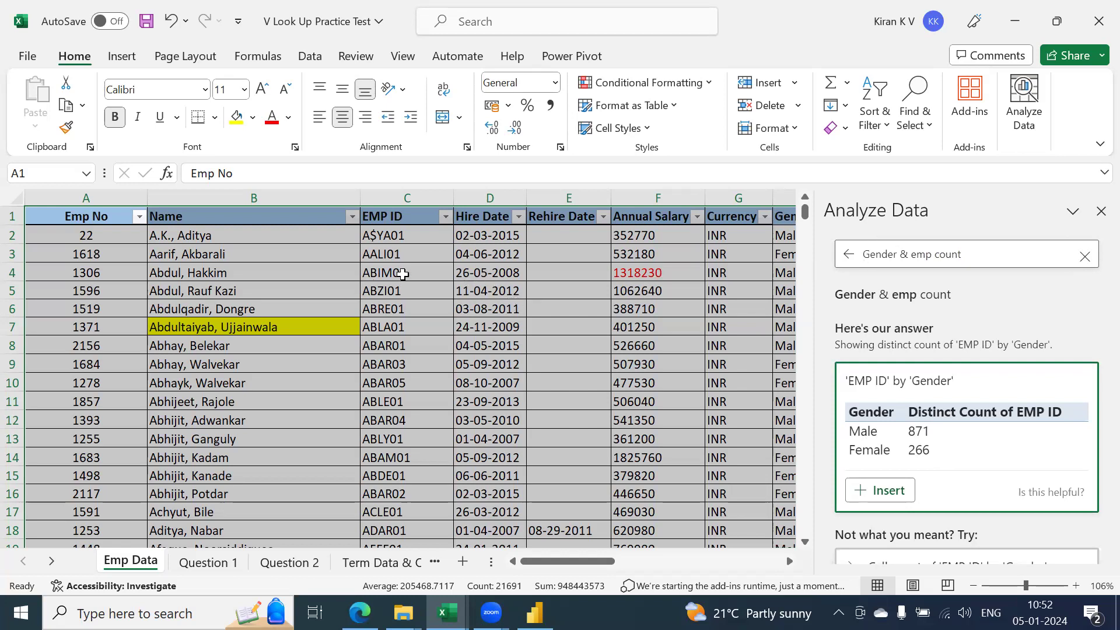
pyautogui.moveTo(864, 257); pyautogui.dragTo(970, 257)
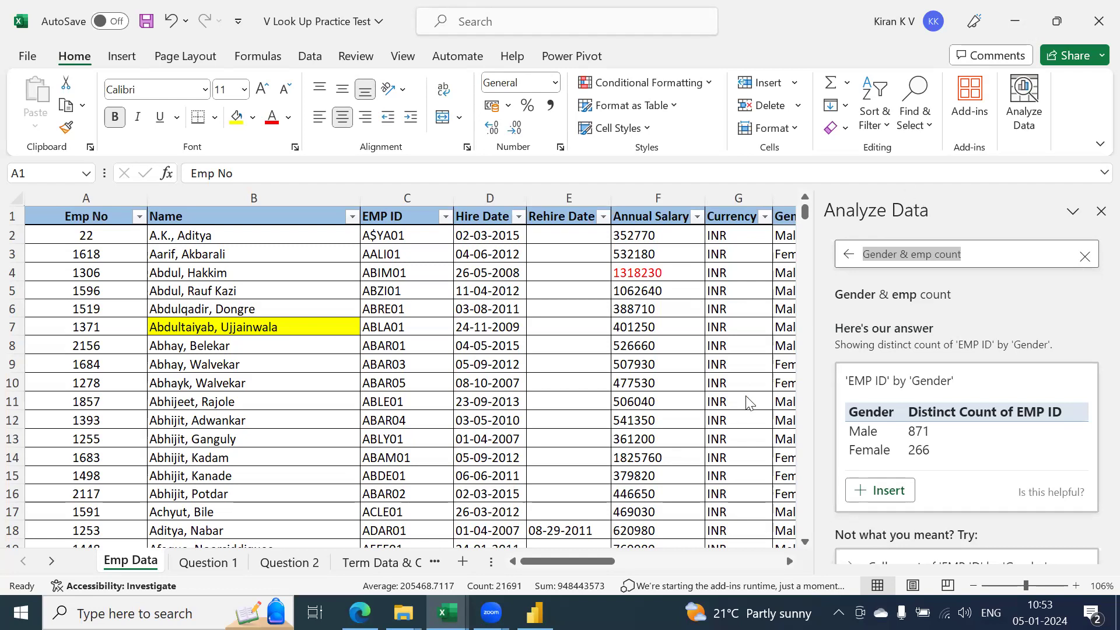
# Step: Close the Analyze Data results, look over the Emp Data table, and select the Emp No header cell A1
pyautogui.click(1100, 212)
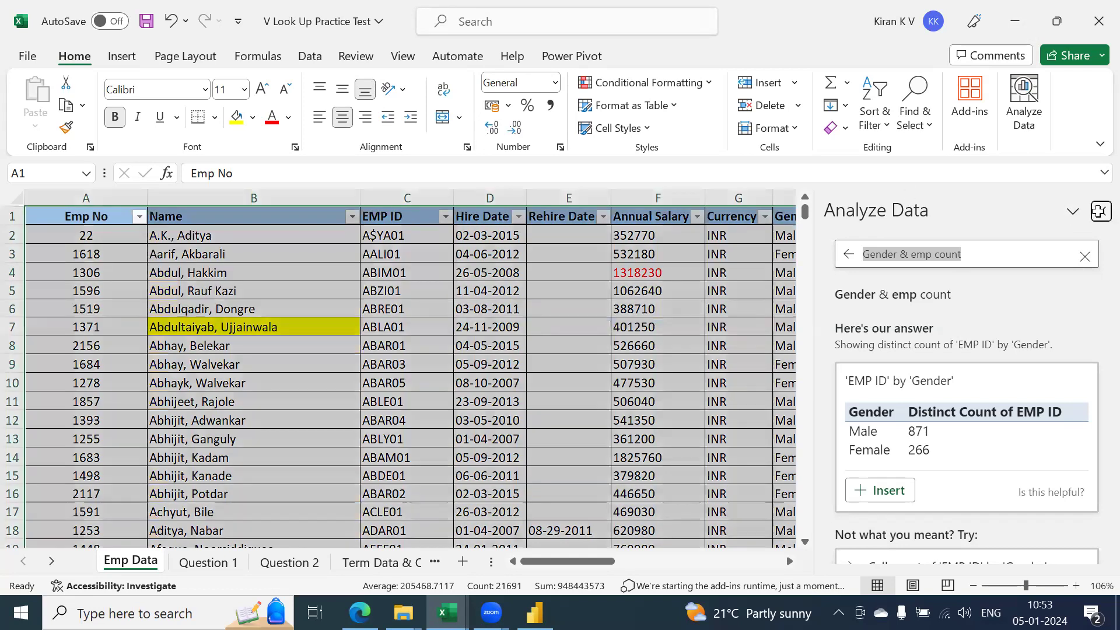
pyautogui.click(1100, 212)
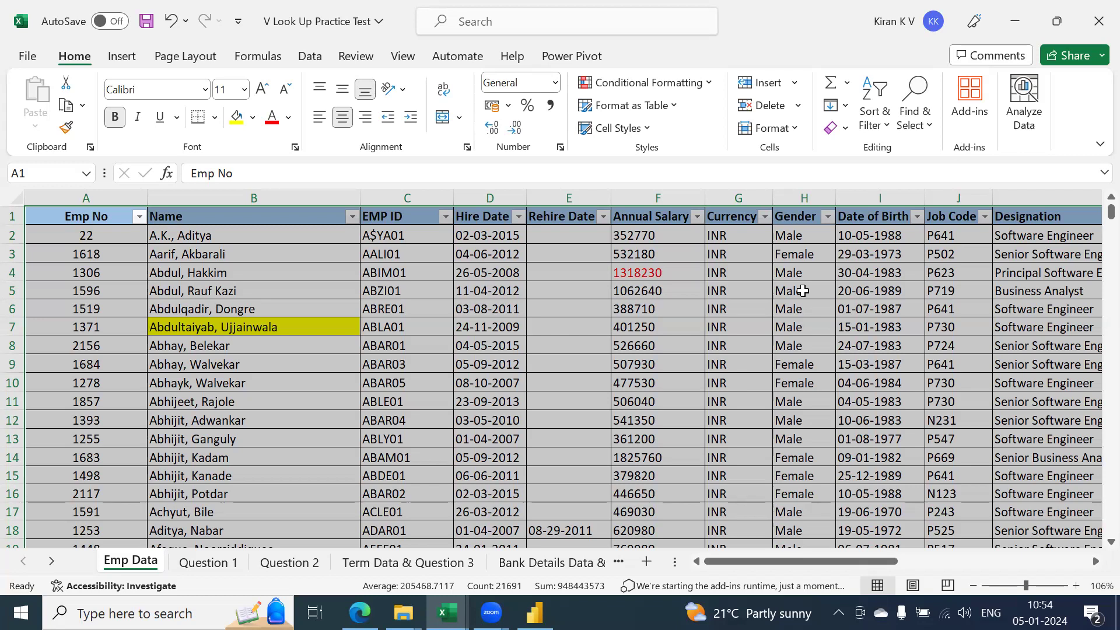
pyautogui.hscroll(1, 725, 286)
pyautogui.scroll(-7, 725, 286)
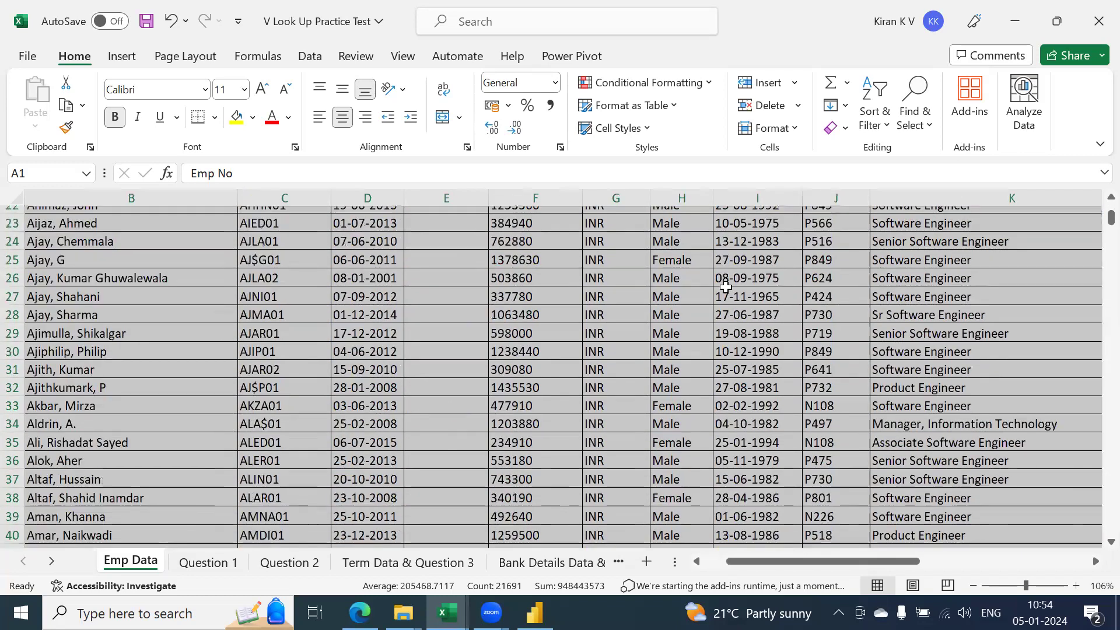
pyautogui.scroll(7, 1094, 221)
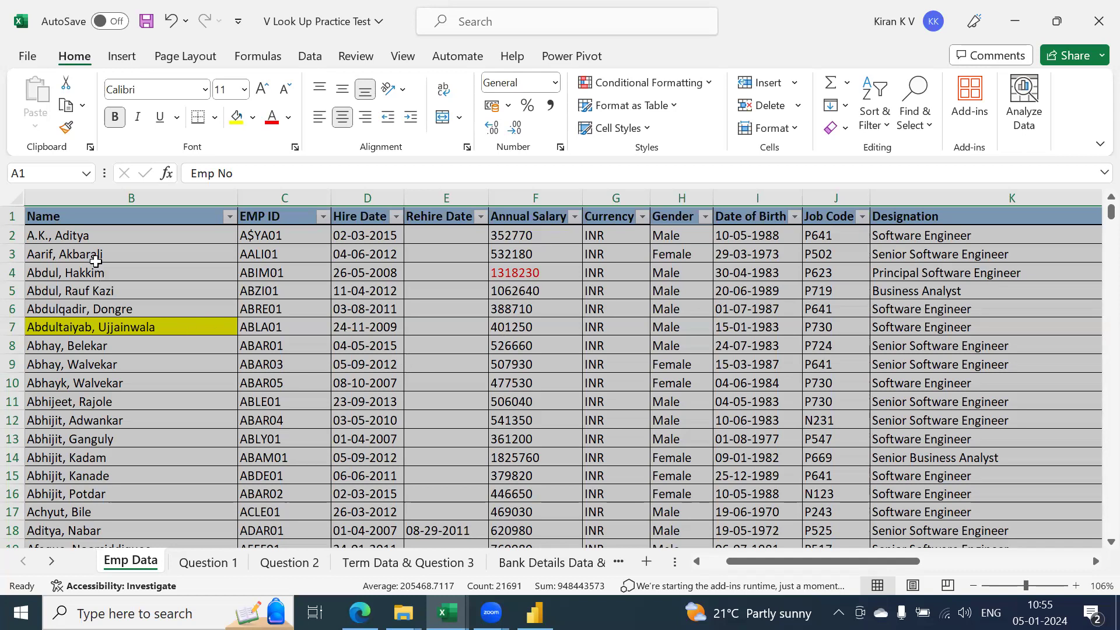
pyautogui.click(97, 221)
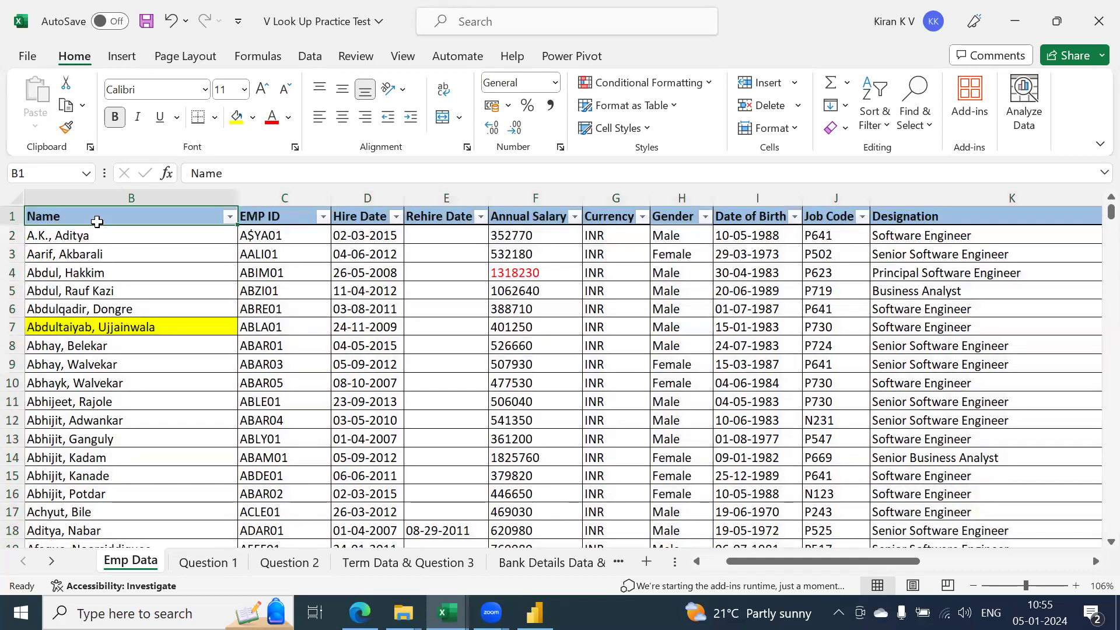
pyautogui.press('Left')
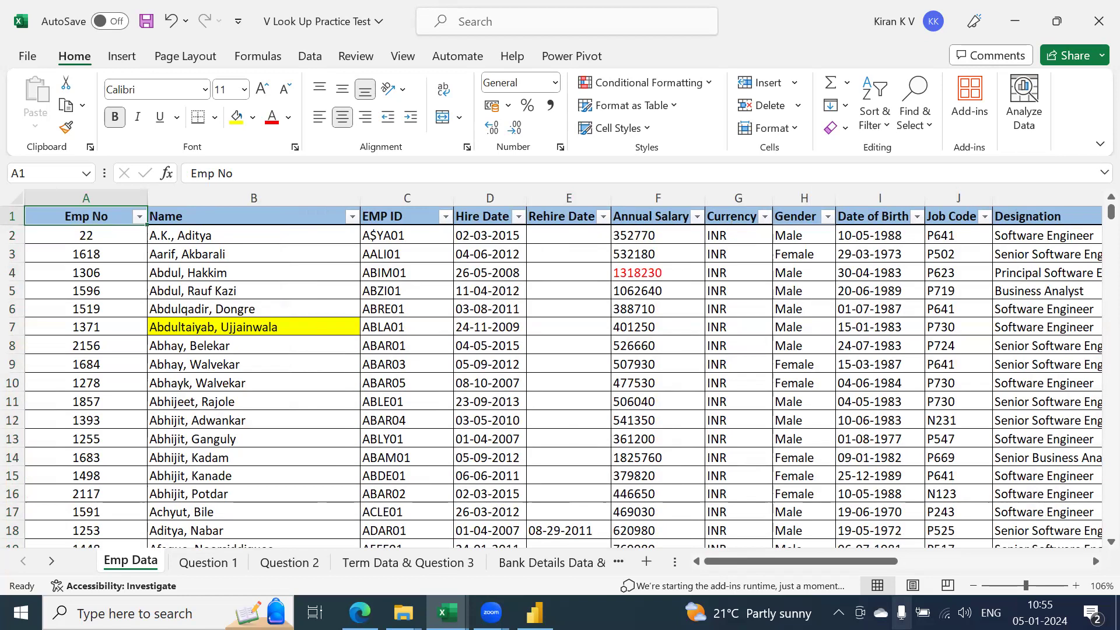
# Step: Switch to Microsoft Edge and open powerbi.microsoft.com in a new tab
pyautogui.click(360, 612)
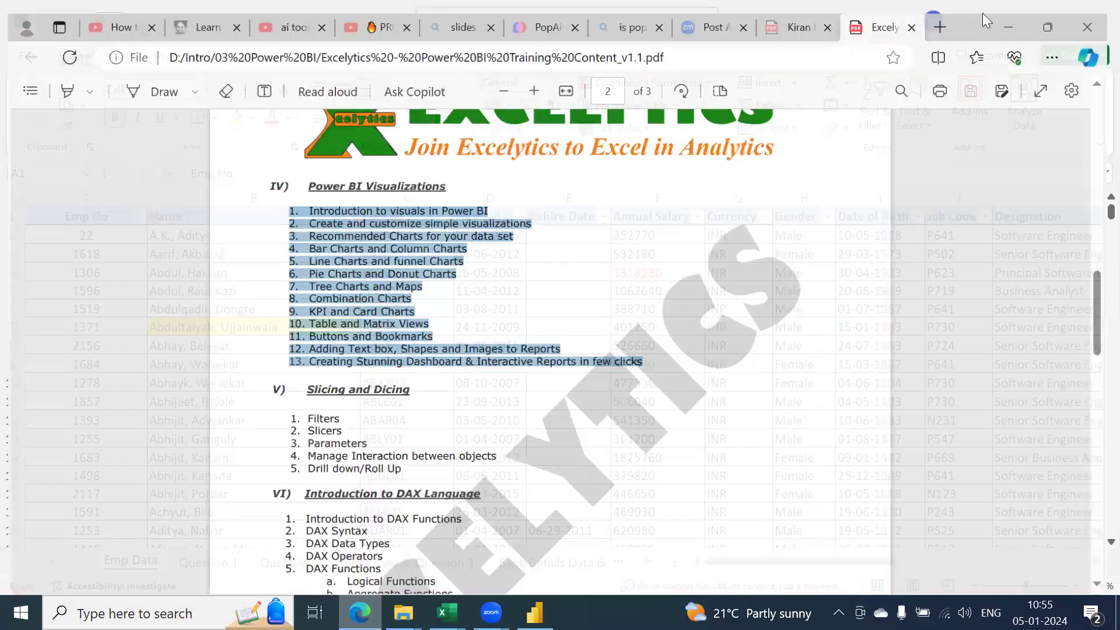
pyautogui.click(950, 14)
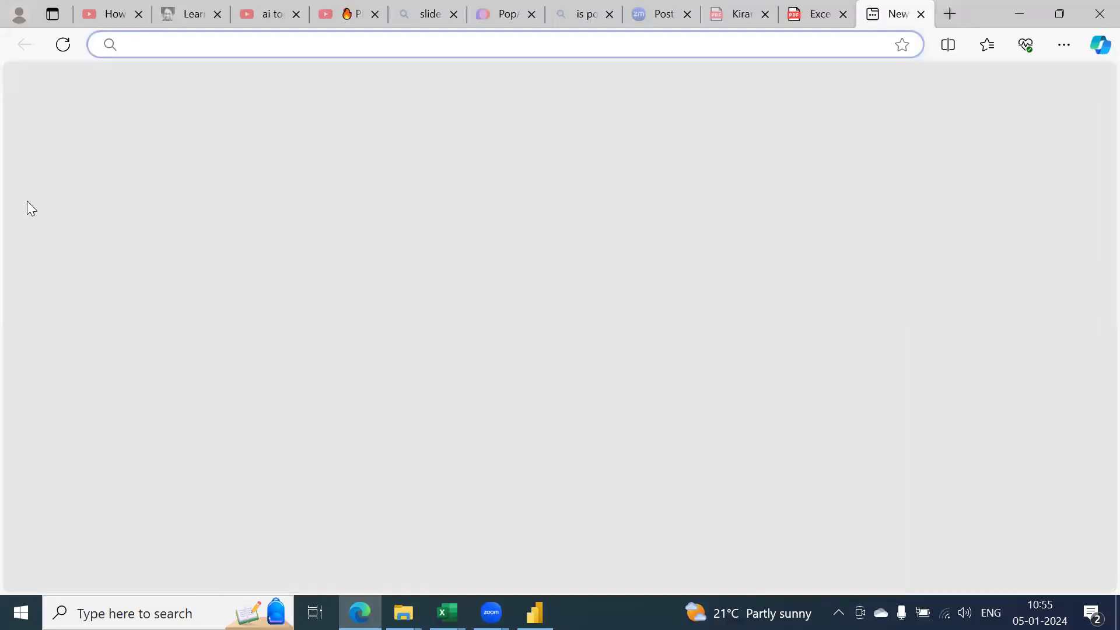
pyautogui.write('powerbi')
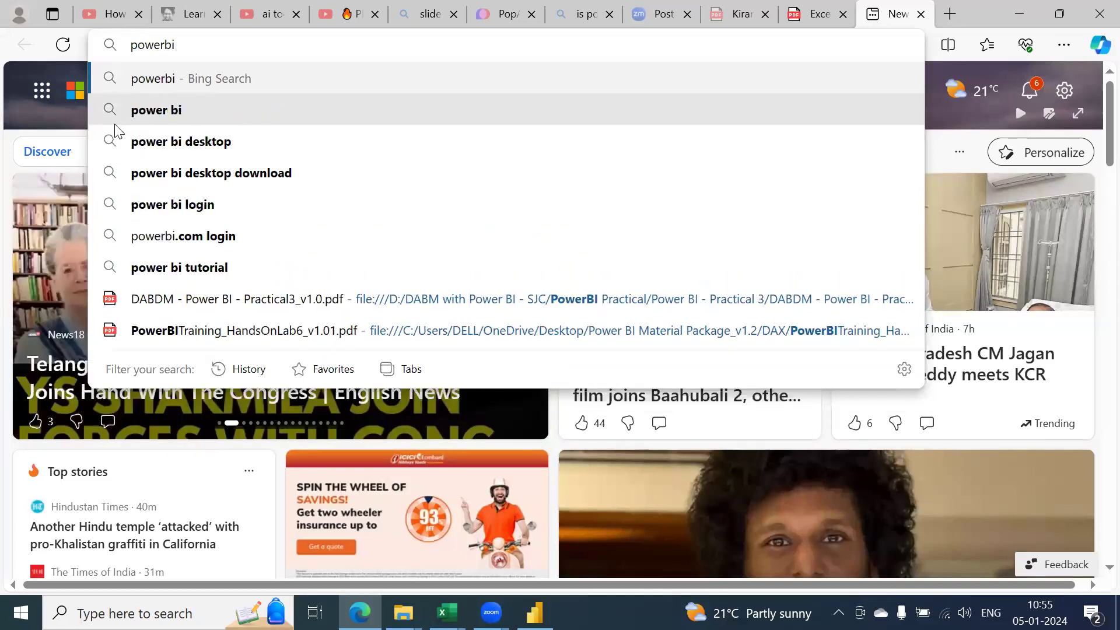
pyautogui.write('.mi')
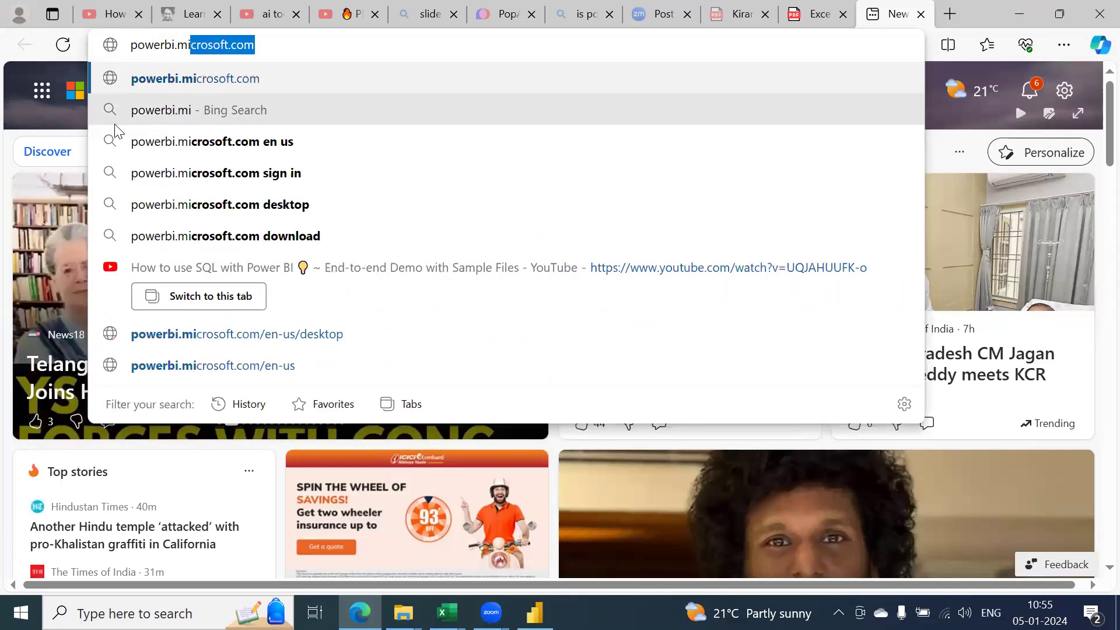
pyautogui.press('Right')
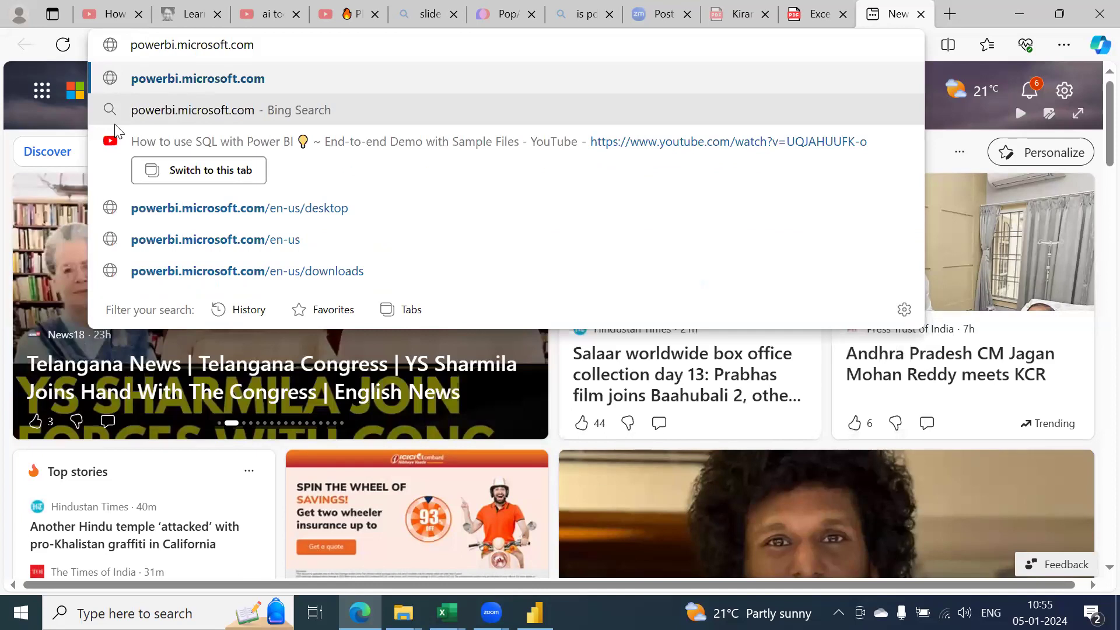
pyautogui.press('Return')
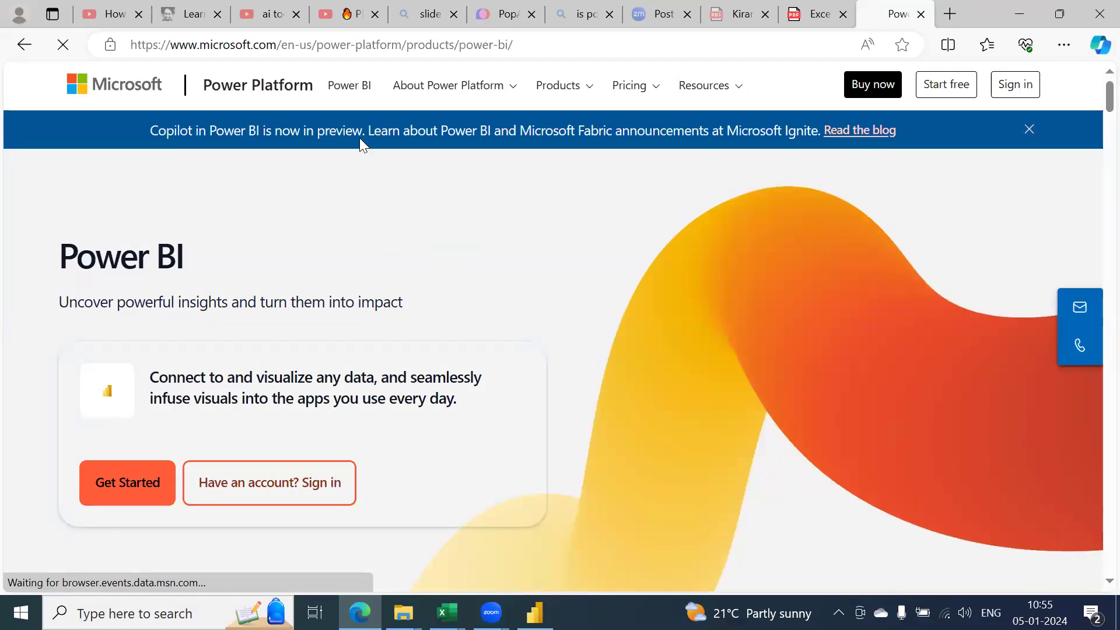
# Step: Search the web for "power bi desktop download" and examine the download results and the Power BI release timeline
pyautogui.click(549, 46)
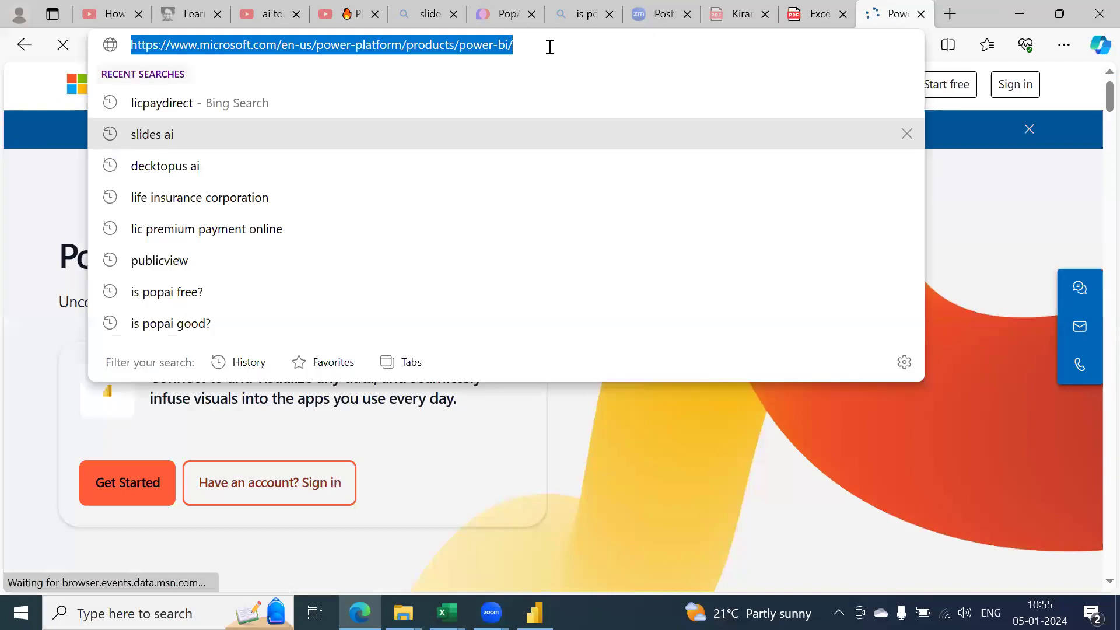
pyautogui.write('power')
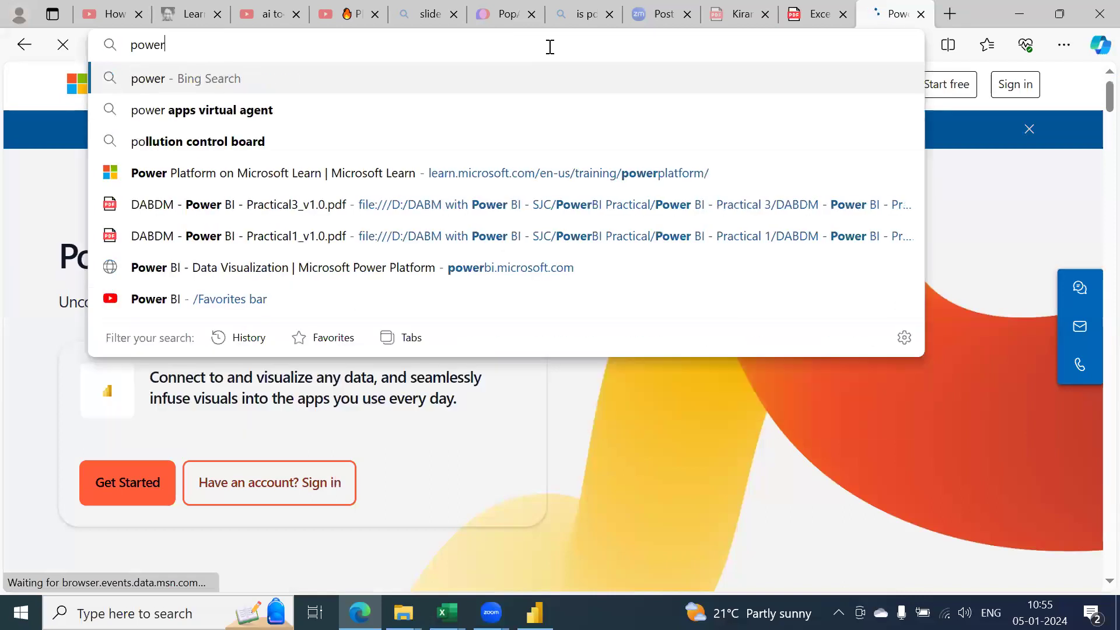
pyautogui.write(' bi deskt')
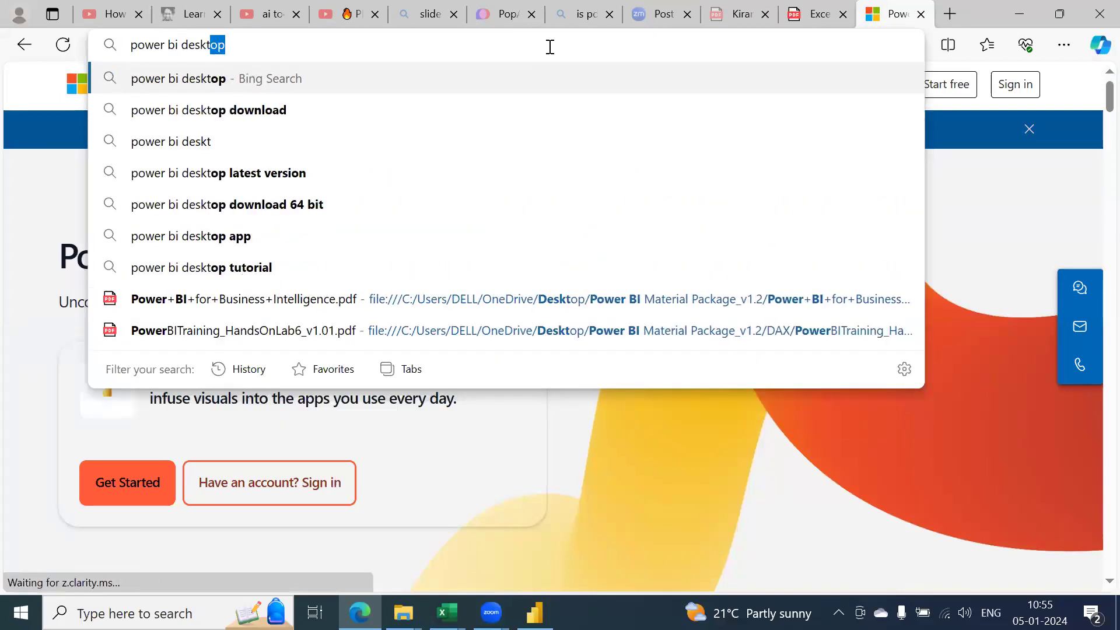
pyautogui.write('op download')
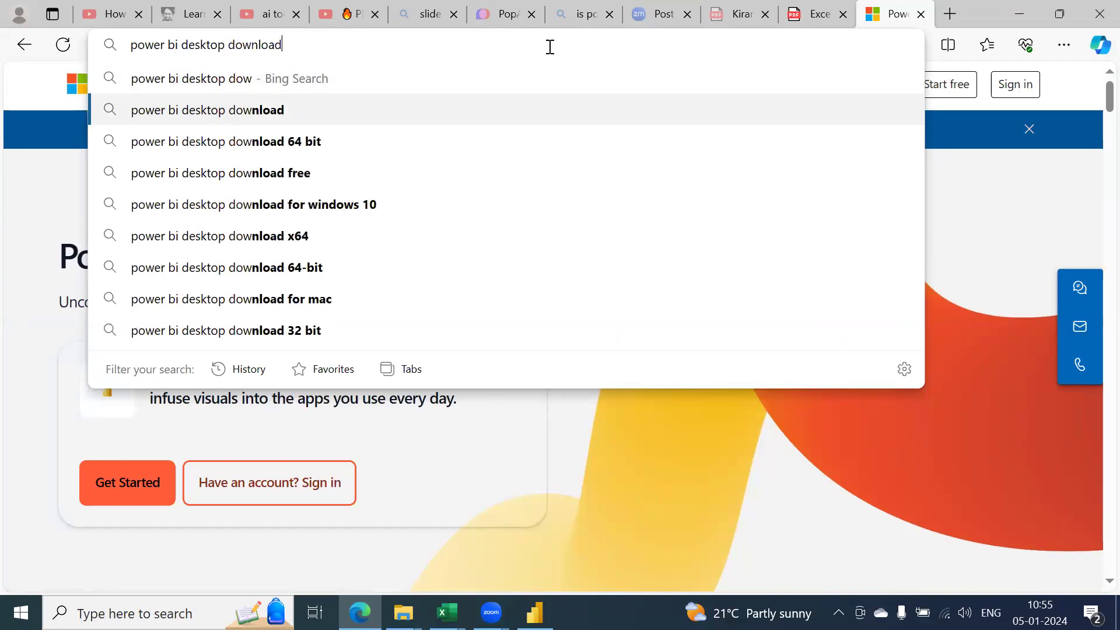
pyautogui.press('Return')
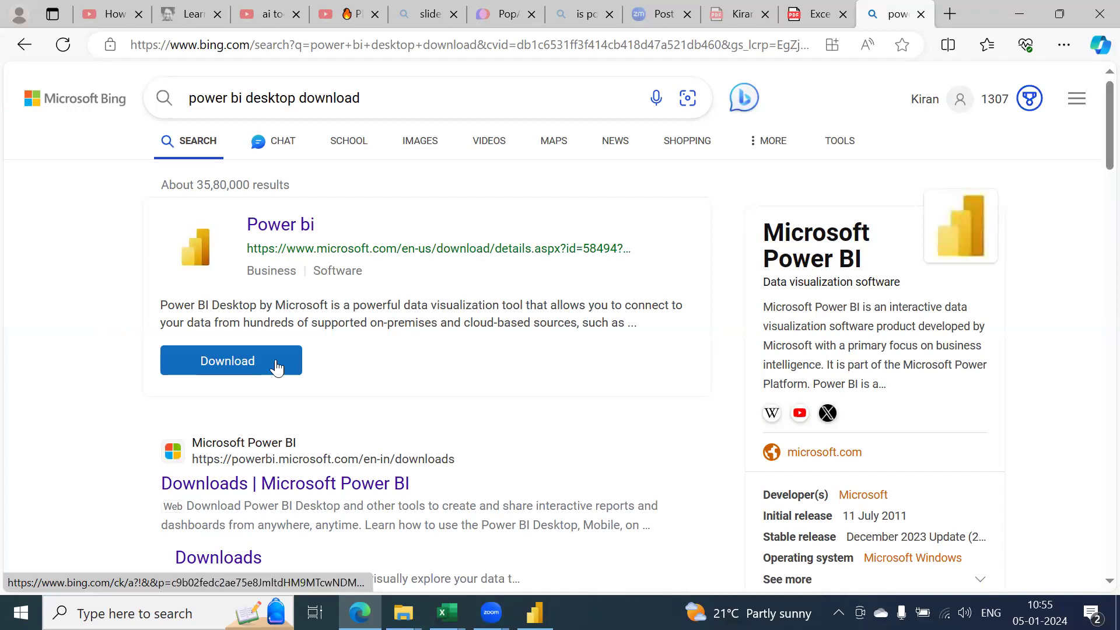
pyautogui.moveTo(276, 366)
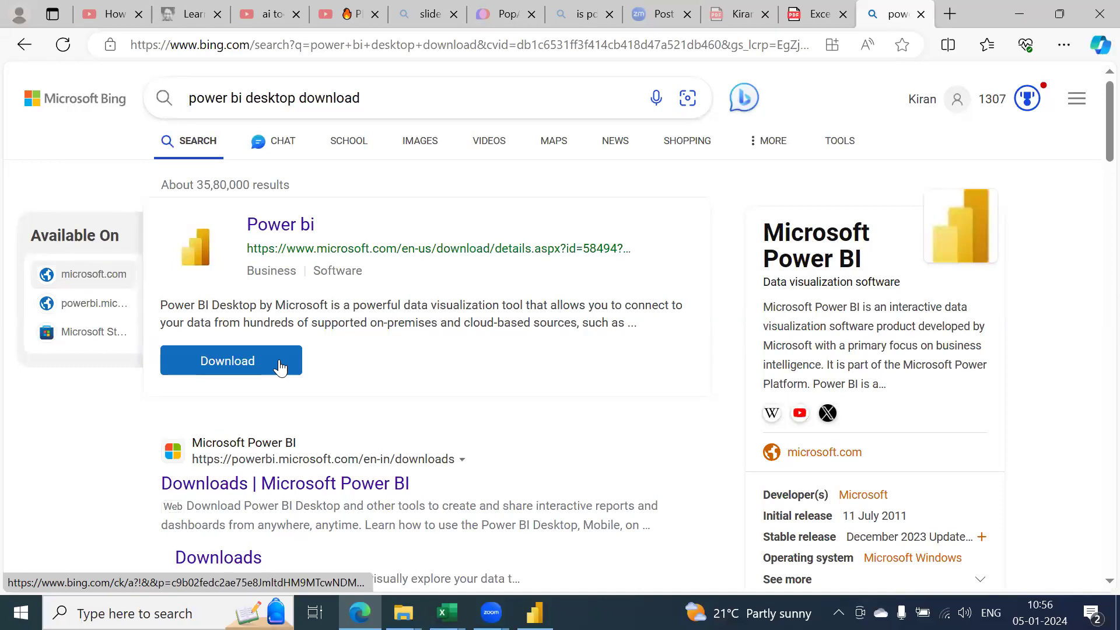
pyautogui.scroll(-3, 280, 368)
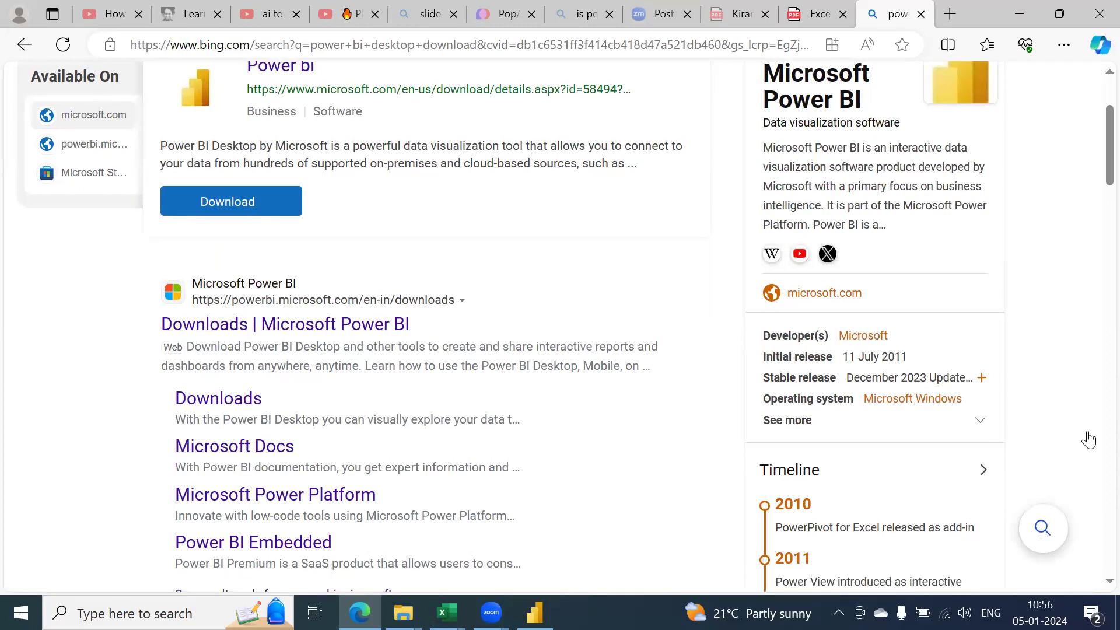
pyautogui.scroll(-2, 1088, 439)
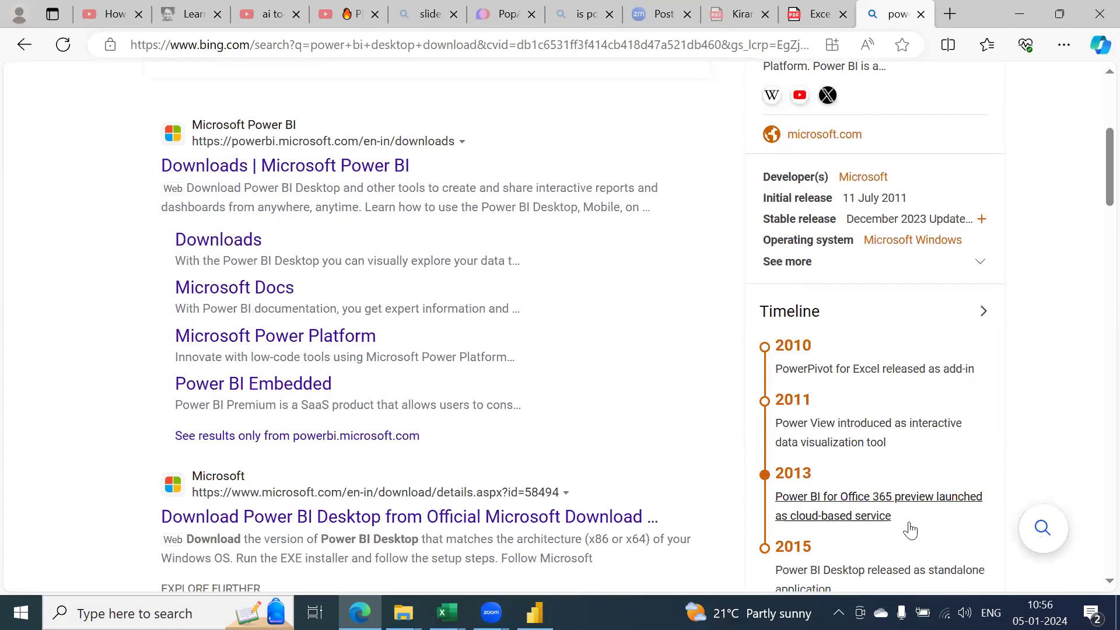
pyautogui.scroll(-2, 880, 462)
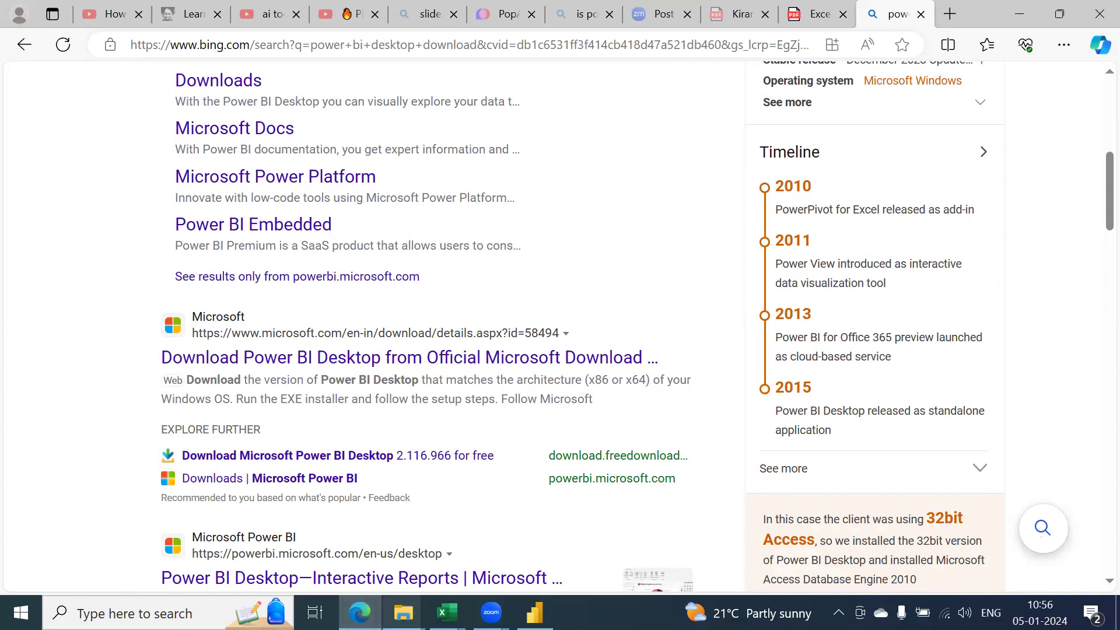
# Step: Show the Power BI Material Package_v1.2 folder in File Explorer, then minimize it and return to the first download search result
pyautogui.moveTo(402, 612)
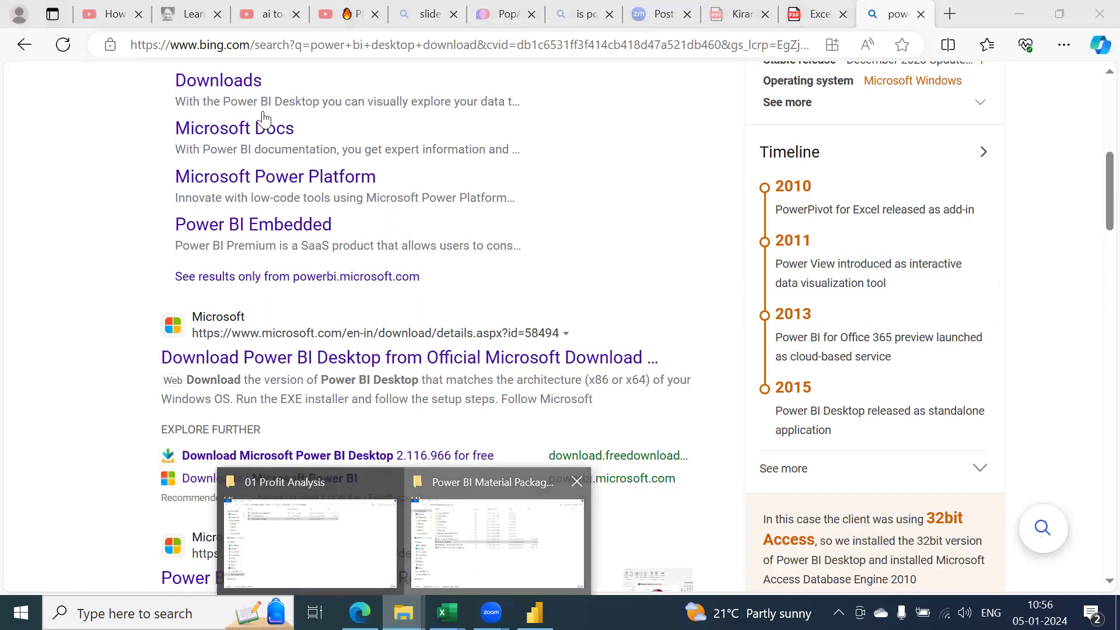
pyautogui.click(448, 532)
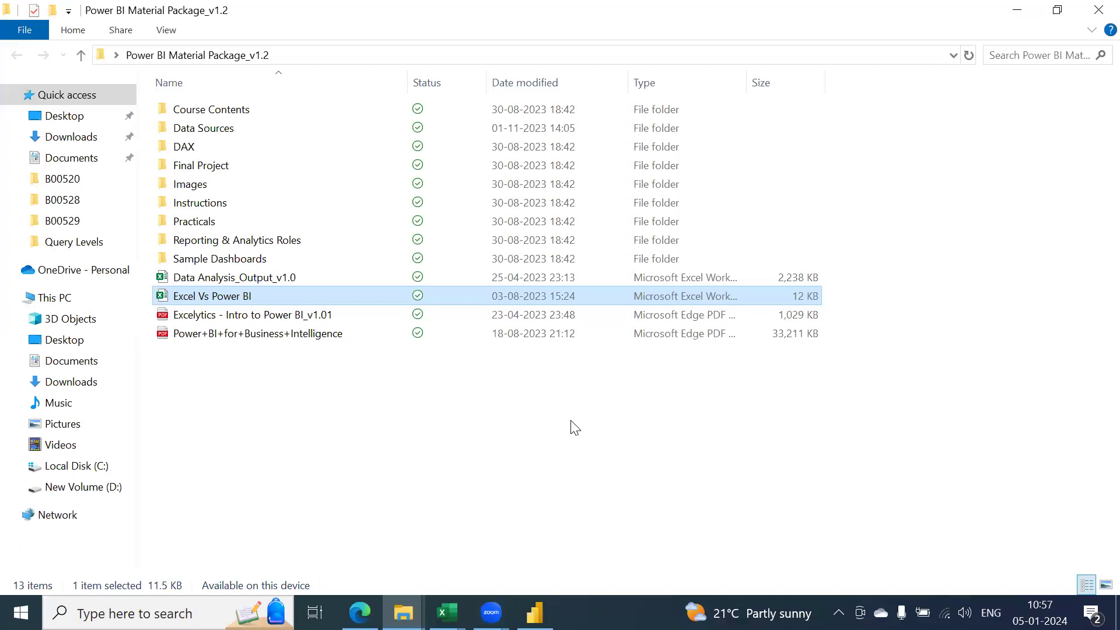
pyautogui.click(1016, 9)
pyautogui.scroll(8, 1044, 333)
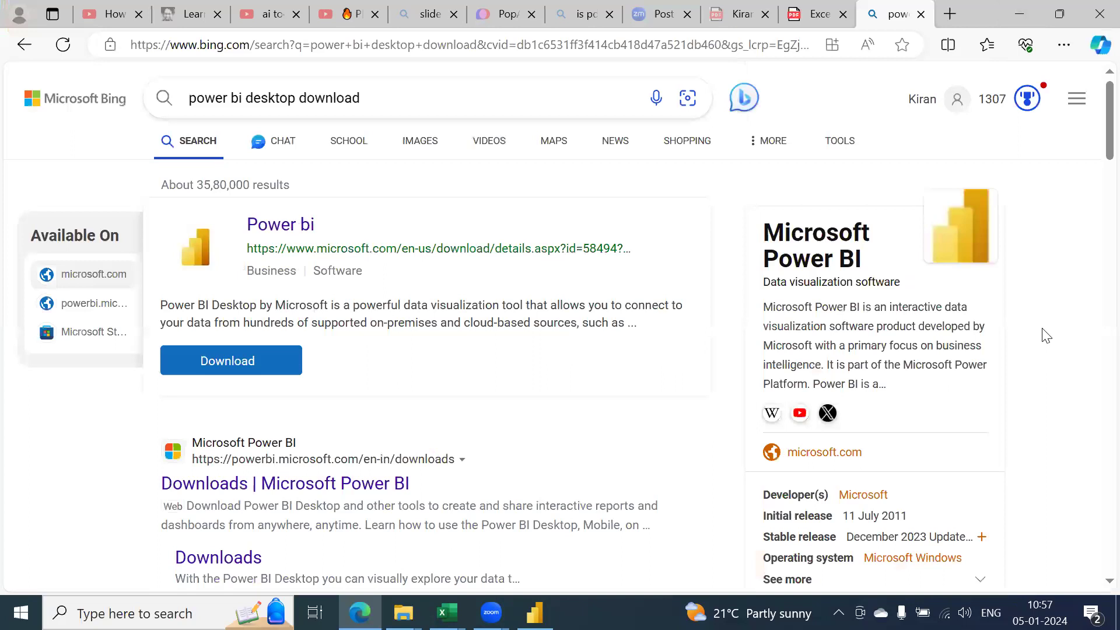